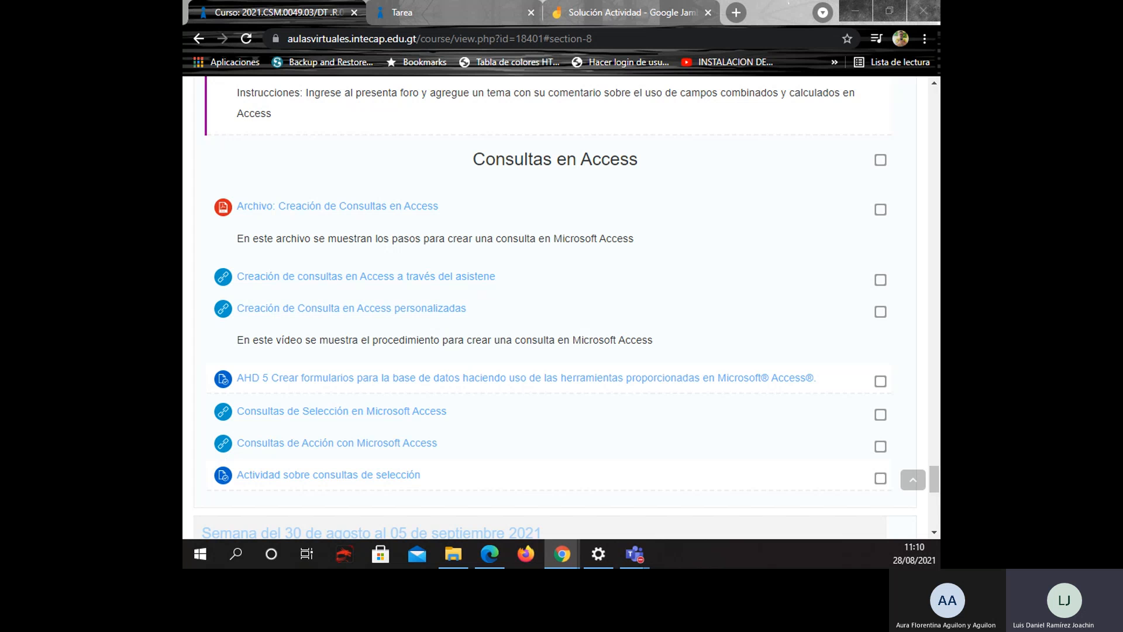
Open the assignment "AHD 5 Crear formularios para la base de datos" in the course to read its instructions.
key("alt+Tab")
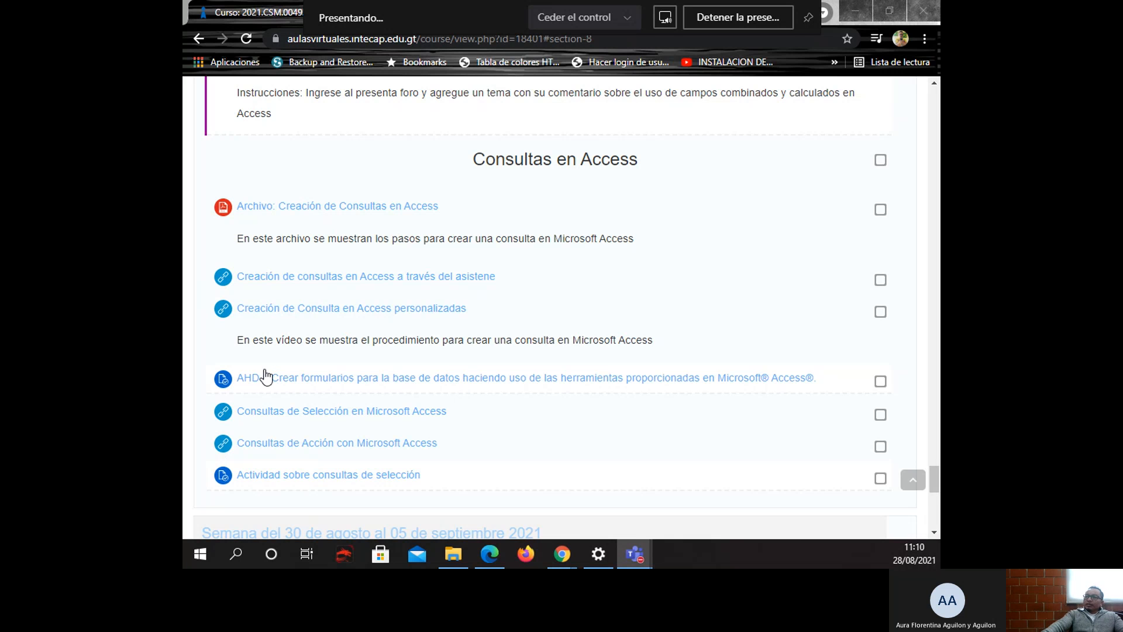
left_click(375, 382)
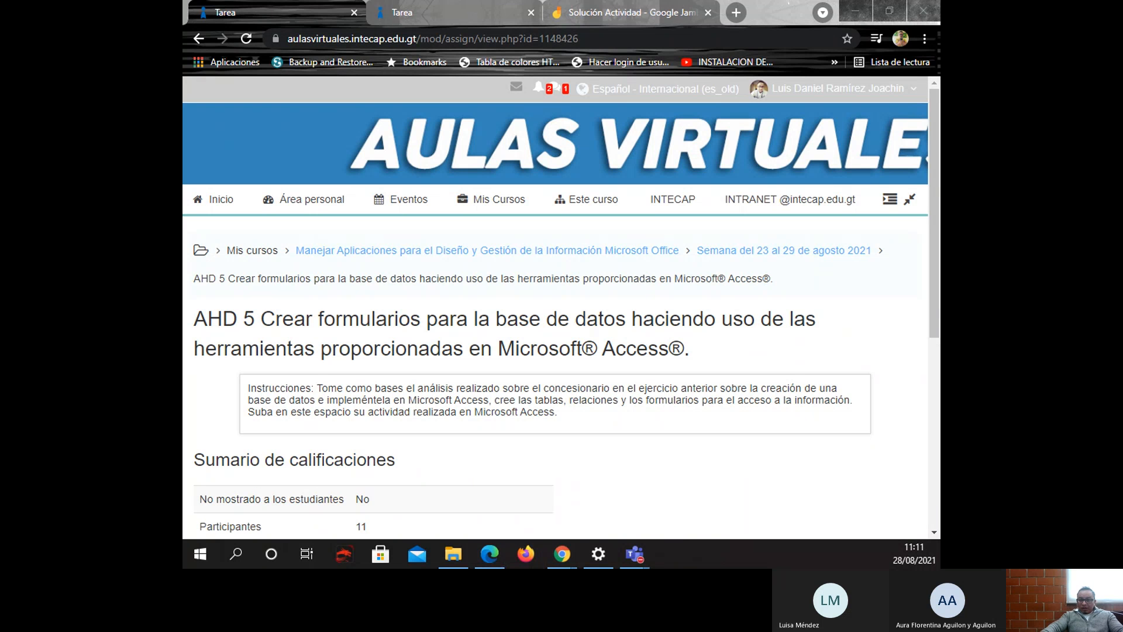
left_click(563, 554)
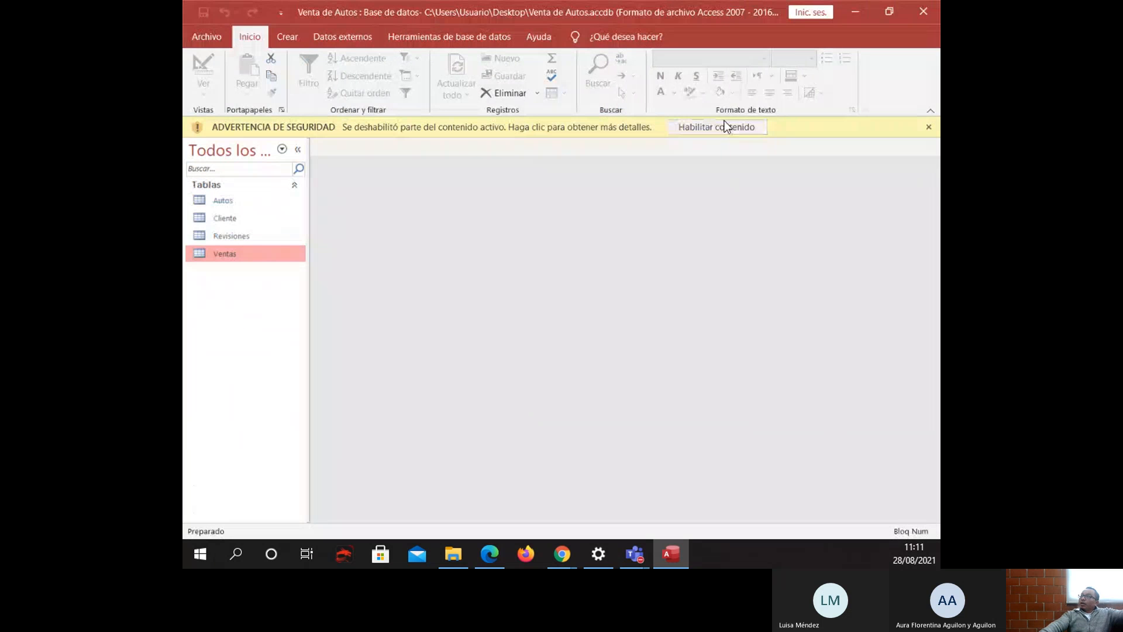
Enable the content of the Venta de Autos database in Access and open the Ventas table.
left_click(733, 129)
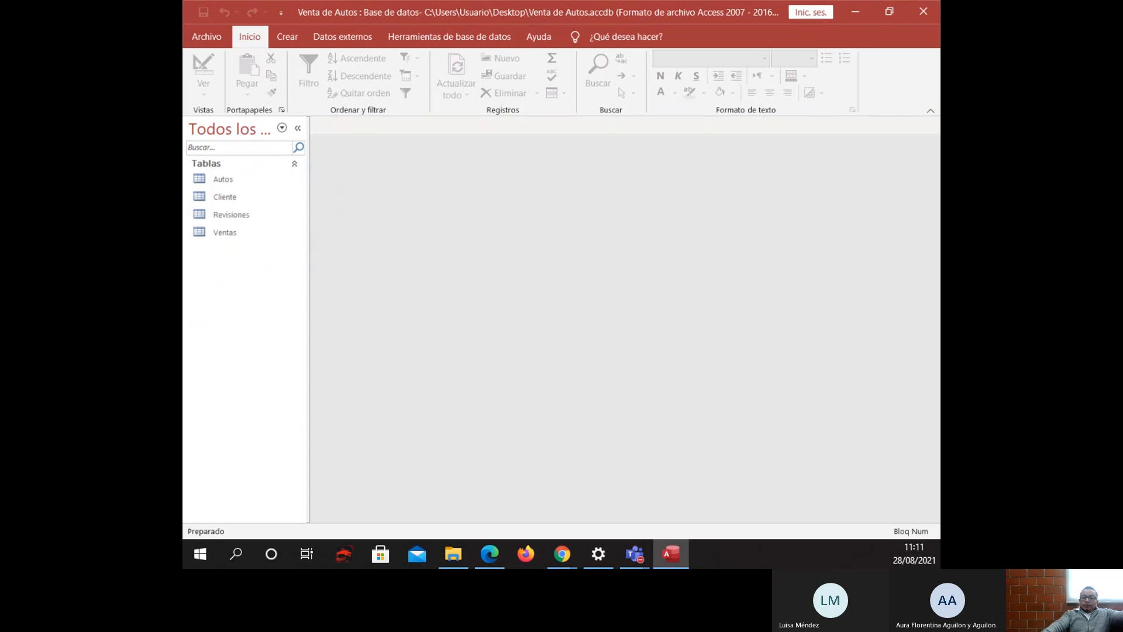
key("alt+Tab")
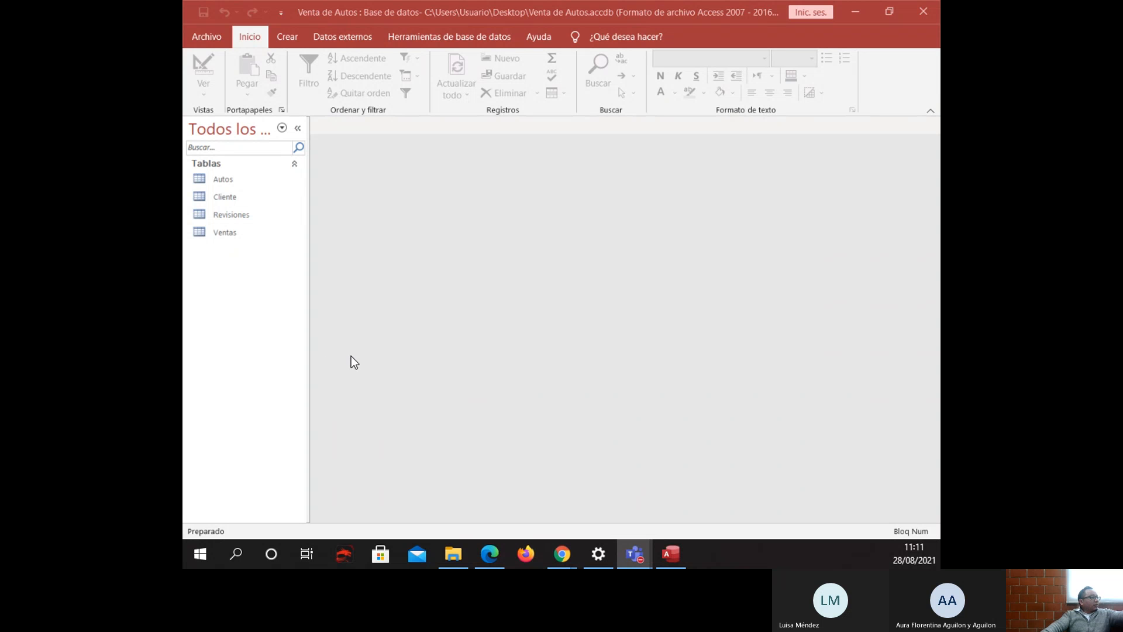
left_click(208, 195)
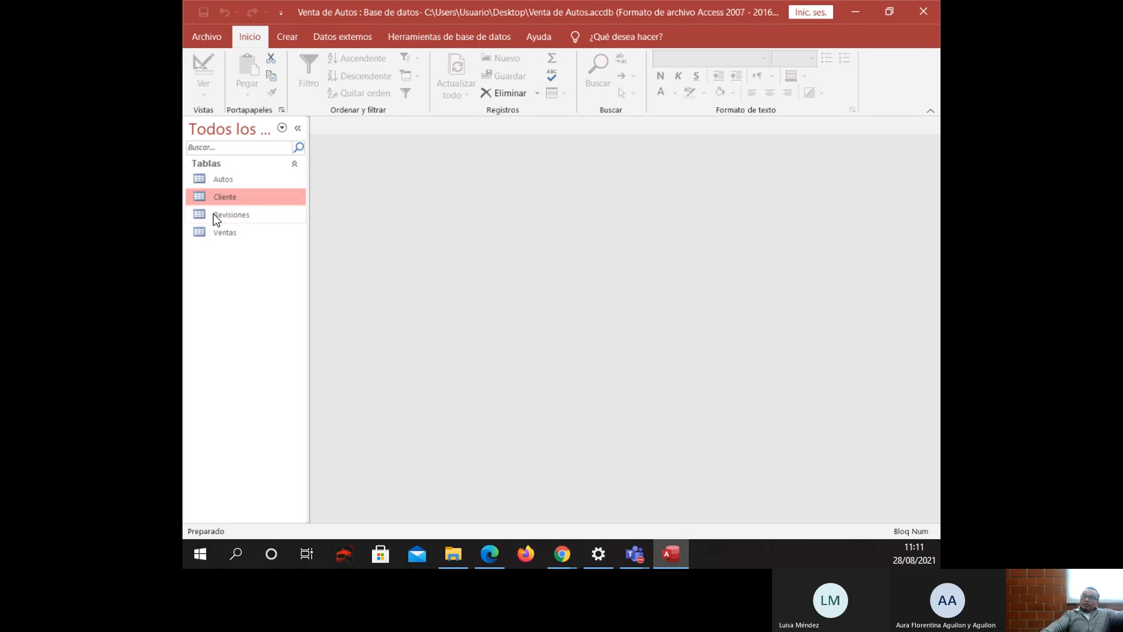
left_click(214, 215)
double_click(220, 231)
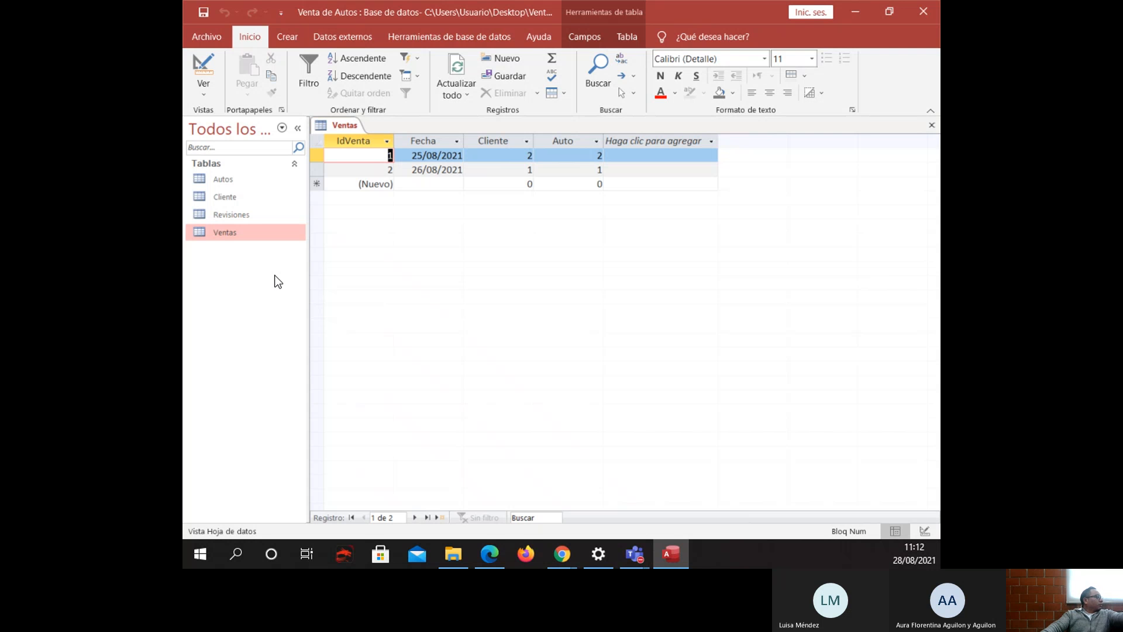
Generate an automatic form from the Autos table and save it as Autos.
left_click(240, 184)
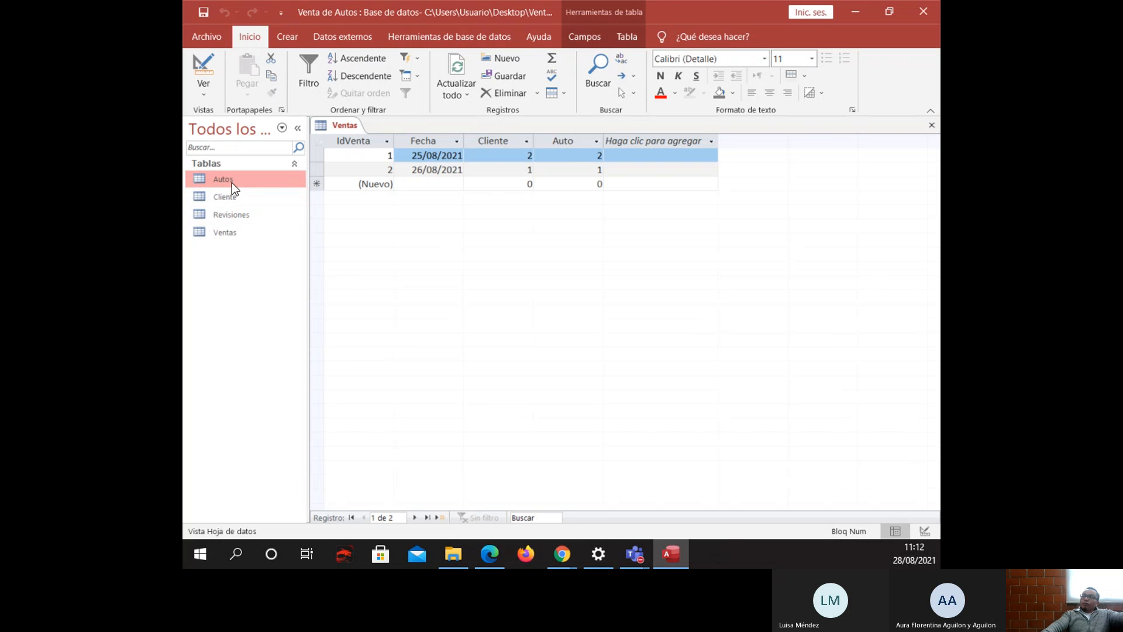
left_click(282, 36)
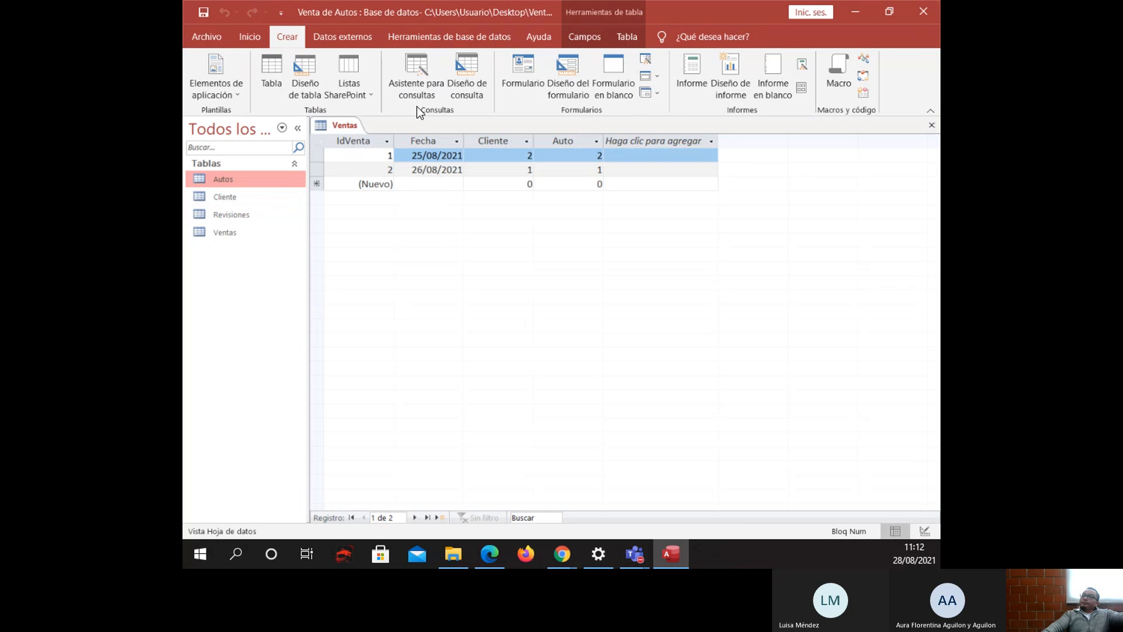
left_click(522, 75)
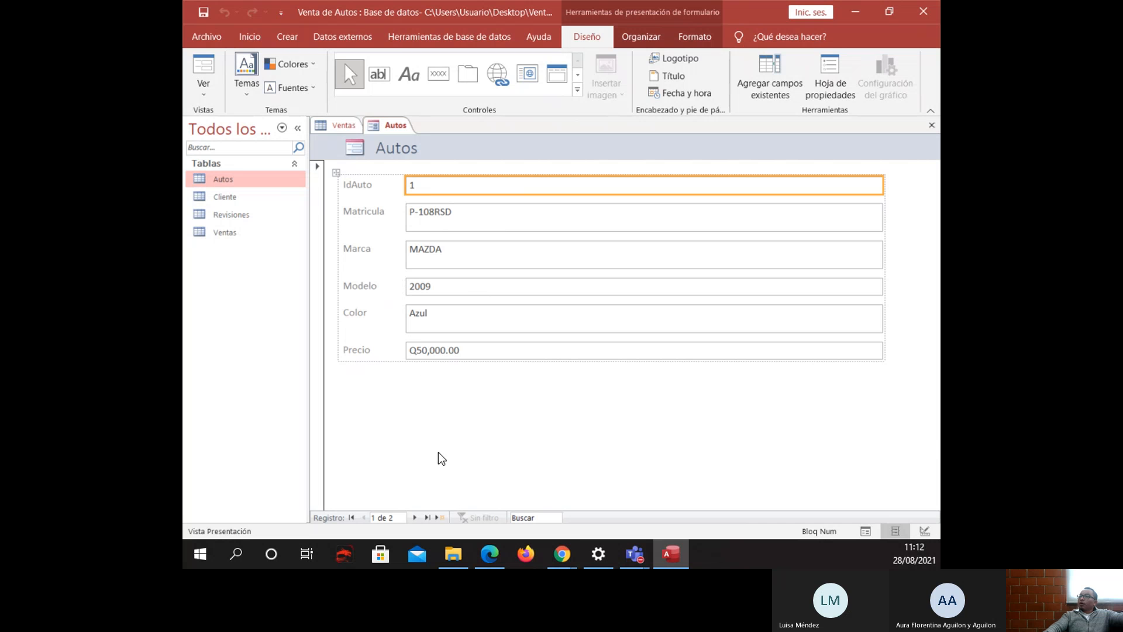
left_click(427, 518)
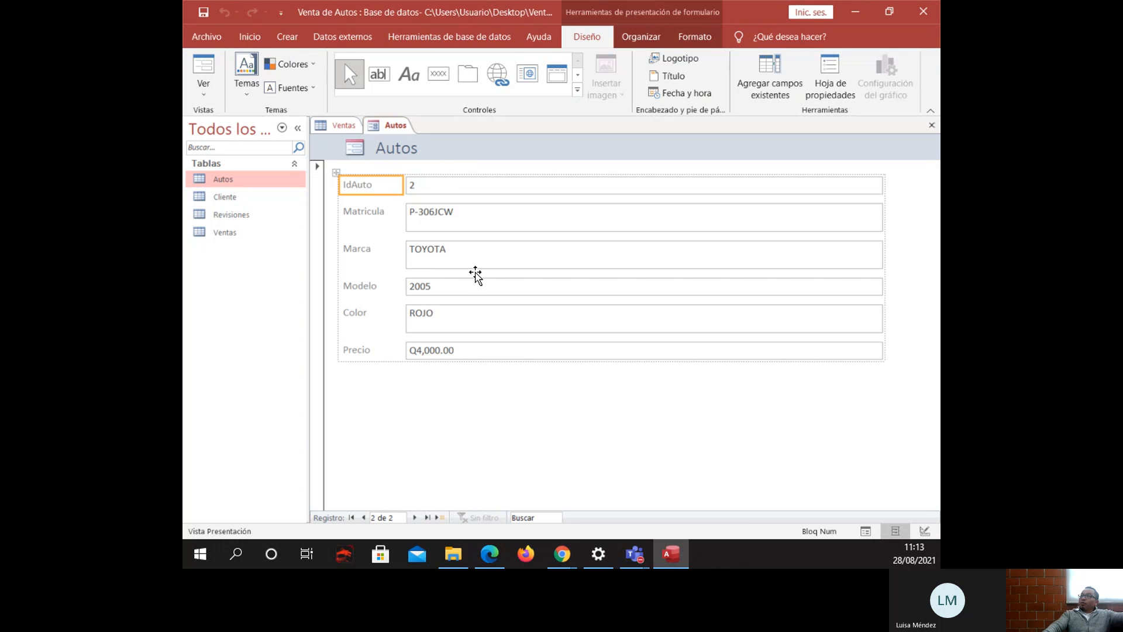
left_click(203, 14)
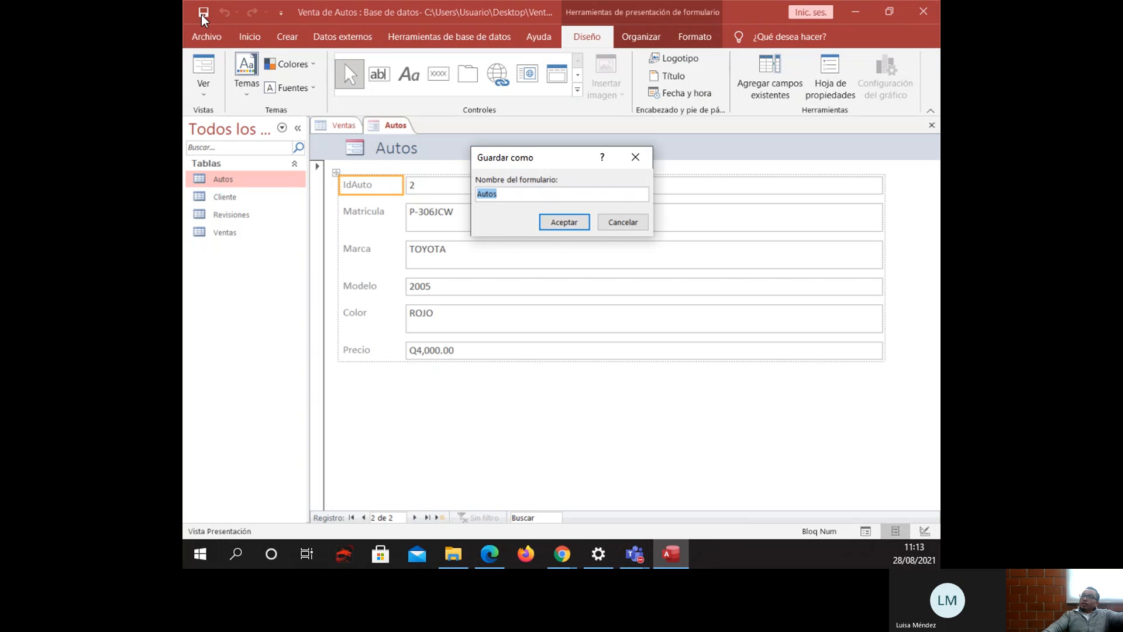
left_click(564, 223)
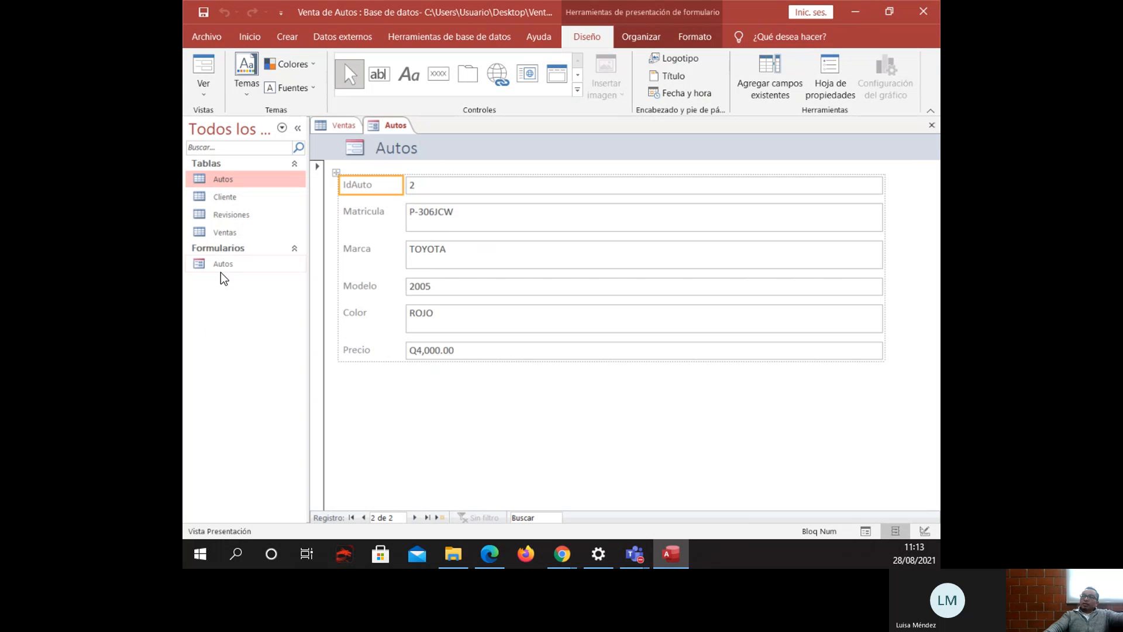
left_click(222, 267)
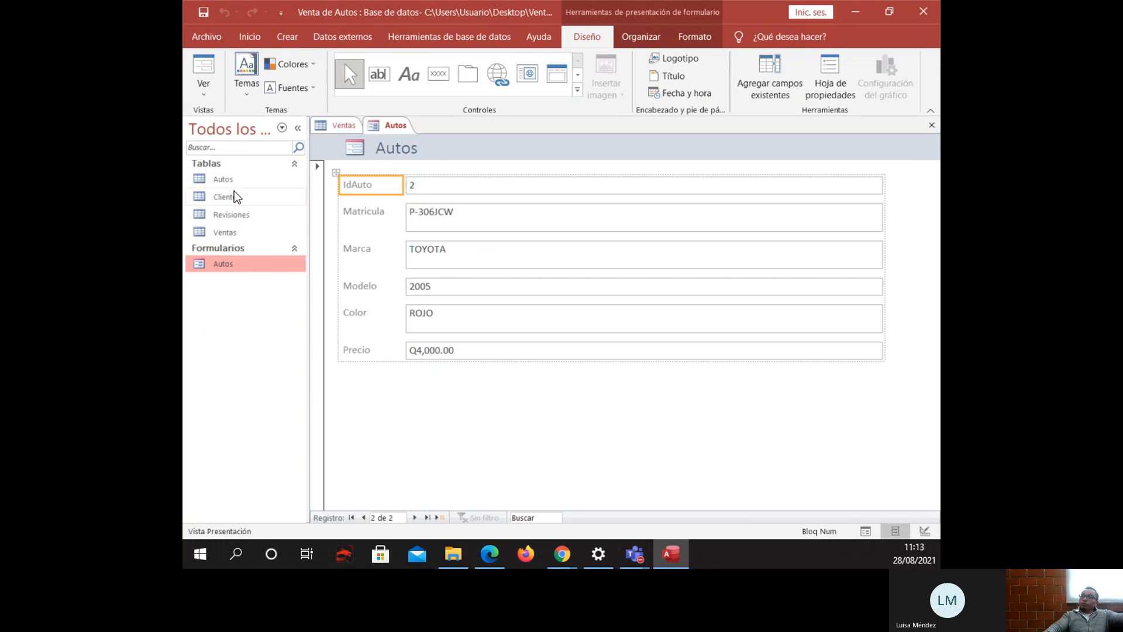
Generate an automatic form from the Cliente table and save it as Cliente.
left_click(225, 197)
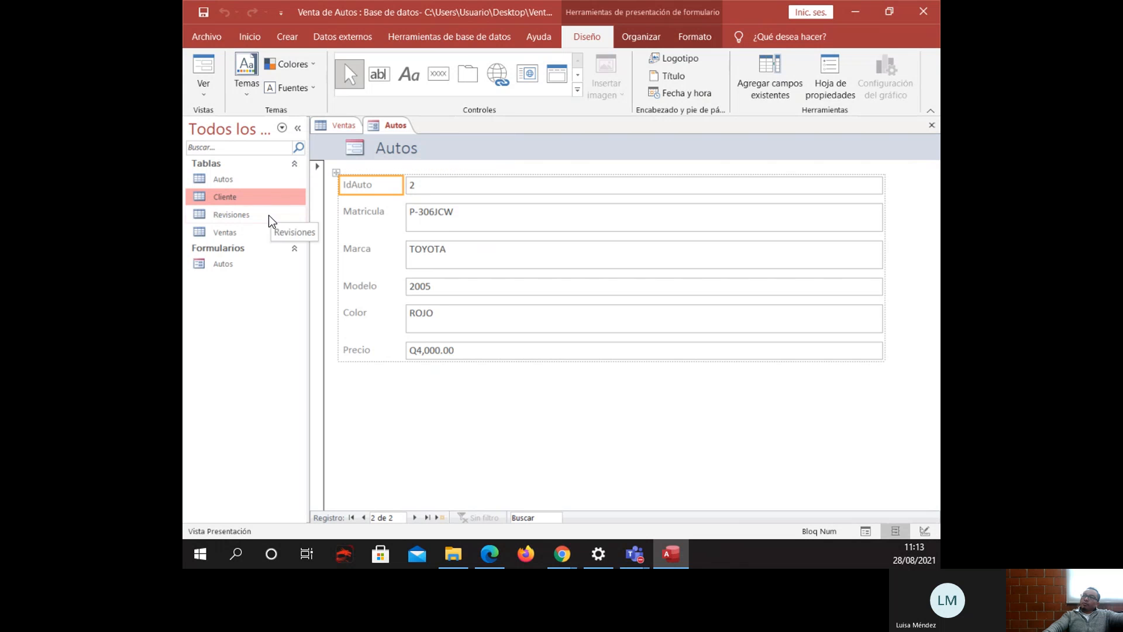
left_click(288, 37)
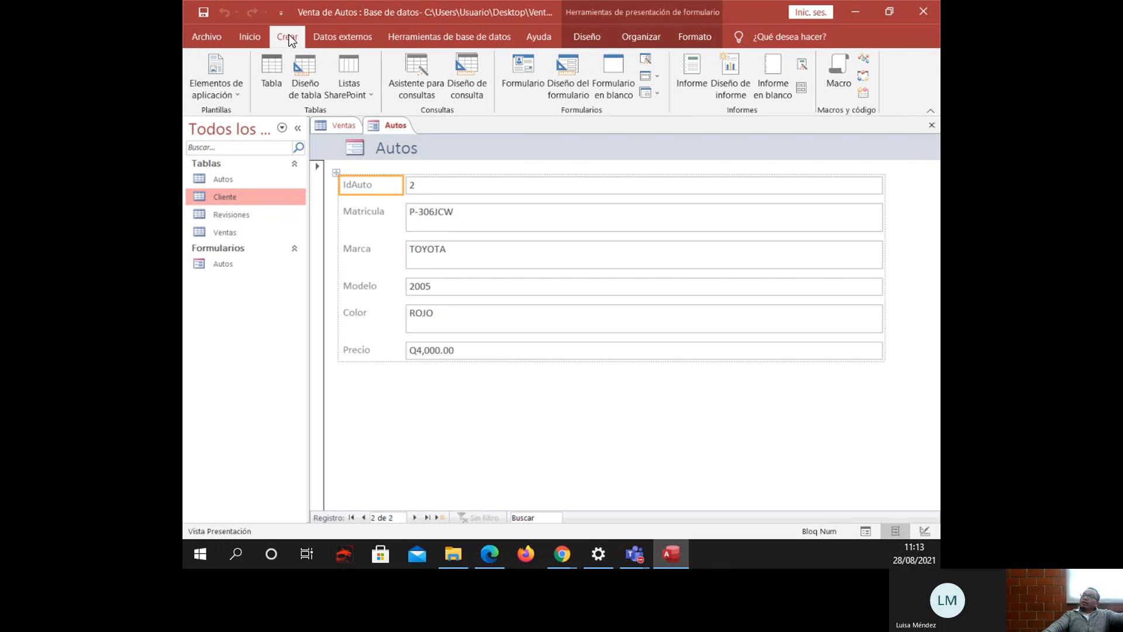
left_click(514, 81)
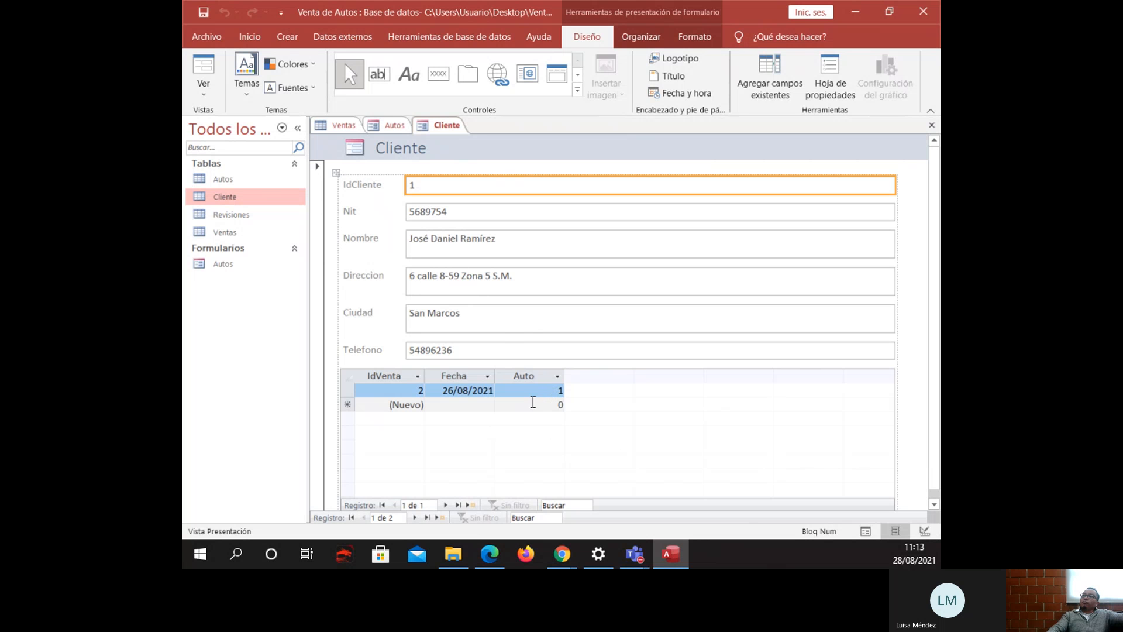
left_click(203, 11)
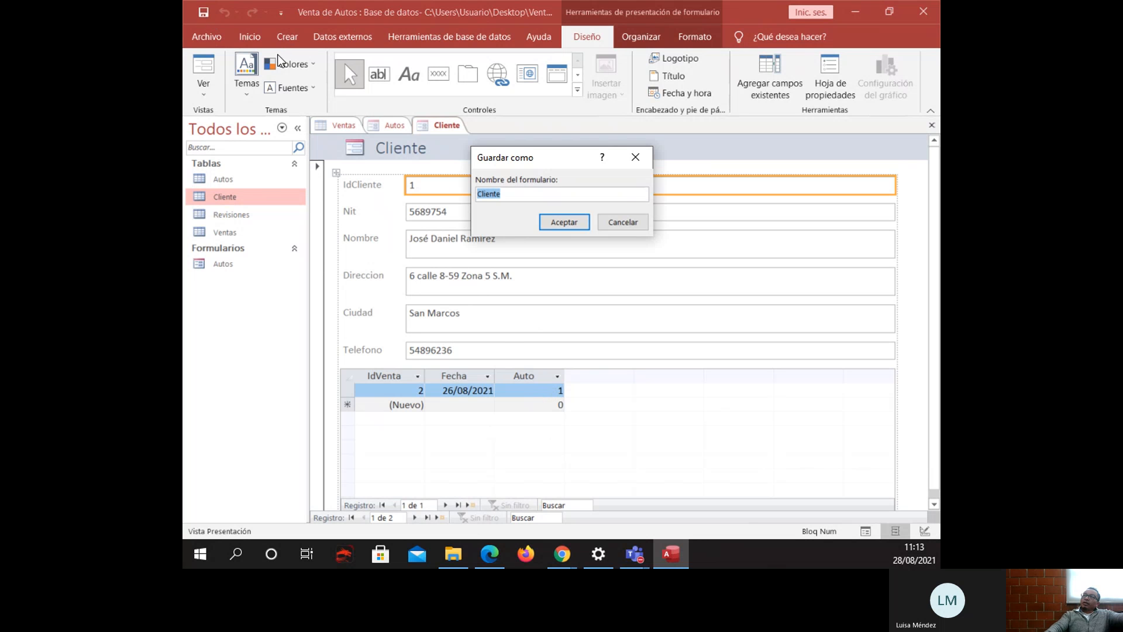
left_click(559, 227)
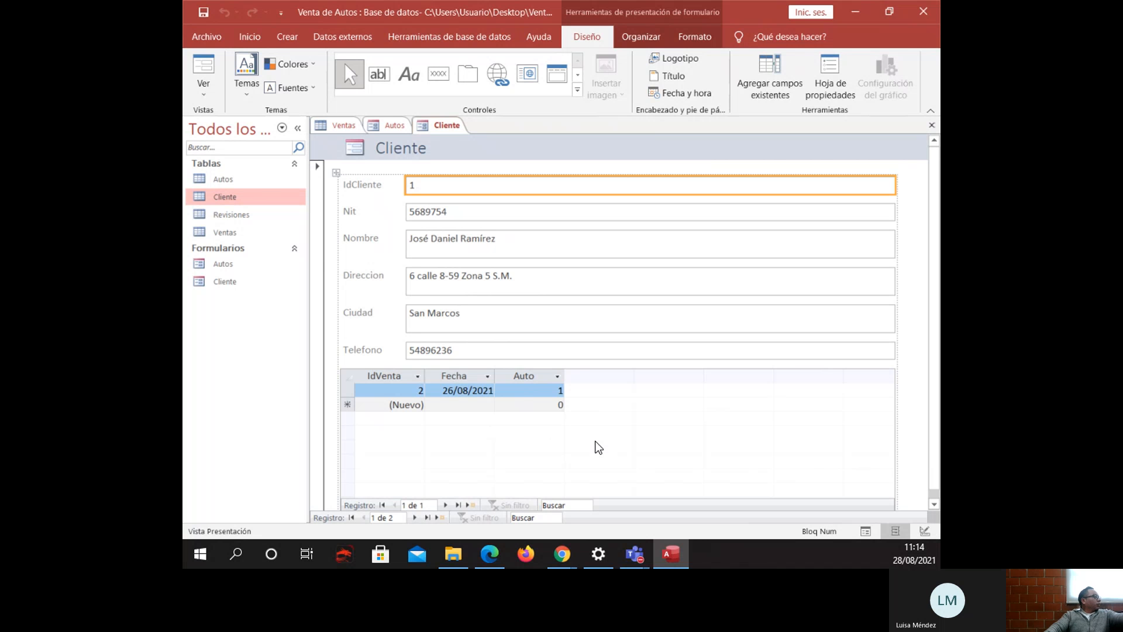
Close all open tables and forms, and open the Revisiones table on its own.
left_click(252, 216)
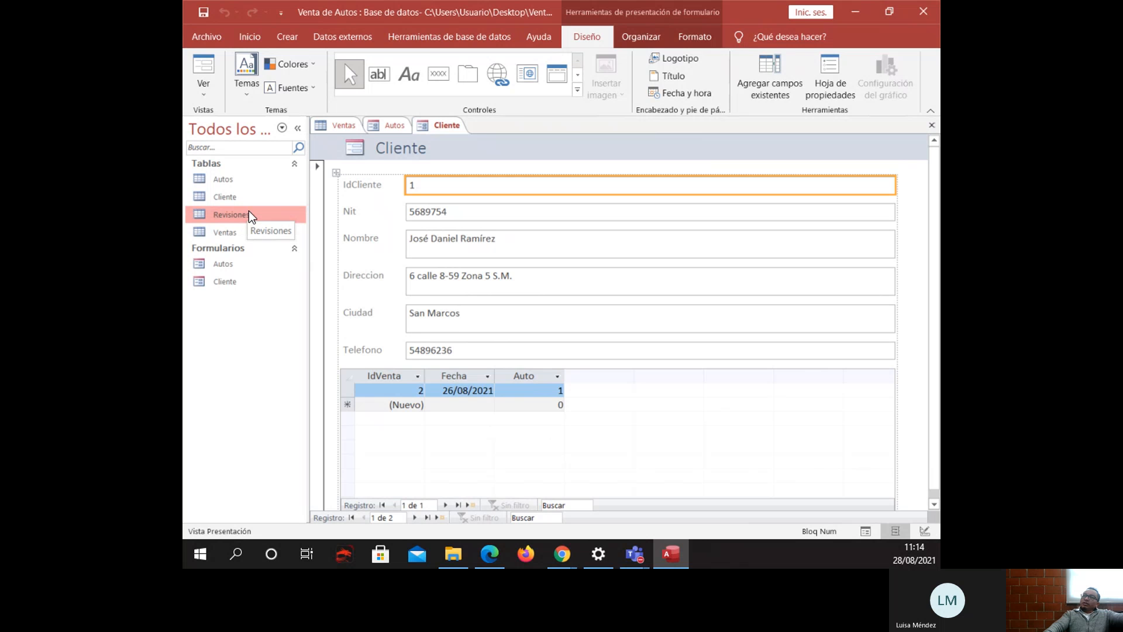
double_click(251, 216)
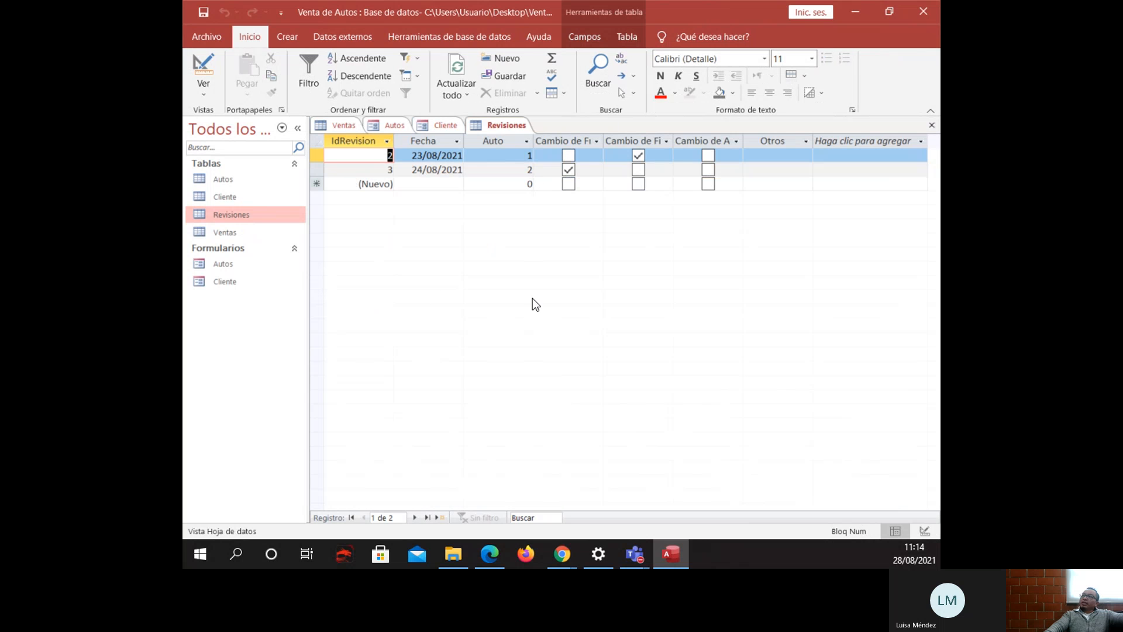
left_click(932, 124)
left_click(932, 124)
left_click(932, 125)
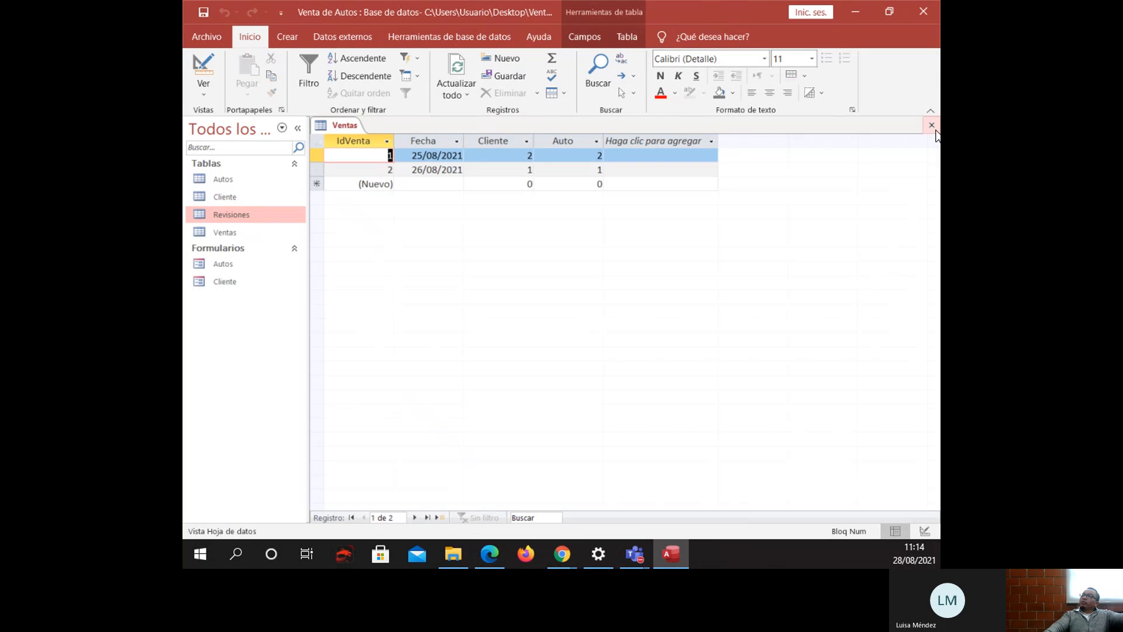
left_click(932, 124)
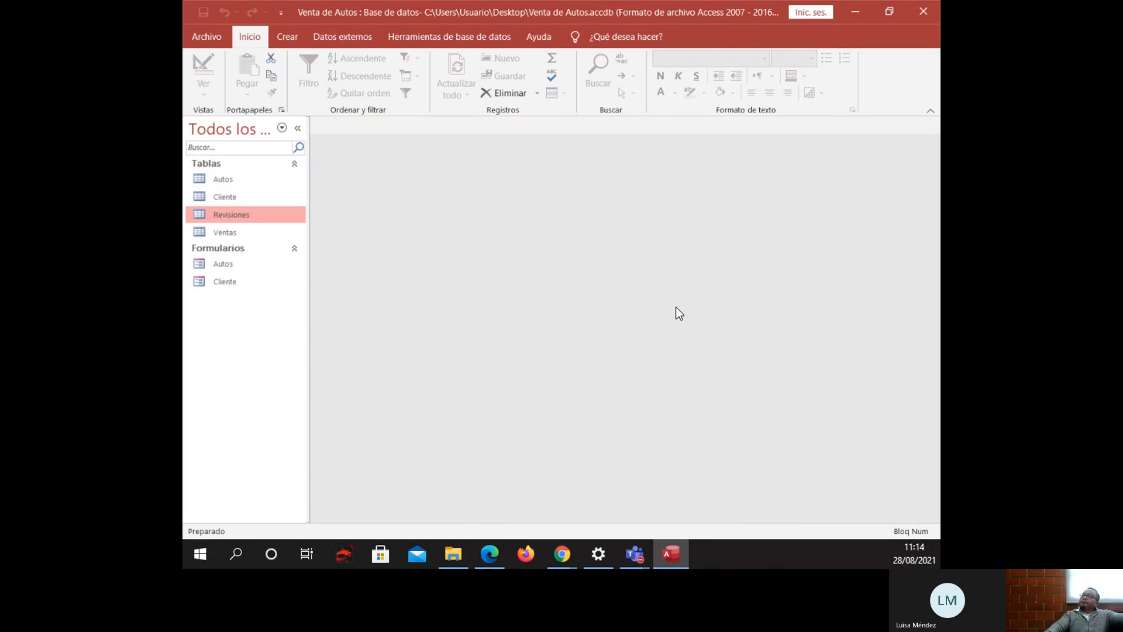
double_click(240, 213)
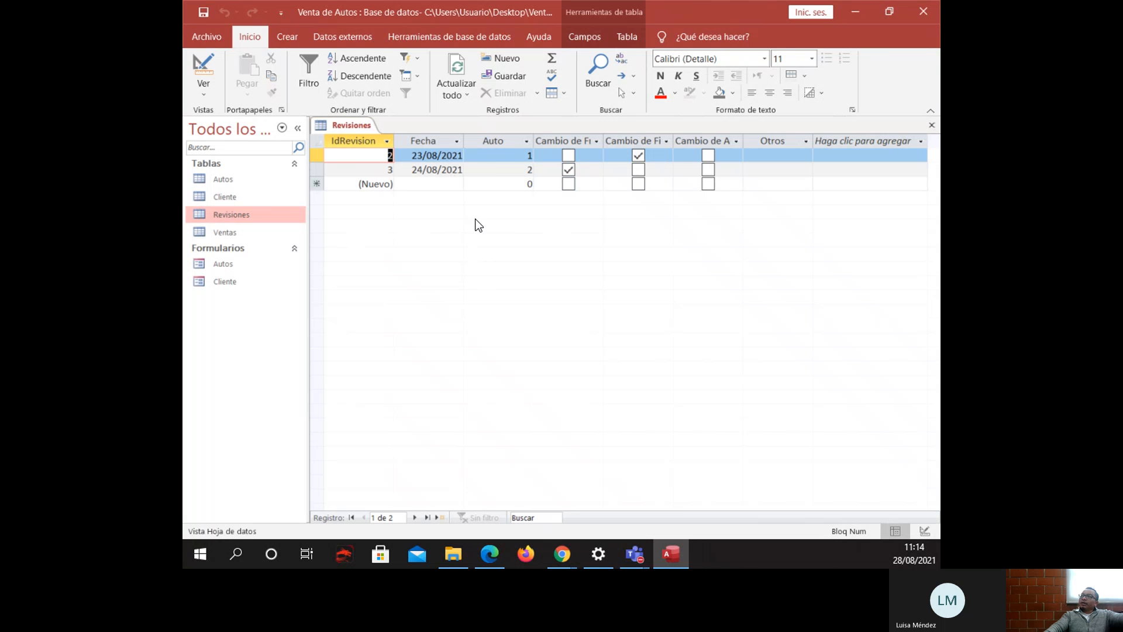
left_click(287, 37)
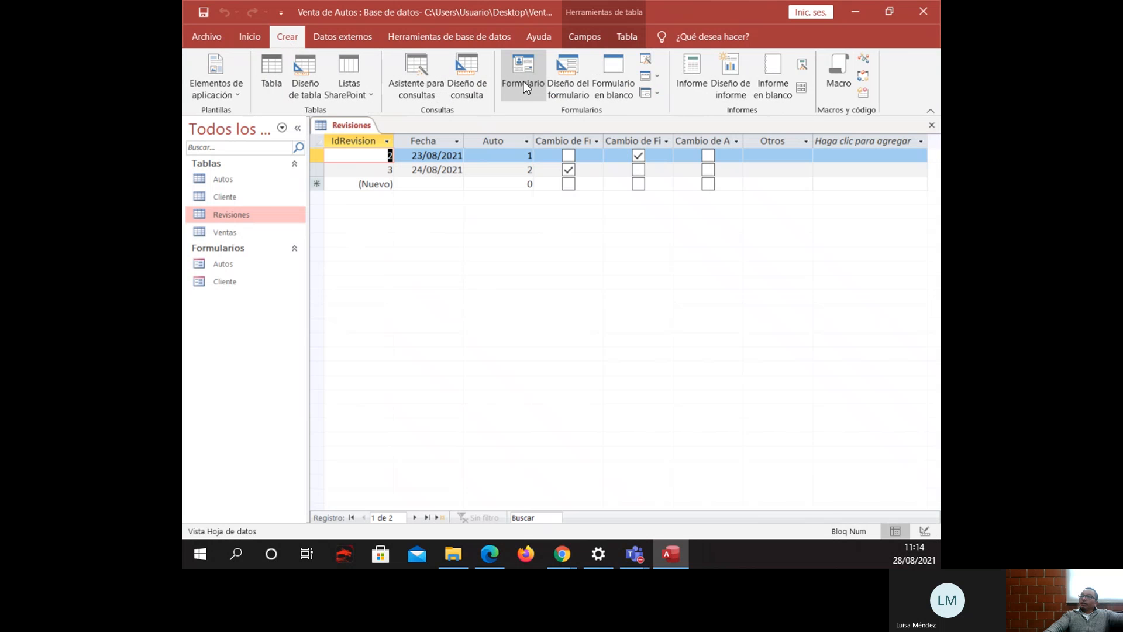
left_click(524, 82)
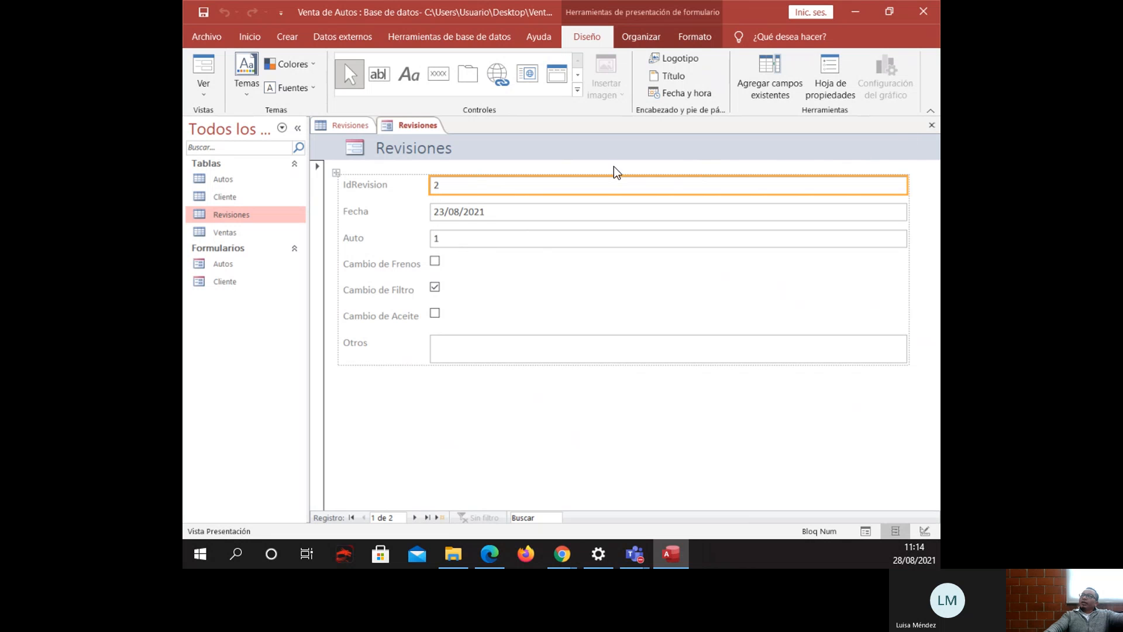
left_click(932, 125)
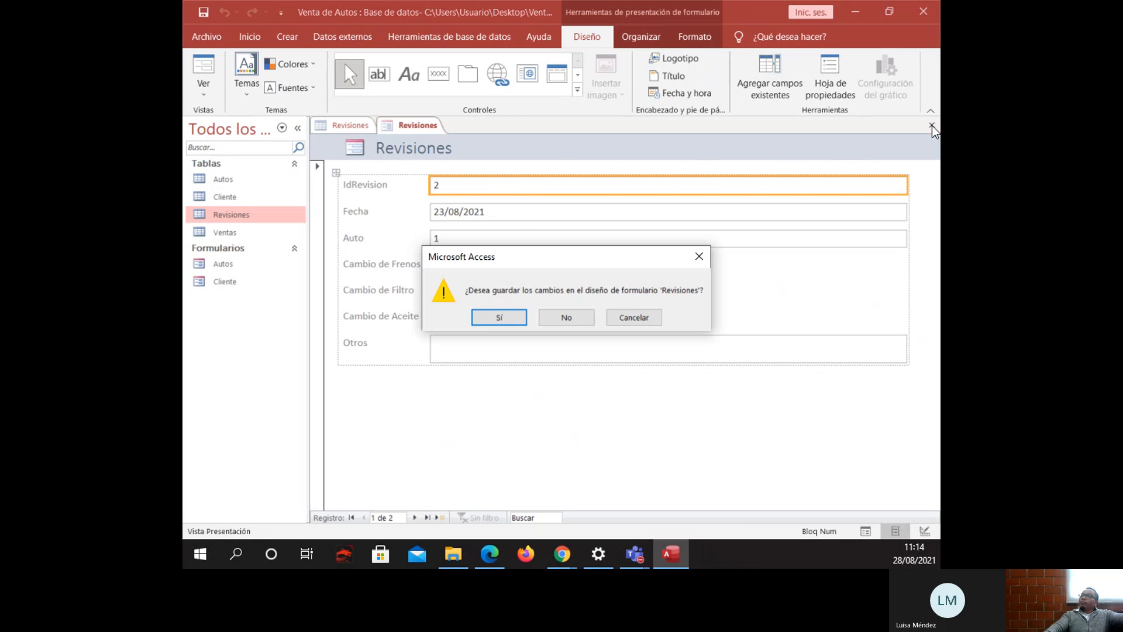
left_click(550, 321)
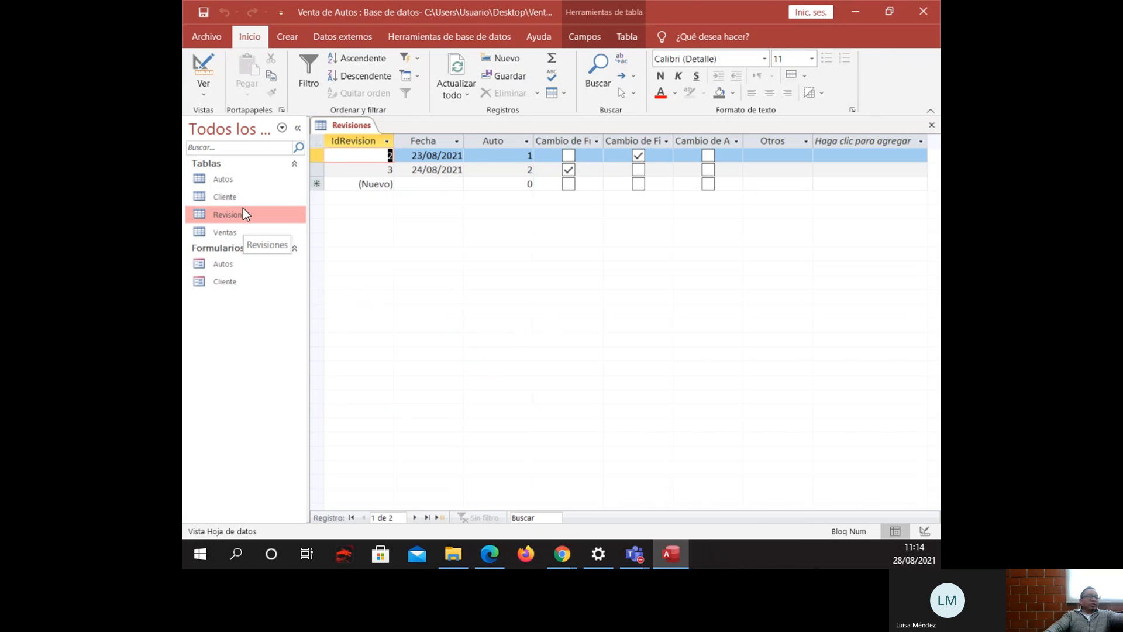
Start the Form Wizard with the Revisiones table as the source, moving its window clear of the ribbon.
left_click(287, 38)
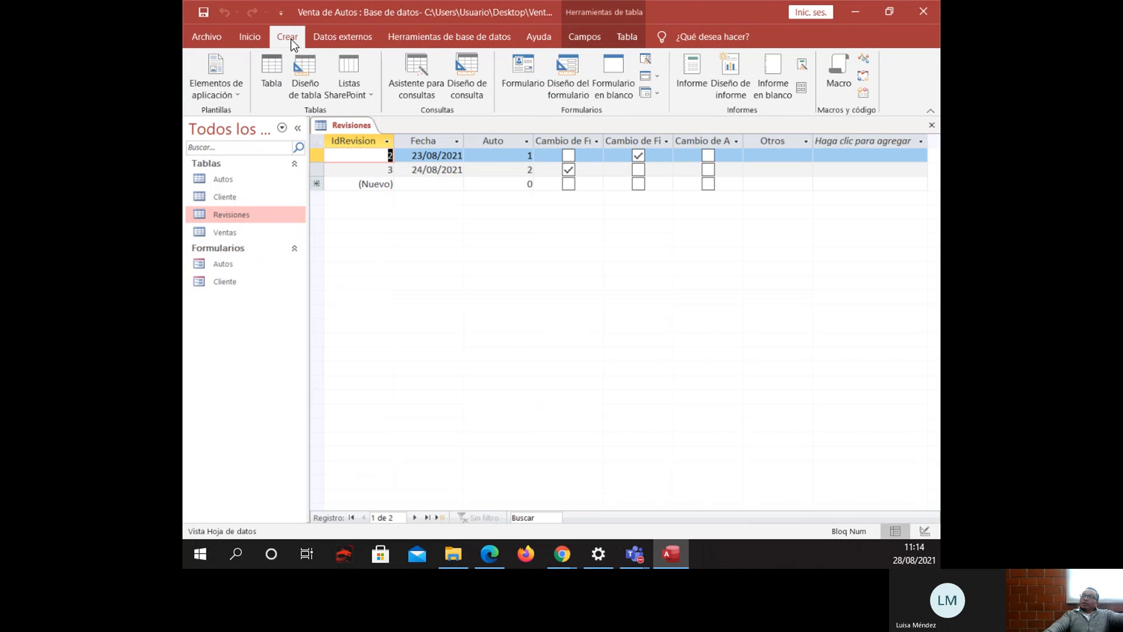
left_click(644, 62)
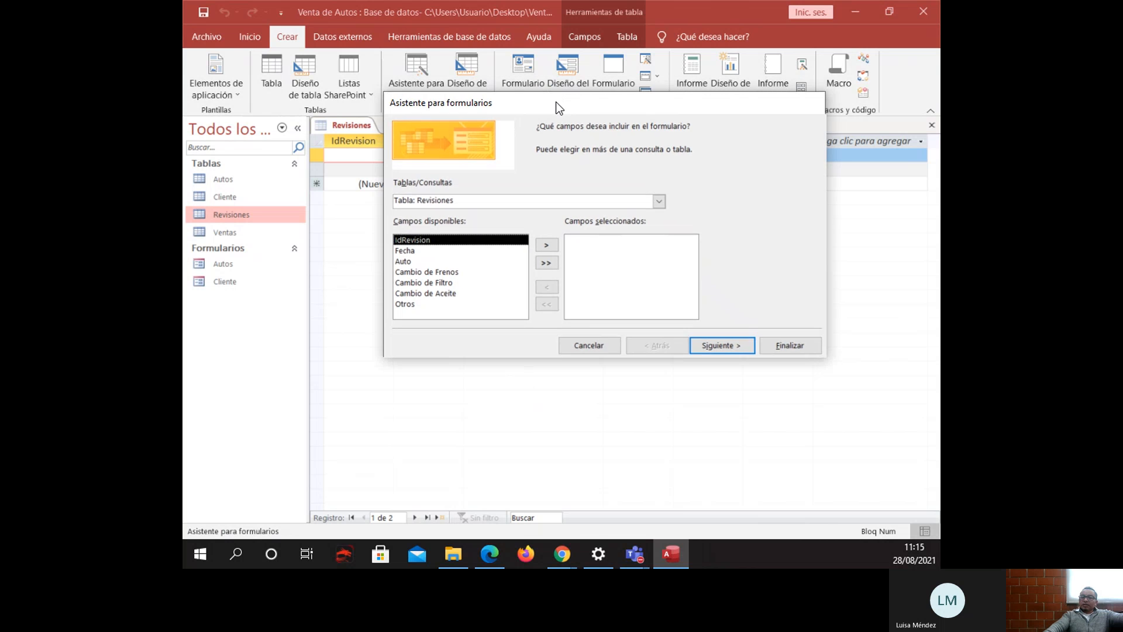
left_click_drag(556, 102, 488, 128)
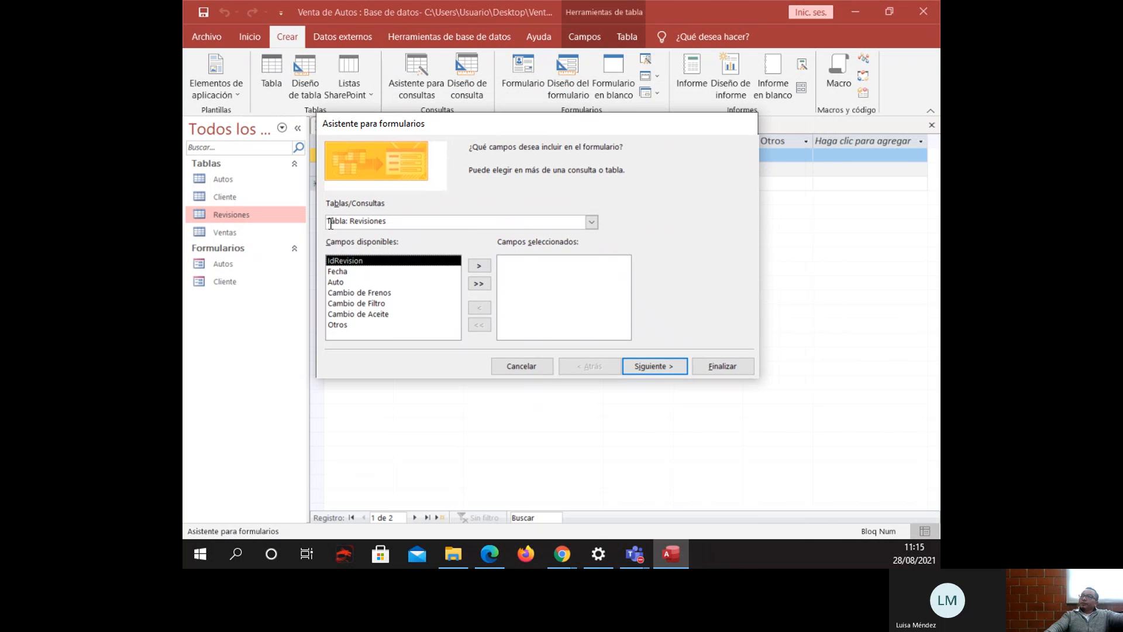
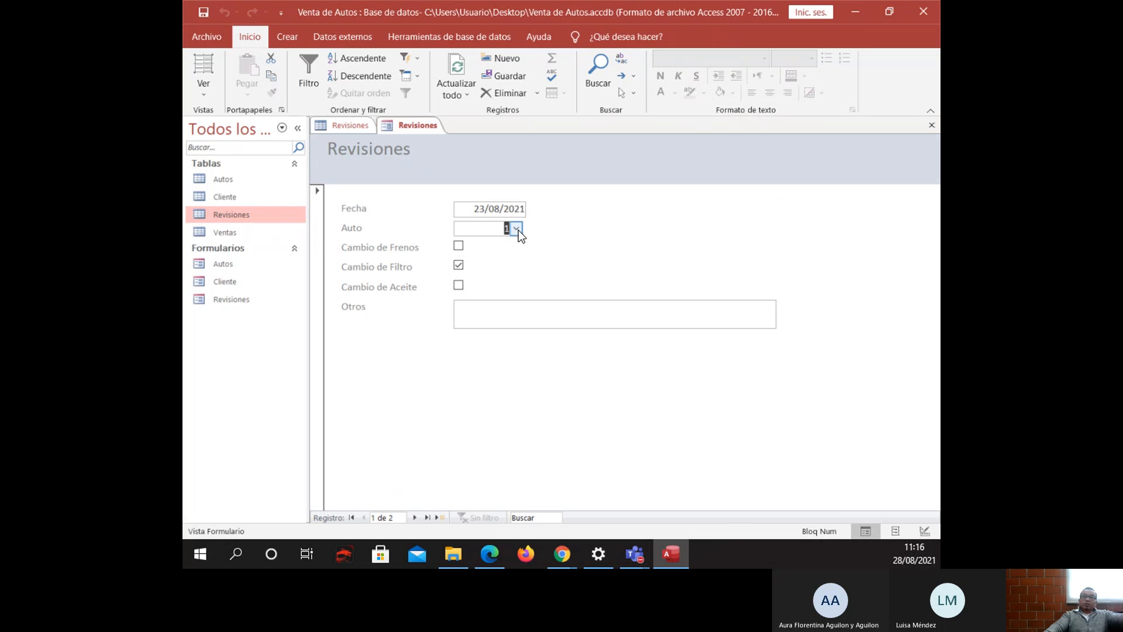
Go to a new blank record in the Revisiones form and check the choices in its Auto list.
left_click(442, 517)
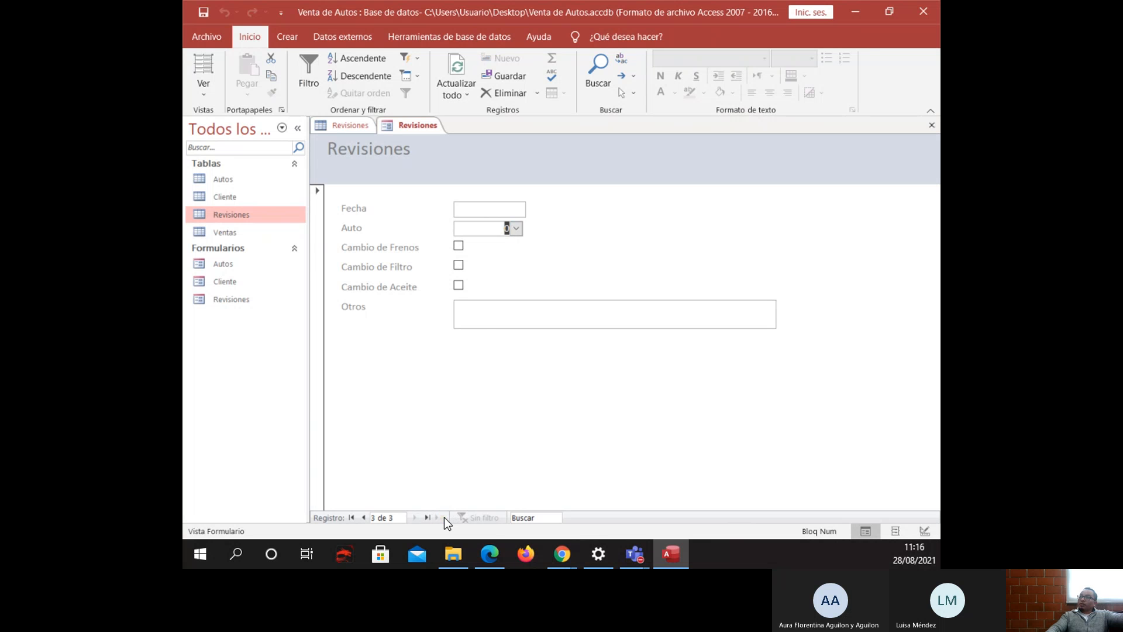
left_click(517, 229)
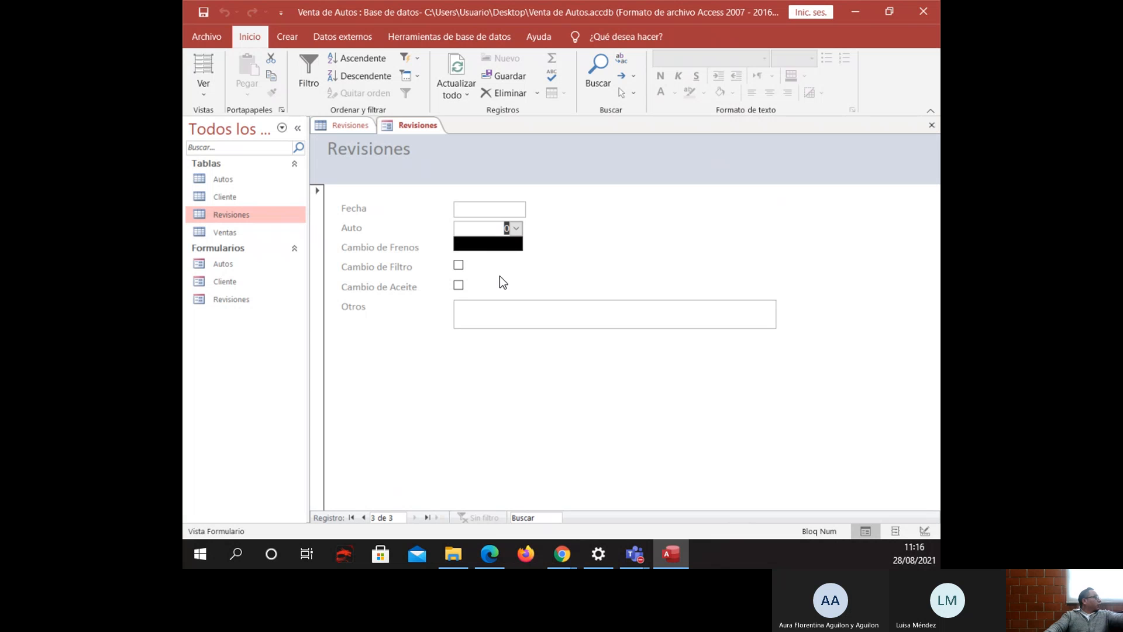
left_click(517, 228)
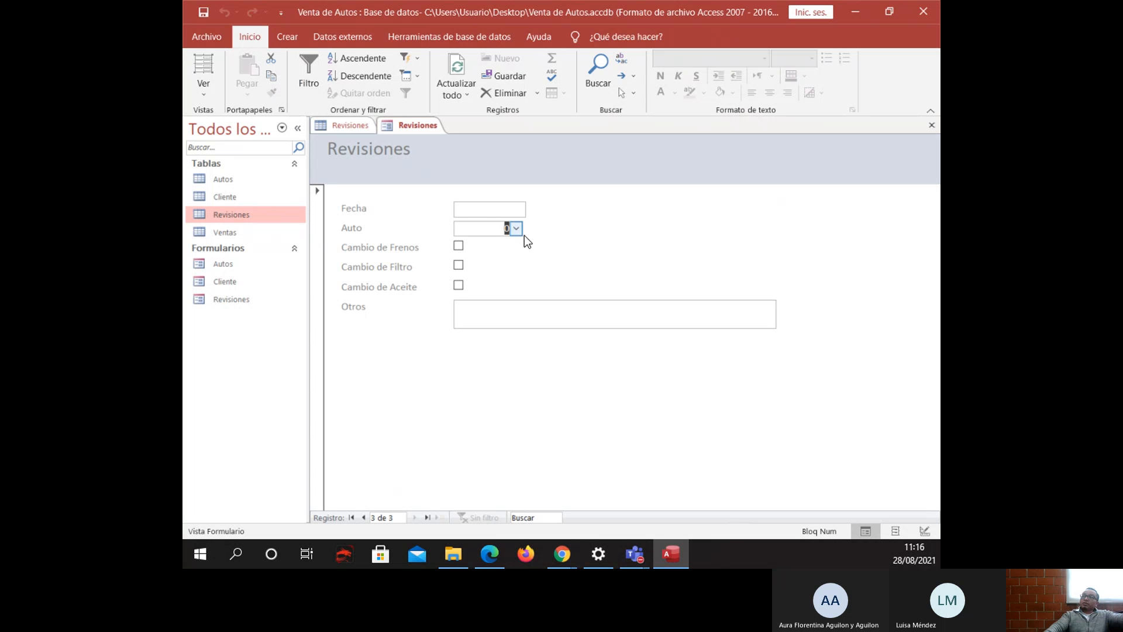
Try to pick an entry from the Auto list in the blank Revisiones record.
left_click(517, 229)
left_click(517, 244)
left_click(515, 228)
left_click(515, 244)
left_click(516, 231)
left_click(518, 243)
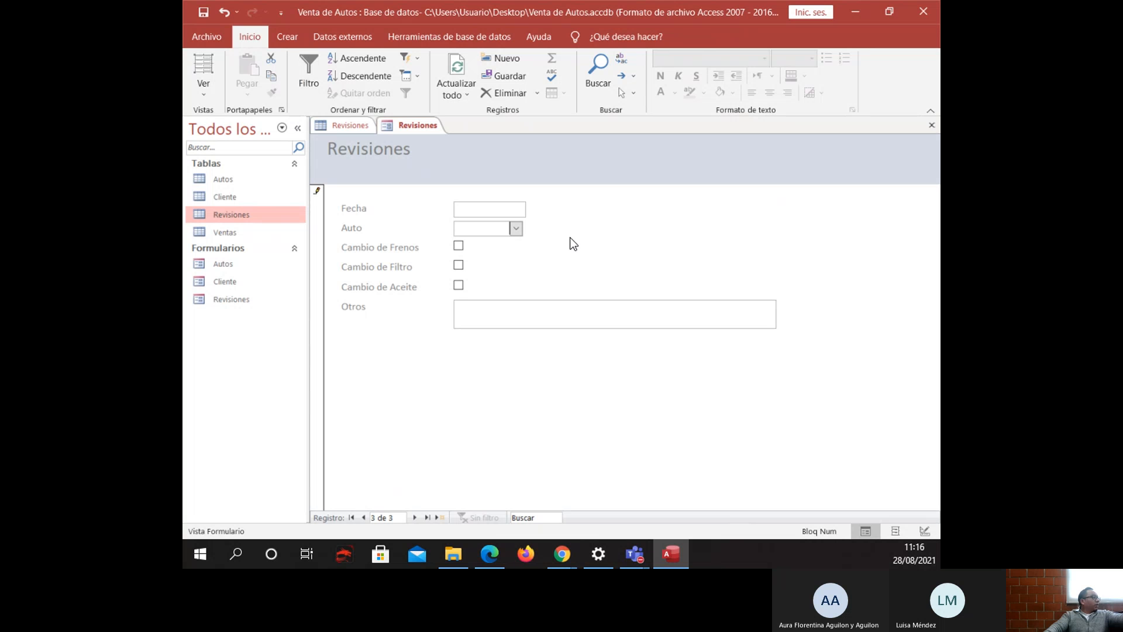
Open the Revisiones form in Design view and show the data properties of the Auto combo box in place of the field list.
left_click(200, 88)
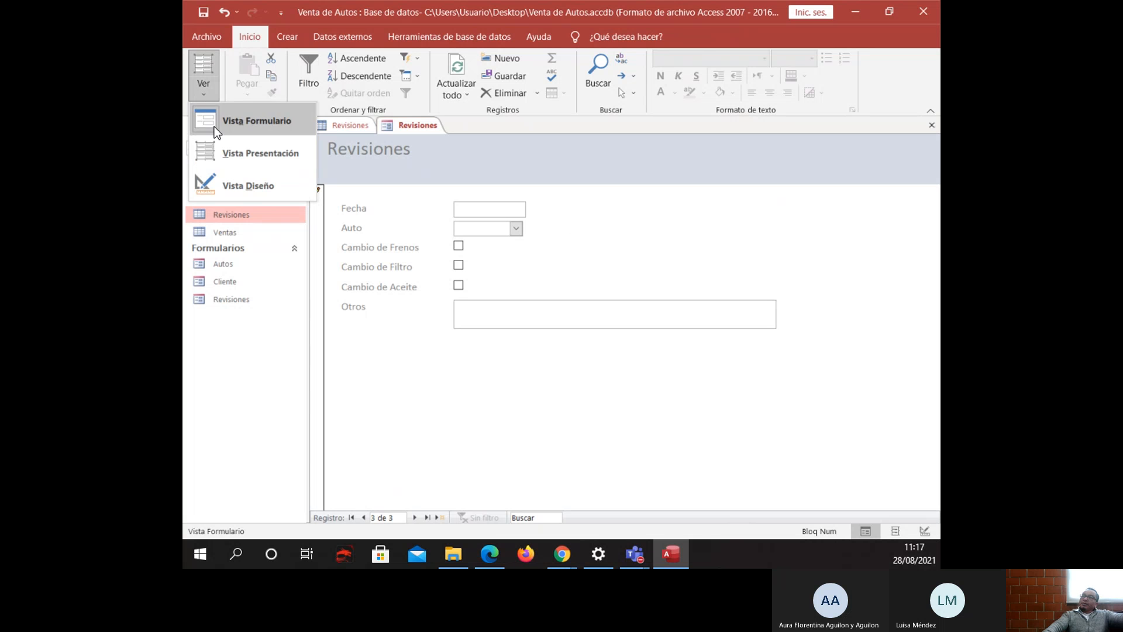
left_click(232, 183)
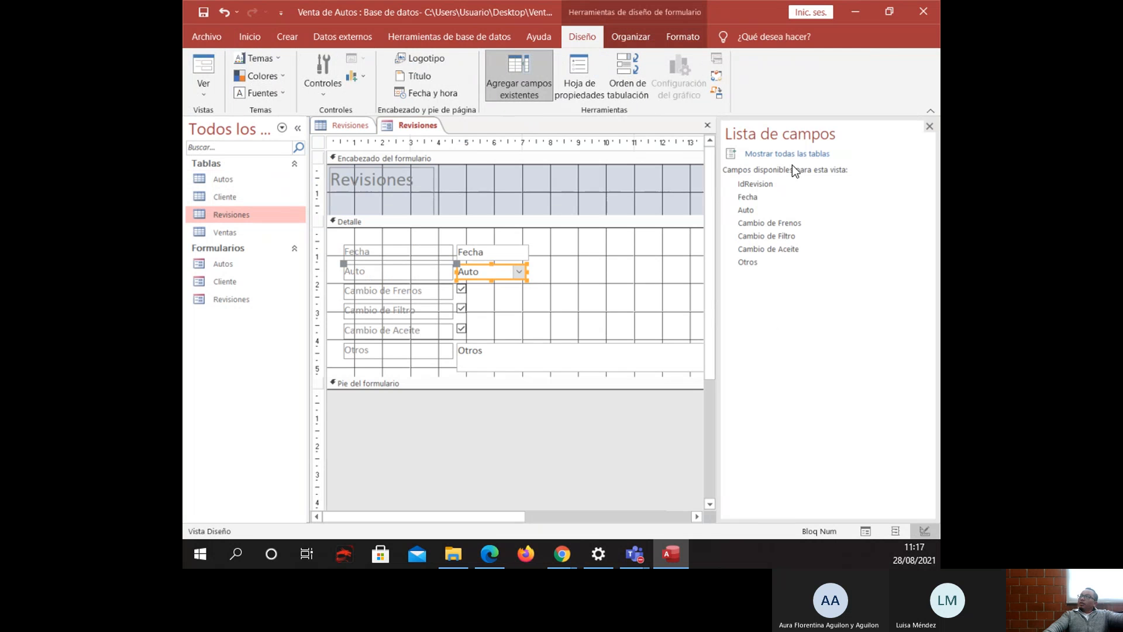
left_click(929, 126)
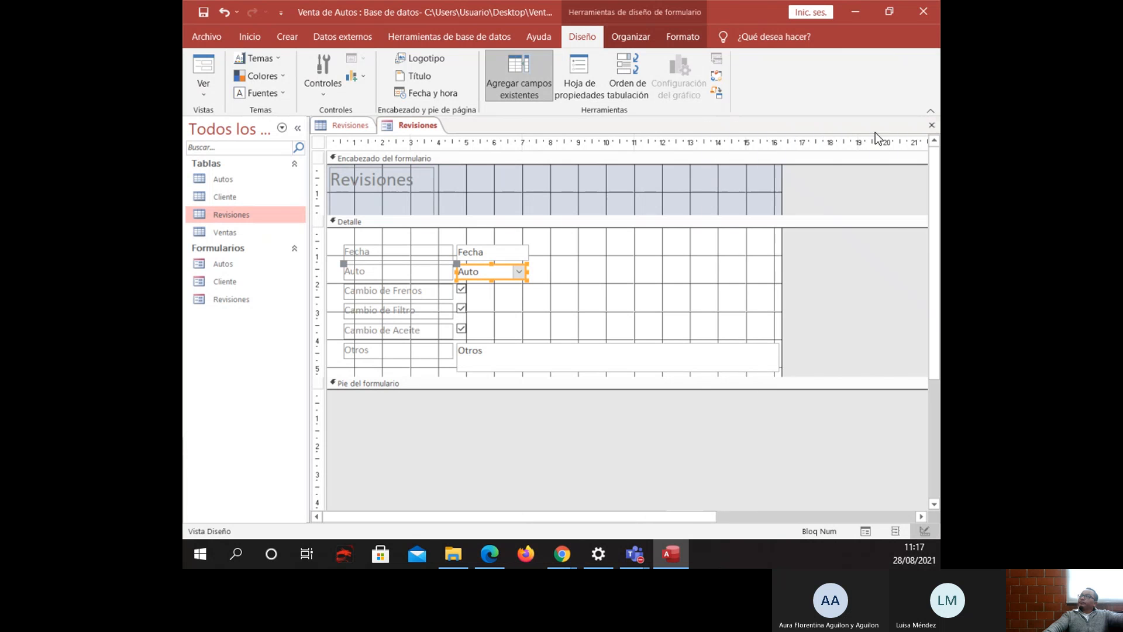
left_click(576, 82)
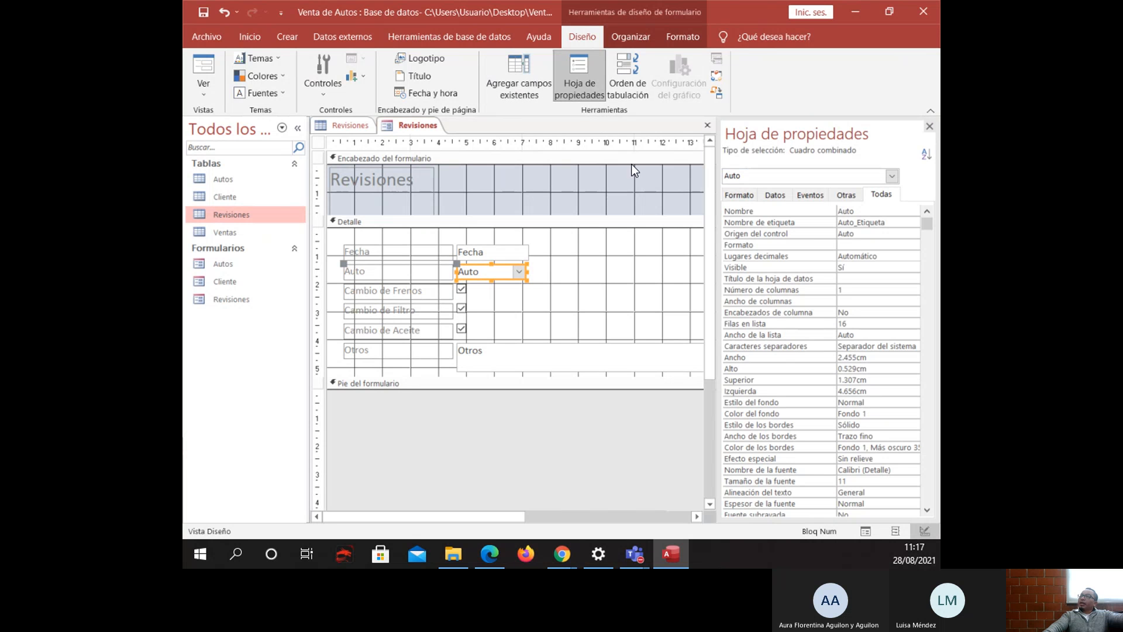
left_click(500, 267)
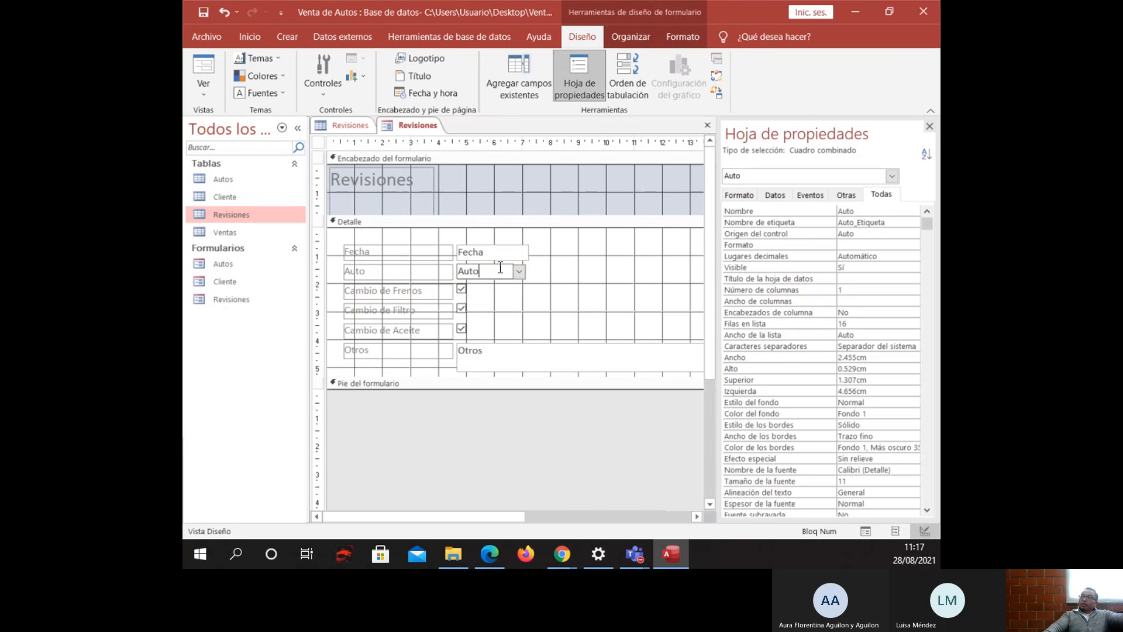
left_click(521, 271)
left_click(777, 197)
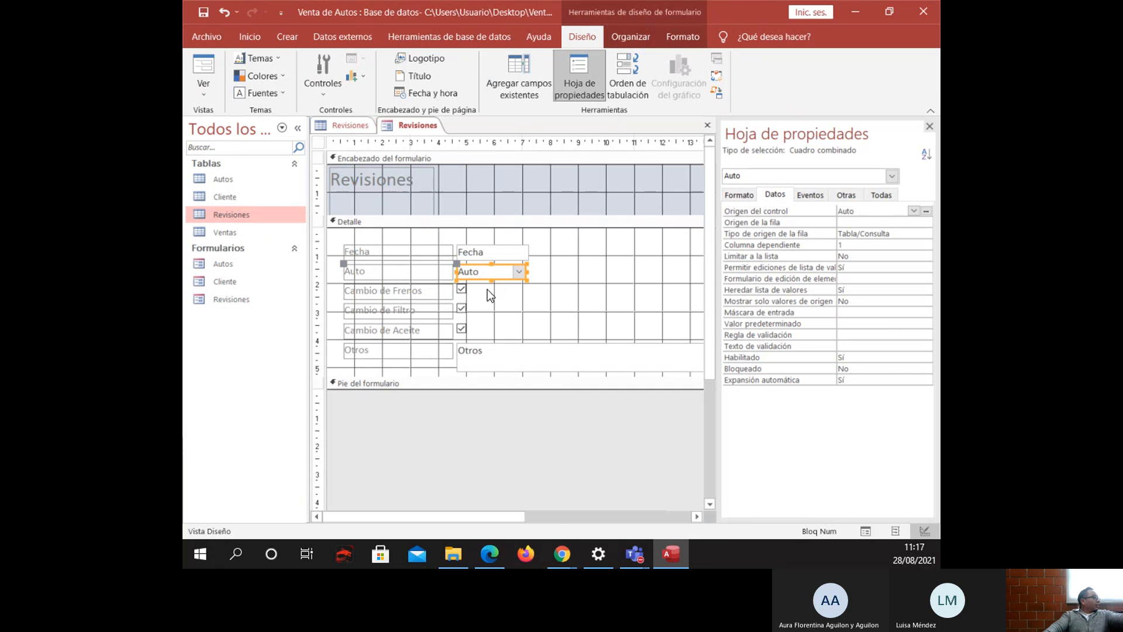
Look through the expression and field choices offered for the Auto combo box's Origen del control property.
left_click(927, 212)
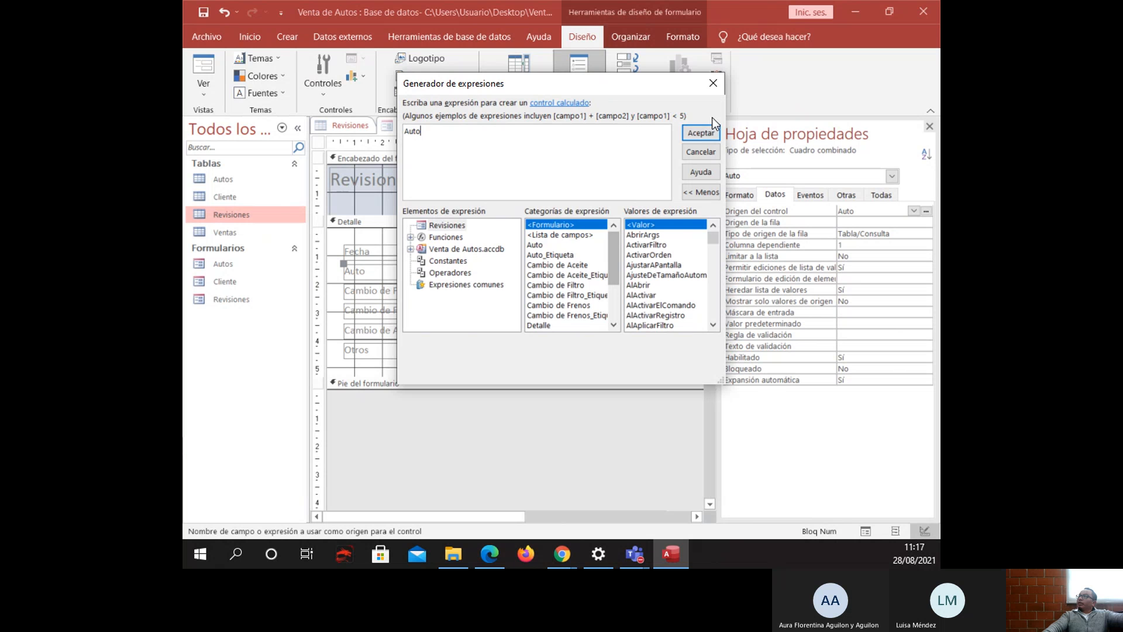
left_click(713, 83)
left_click(913, 211)
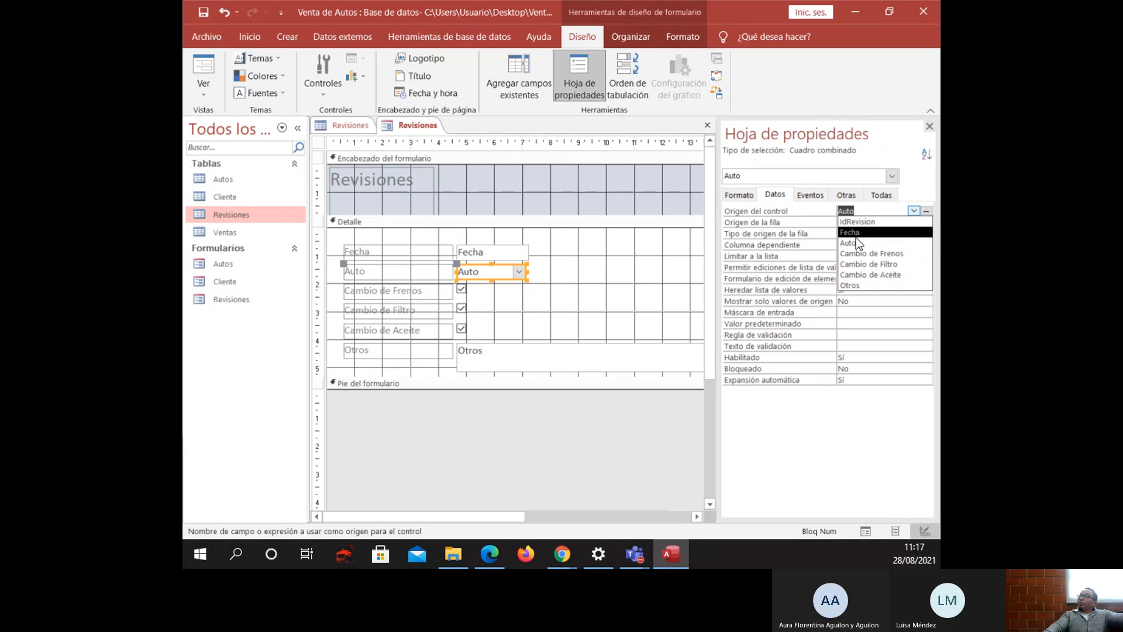
left_click(914, 211)
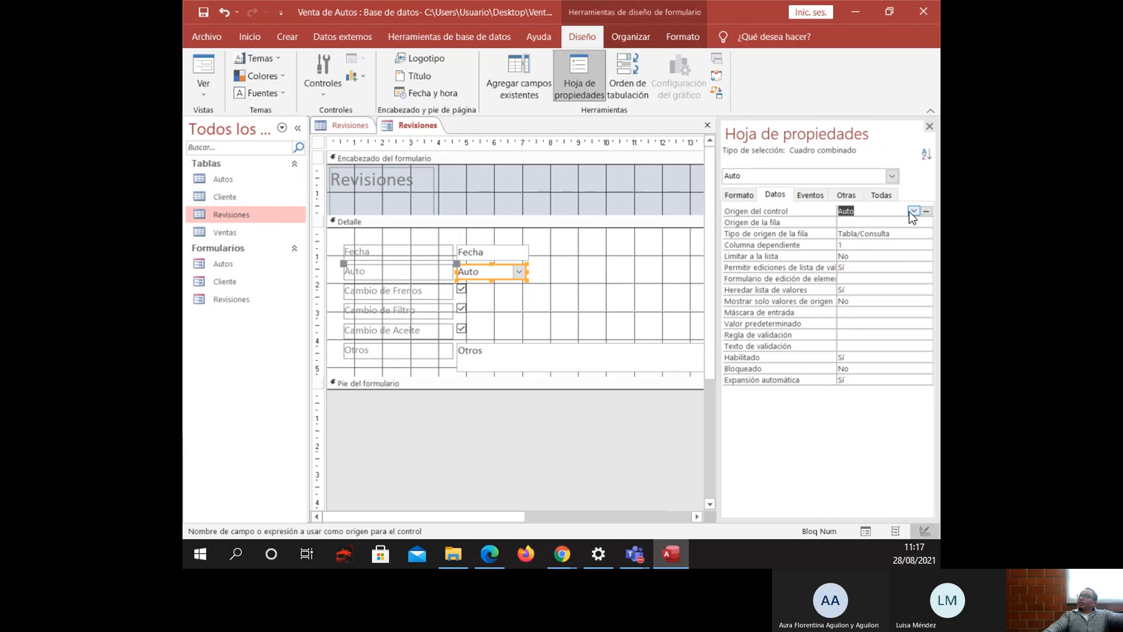
left_click(913, 210)
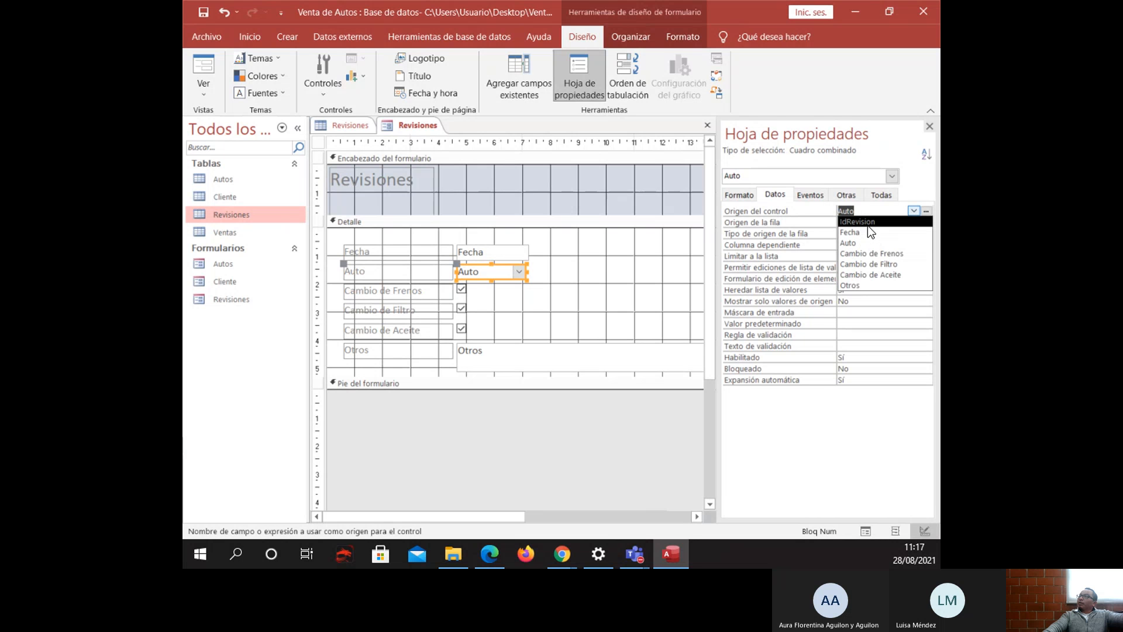
Set the Auto combo box's Origen de la fila to the Autos table, with Auto chosen as its Origen del control.
left_click(802, 223)
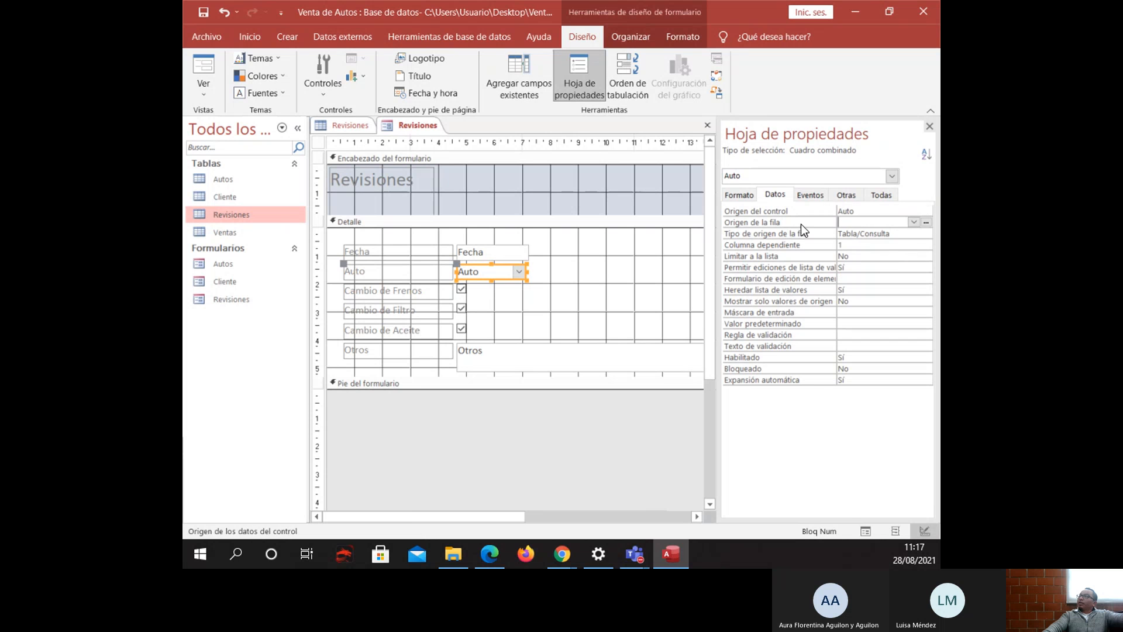
left_click(913, 222)
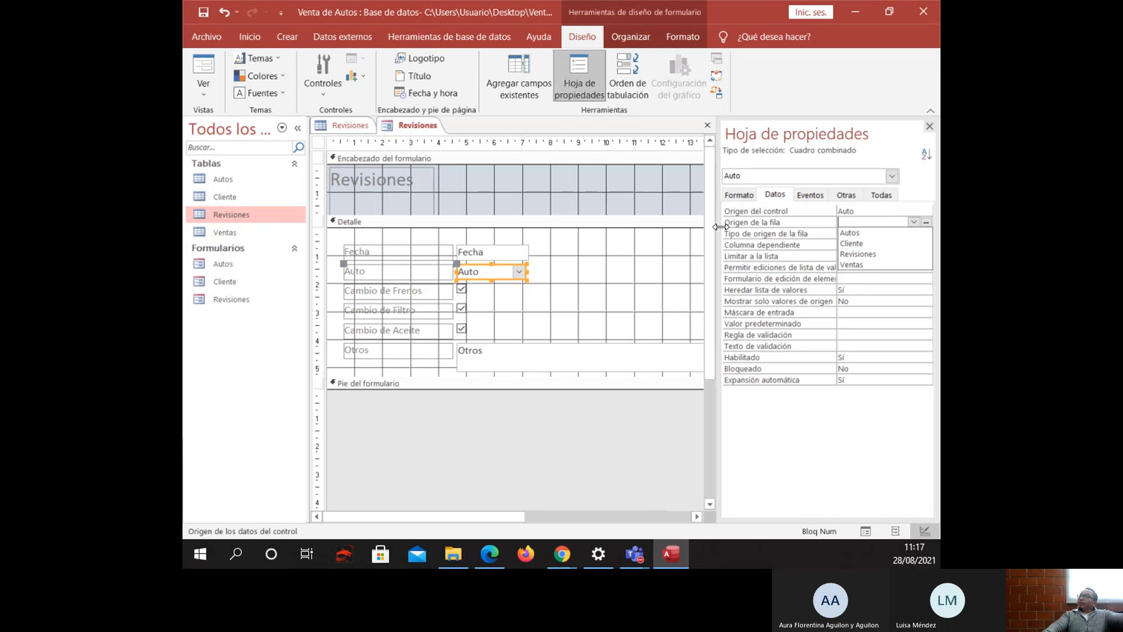
left_click(850, 234)
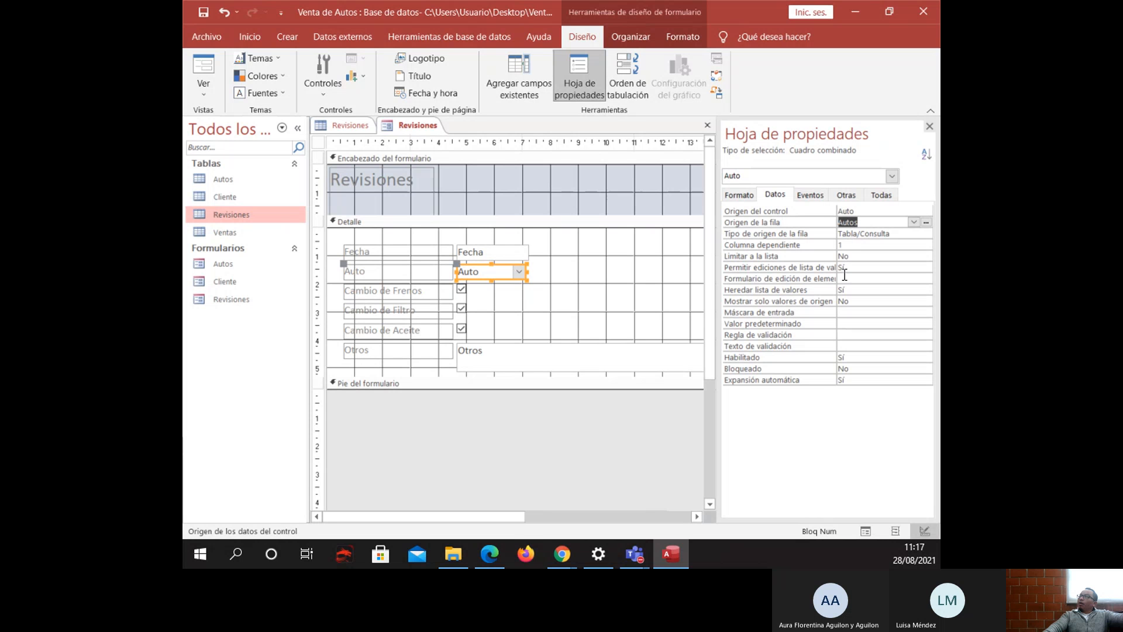
left_click(882, 211)
left_click(913, 211)
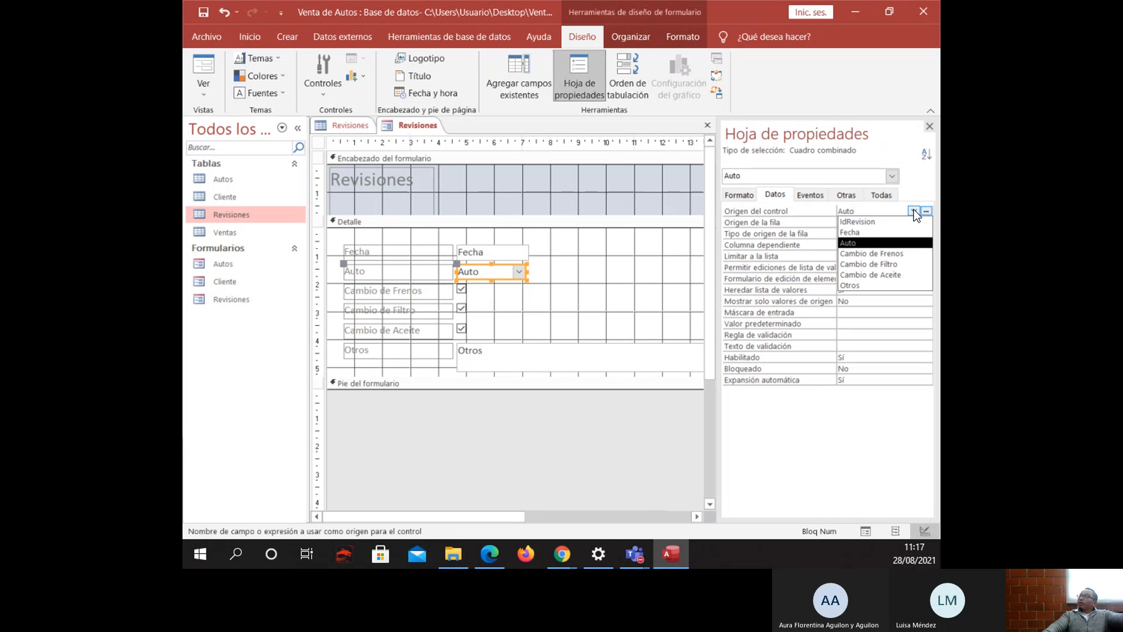
left_click(839, 241)
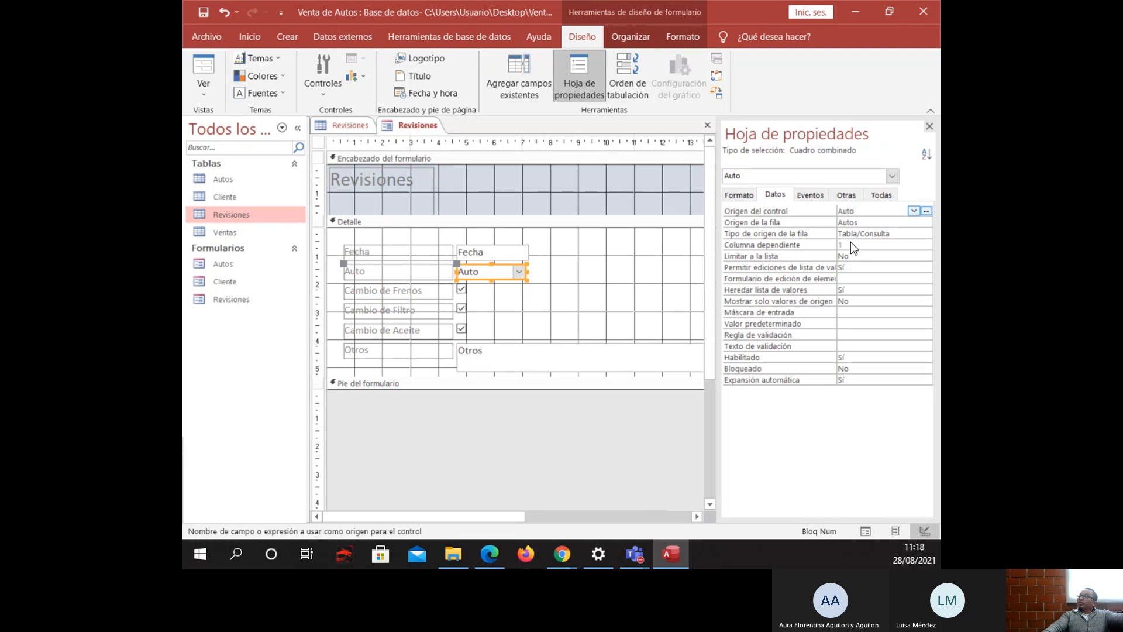
left_click(858, 223)
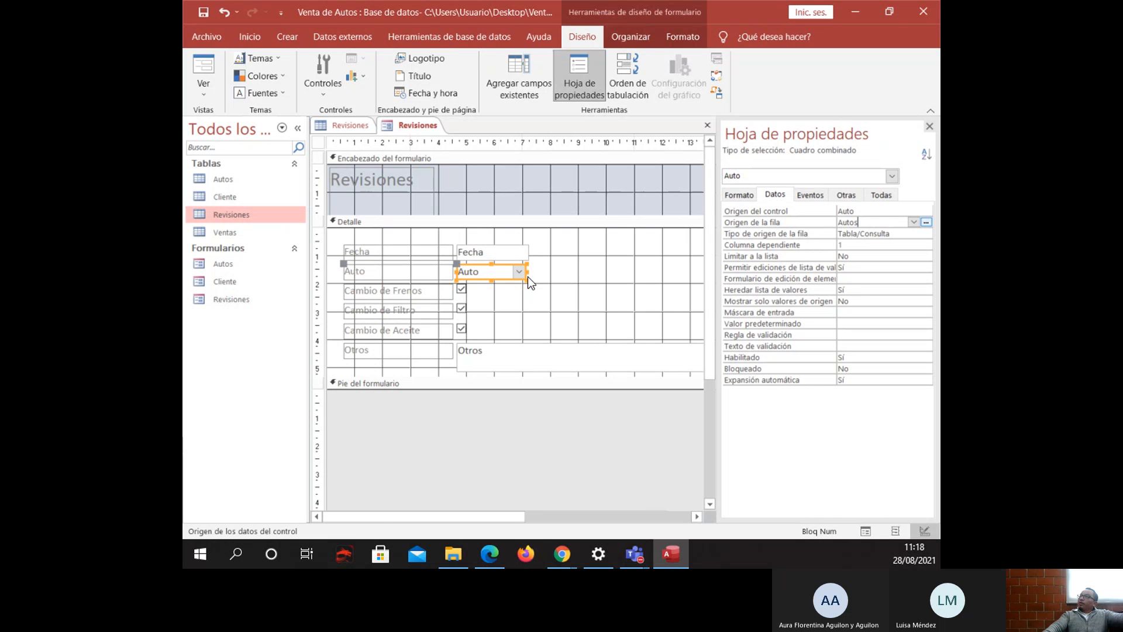
Check the Auto list's choices in Form view, both in the first record and in a new blank record.
left_click(200, 73)
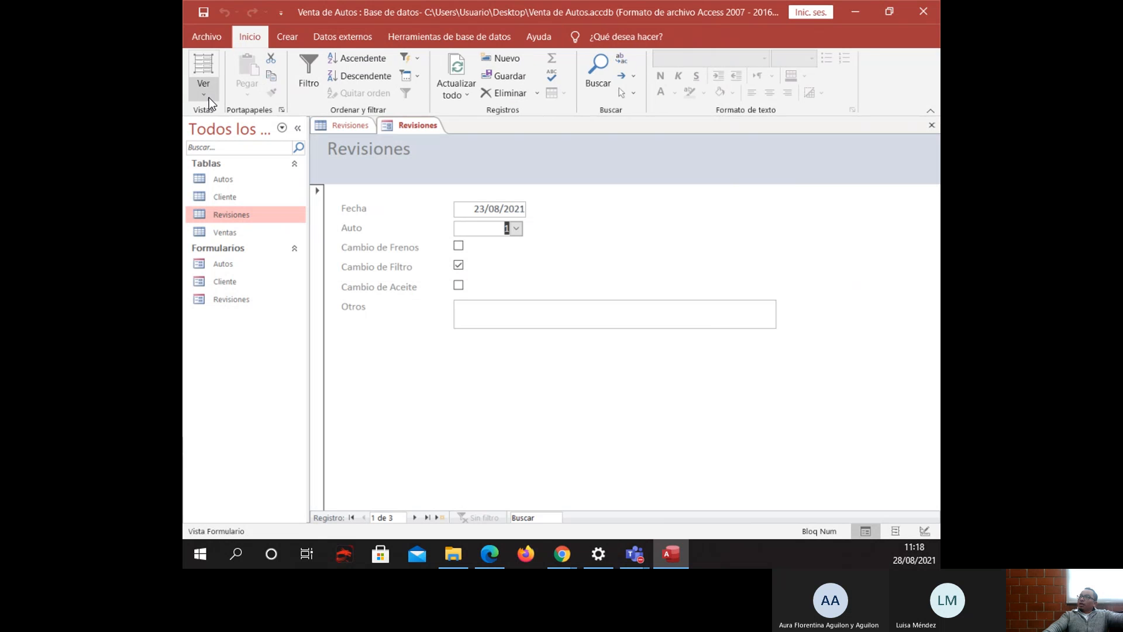
left_click(517, 228)
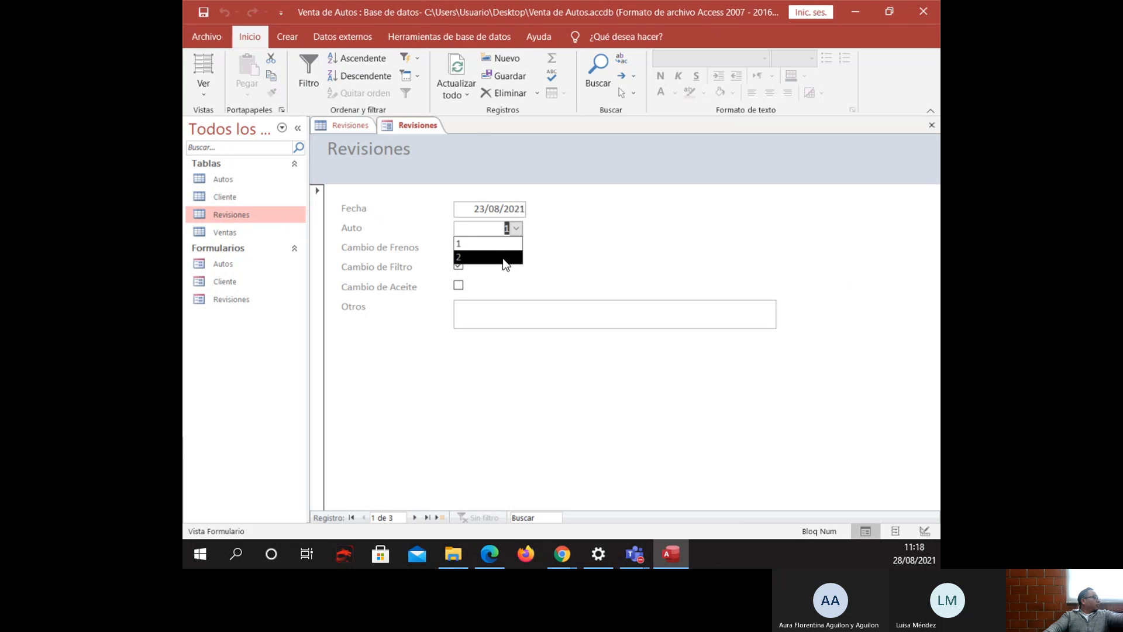
left_click(589, 244)
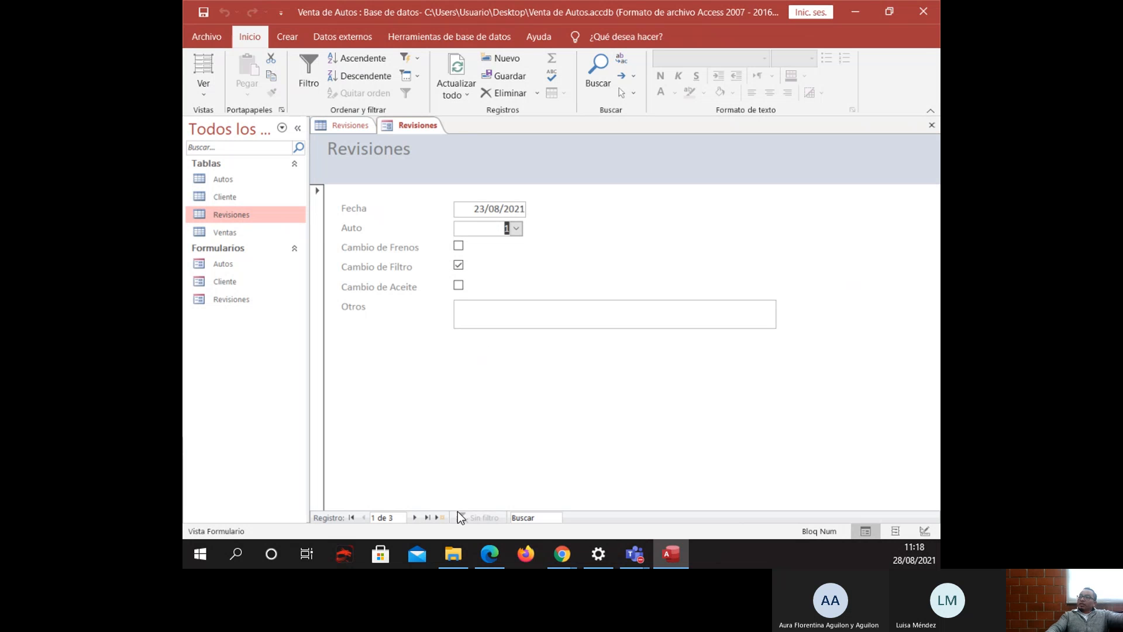
left_click(443, 517)
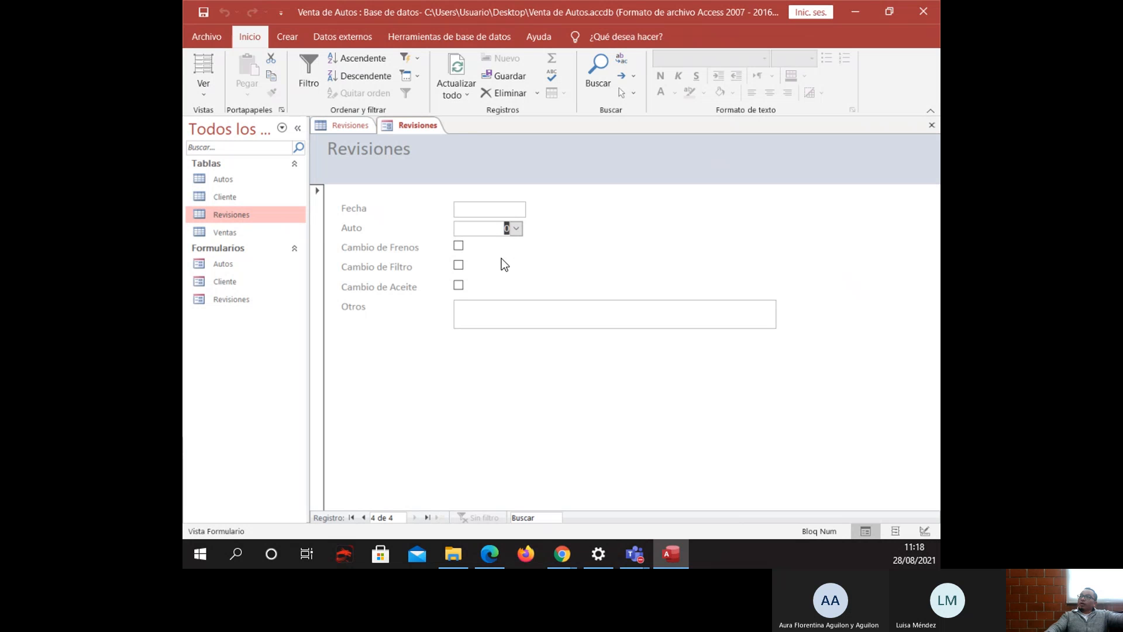
left_click(517, 228)
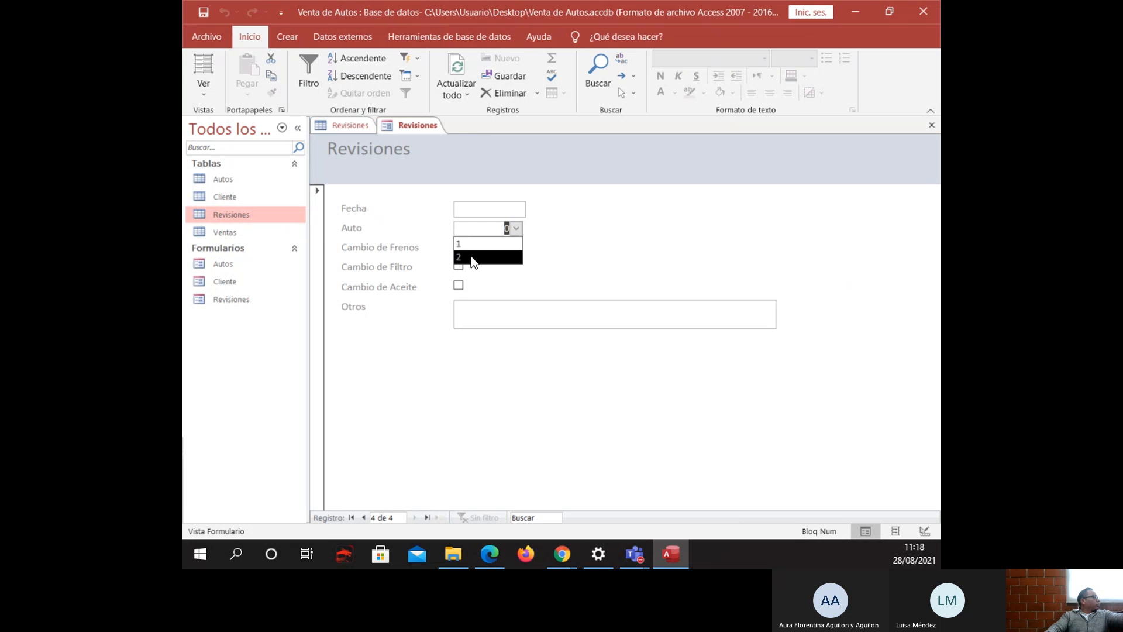
left_click(599, 243)
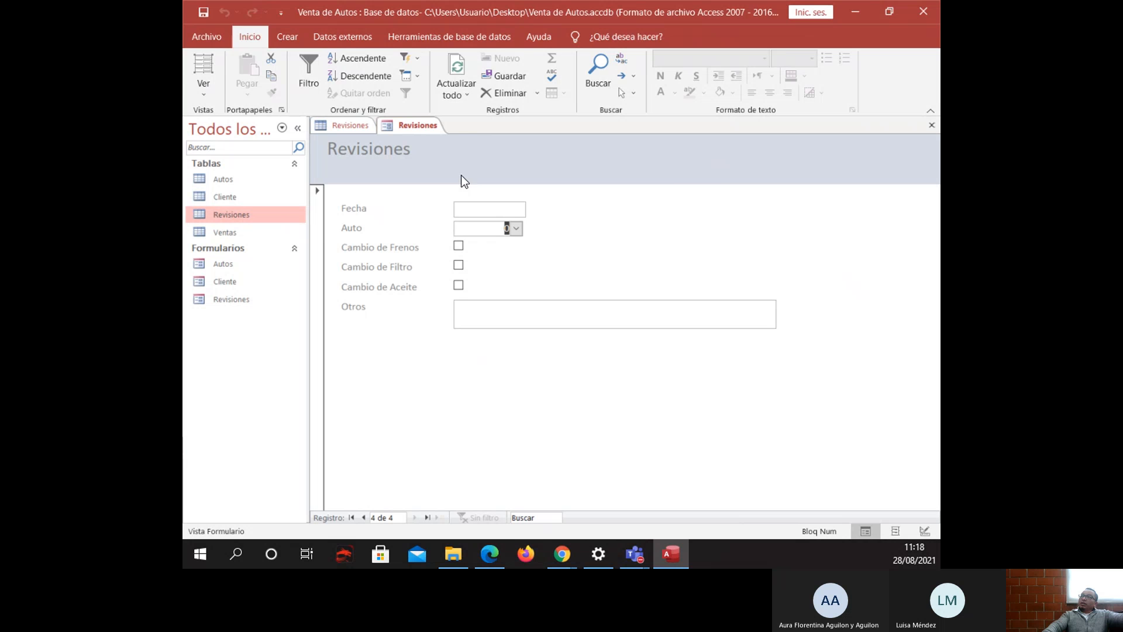
Switch the Revisiones form to Layout view and review the Tipo de origen de la fila options of the Auto combo box.
left_click(215, 68)
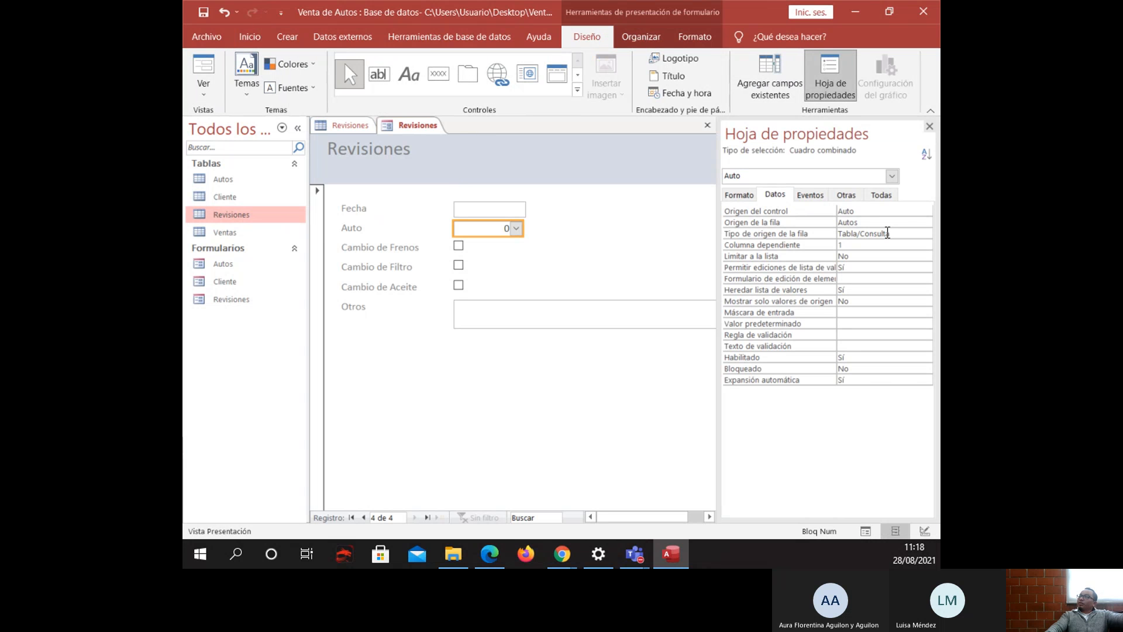
left_click(888, 233)
left_click(926, 234)
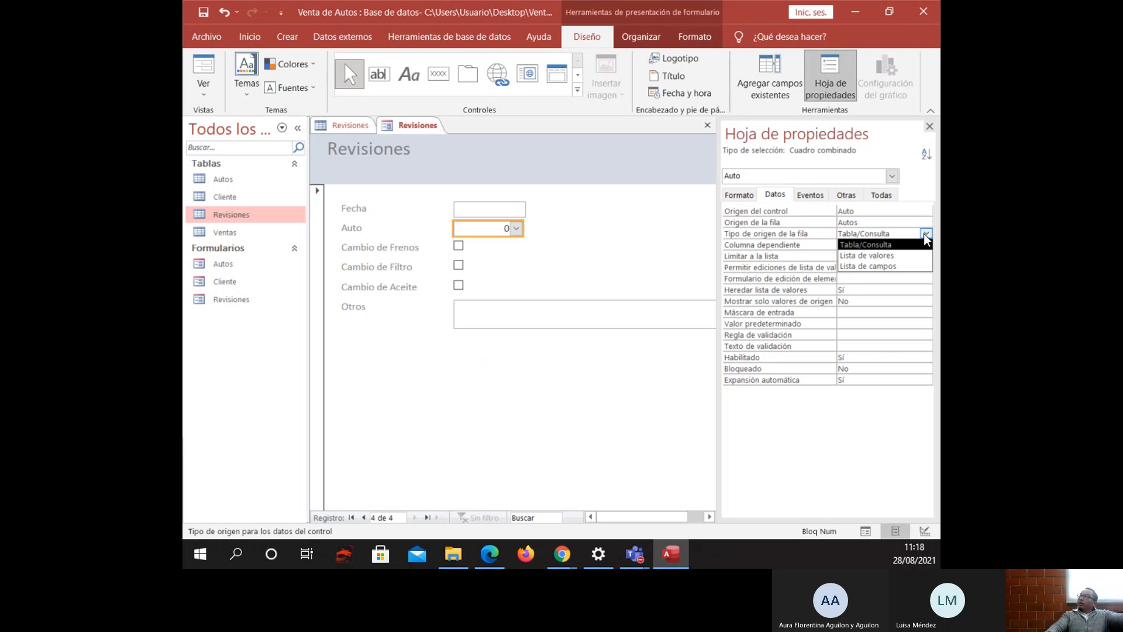
left_click(925, 233)
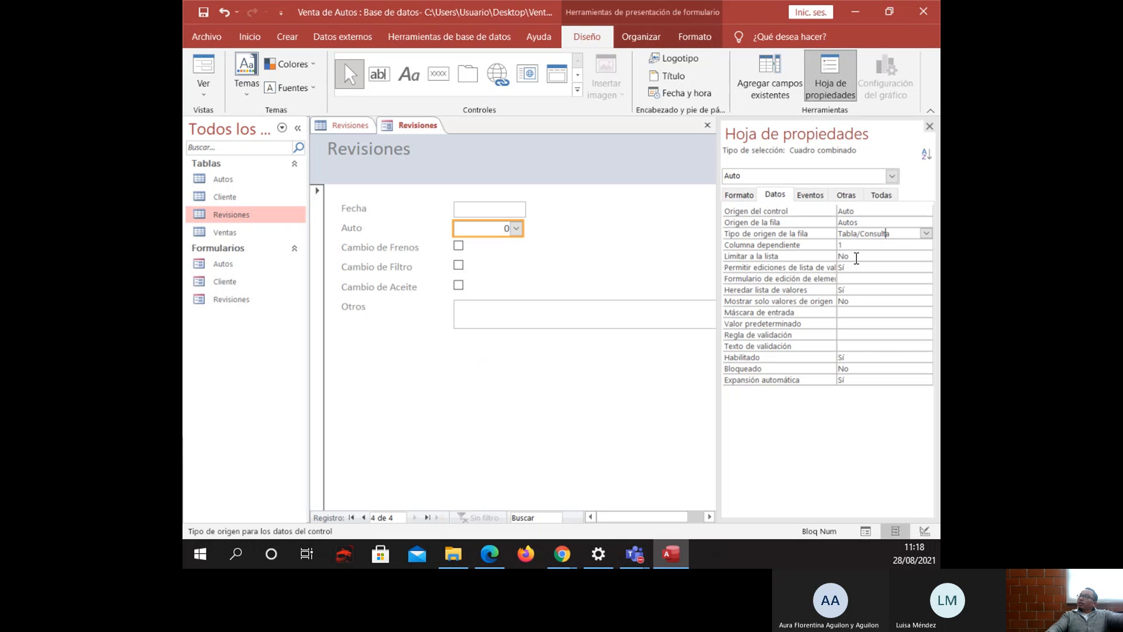
Set the Auto combo box's Número de columnas to 3 and check its list in Form view.
left_click(731, 195)
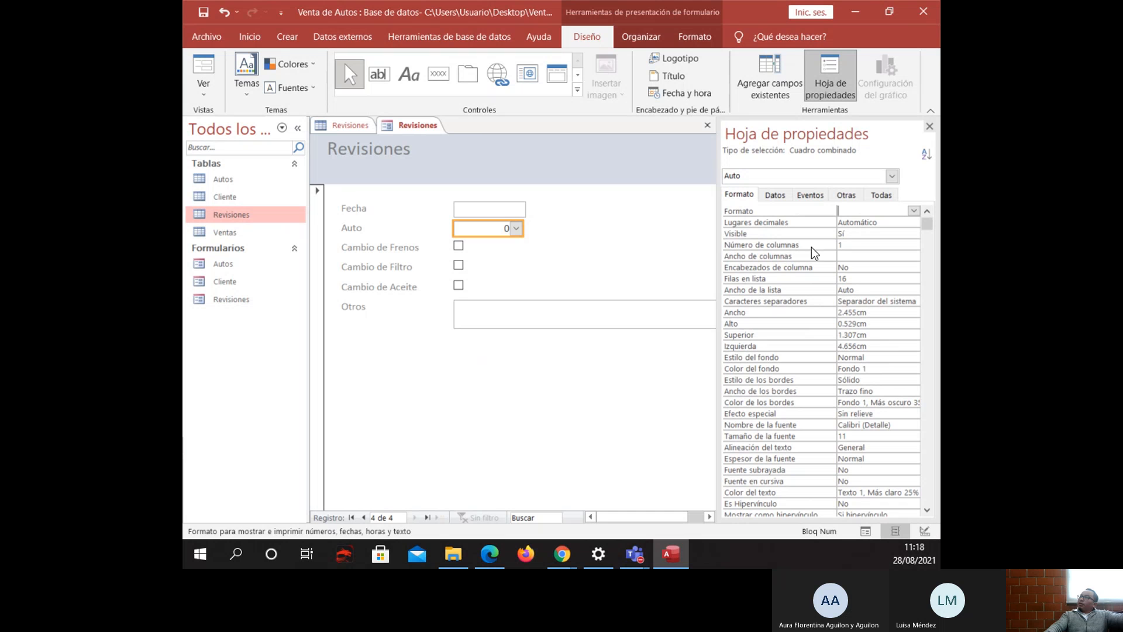
double_click(853, 244)
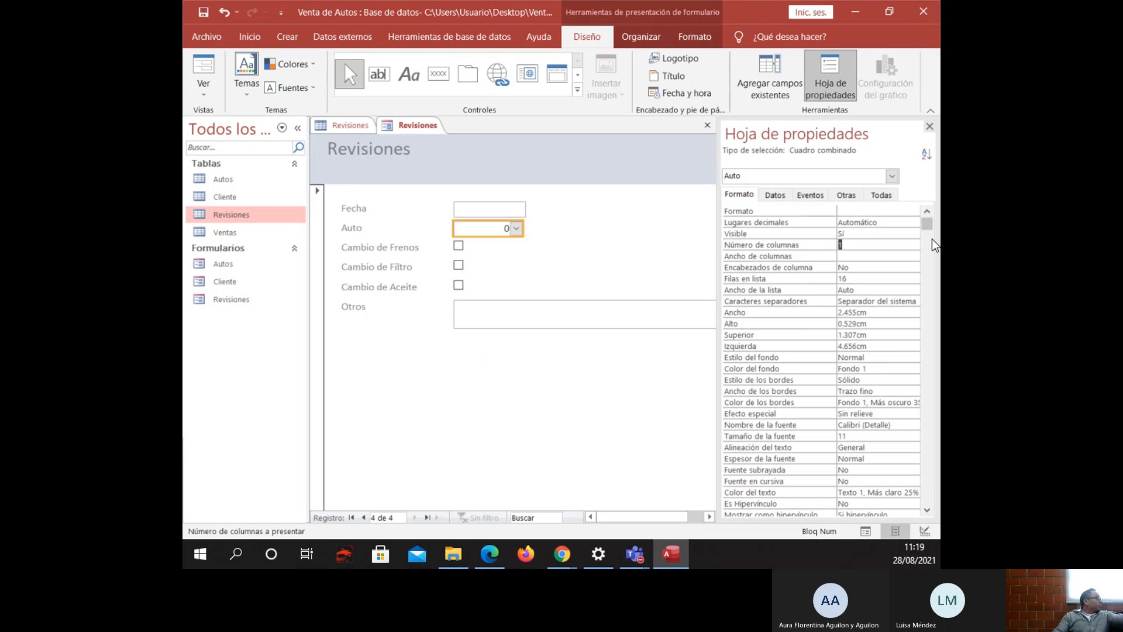
type("3")
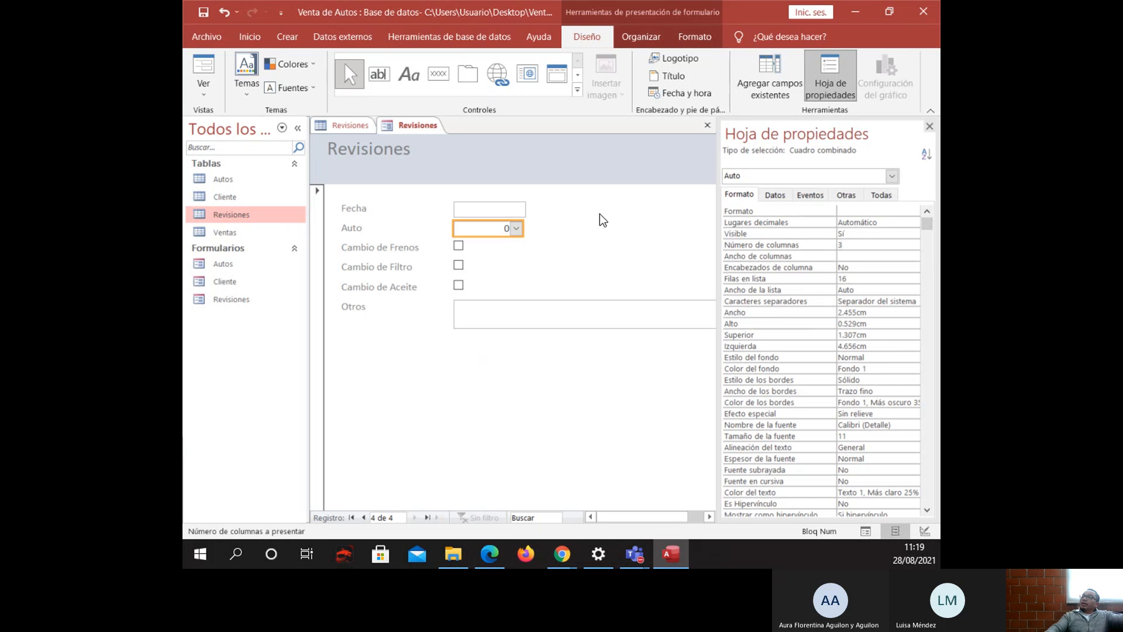
left_click(590, 244)
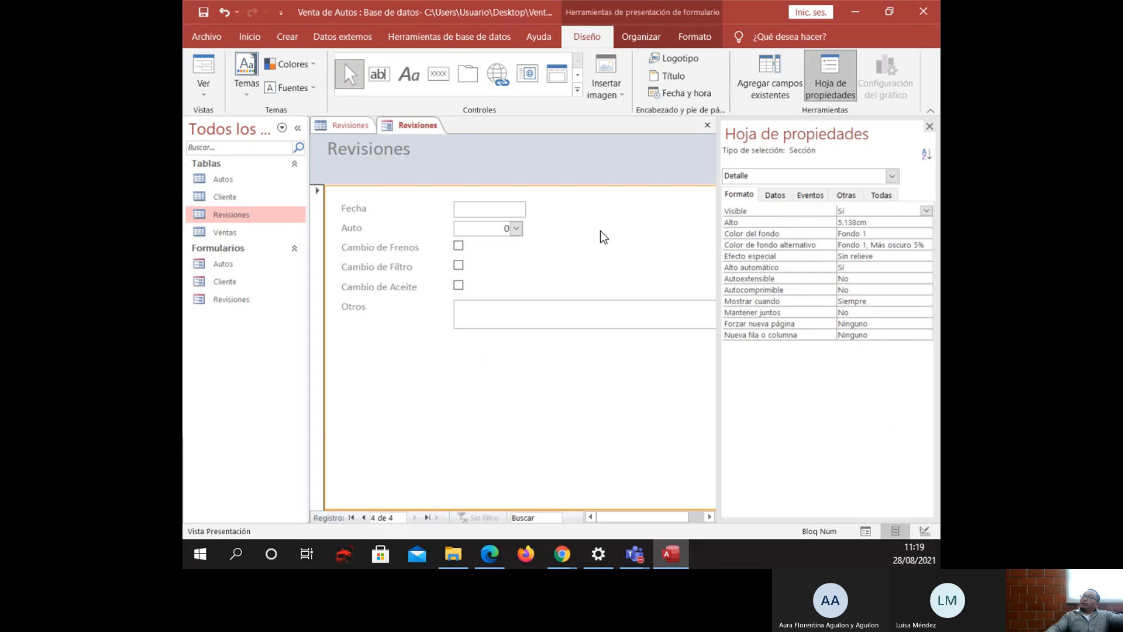
left_click(201, 88)
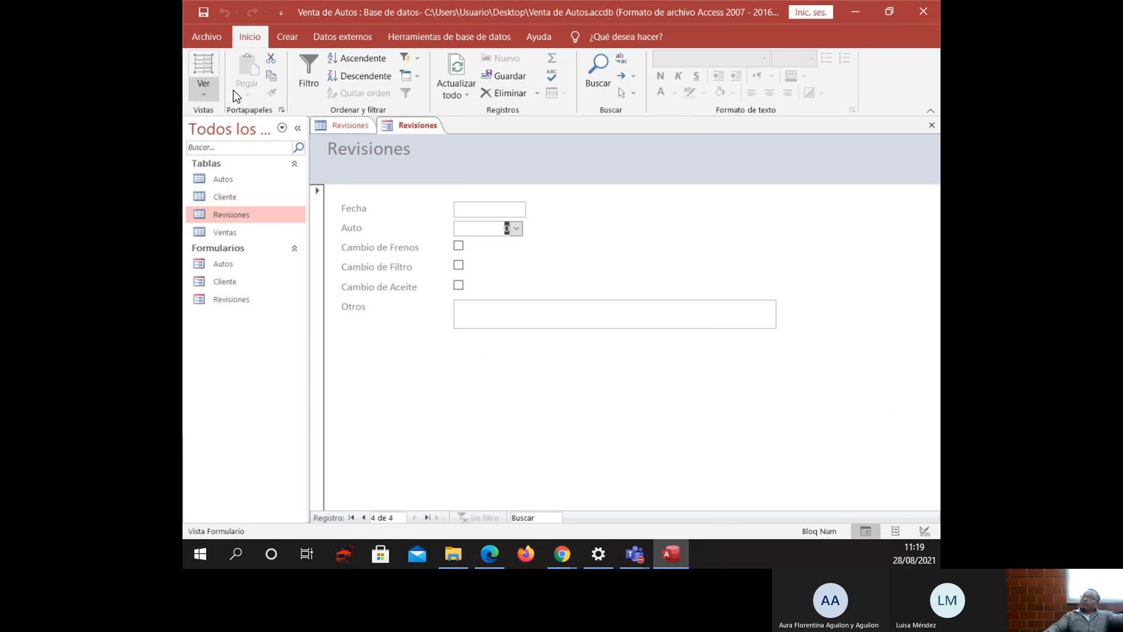
left_click(518, 230)
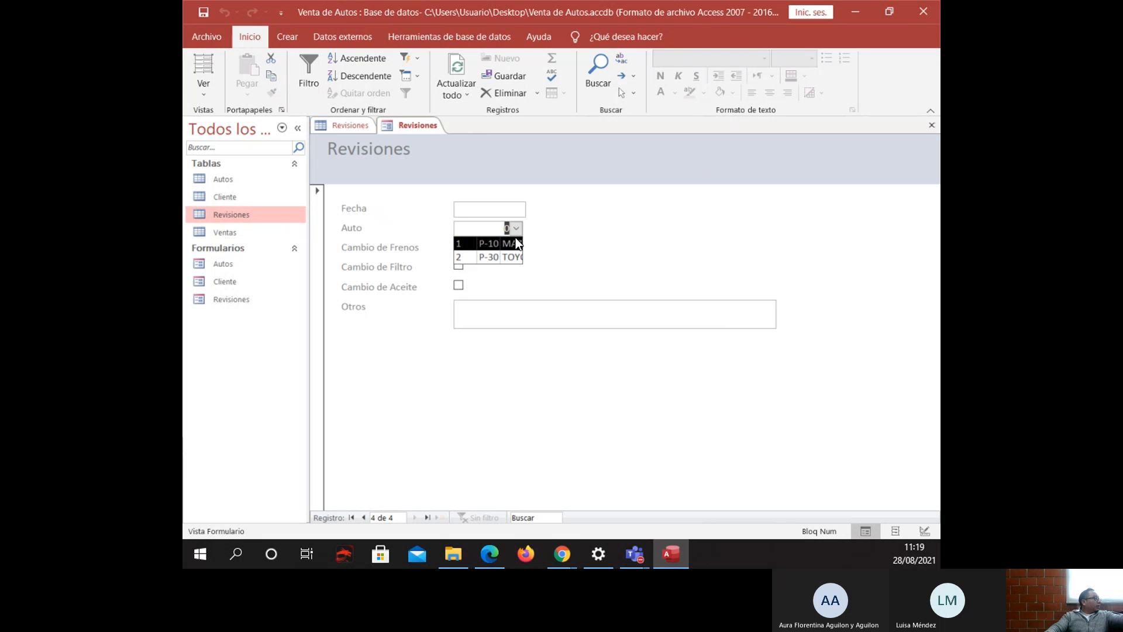
Widen the Auto combo box to about 6.2 cm in the Design view of the Revisiones form.
left_click(205, 96)
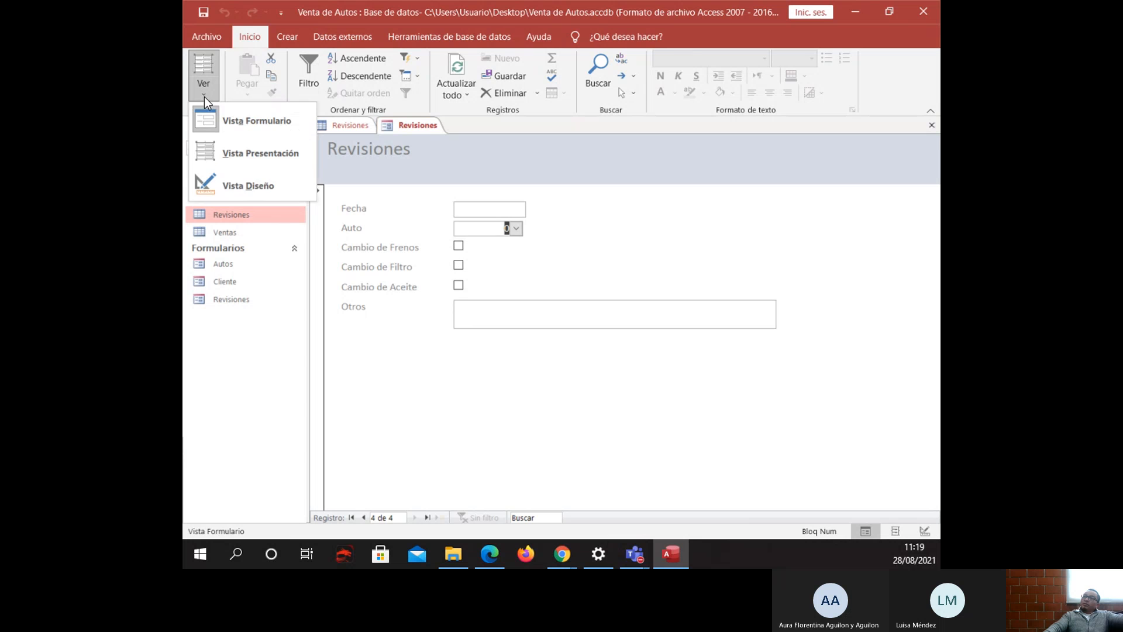
left_click(232, 182)
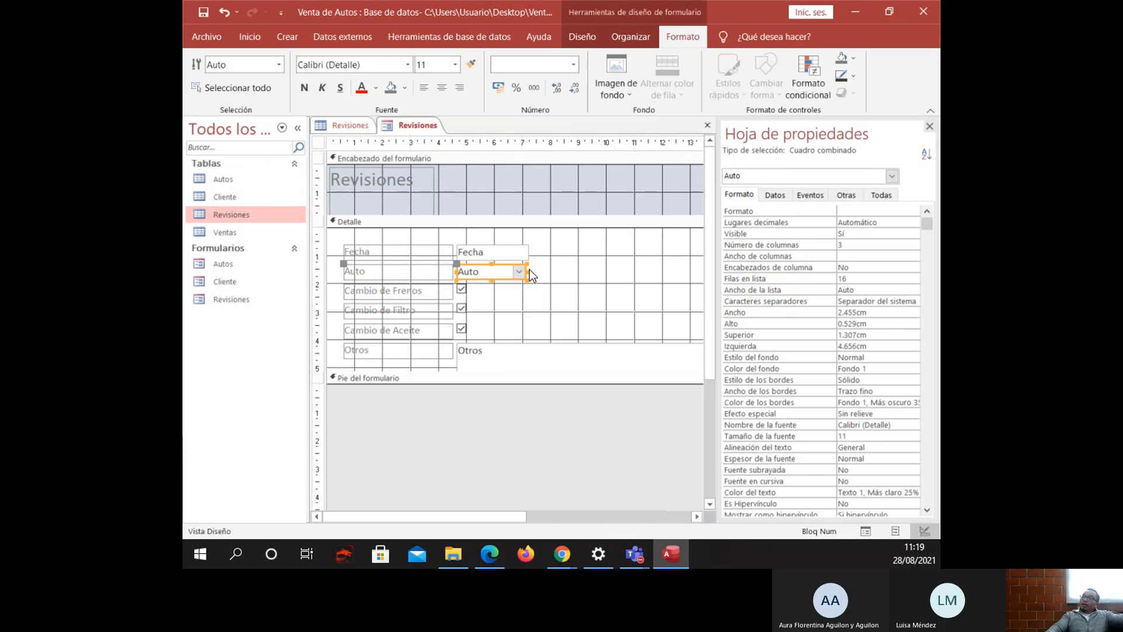
left_click_drag(527, 271, 631, 274)
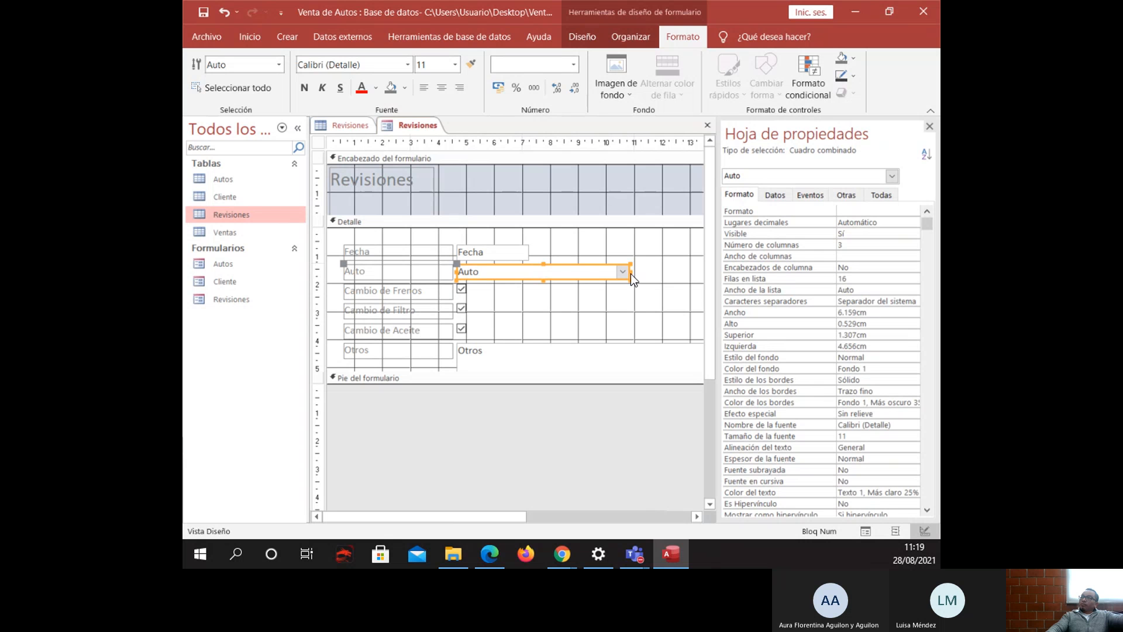
Return the Revisiones form to Form view and check the columns shown in the widened Auto list.
left_click(240, 38)
left_click(206, 65)
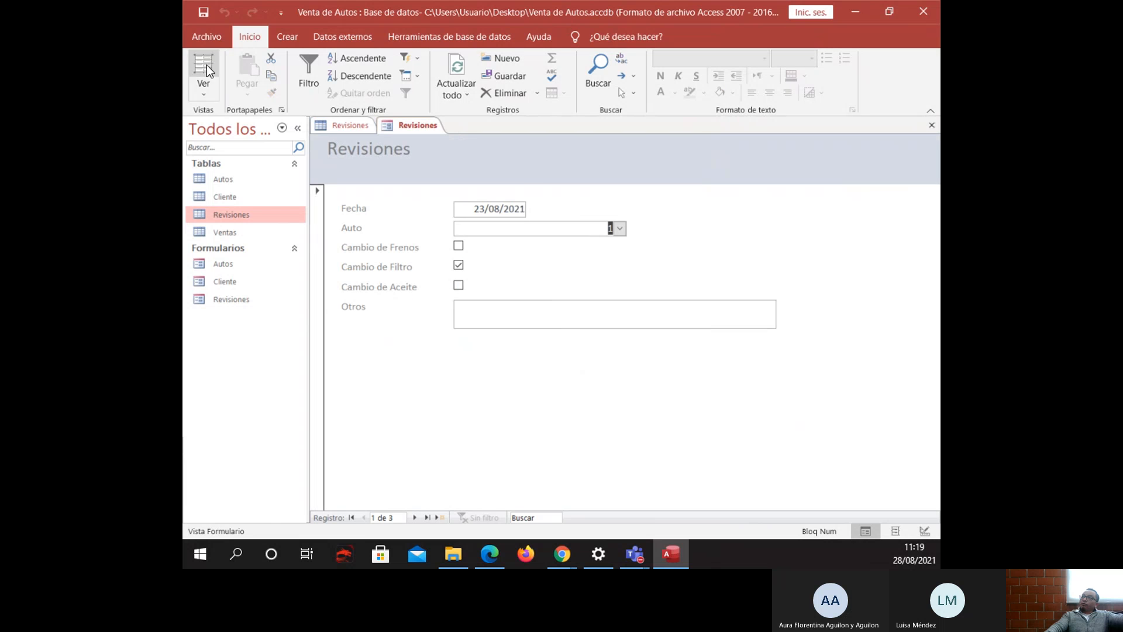
left_click(624, 228)
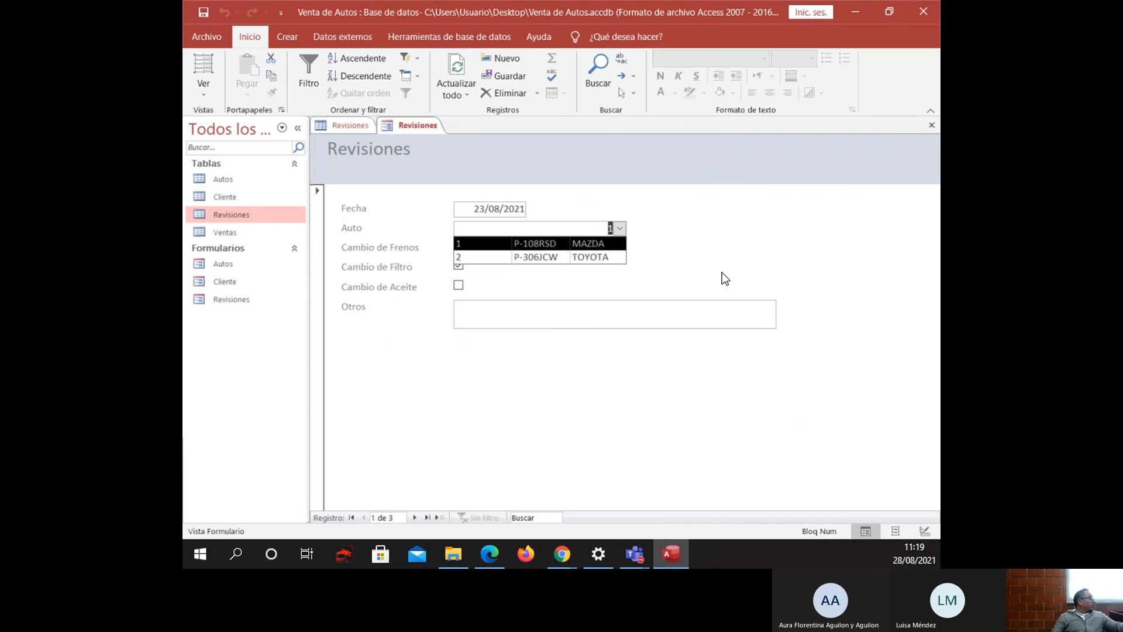
left_click(645, 279)
left_click(623, 230)
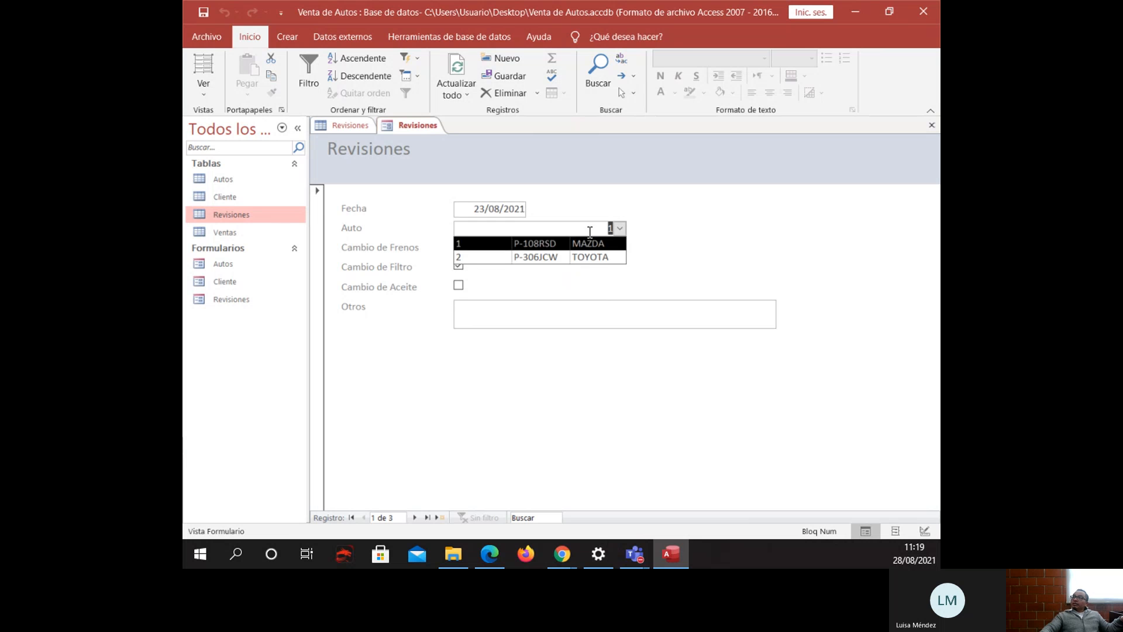
left_click(666, 242)
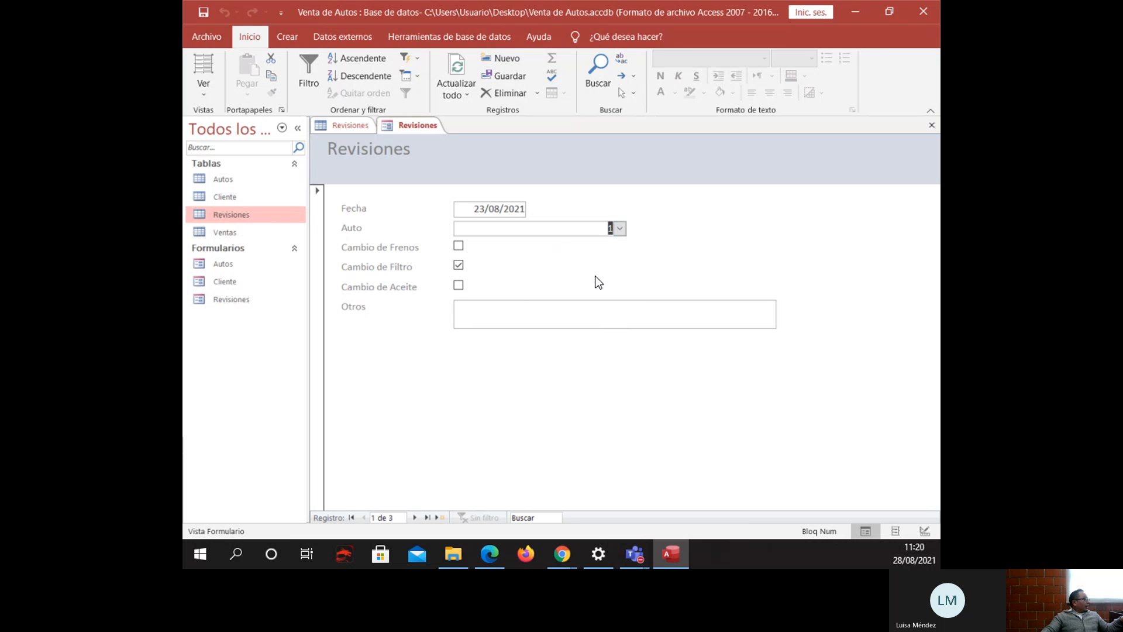
left_click(624, 229)
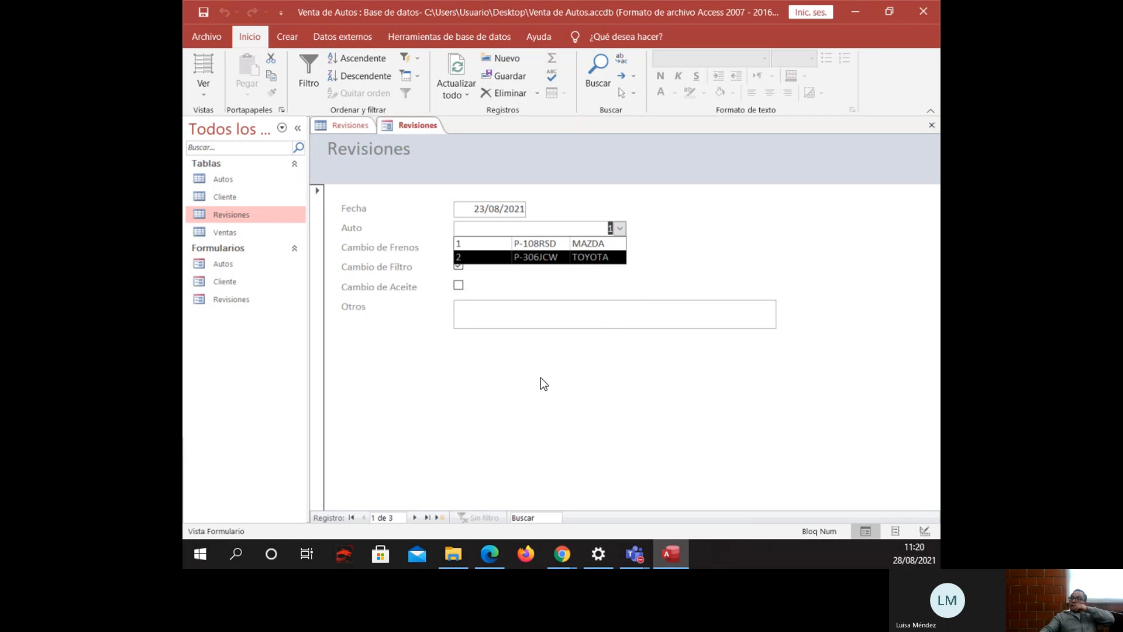
left_click(519, 439)
left_click(444, 517)
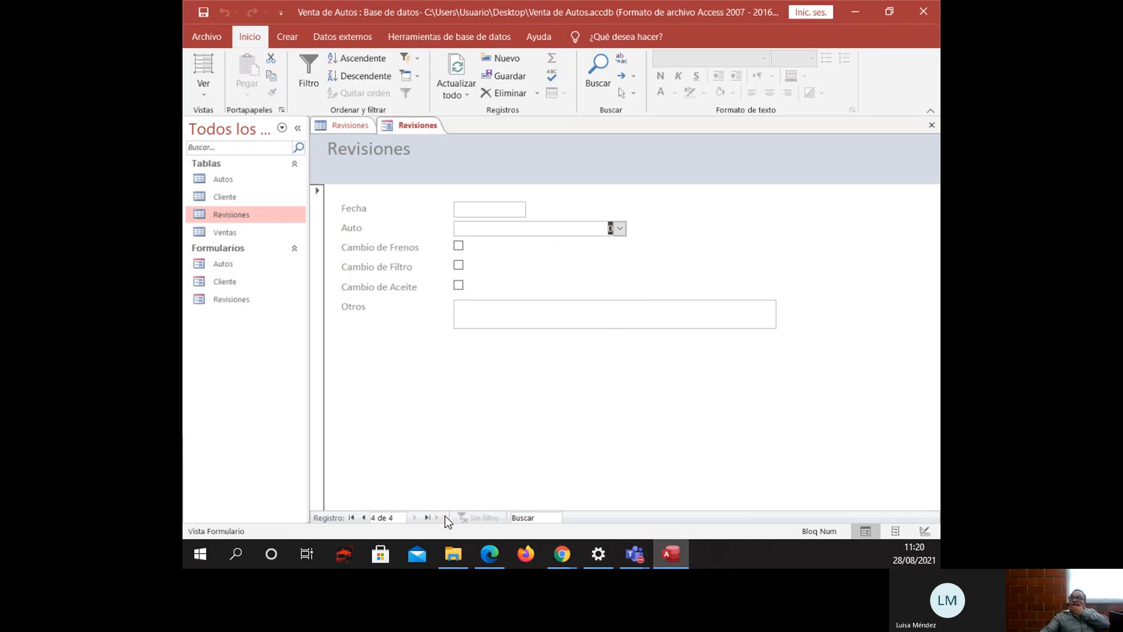
left_click(458, 208)
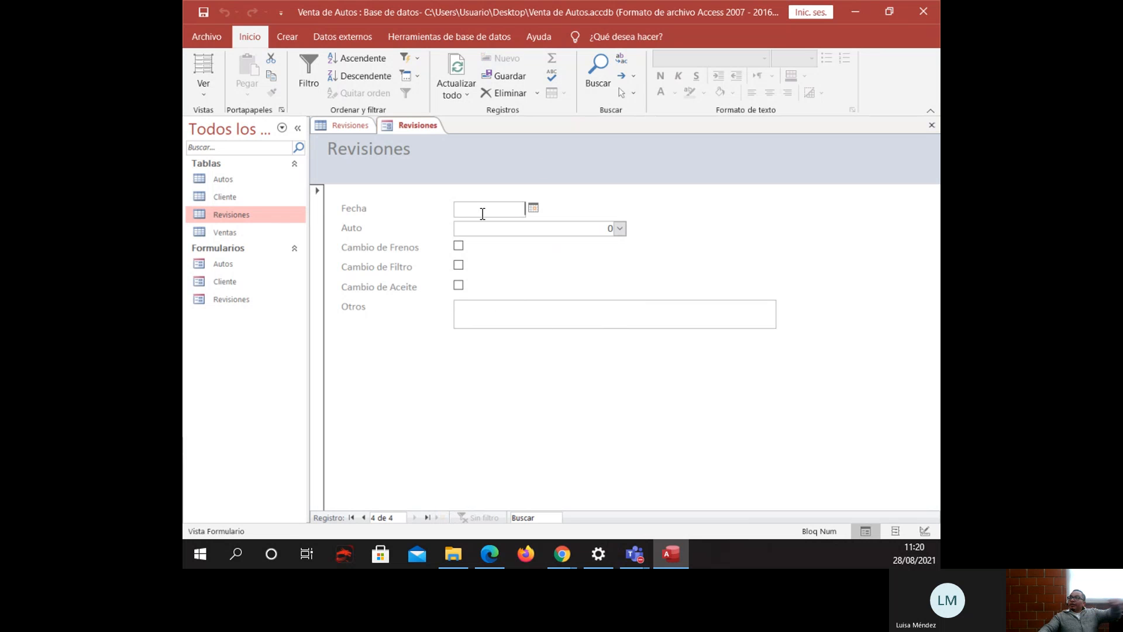
left_click(533, 208)
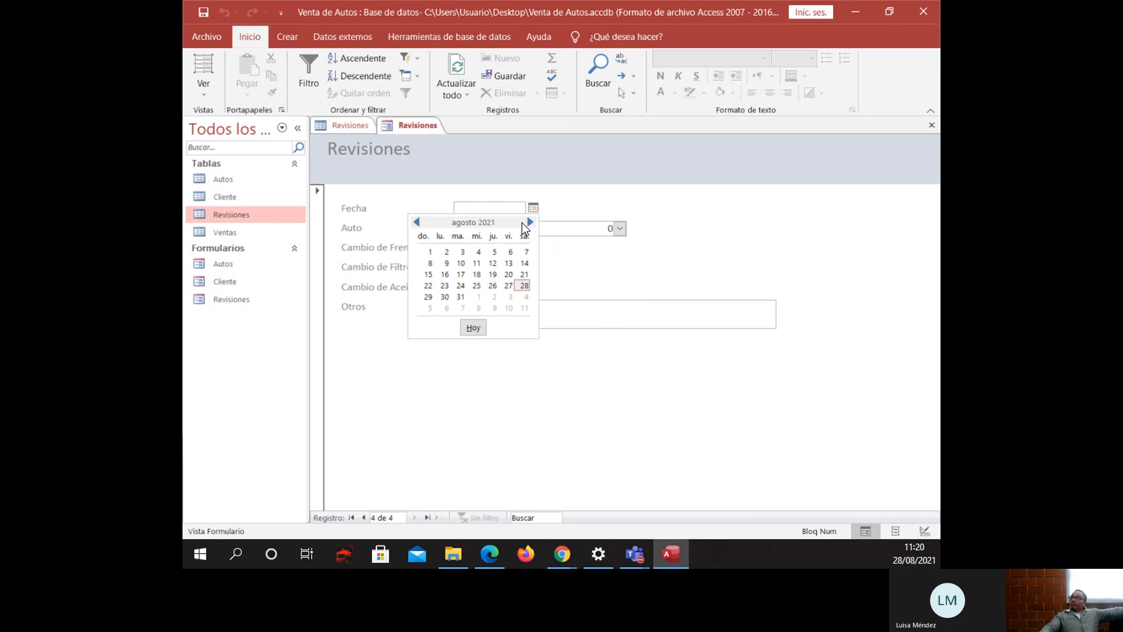
left_click(508, 285)
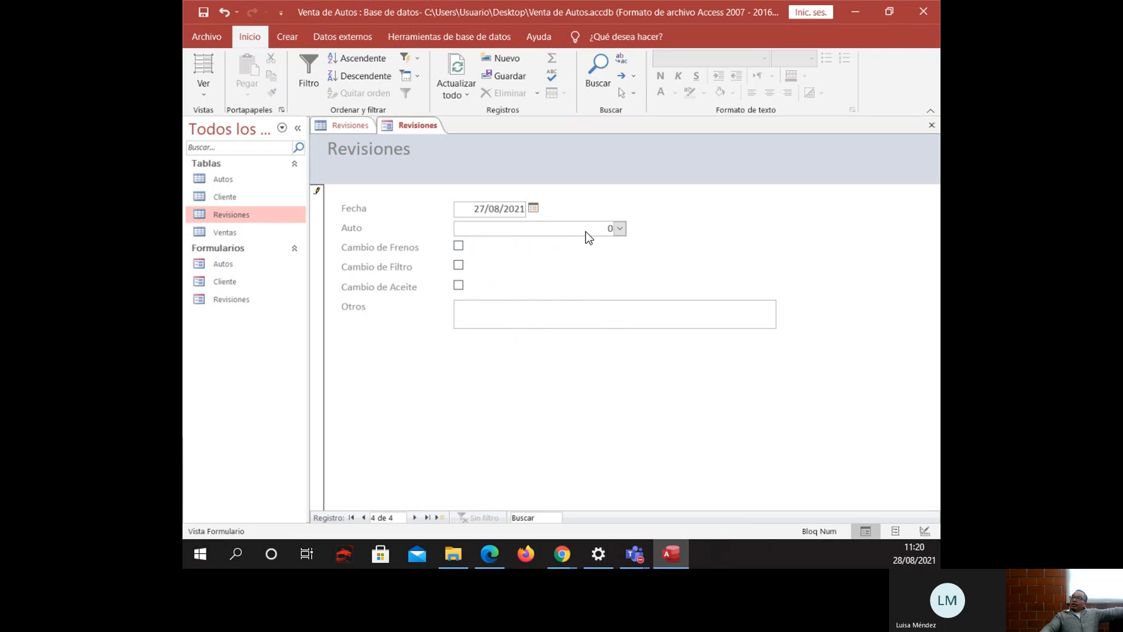
left_click(620, 229)
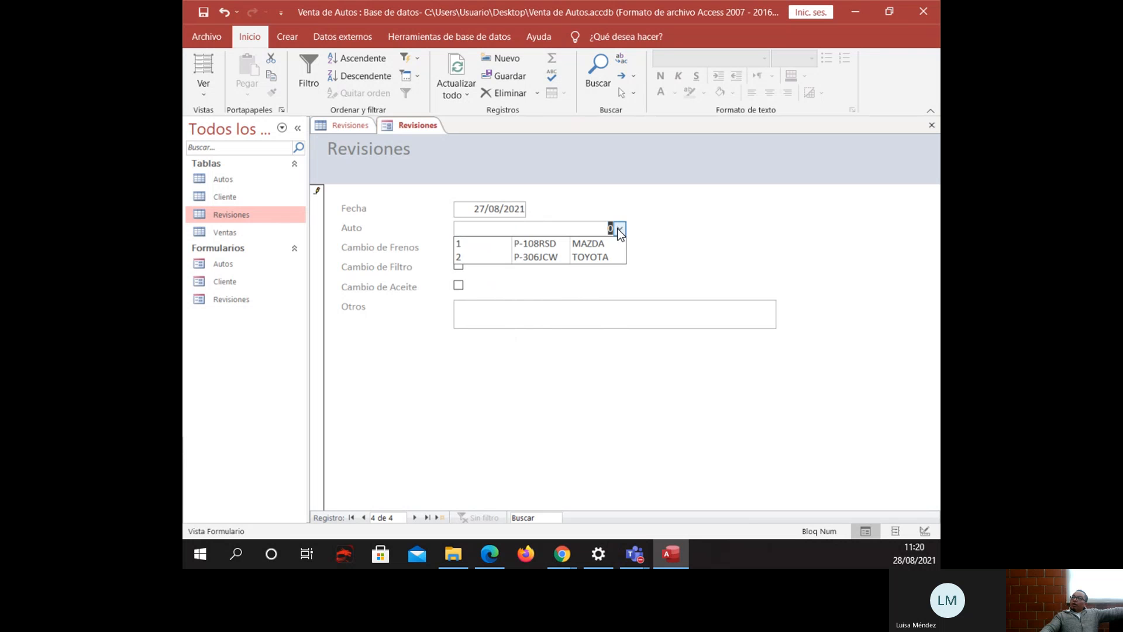
left_click(601, 257)
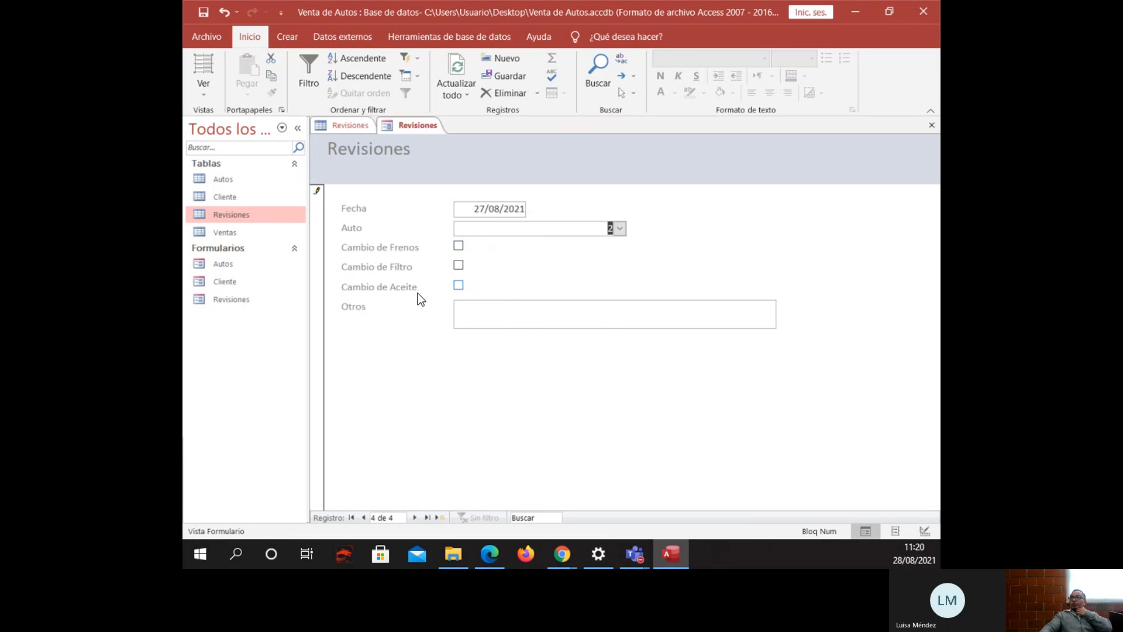
Mark Cambio de Aceite, enter "Lavado de Motor" in Otros, and save the record by moving to a new one.
left_click(458, 286)
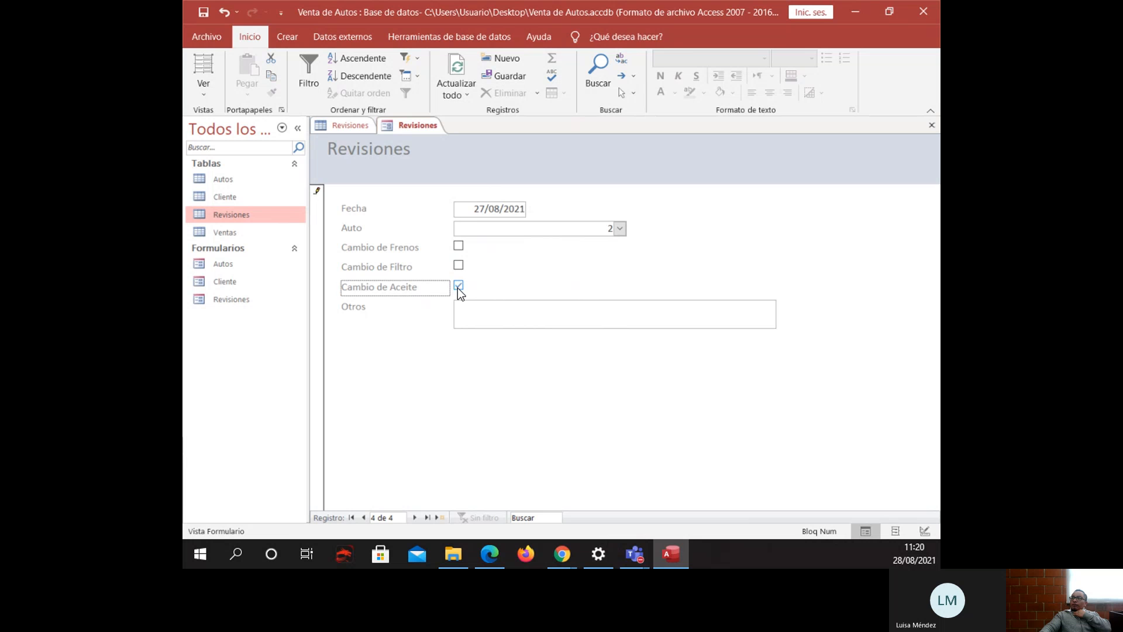
left_click(486, 320)
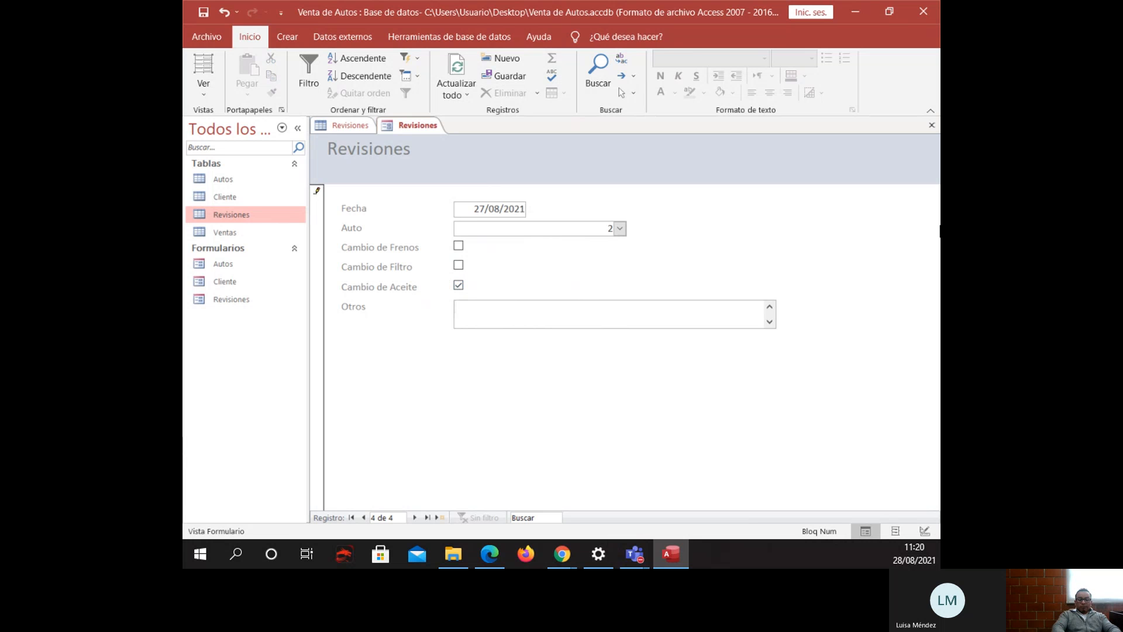
type("Lavado de Motor")
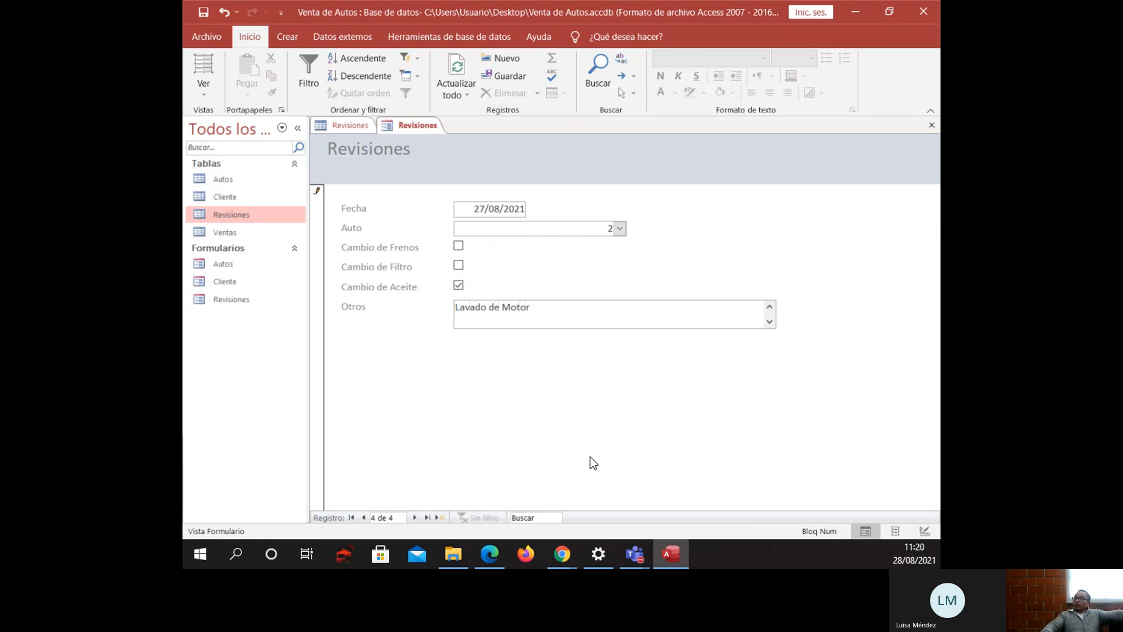
left_click(440, 517)
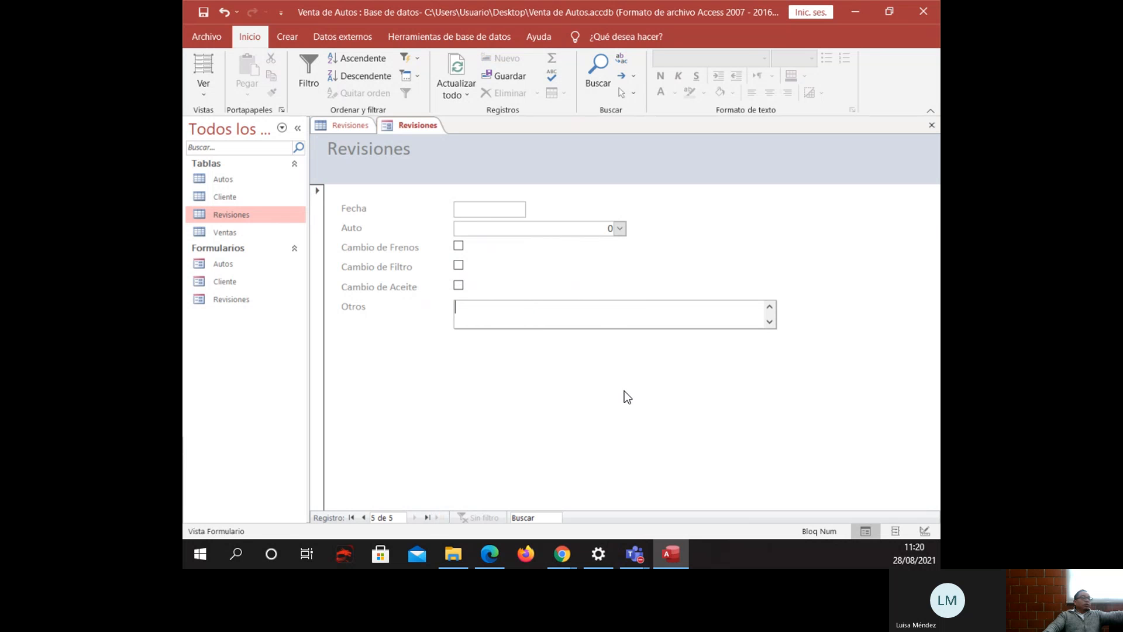
left_click(203, 13)
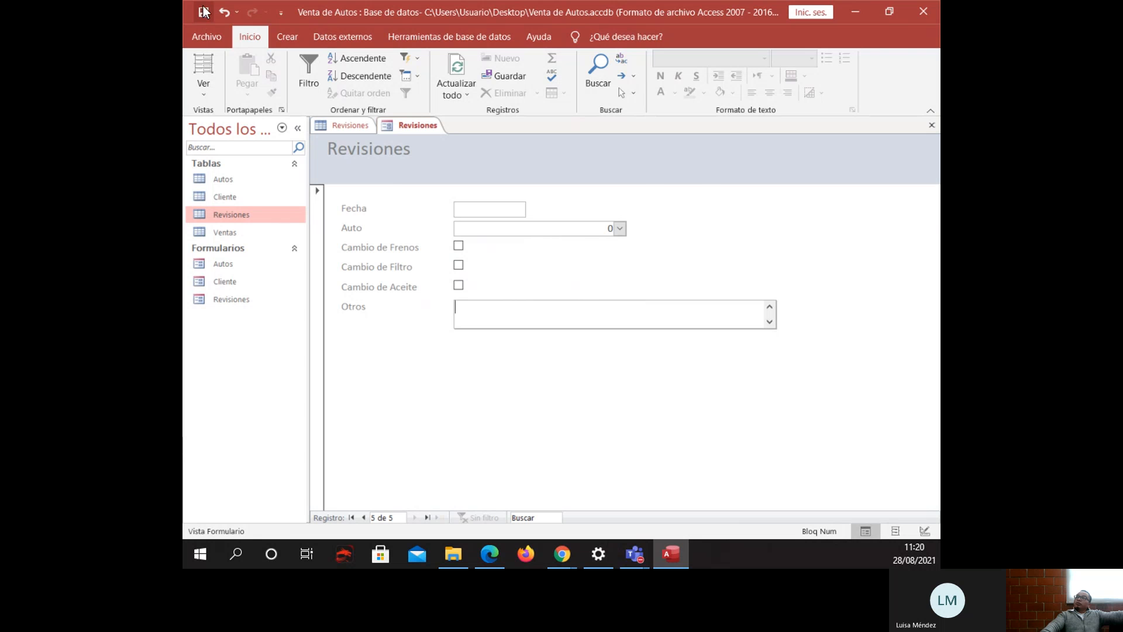
Close and reopen the Revisiones table to check that it contains the record entered through the form.
left_click(335, 126)
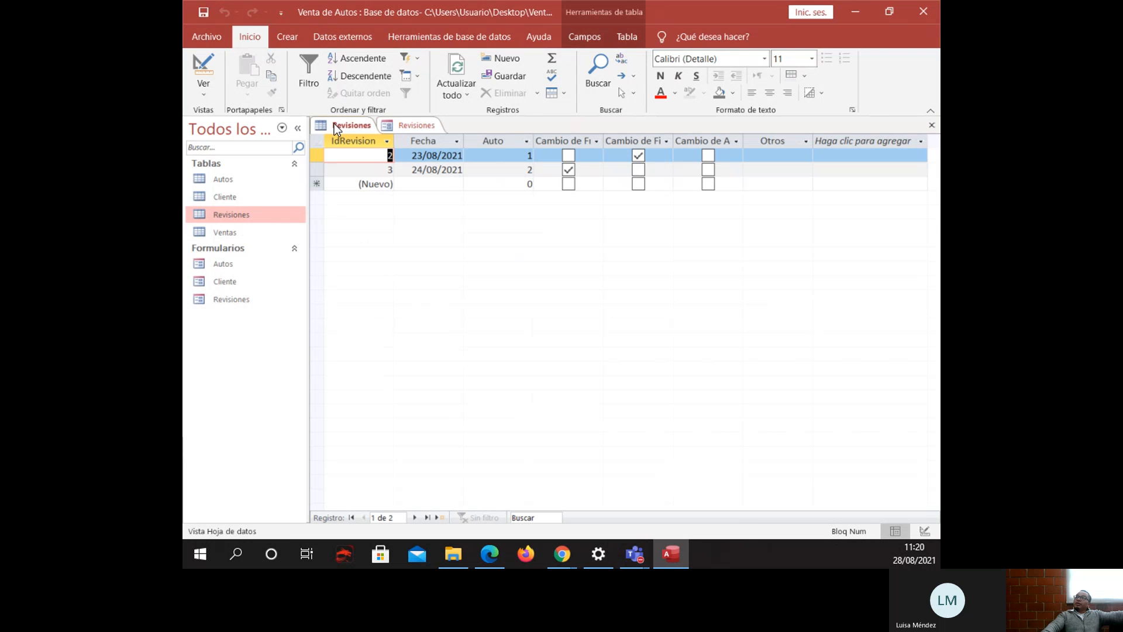
left_click(207, 36)
left_click(203, 43)
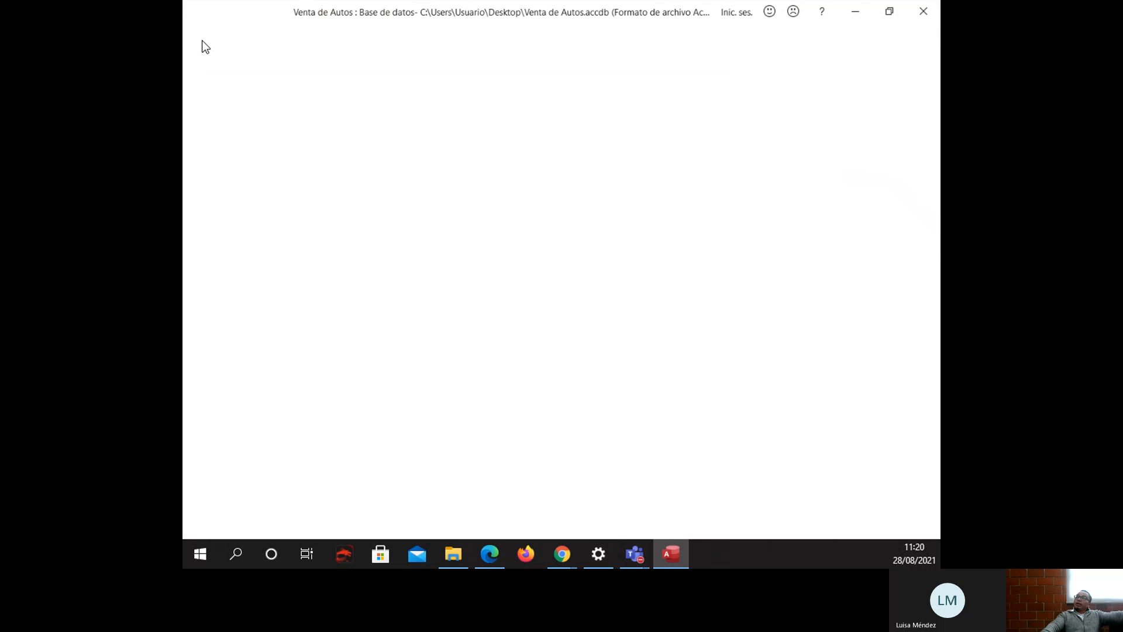
double_click(239, 216)
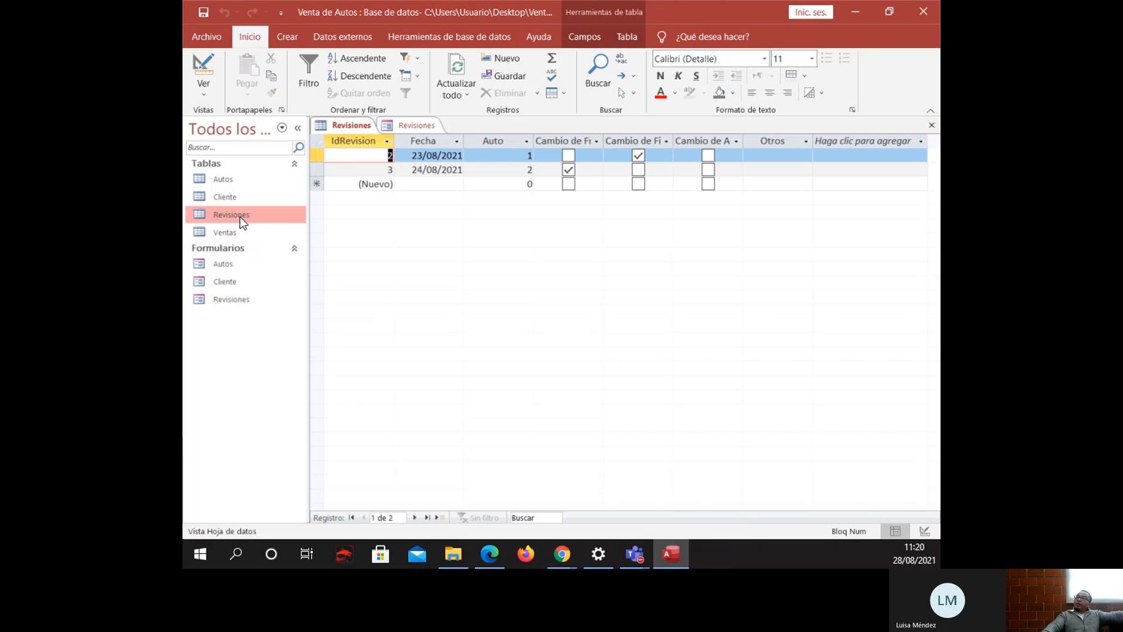
double_click(239, 214)
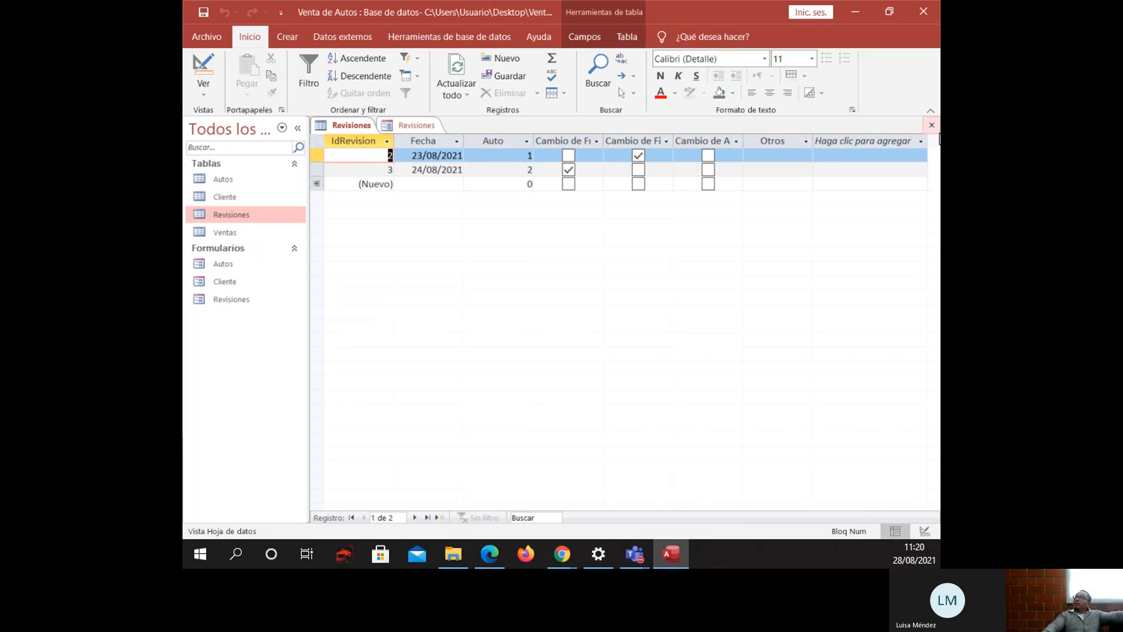
left_click(932, 125)
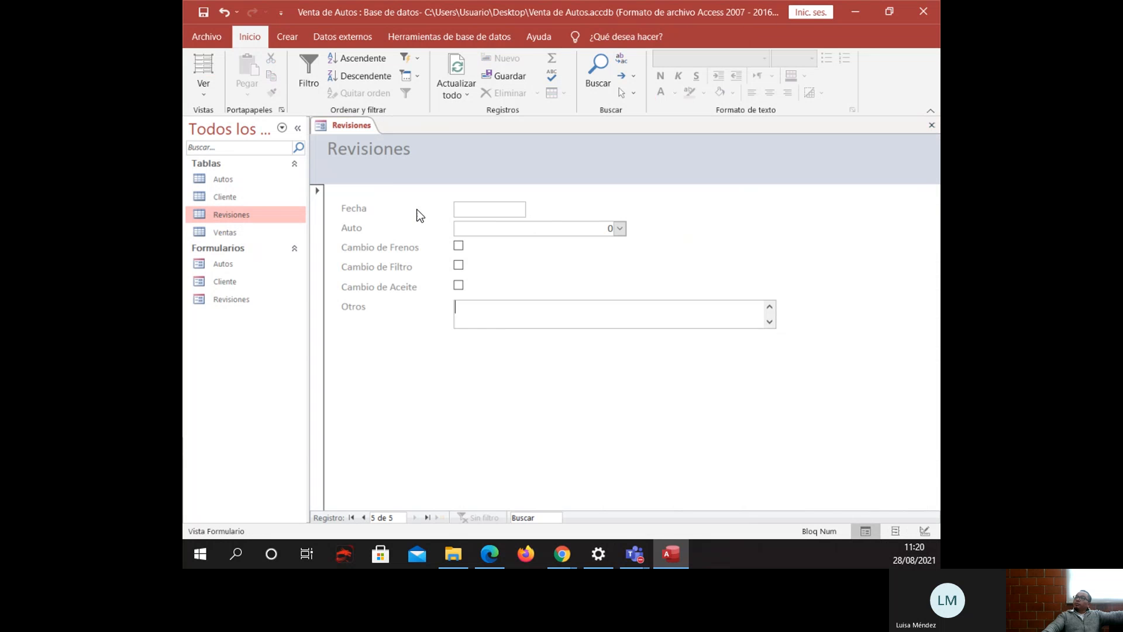
double_click(237, 215)
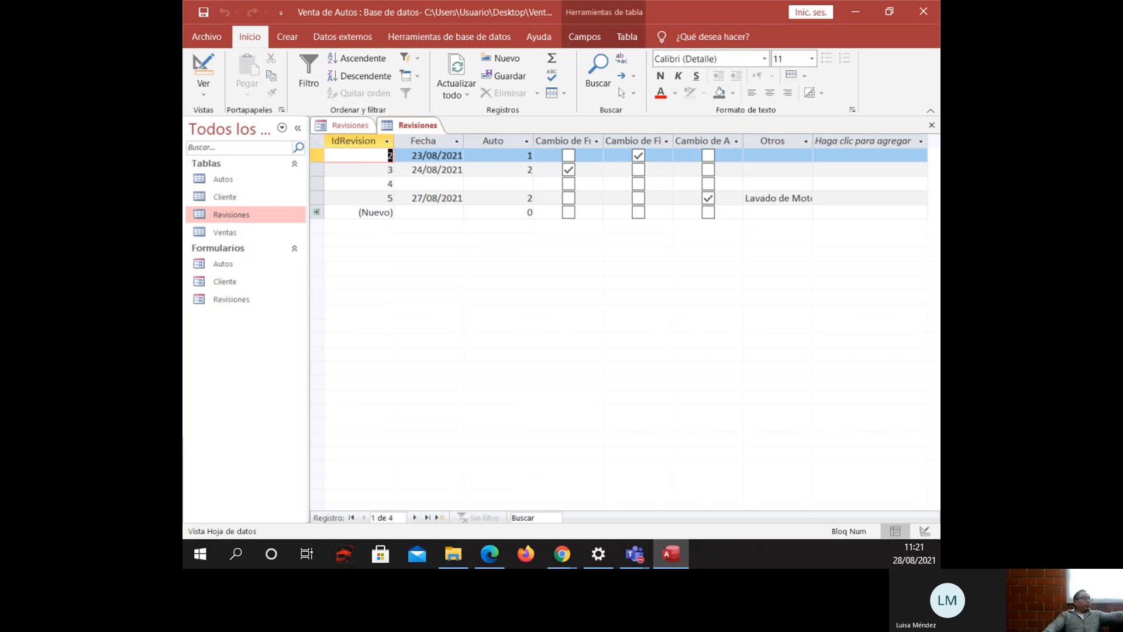
left_click(253, 300)
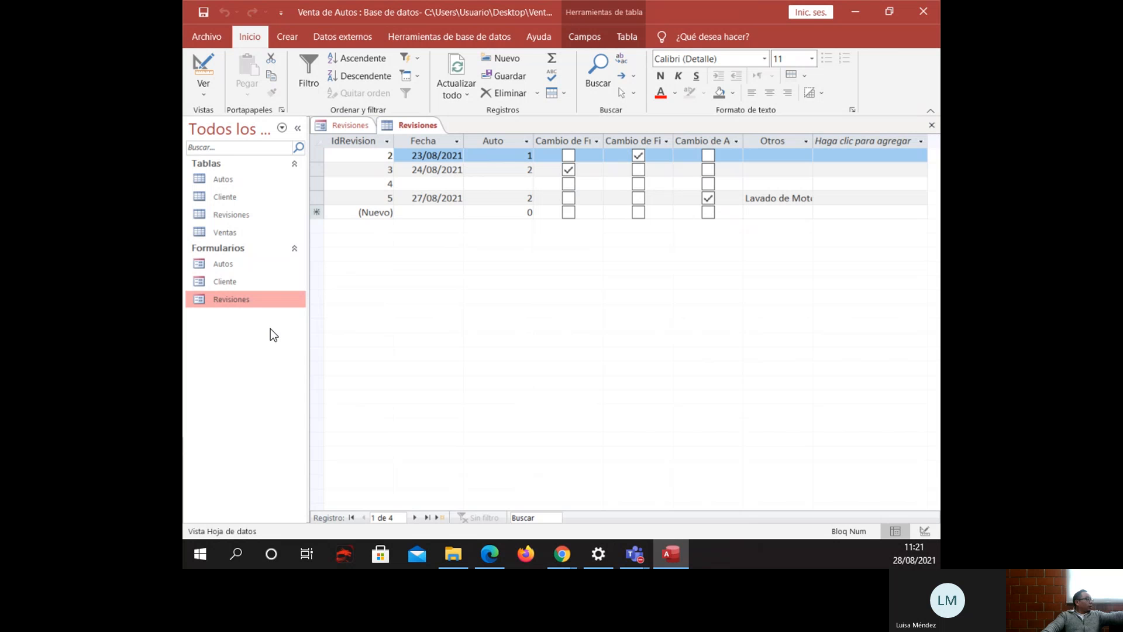
Start the form wizard for the Ventas table and include the Fecha, Cliente and Auto fields, leaving out IdVenta.
left_click(234, 233)
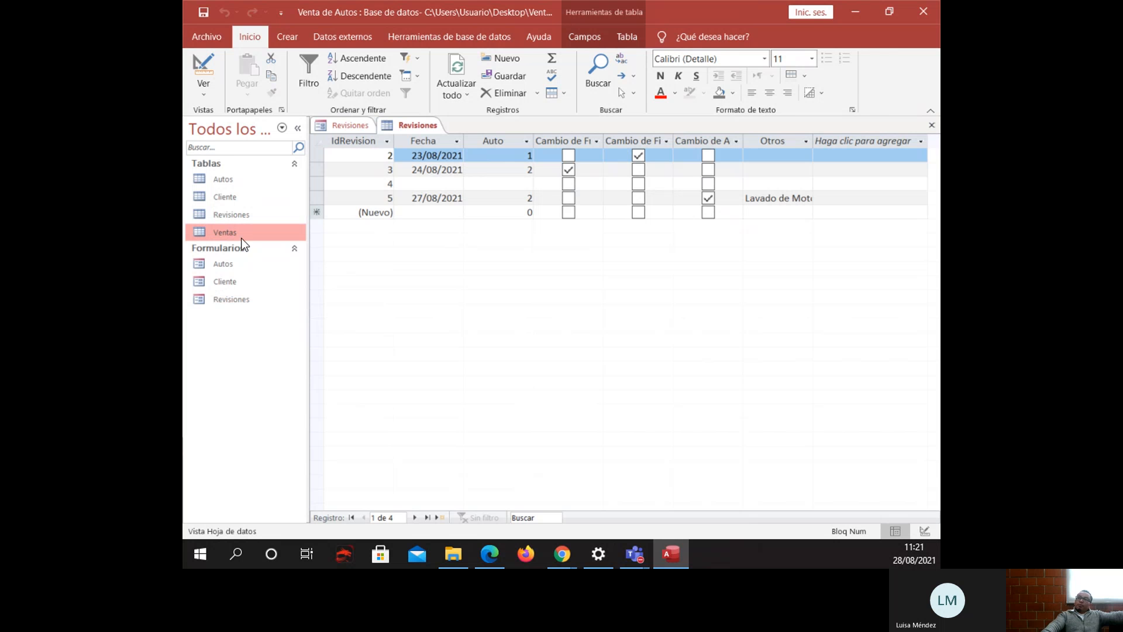
left_click(288, 39)
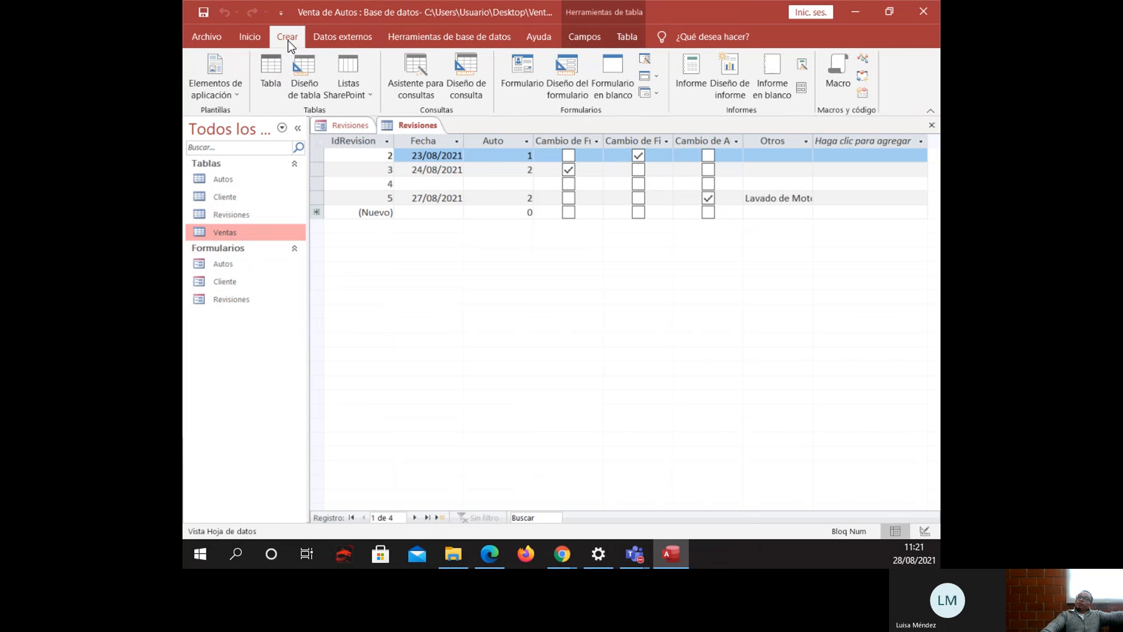
left_click(646, 59)
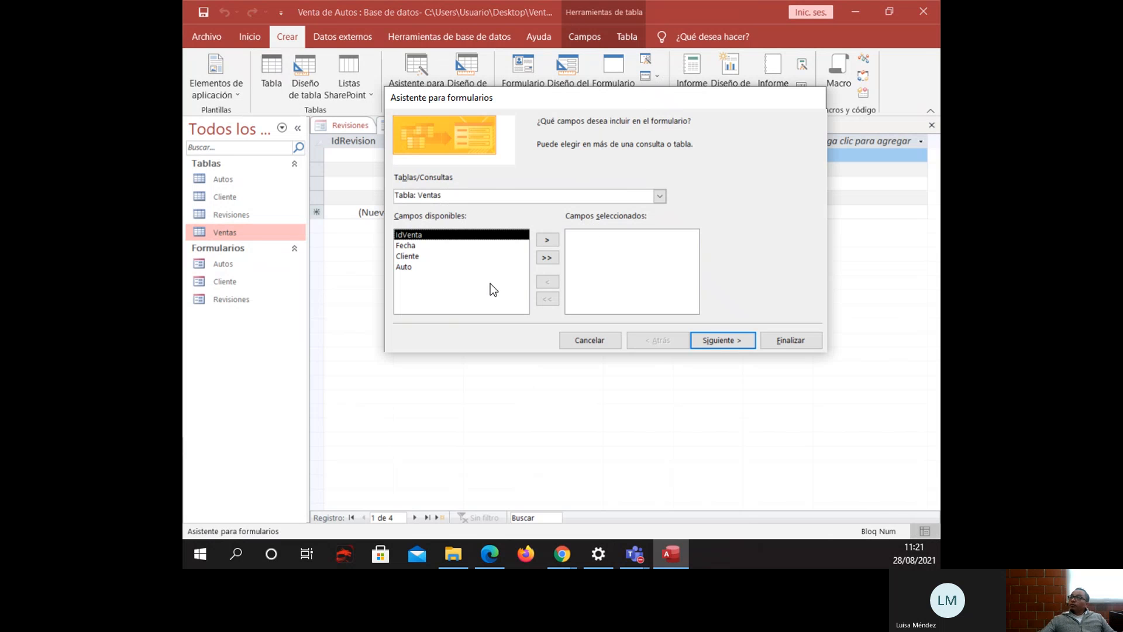
left_click(548, 257)
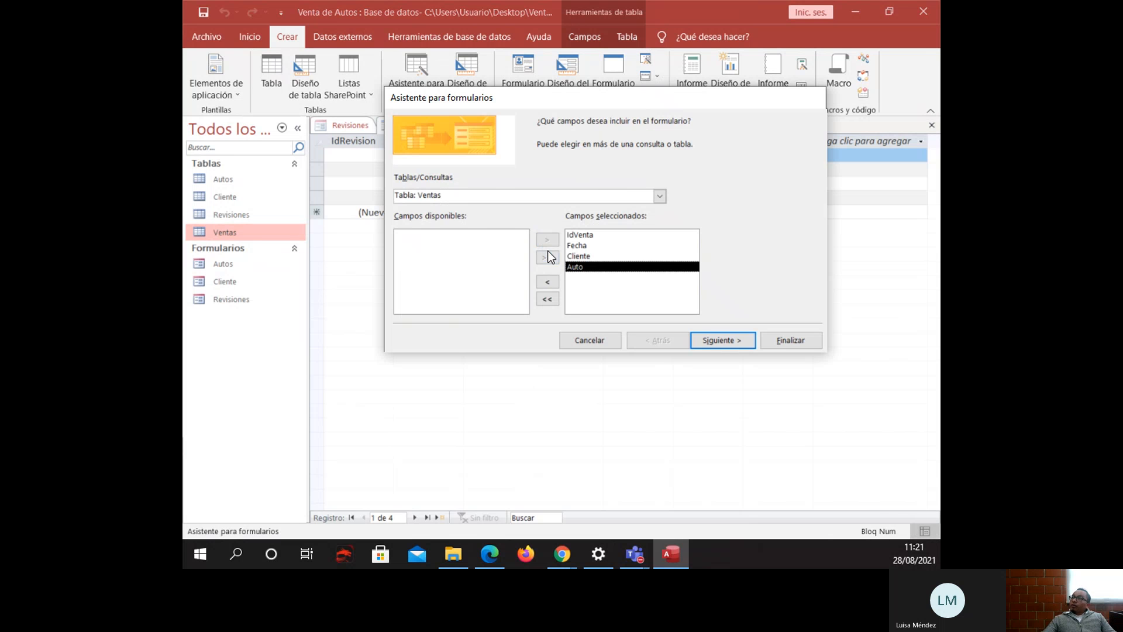
left_click(615, 236)
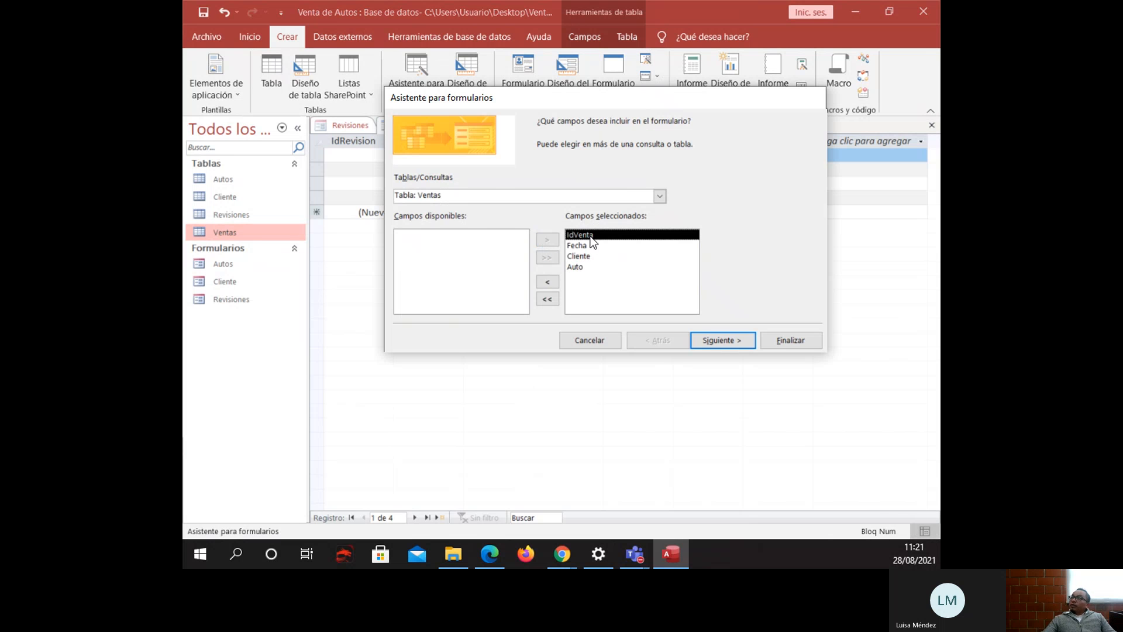
left_click(548, 281)
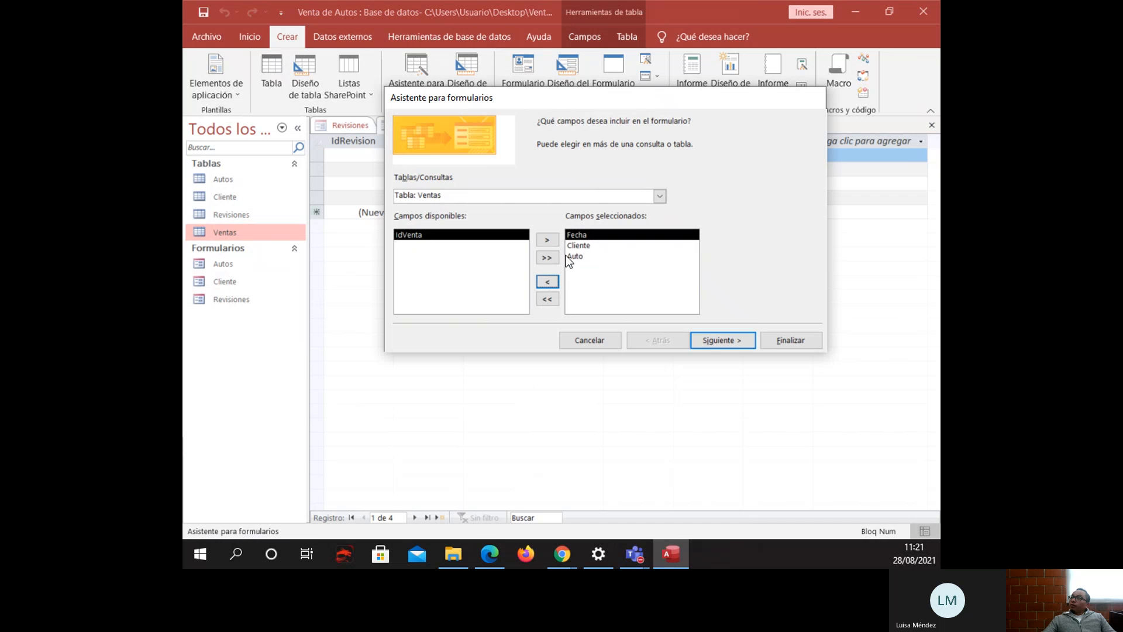
Finish the wizard with the En columnas layout and the title Ventas, opening the form for viewing or entering information.
left_click(734, 342)
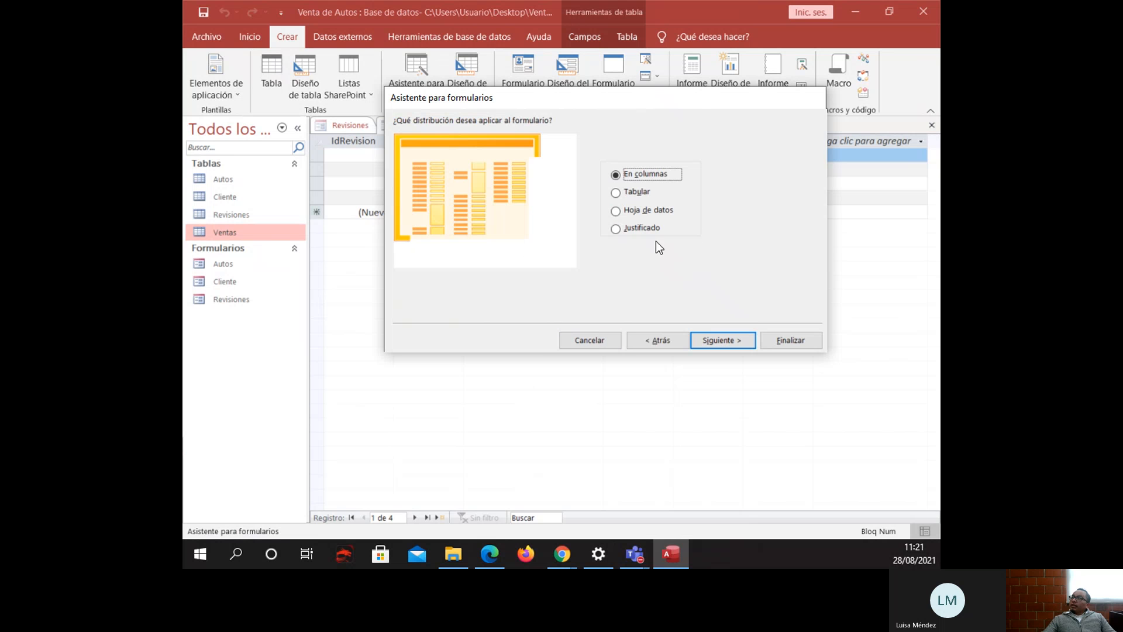
left_click(728, 342)
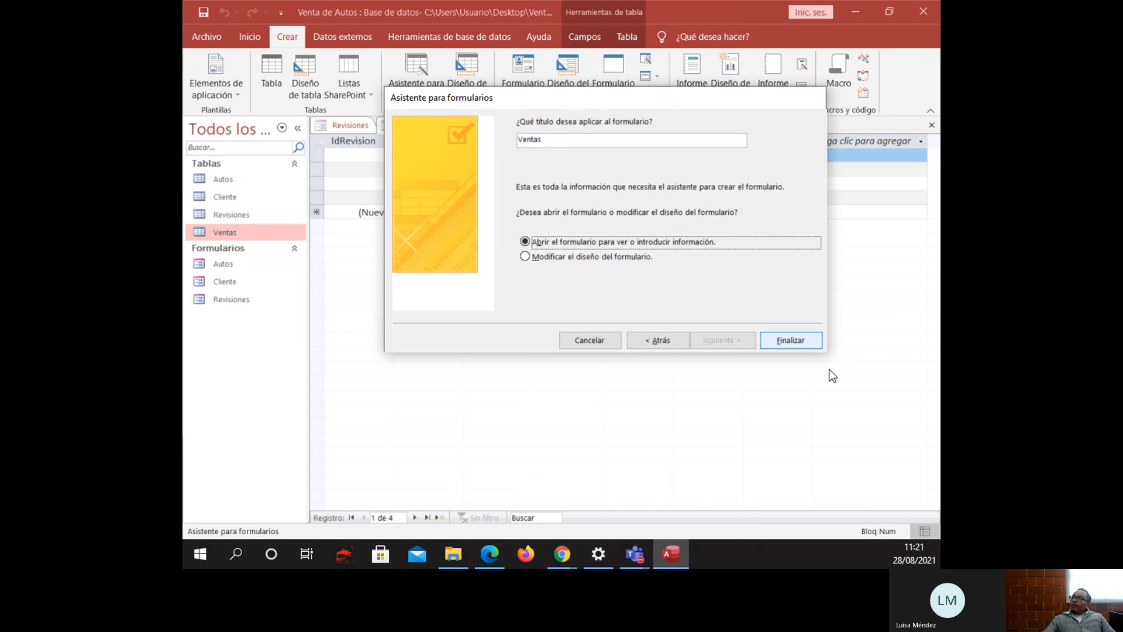
left_click(792, 342)
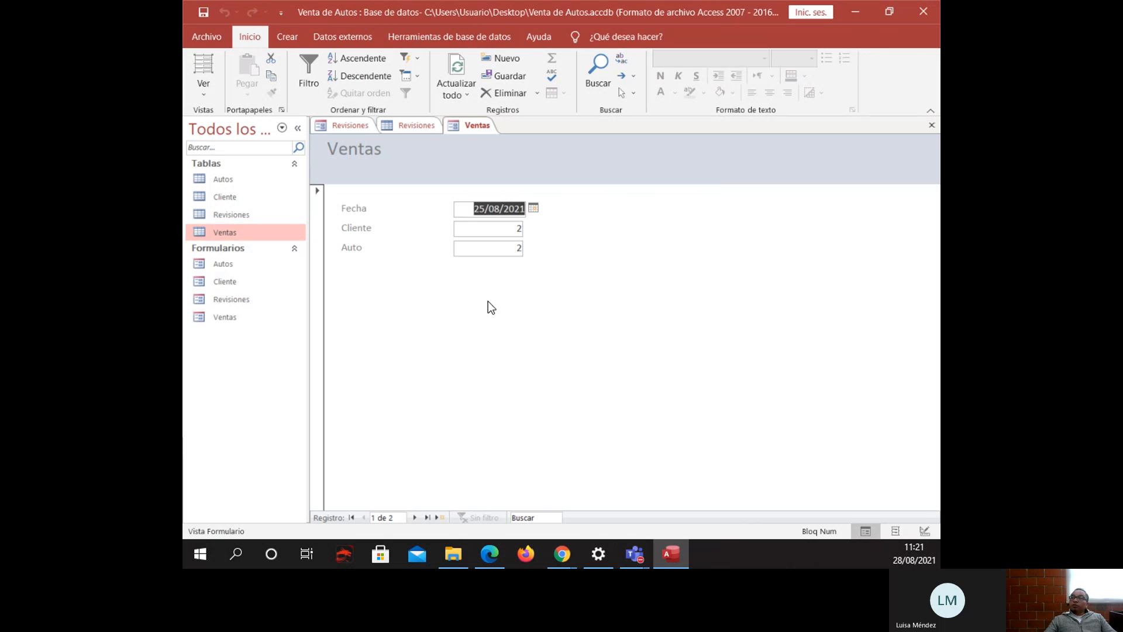
left_click(523, 230)
left_click(498, 246)
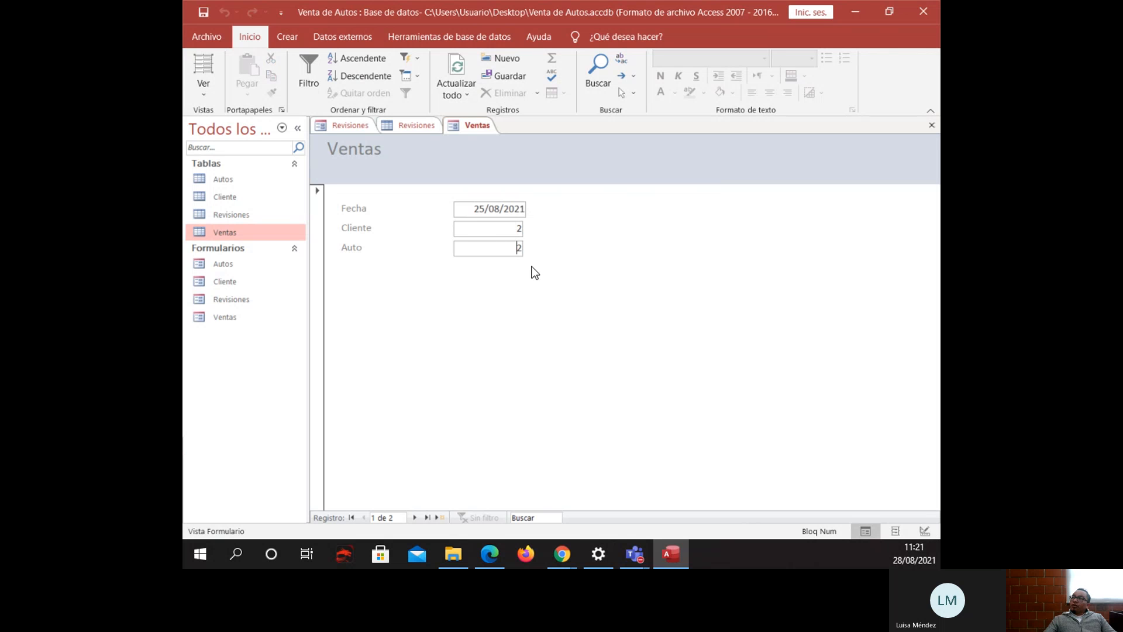
left_click_drag(509, 229, 526, 230)
left_click(519, 248)
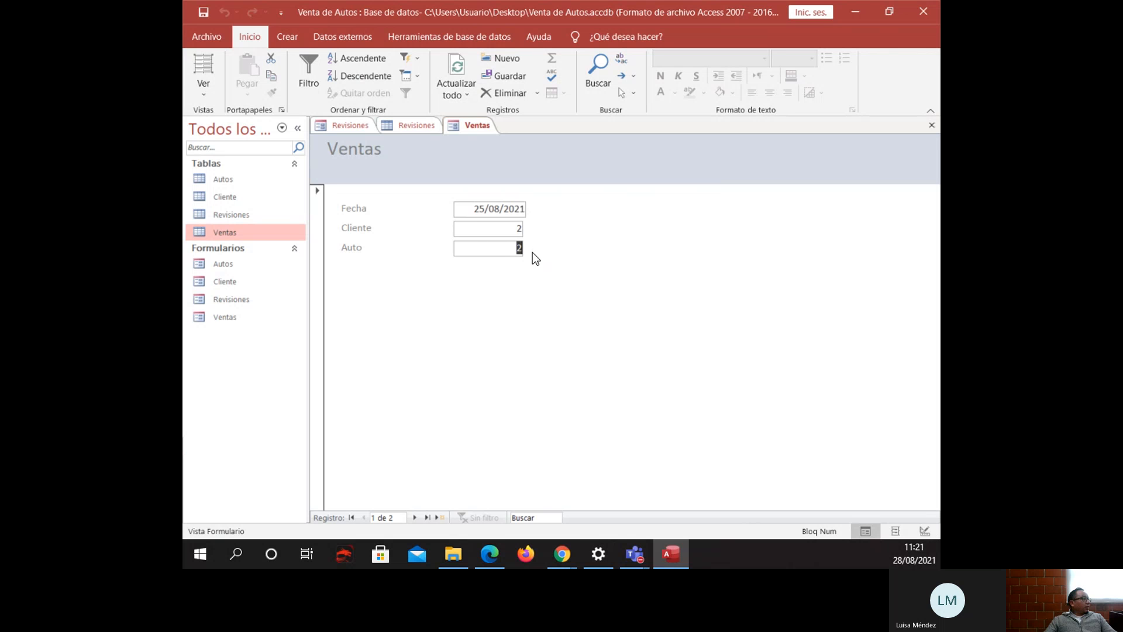
left_click(500, 229)
Open the Ventas form in design view and change the Cliente text box into a Cuadro combinado.
left_click(208, 87)
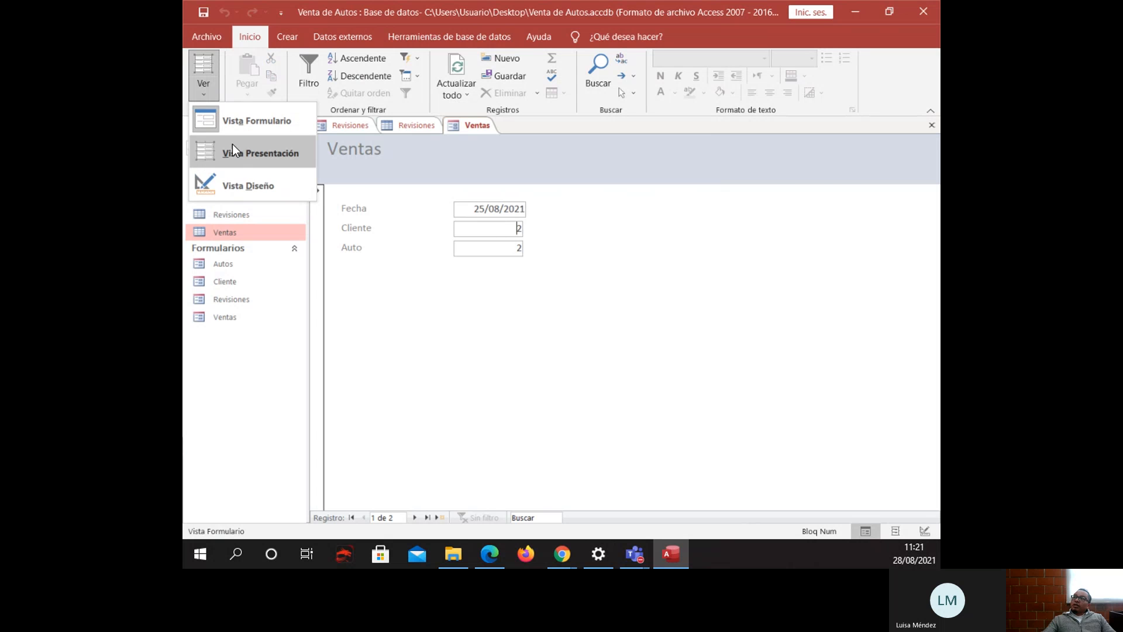
left_click(262, 183)
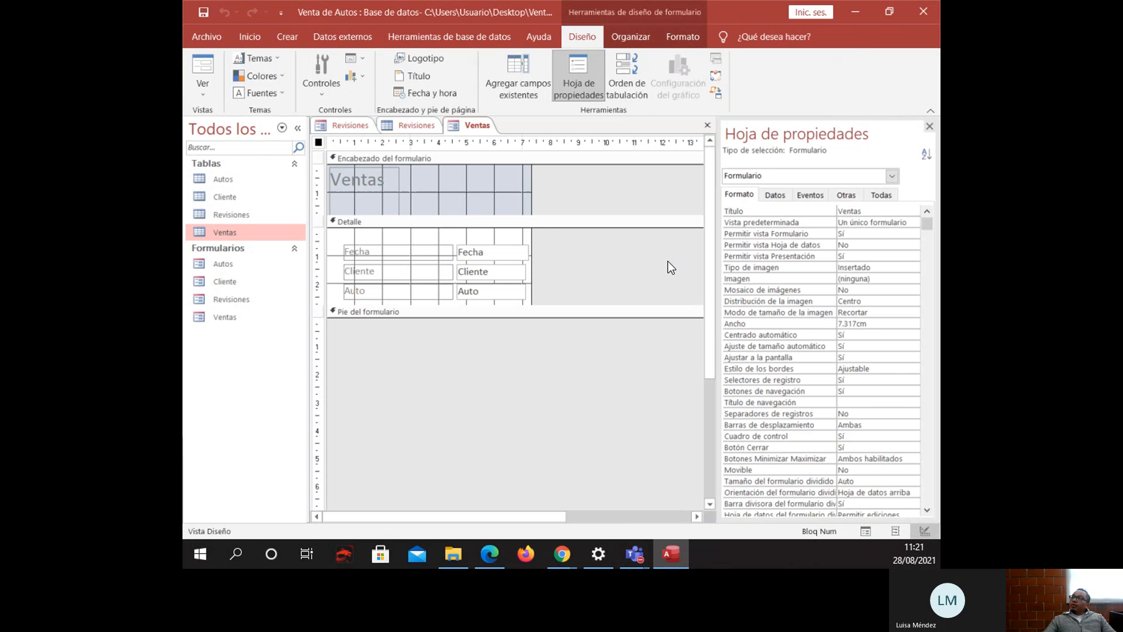
left_click(504, 275)
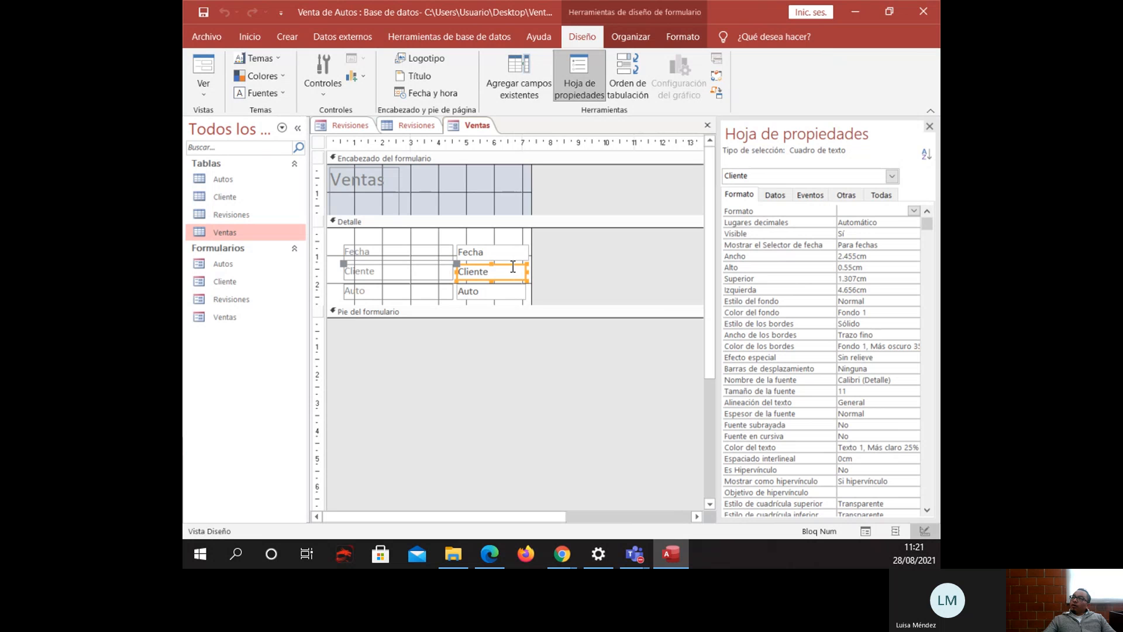
right_click(513, 267)
mouse_move(645, 112)
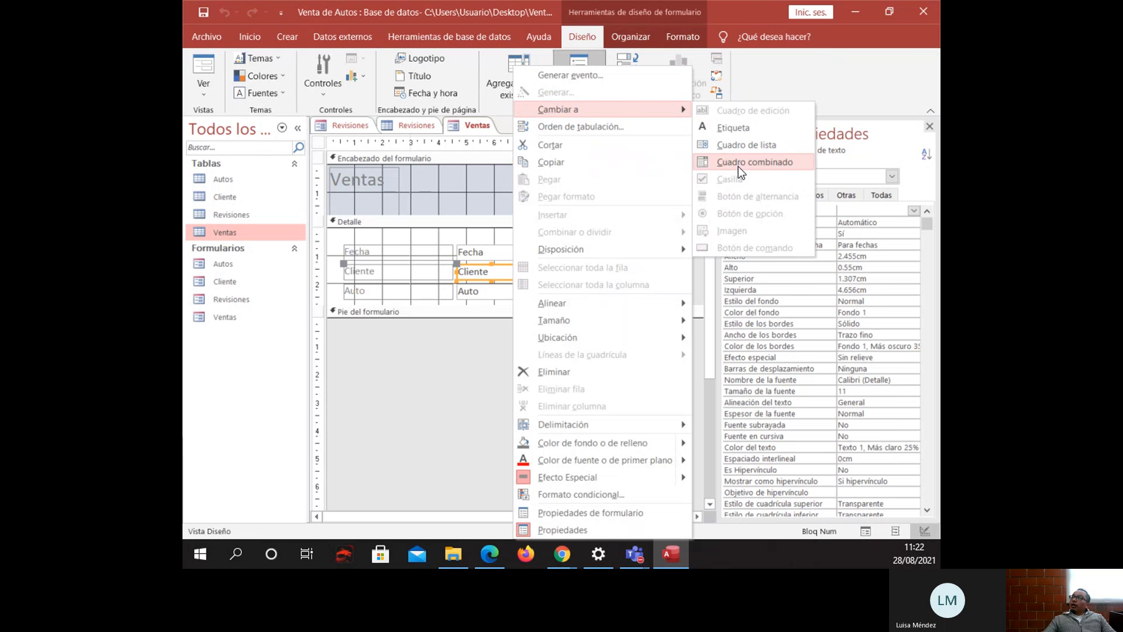
left_click(738, 166)
Change the Auto field's control into a Cuadro de lista and convert that into a Cuadro combinado.
left_click(516, 290)
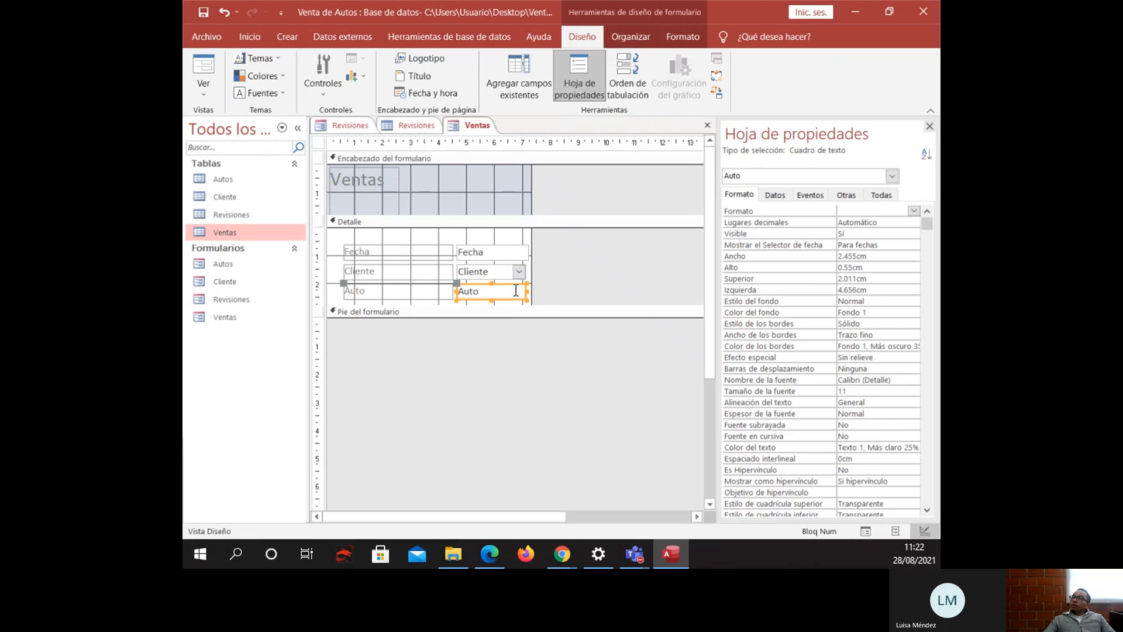
right_click(515, 290)
mouse_move(661, 113)
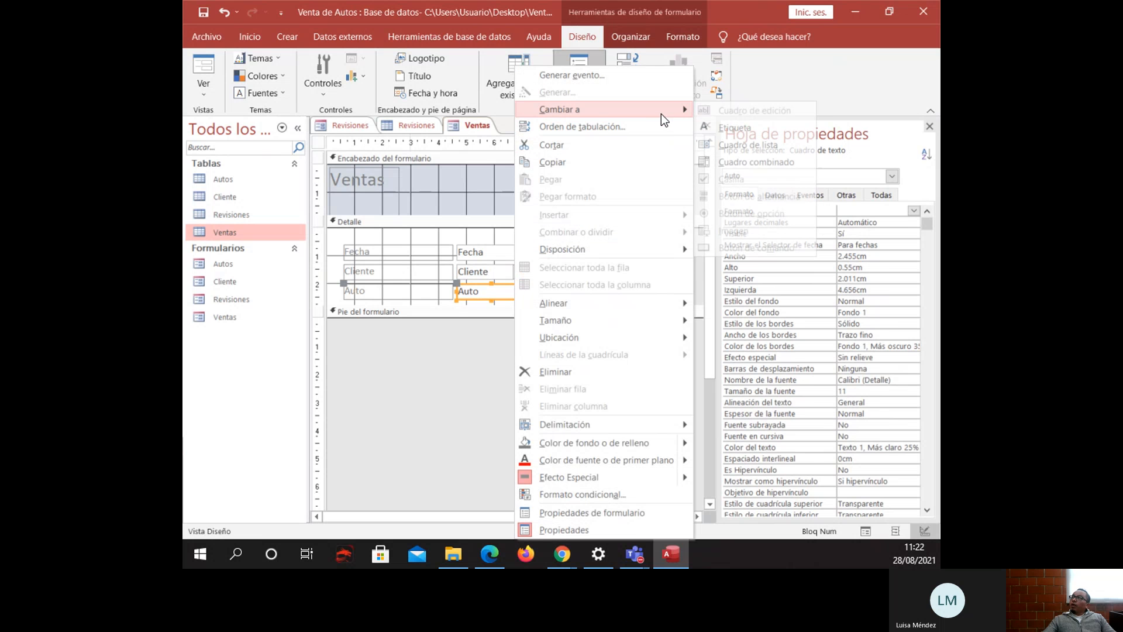
left_click(738, 144)
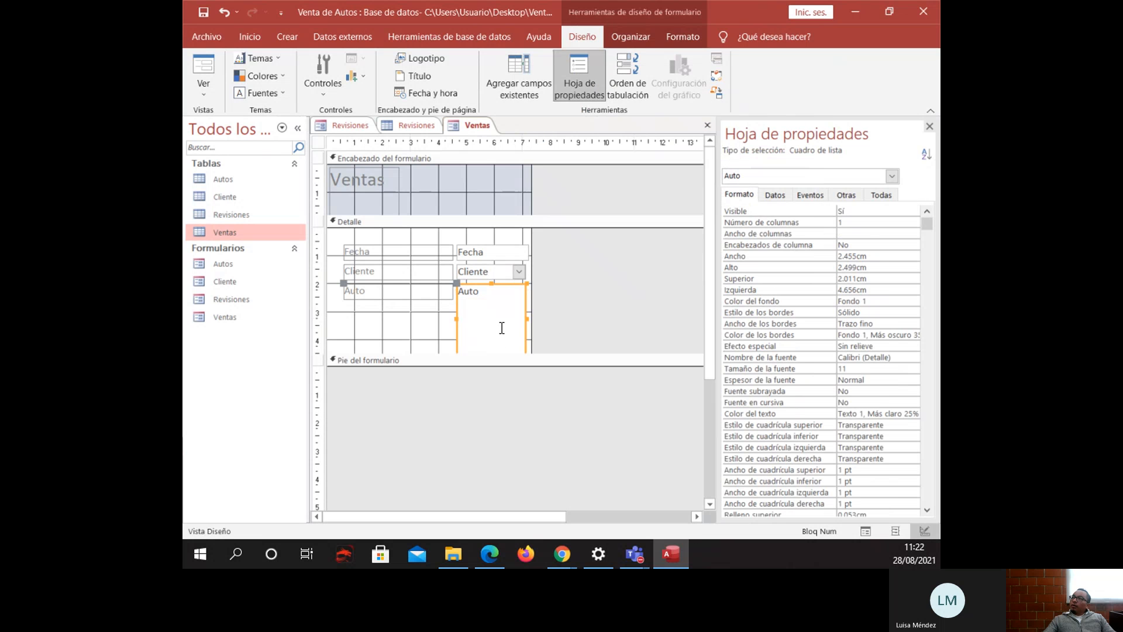
right_click(520, 299)
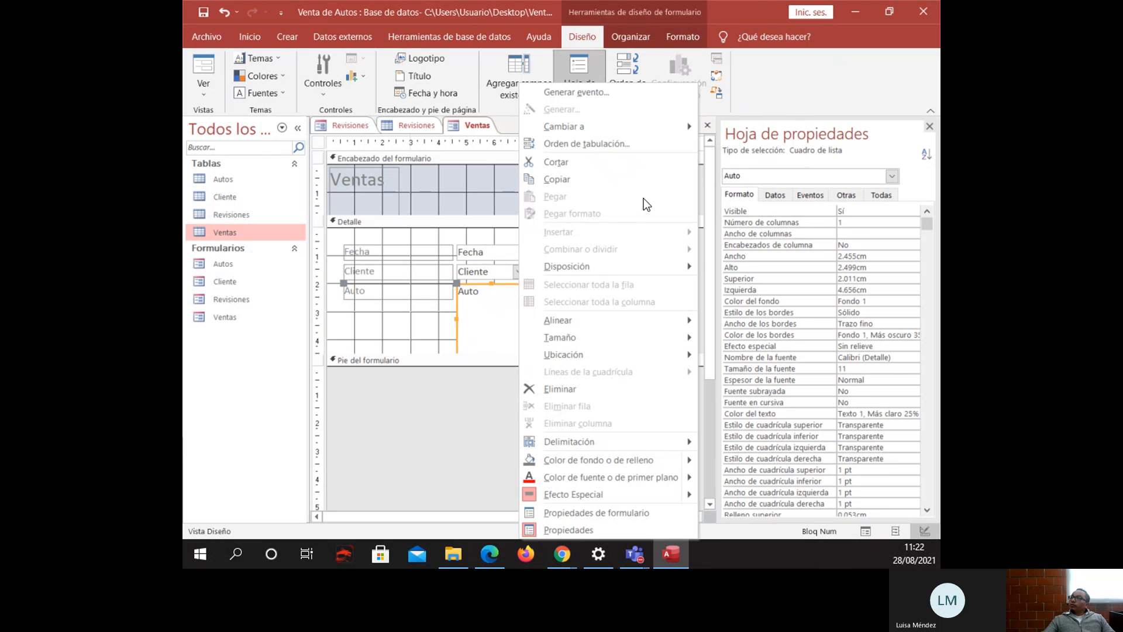
mouse_move(678, 132)
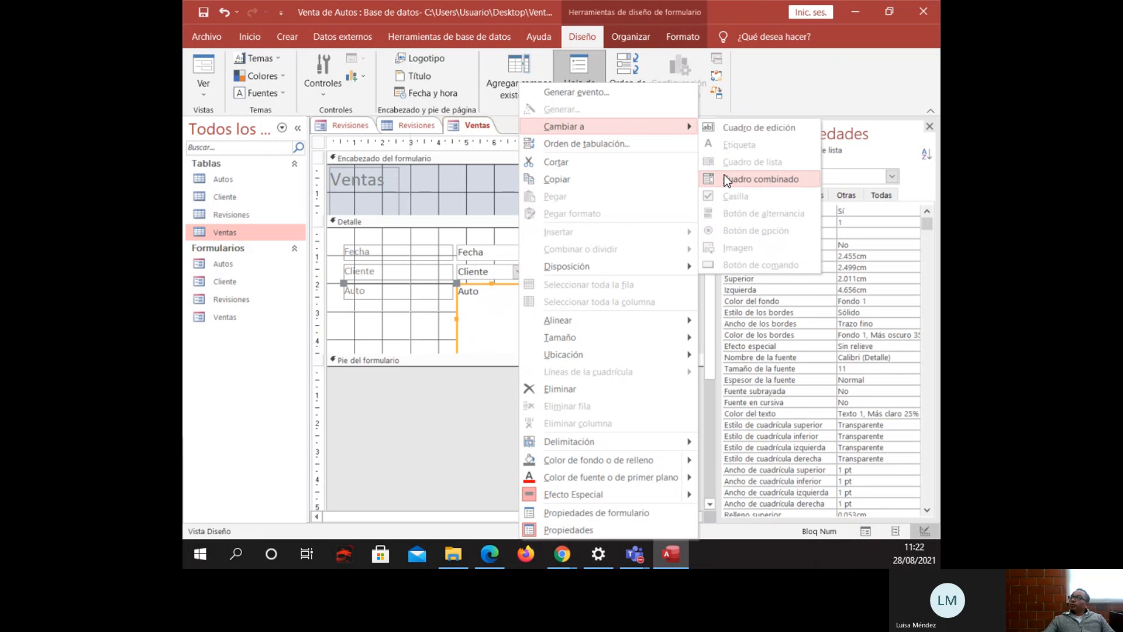
left_click(724, 176)
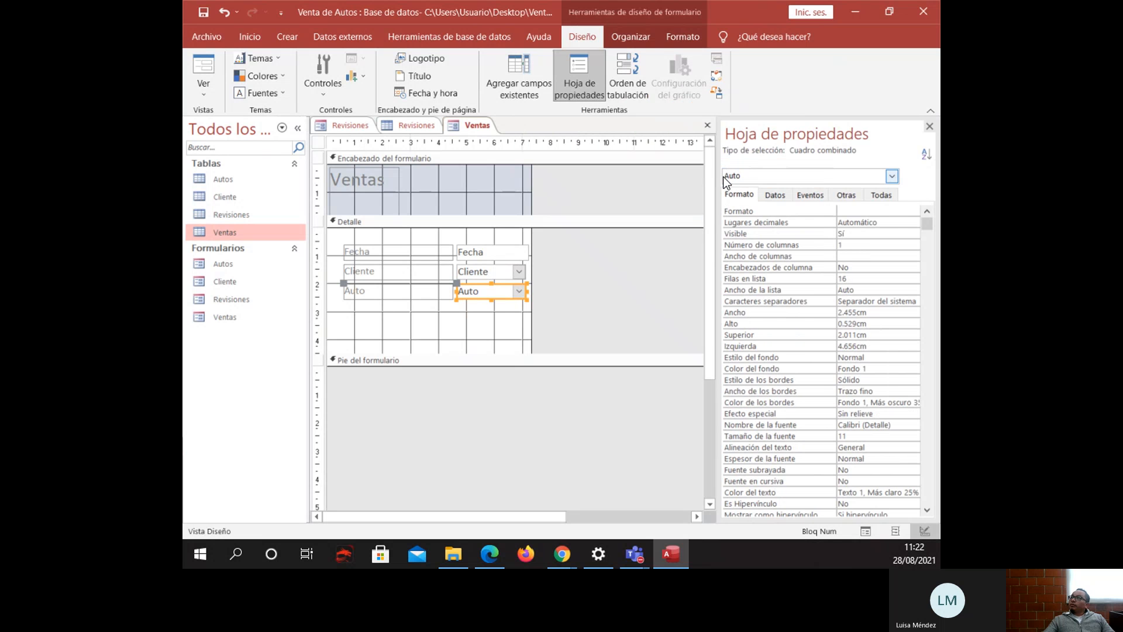
Set the Cliente combo box's Origen de la fila to the Cliente table and its Número de columnas to 3.
left_click(492, 270)
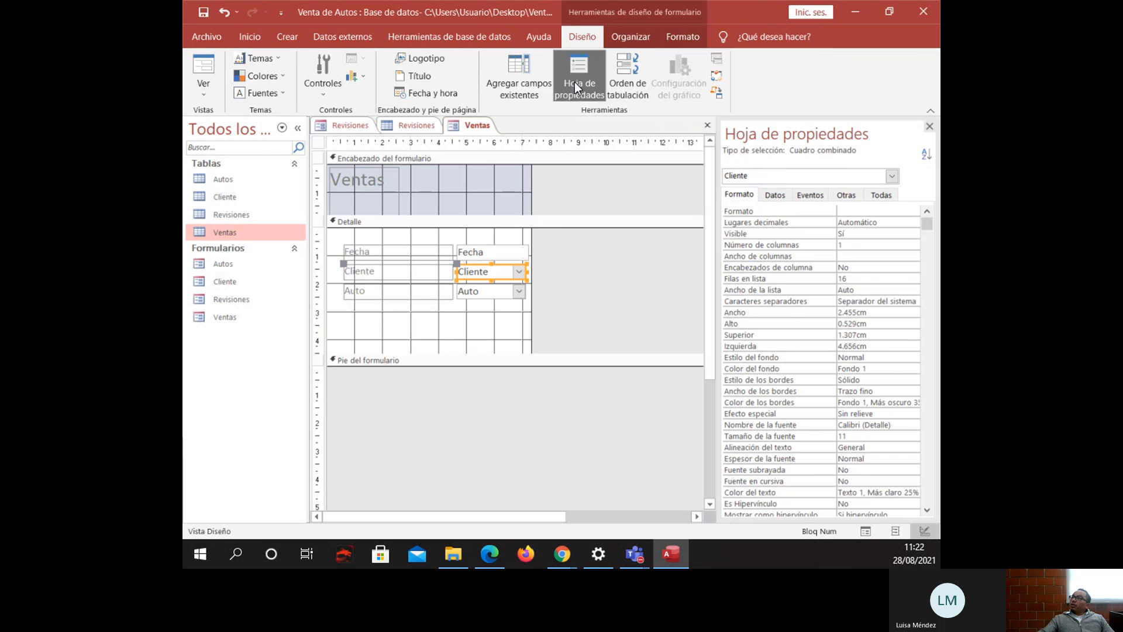
left_click(779, 195)
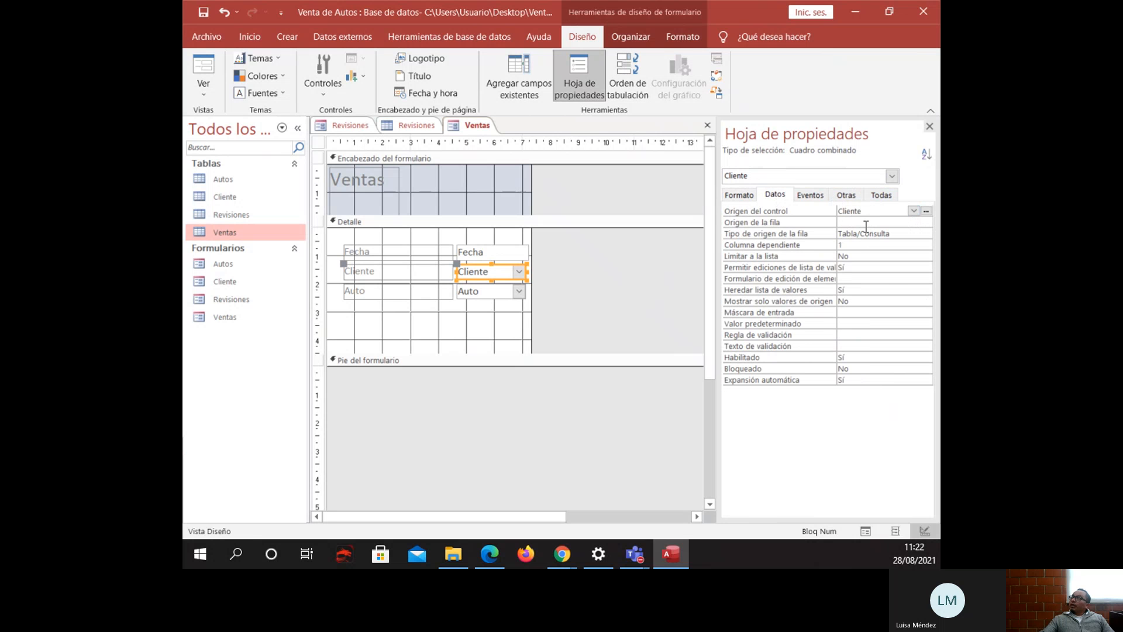
left_click(913, 223)
left_click(913, 222)
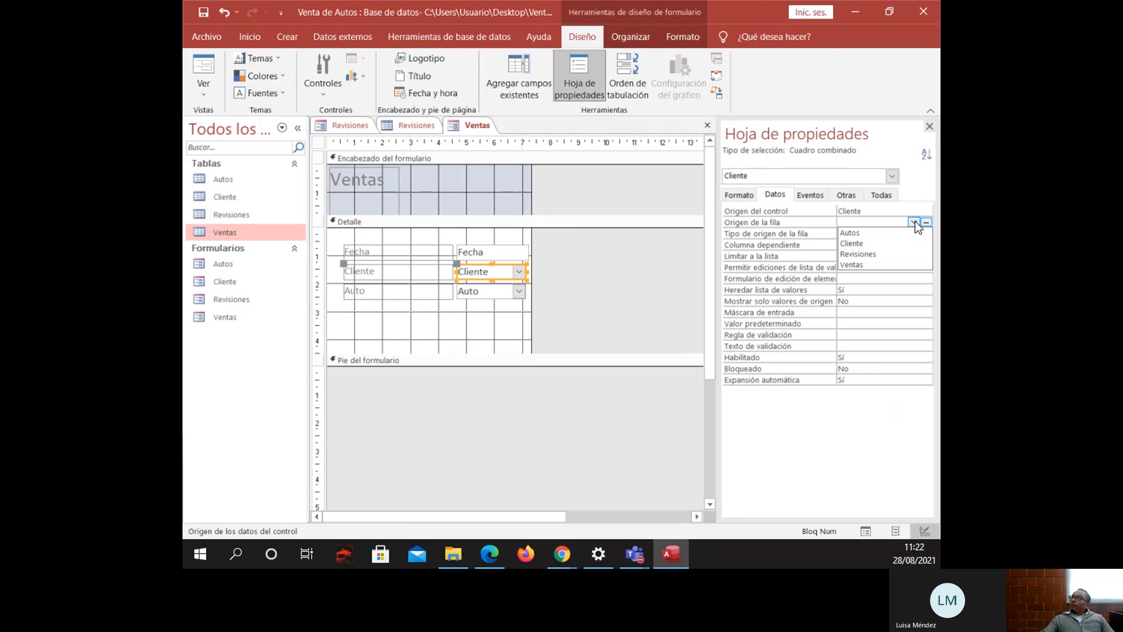
left_click(876, 244)
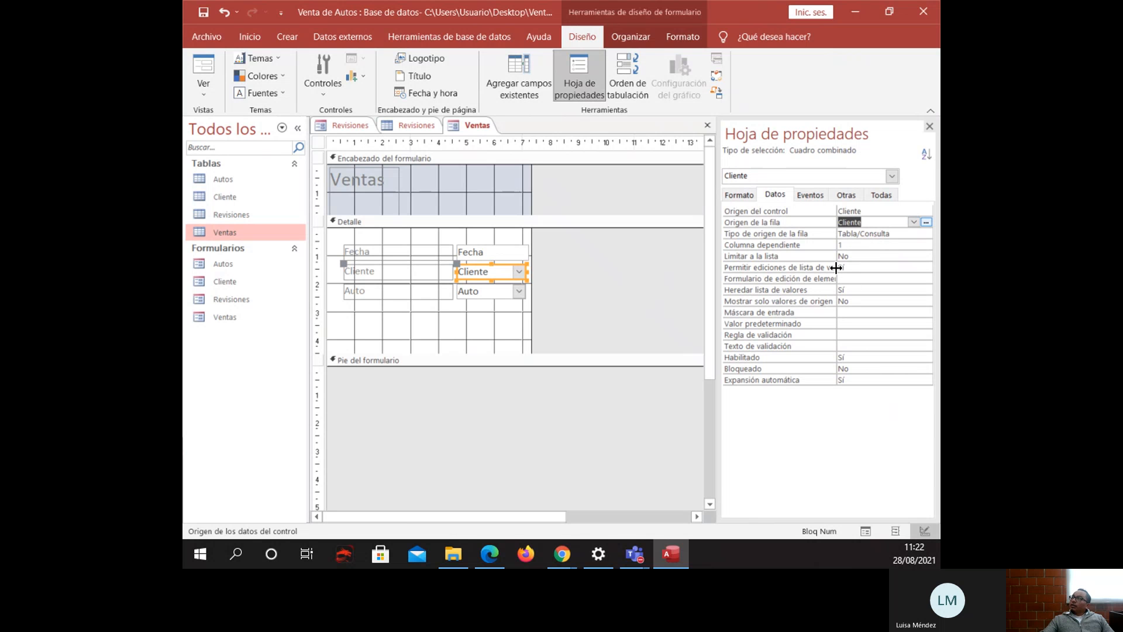
left_click(737, 194)
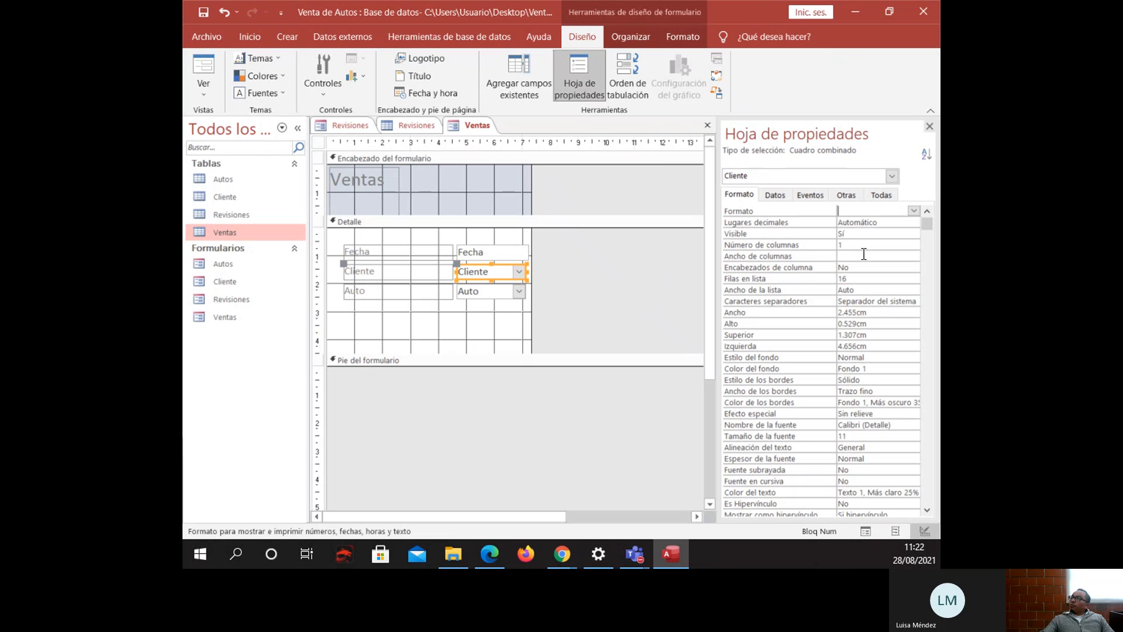
left_click(819, 245)
type("3")
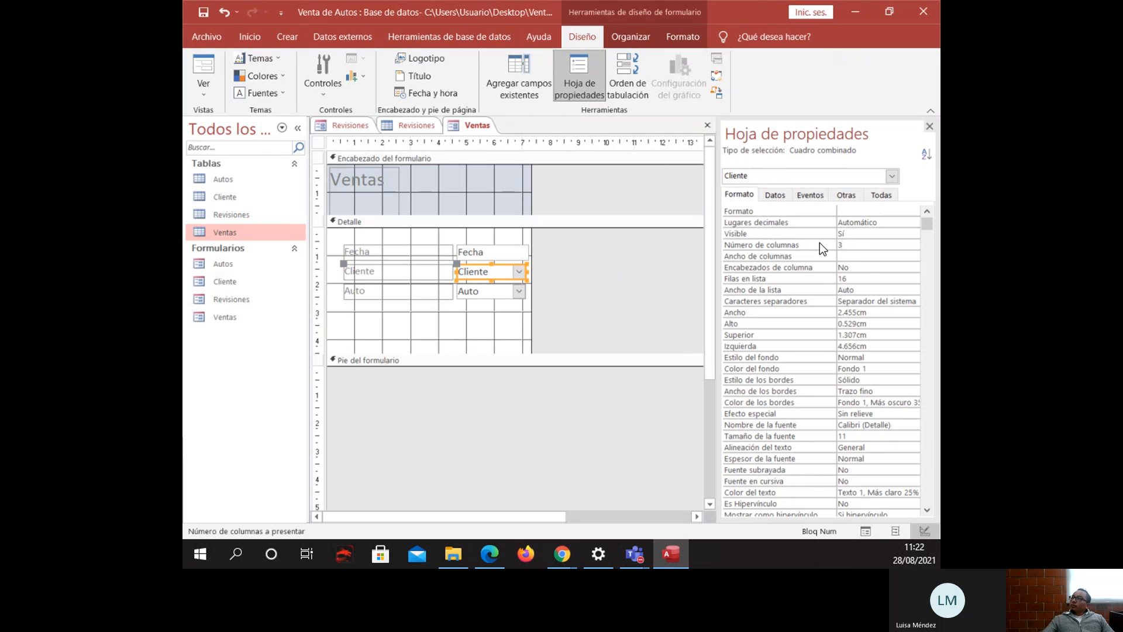
left_click(560, 287)
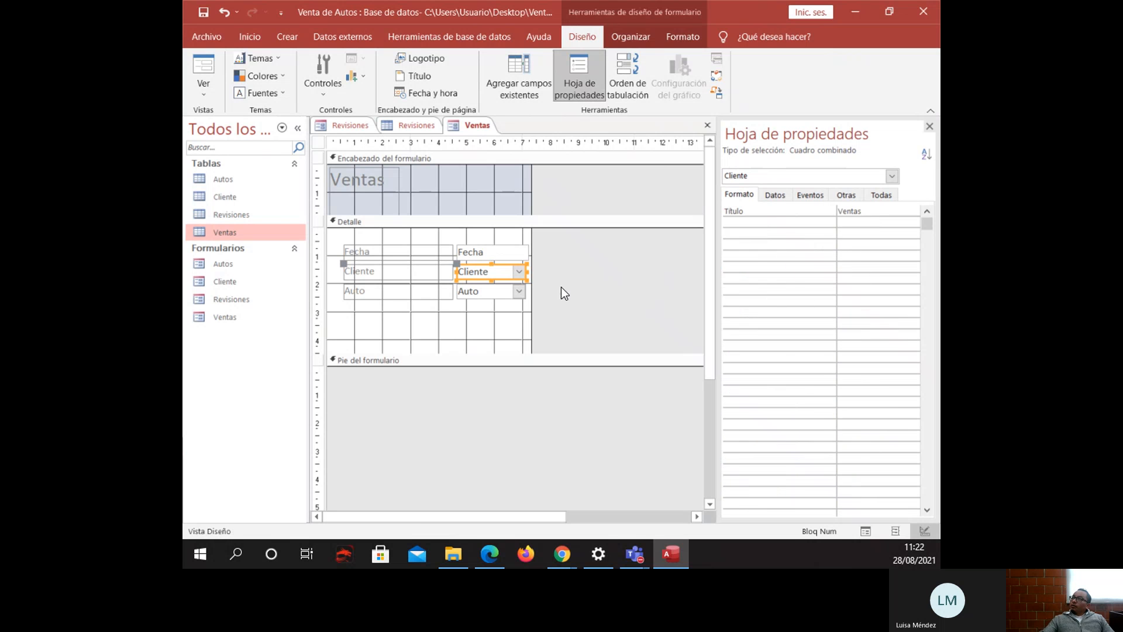
Widen the Ventas form to about 10.8 cm and the Cliente combo box to about 5.9 cm.
left_click_drag(532, 271, 629, 278)
left_click(522, 273)
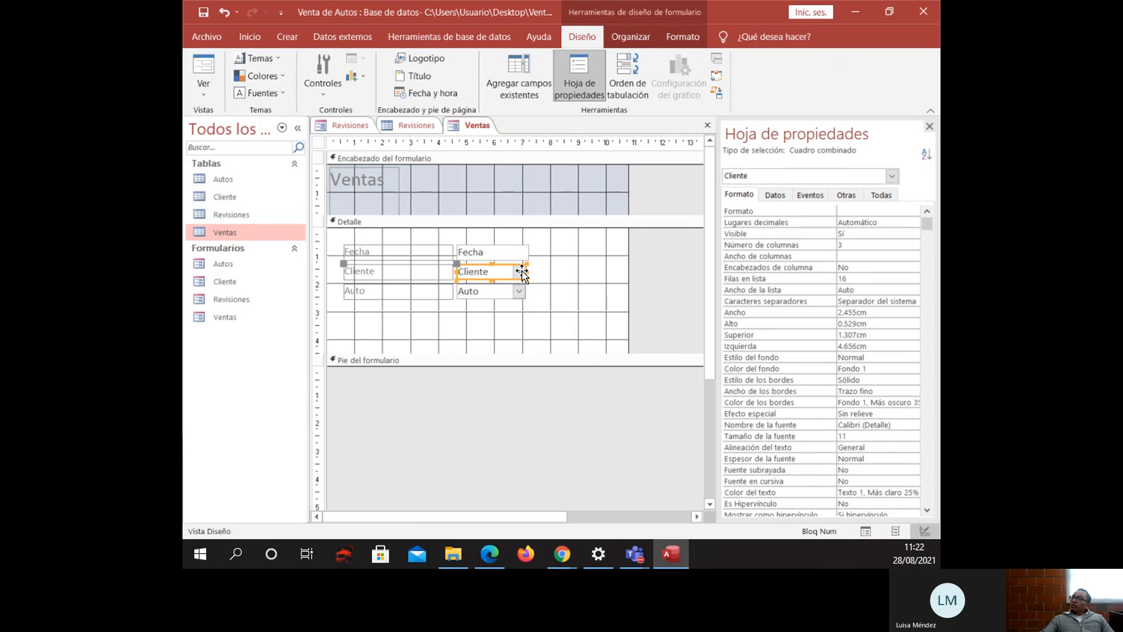
left_click_drag(524, 272, 611, 274)
left_click(617, 272)
left_click(605, 272)
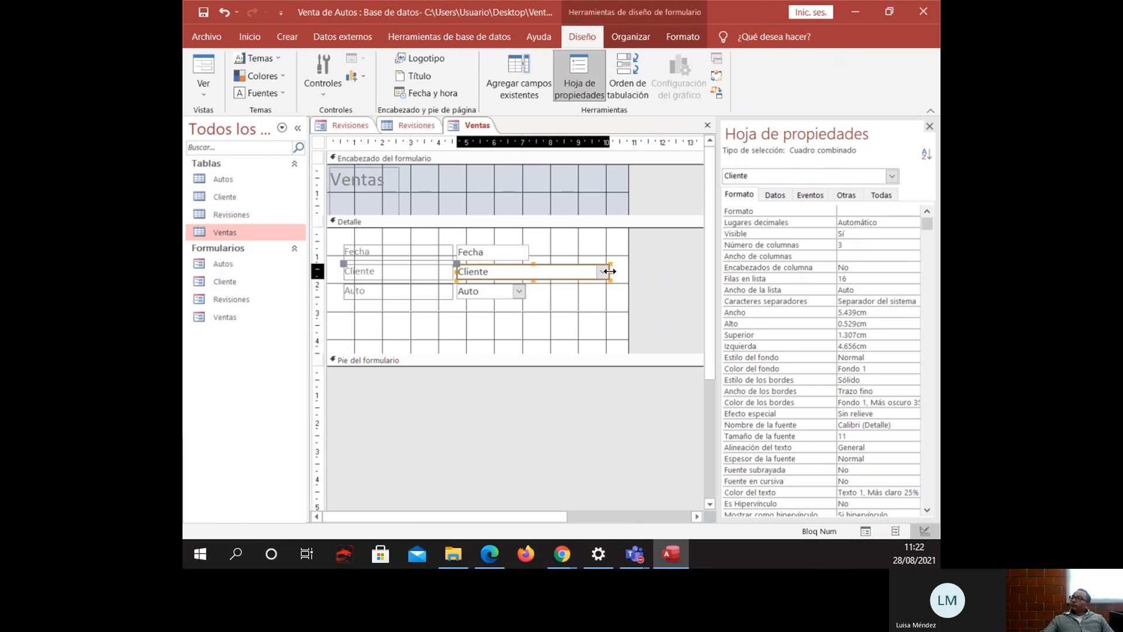
left_click_drag(605, 271, 624, 271)
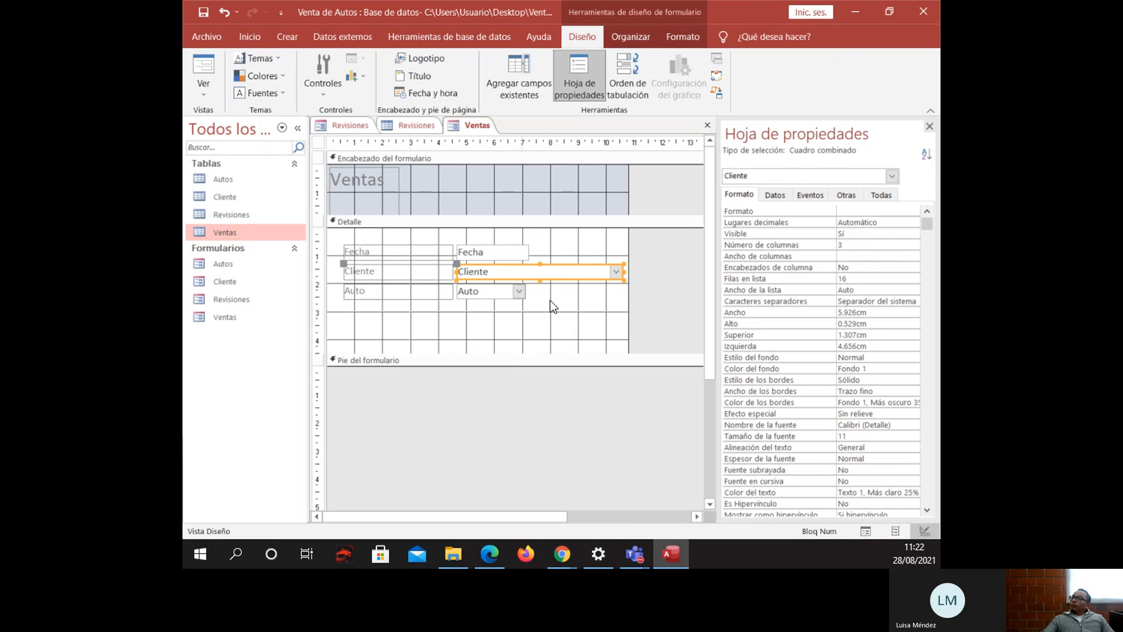
Set the Auto combo box's Origen de la fila to the Autos table and its Número de columnas to 3.
left_click(501, 293)
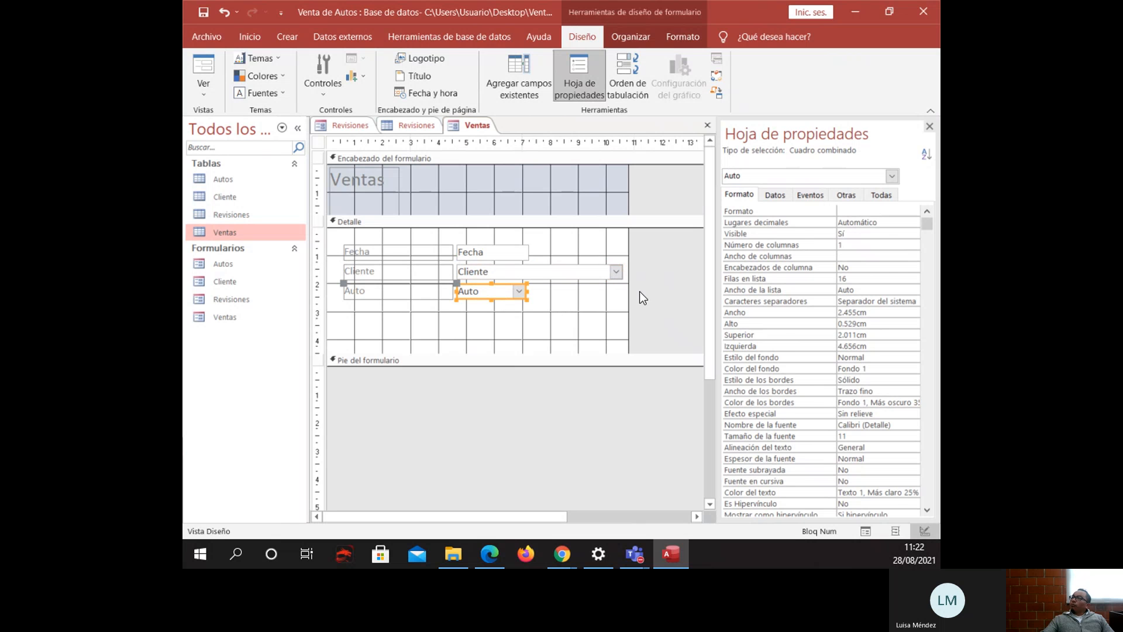
left_click(775, 196)
left_click(850, 224)
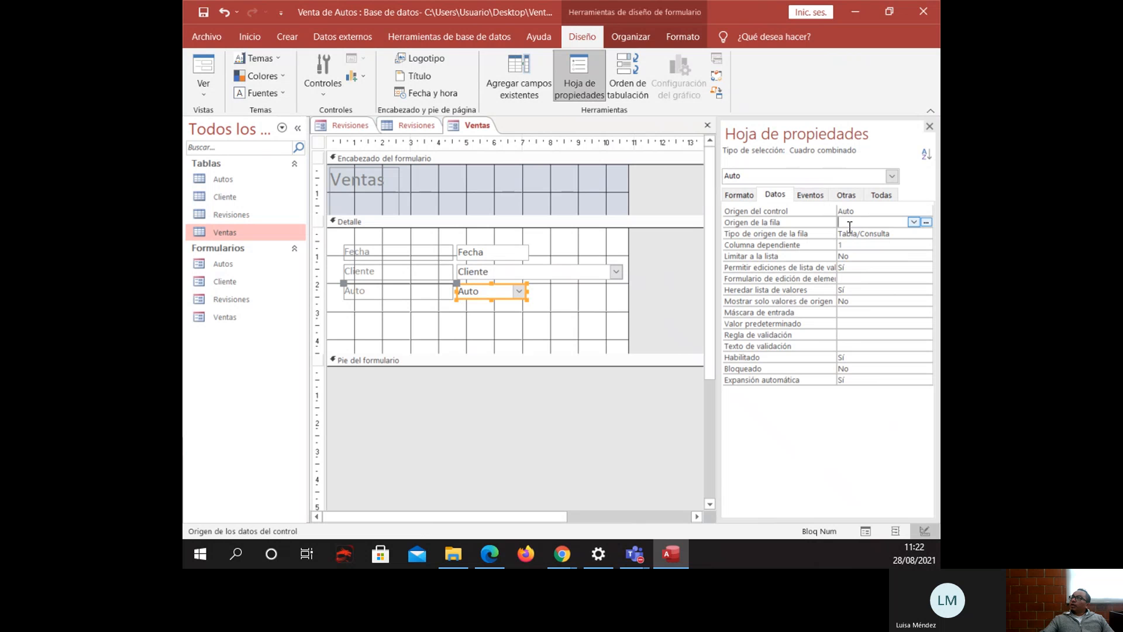
left_click(913, 223)
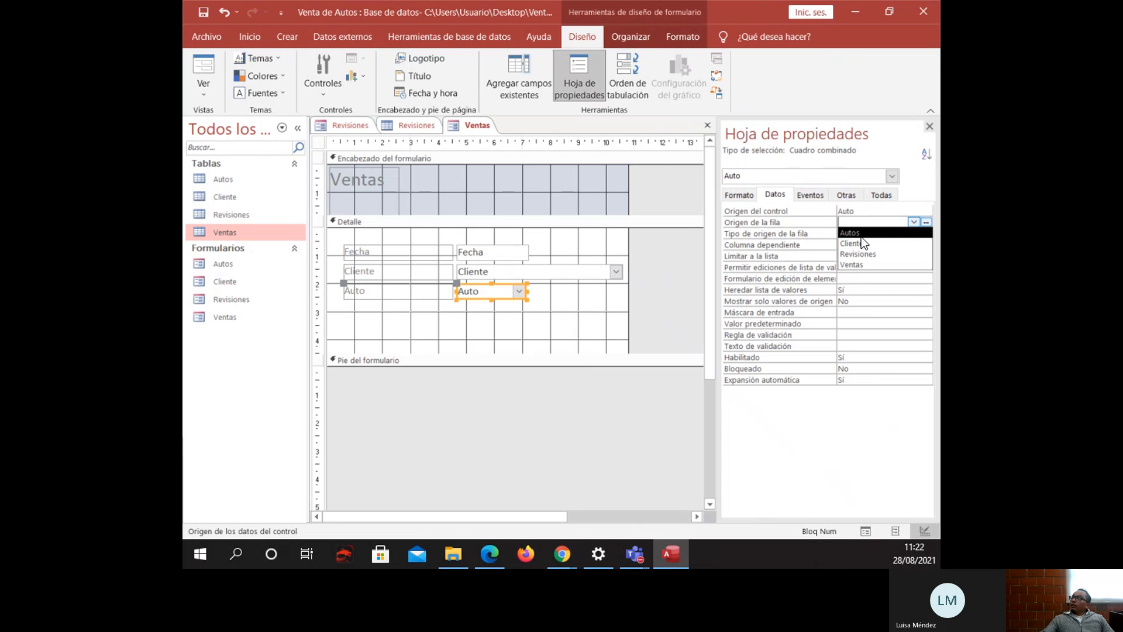
left_click(862, 234)
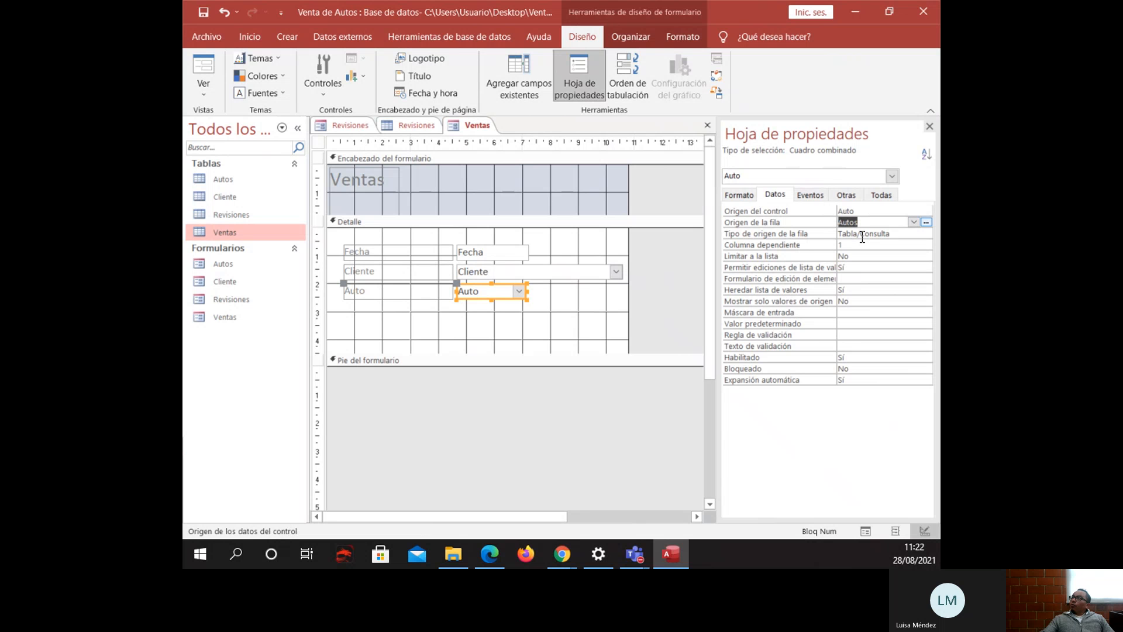
left_click(740, 197)
left_click(736, 246)
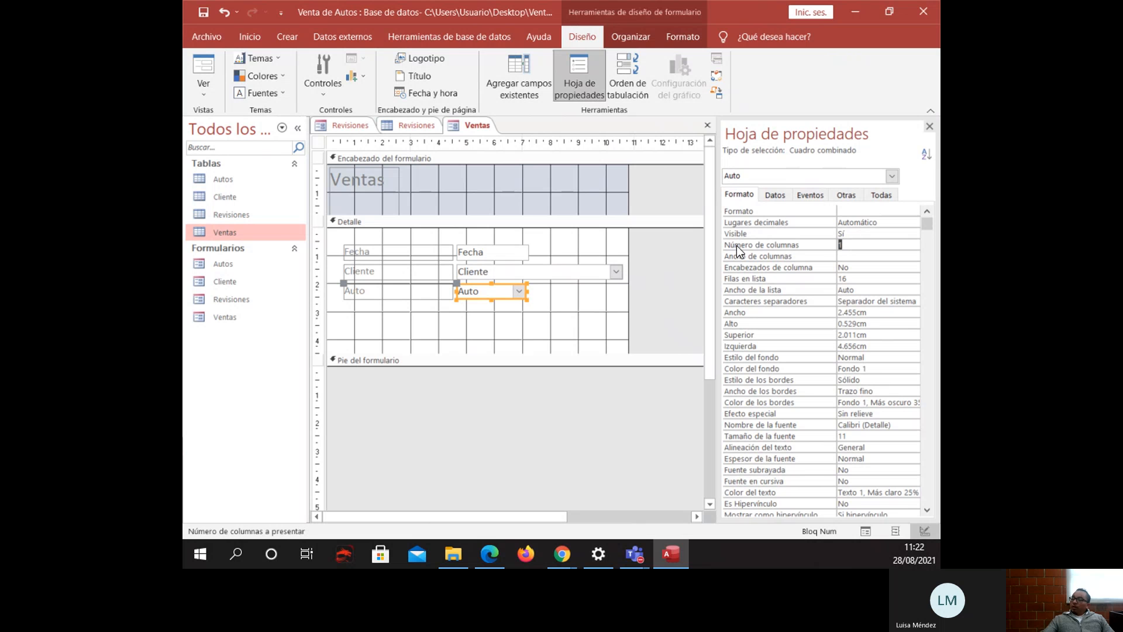
type("3")
left_click(538, 318)
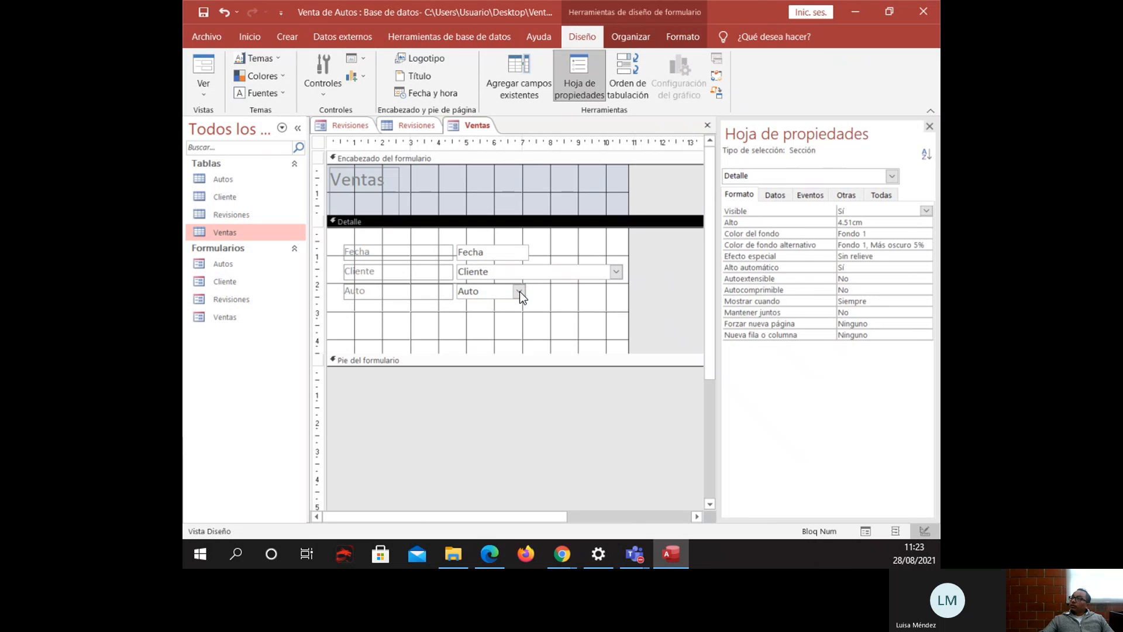
Widen the Auto combo box to match the width of the Cliente combo box above it.
left_click(520, 291)
left_click_drag(527, 291, 622, 291)
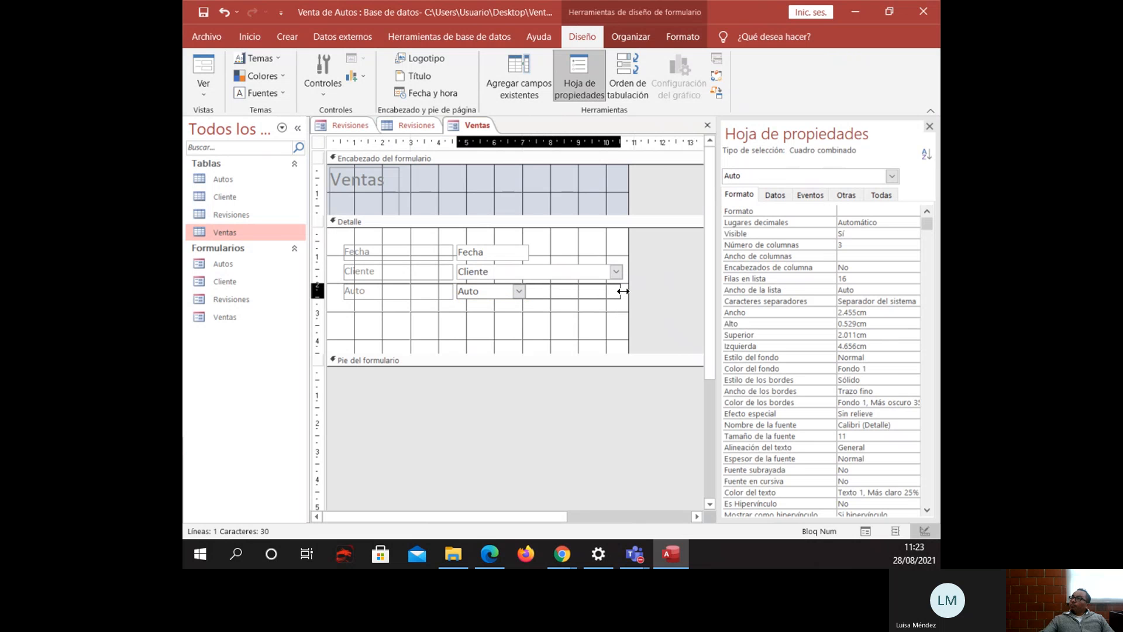
left_click(669, 296)
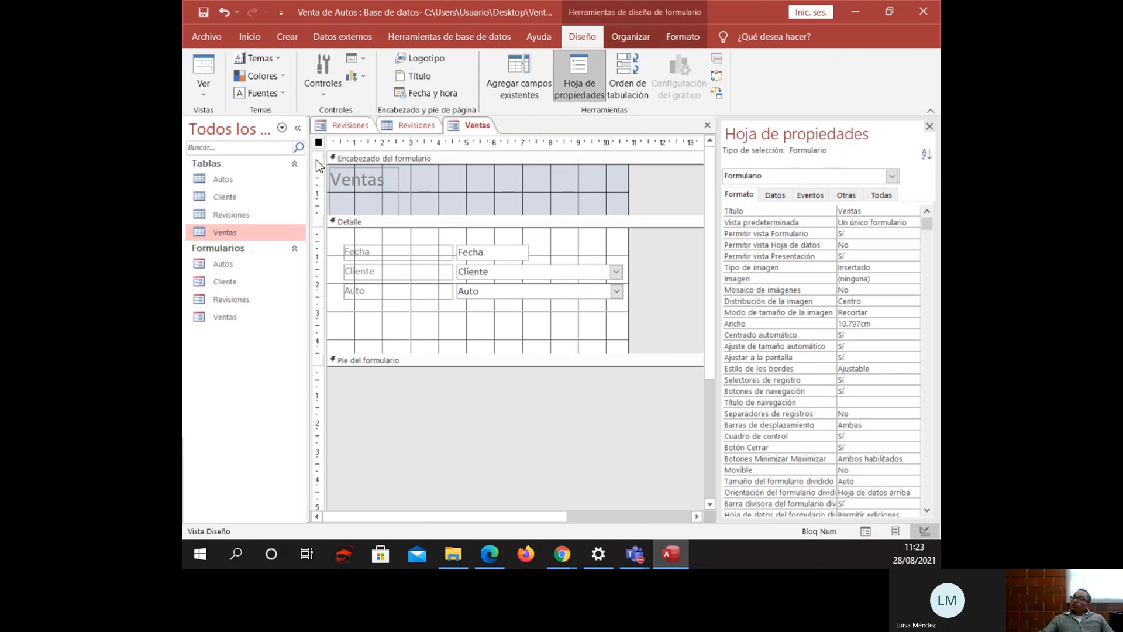
Display the Ventas form in form view and check the choices offered by the Cliente and Auto lists.
left_click(204, 67)
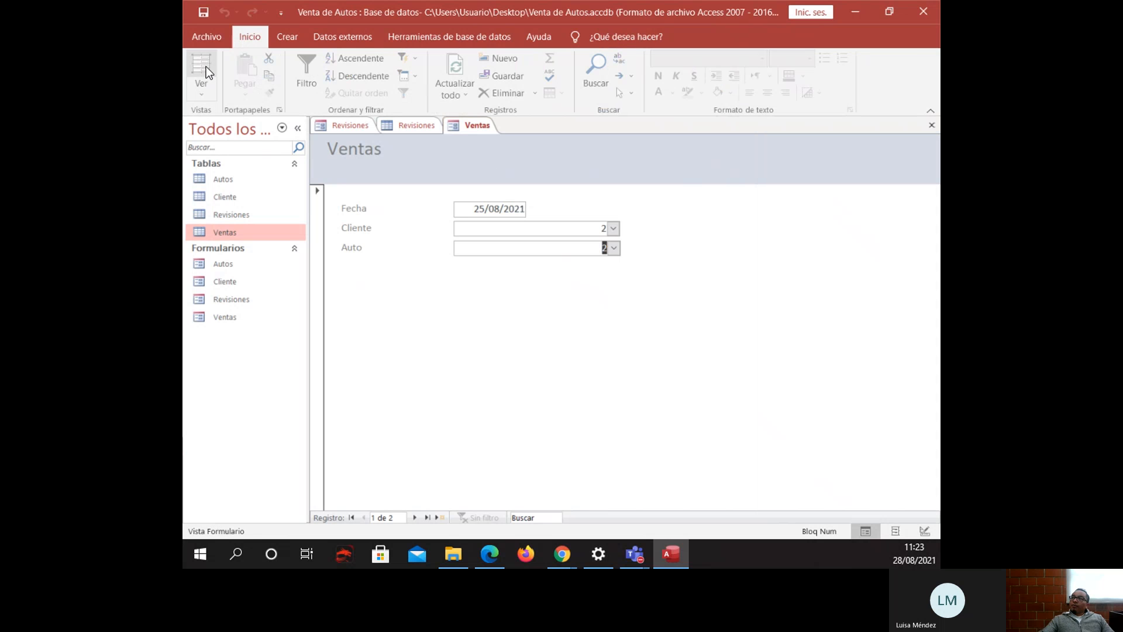
left_click(615, 228)
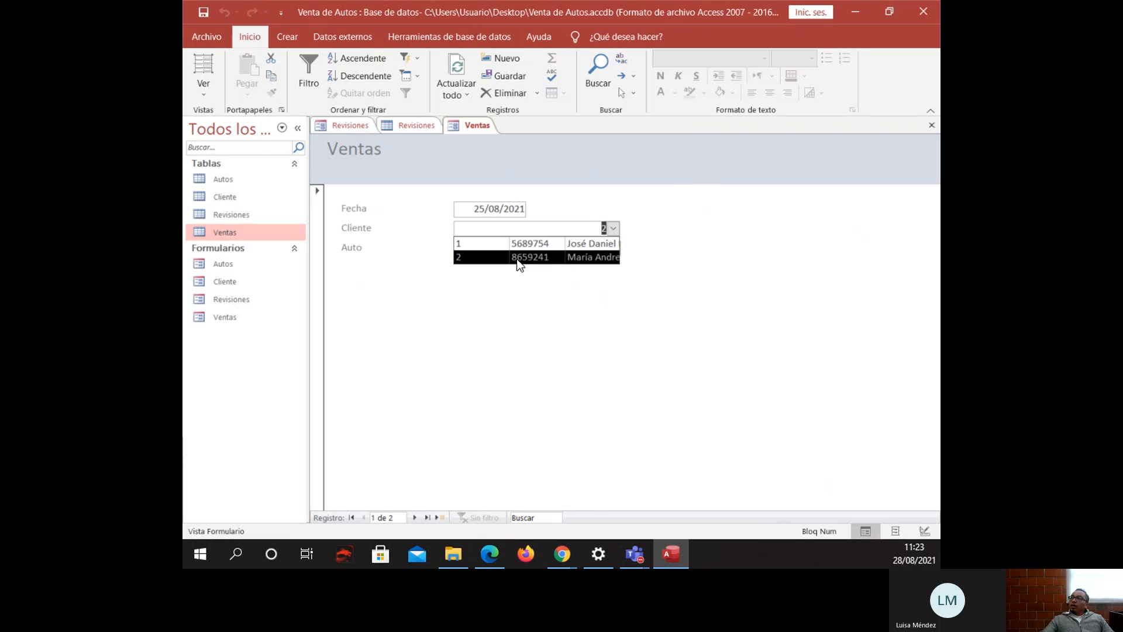
left_click(576, 260)
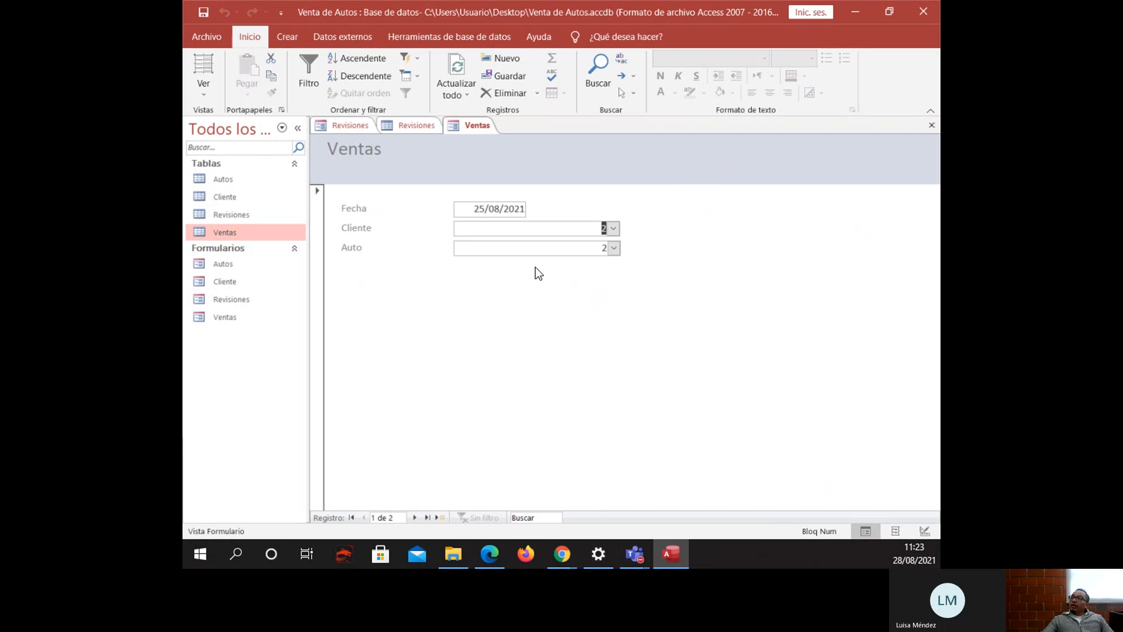
left_click(614, 248)
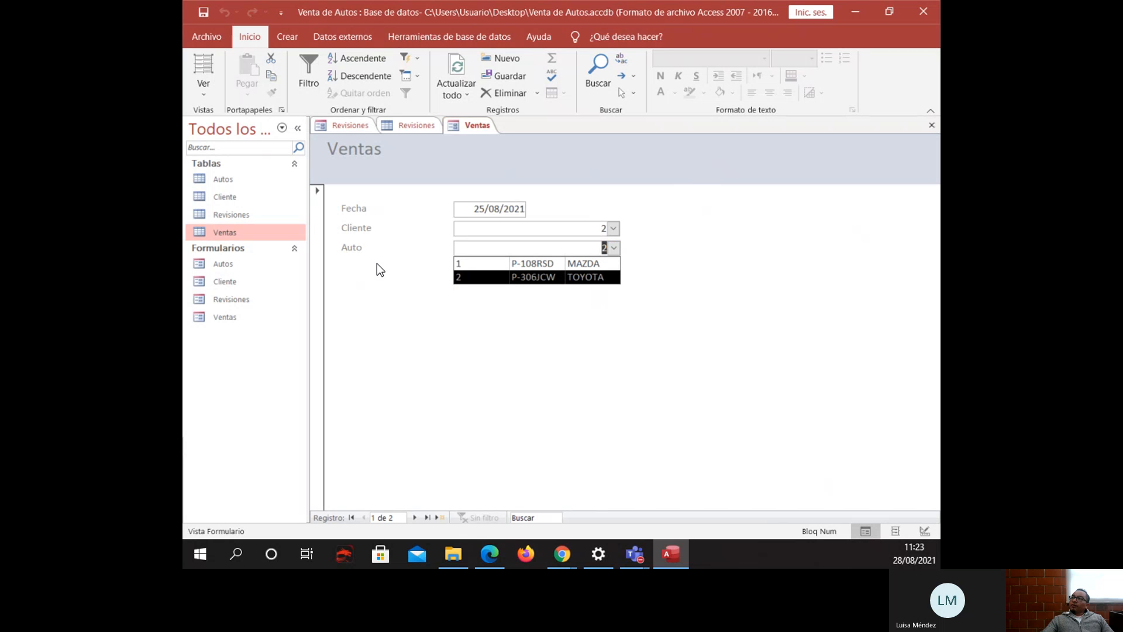
left_click(586, 340)
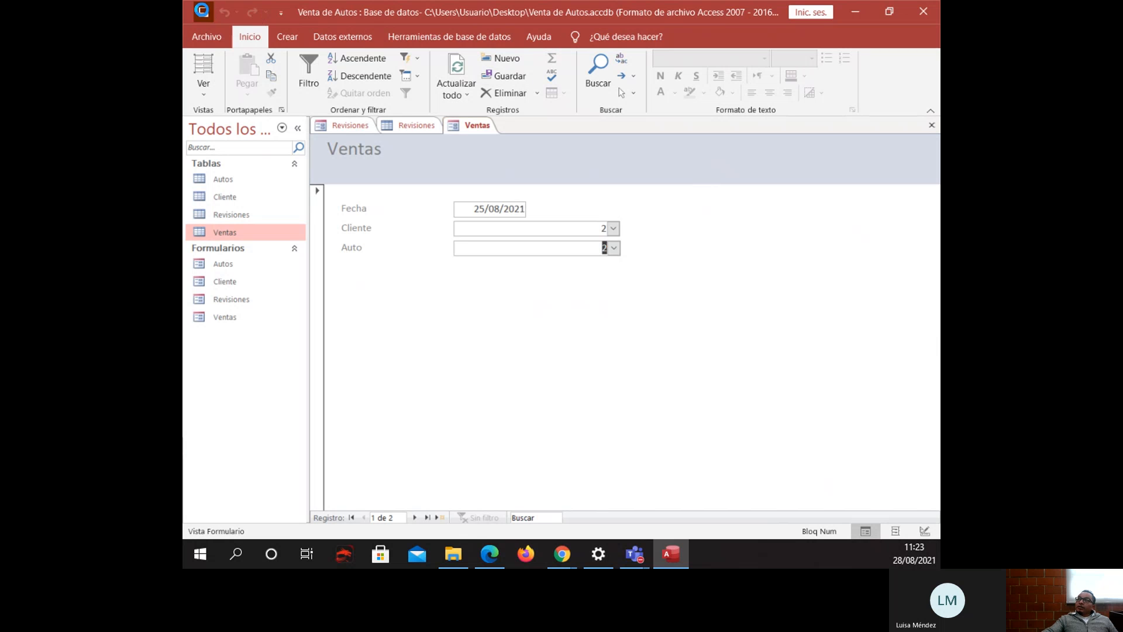
Switch to Chrome and open the course week "Semana del 23 al 29 de agosto 2021" at its Consultas en Access section.
left_click(853, 13)
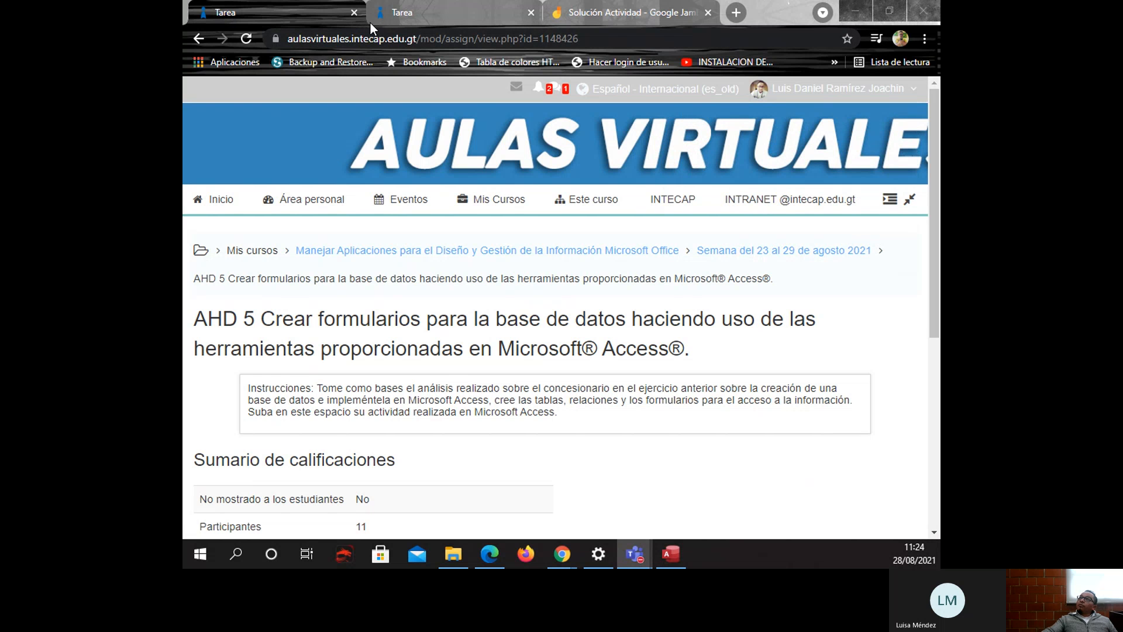
left_click(778, 252)
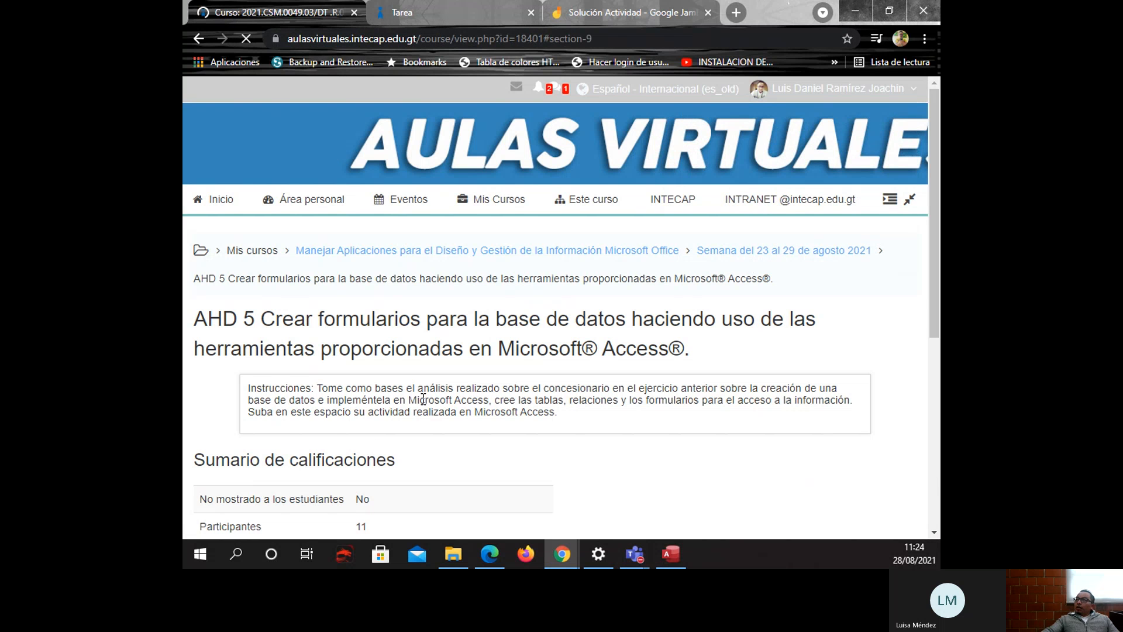
scroll(615, 409, "down", 8)
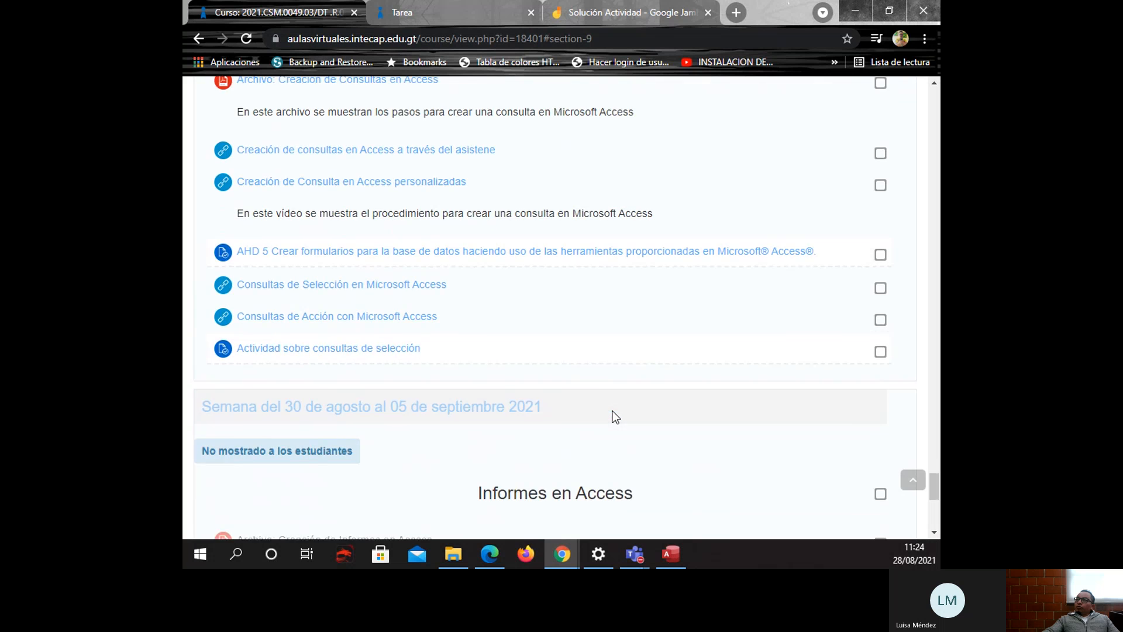
scroll(614, 416, "down", 2)
scroll(614, 412, "up", 4)
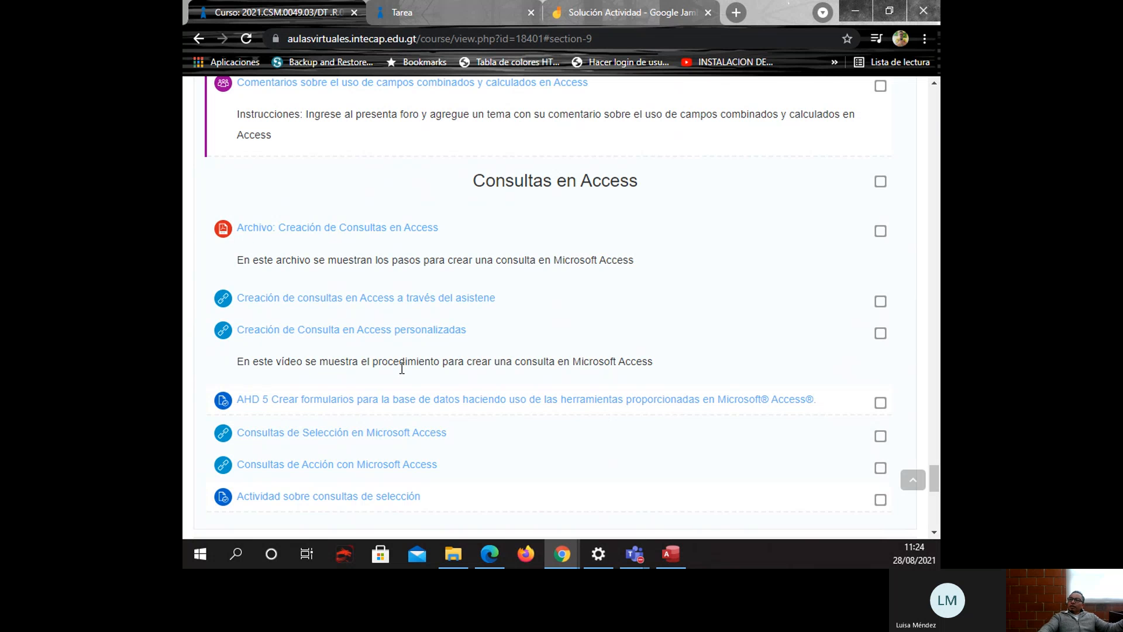
Open the "Consultas de Selección en Microsoft Access" link in a new tab and show its video in full screen.
right_click(374, 439)
left_click(496, 291)
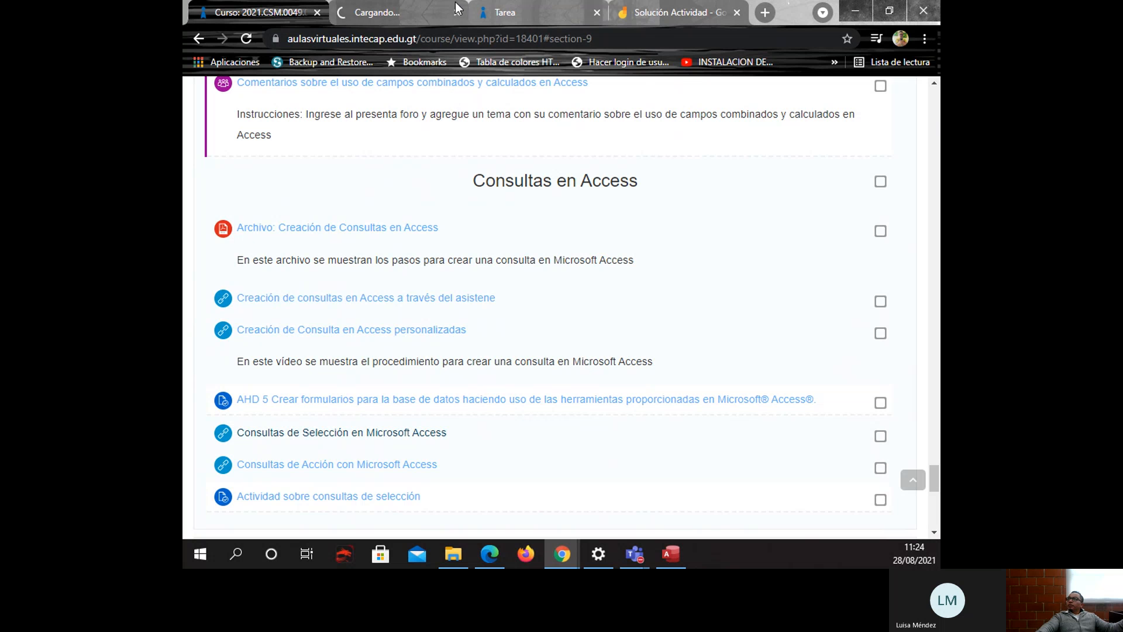
left_click(415, 15)
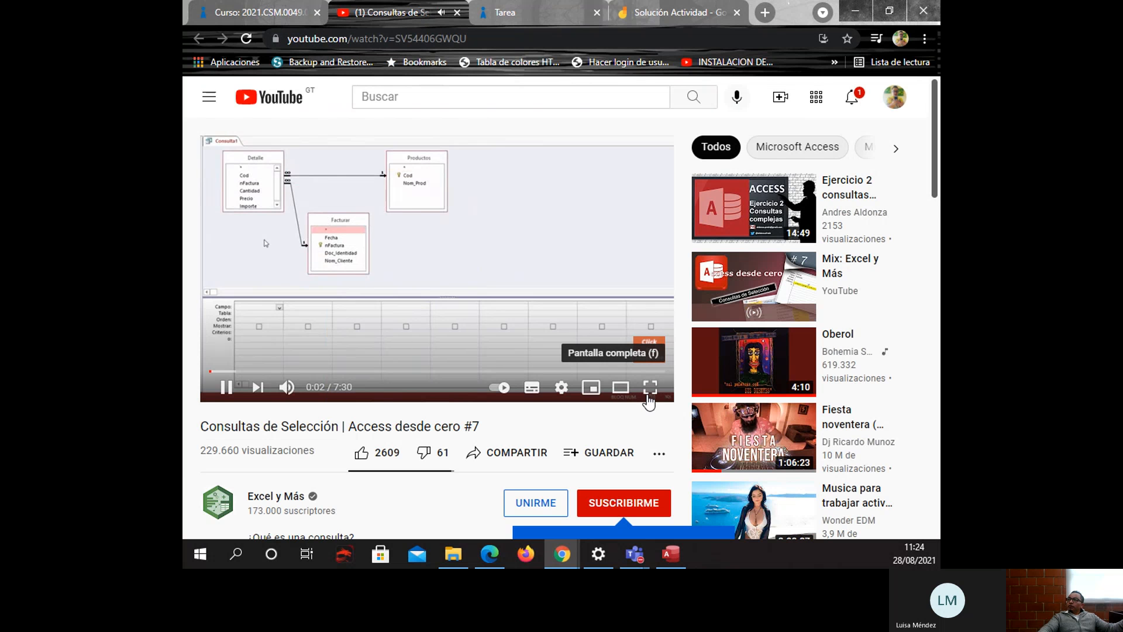
left_click(648, 396)
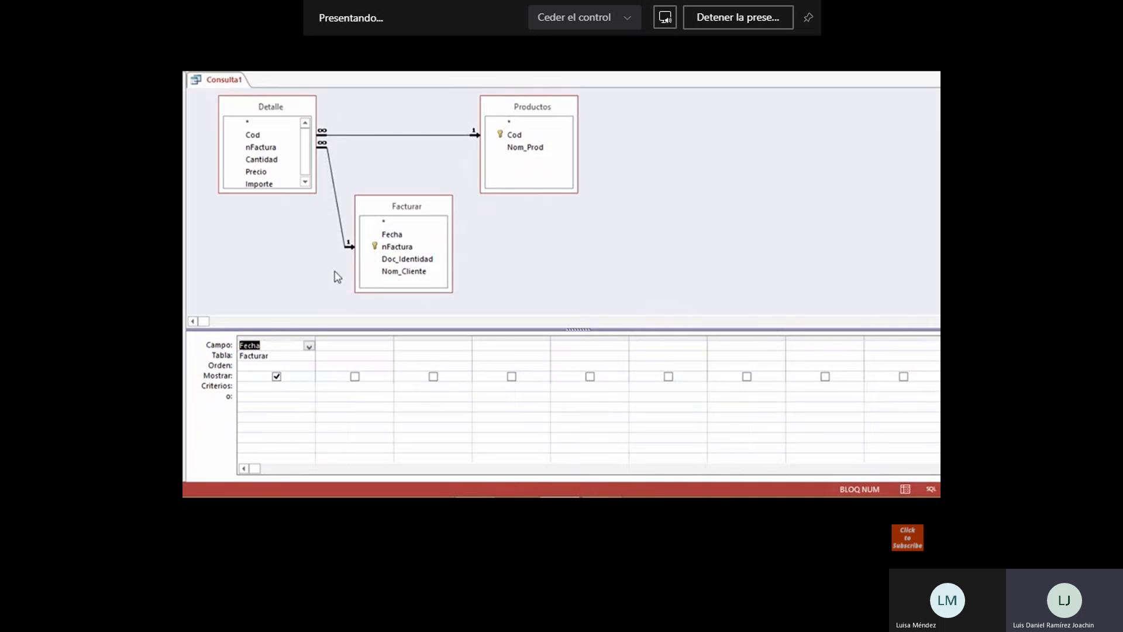
Add nFactura and Nom_Cliente from the Facturar table and Cod and Nom_Prod from Productos to the query grid.
double_click(388, 248)
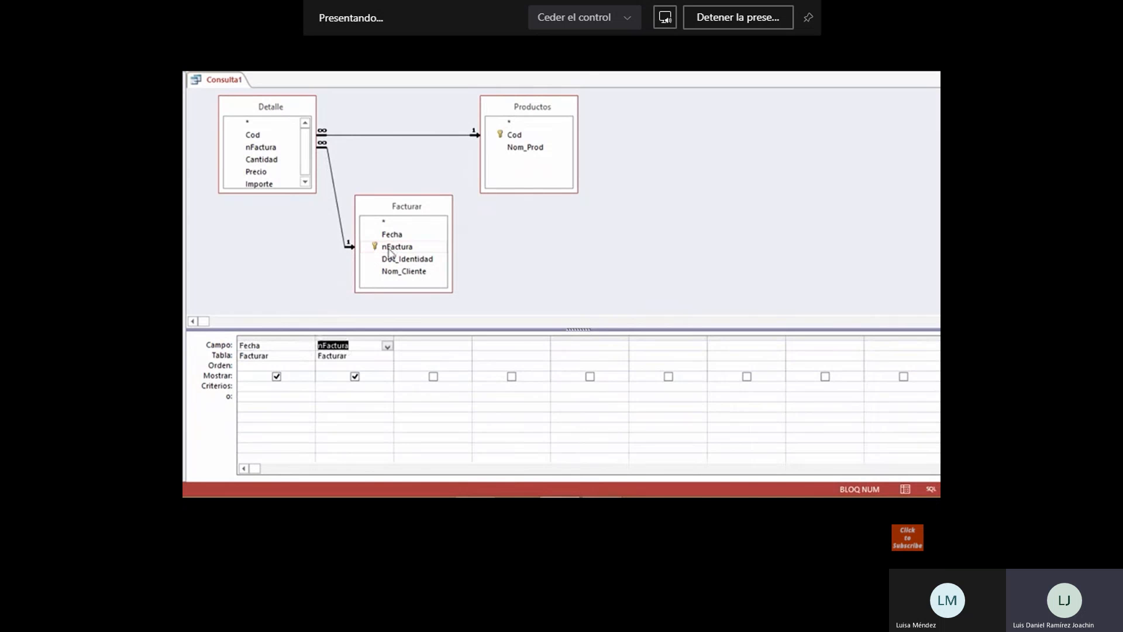
left_click(386, 273)
double_click(386, 273)
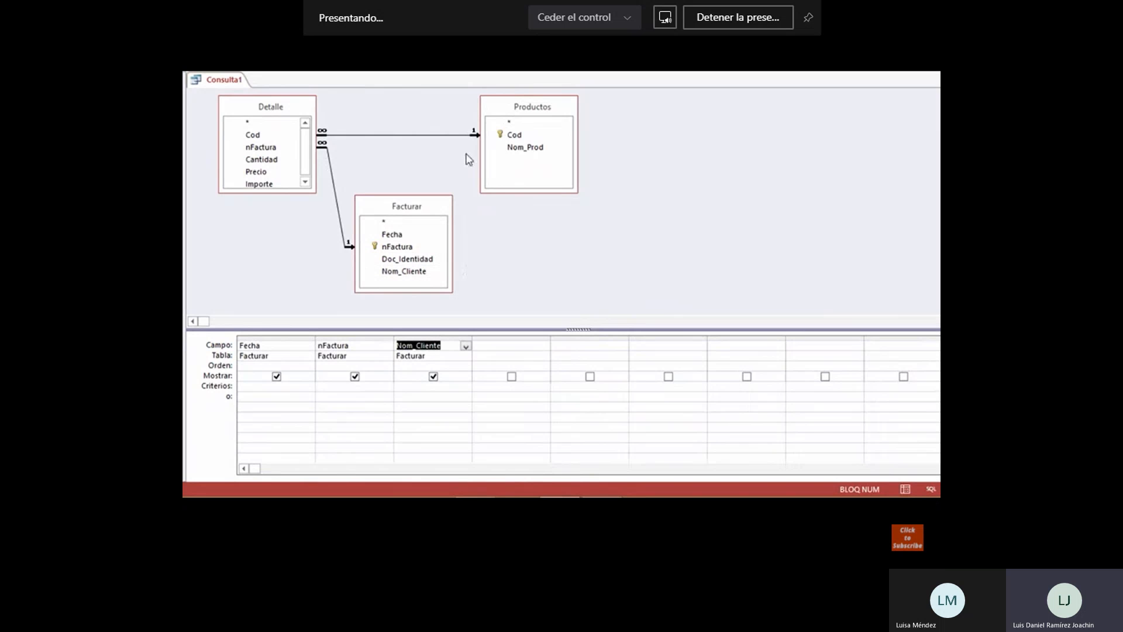
double_click(526, 137)
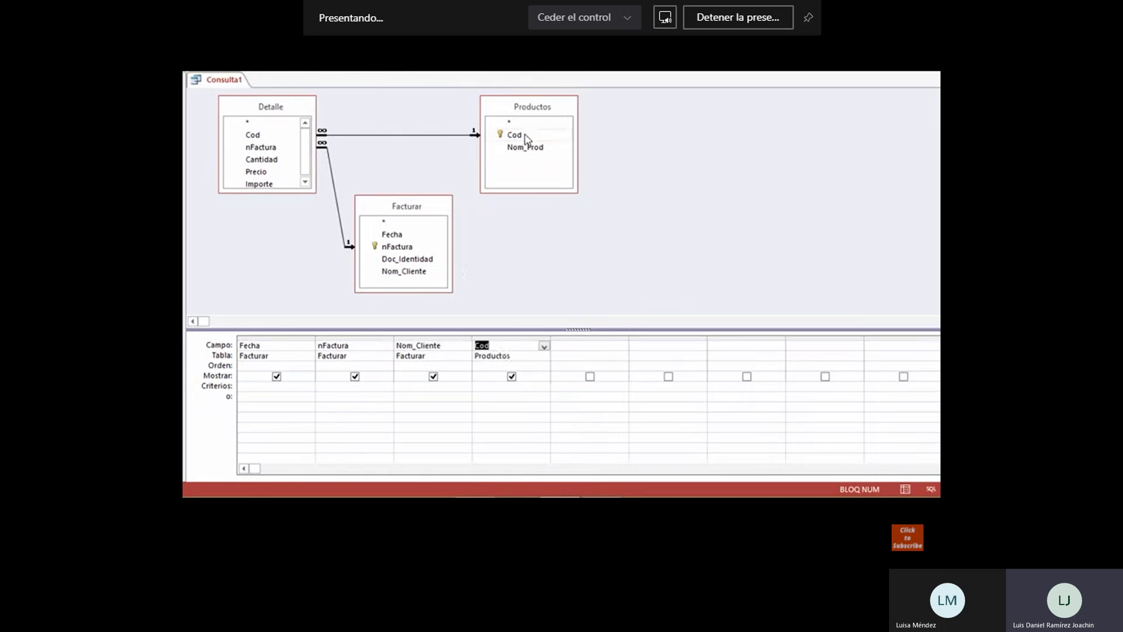
double_click(522, 150)
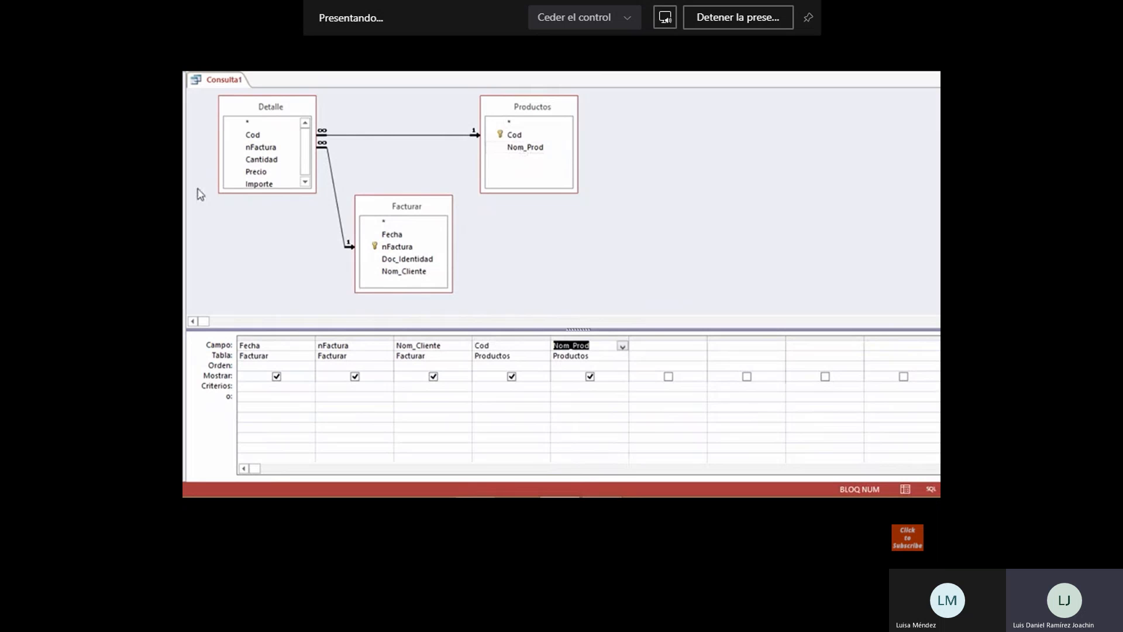
Add the Cantidad, Precio and Importe fields from the Detalle table to the query grid.
double_click(253, 163)
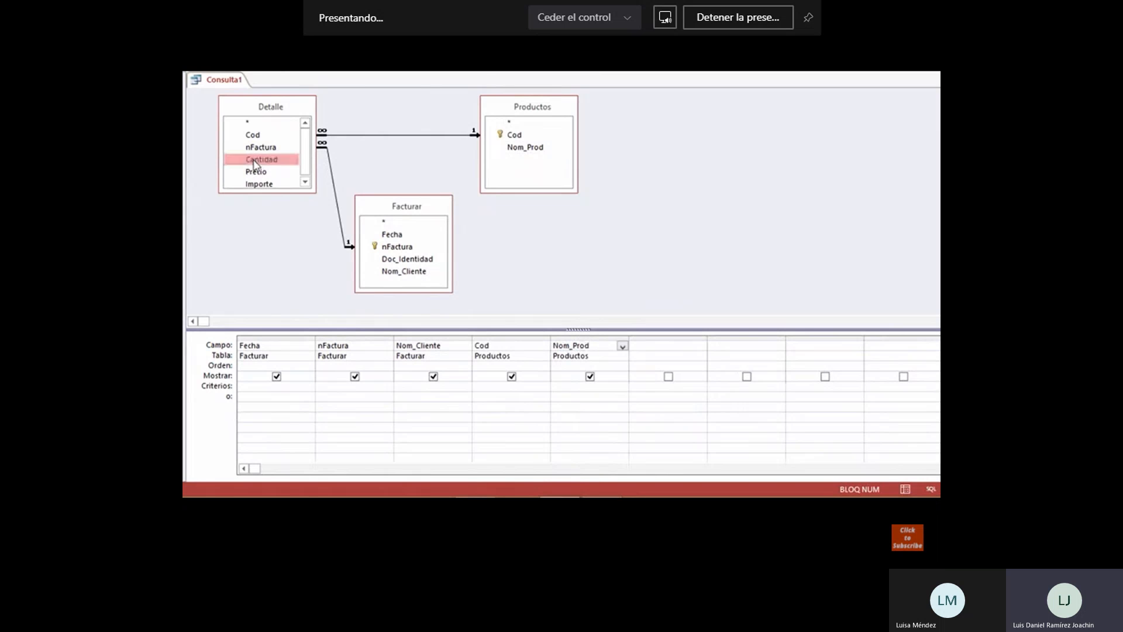
double_click(255, 172)
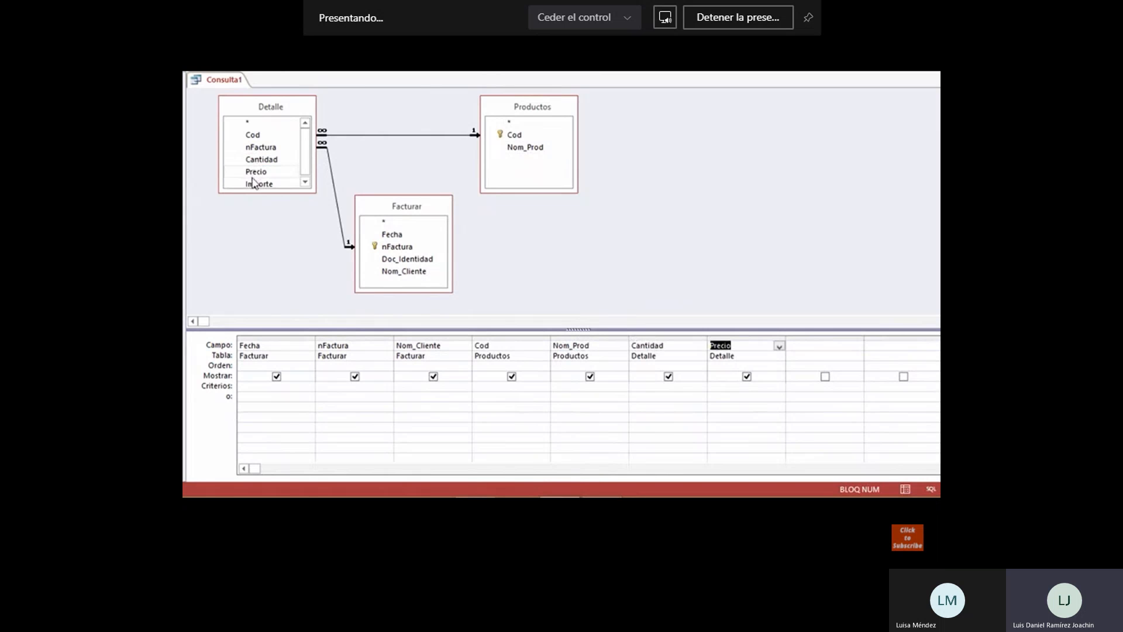
double_click(256, 184)
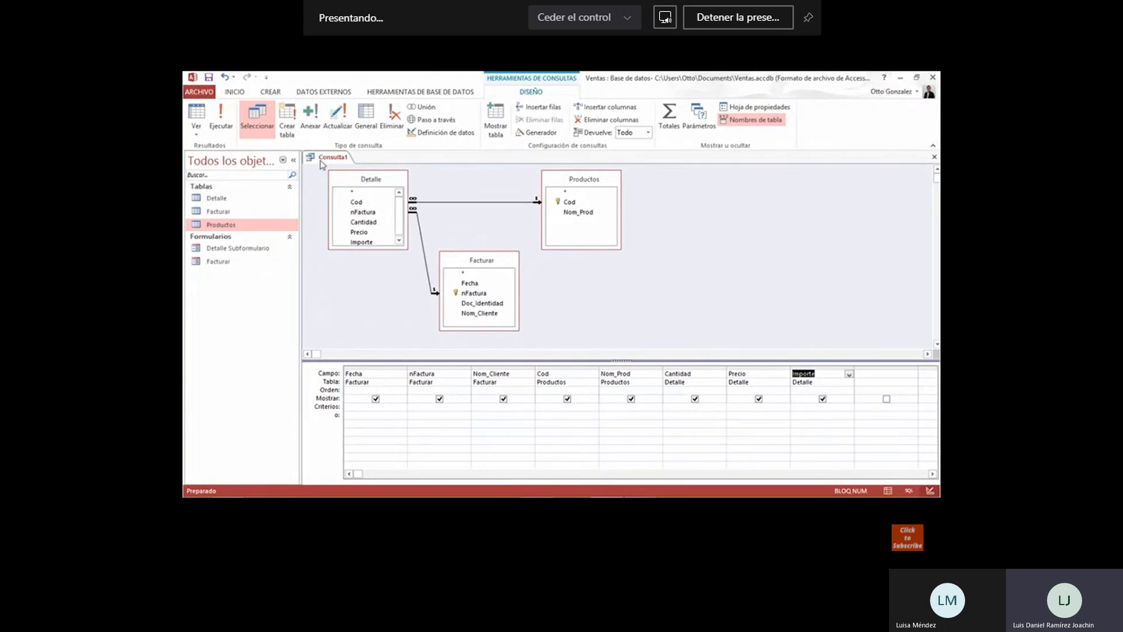
Save the query under the name Consulta1 and close it.
right_click(323, 159)
left_click(351, 168)
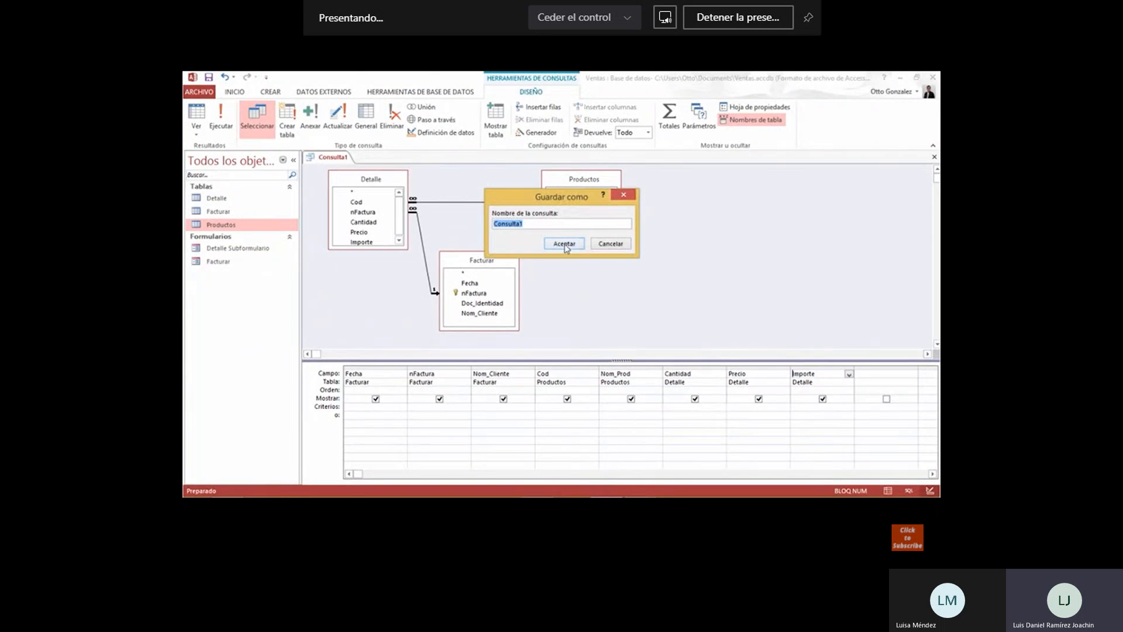
left_click(565, 244)
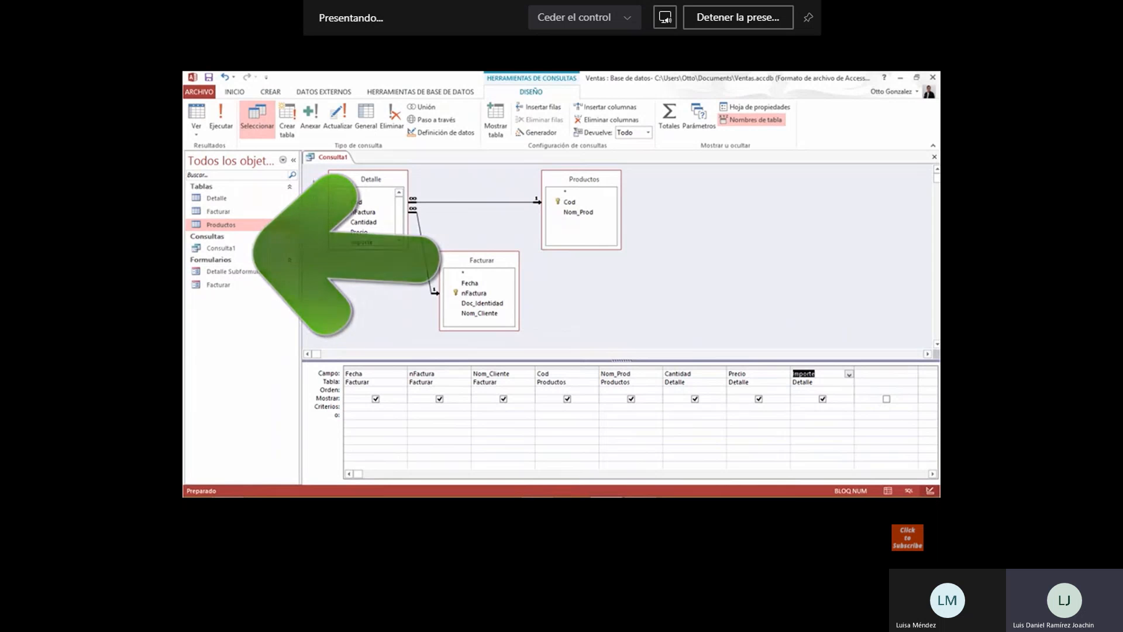
right_click(314, 158)
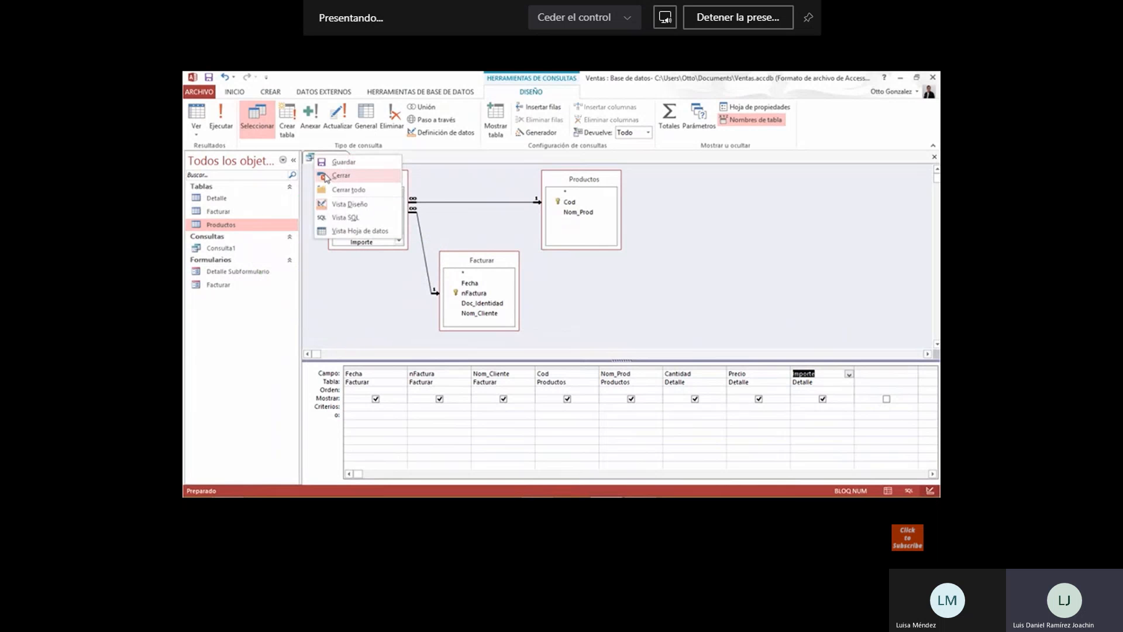
left_click(331, 176)
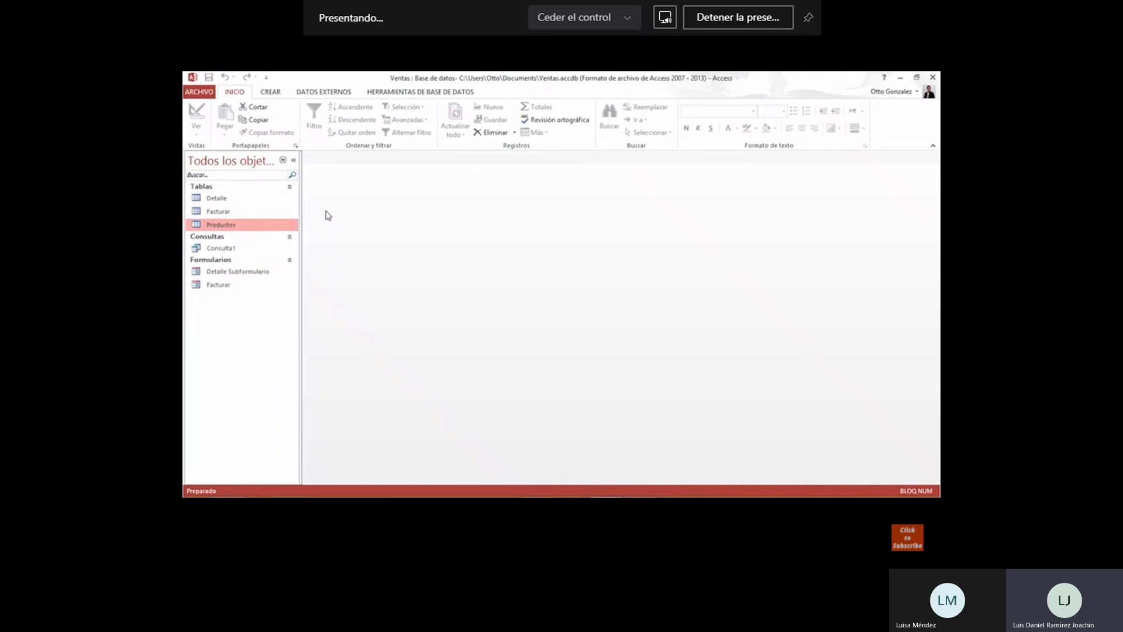
Open Consulta1 to examine the records it returns, and close it again.
left_click(222, 250)
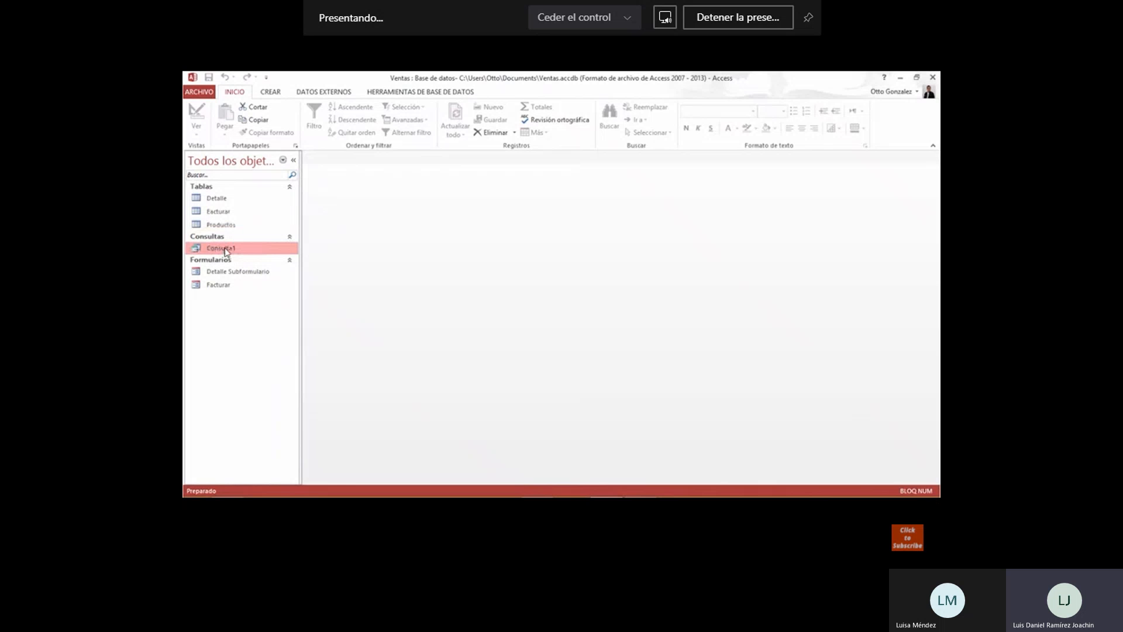
double_click(226, 249)
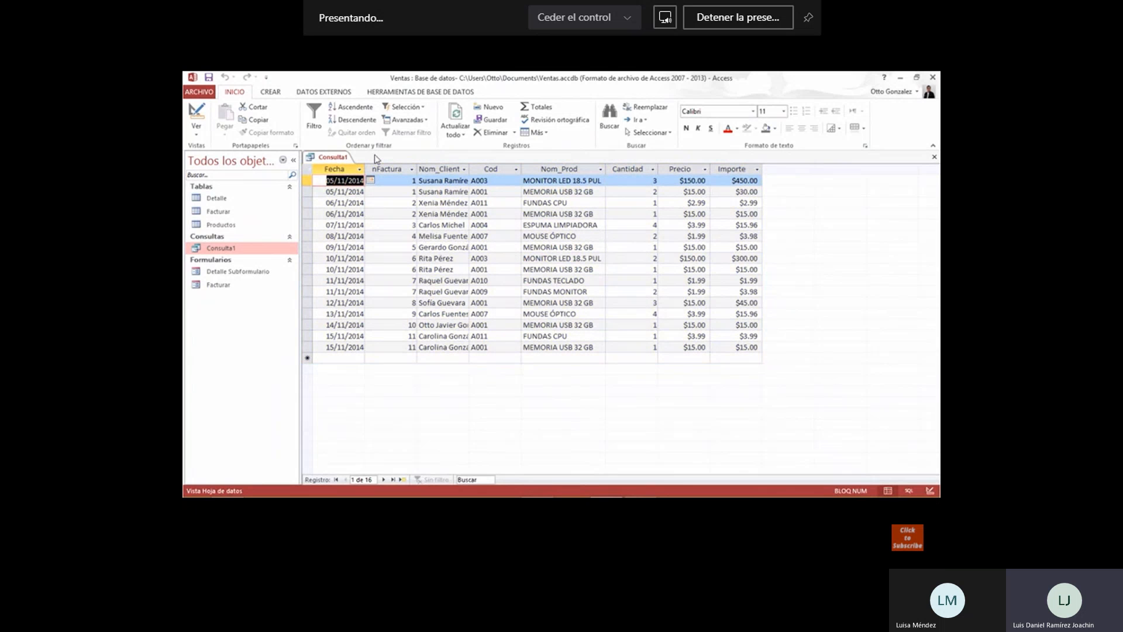
right_click(345, 156)
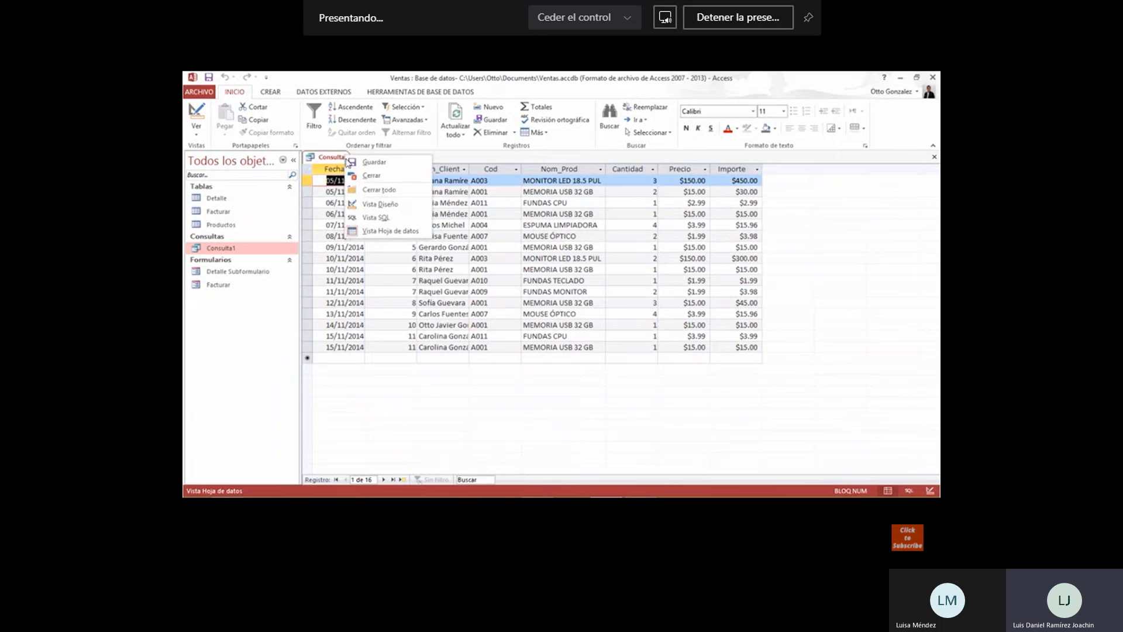
left_click(360, 179)
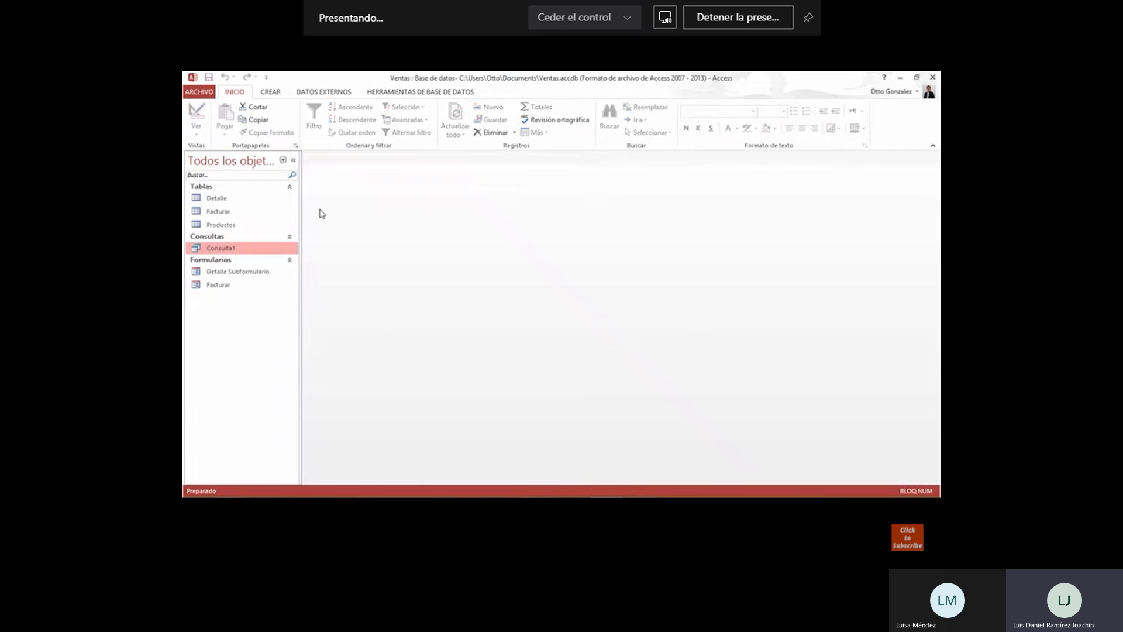
Set the Fecha criterion to >=#11/11/2014# in the design of Consulta1 and run the query.
right_click(241, 250)
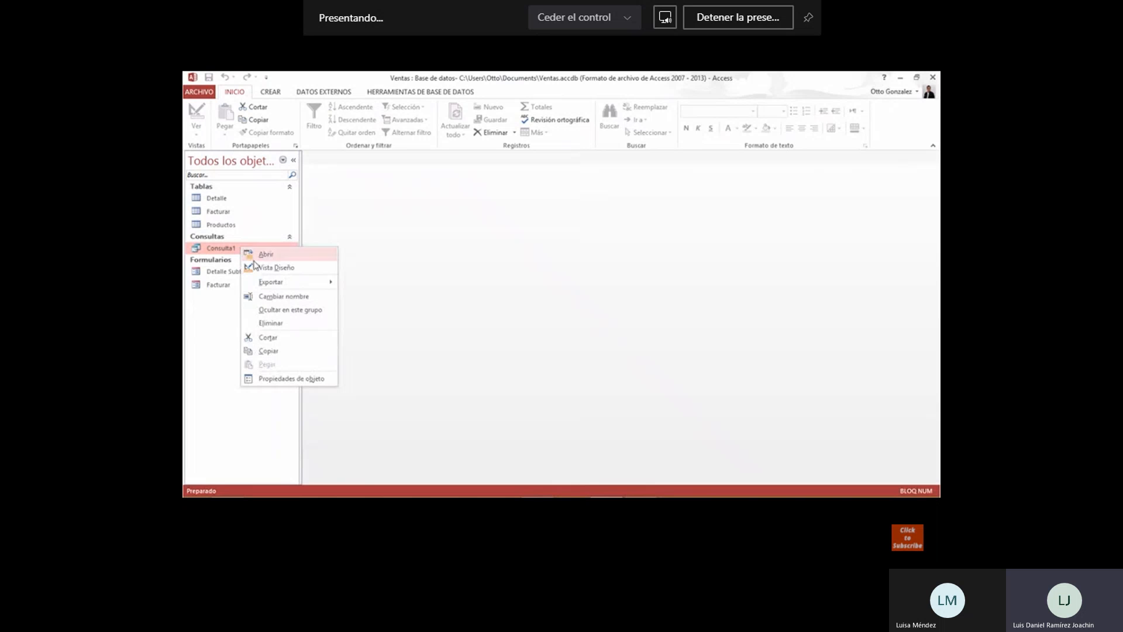
left_click(260, 268)
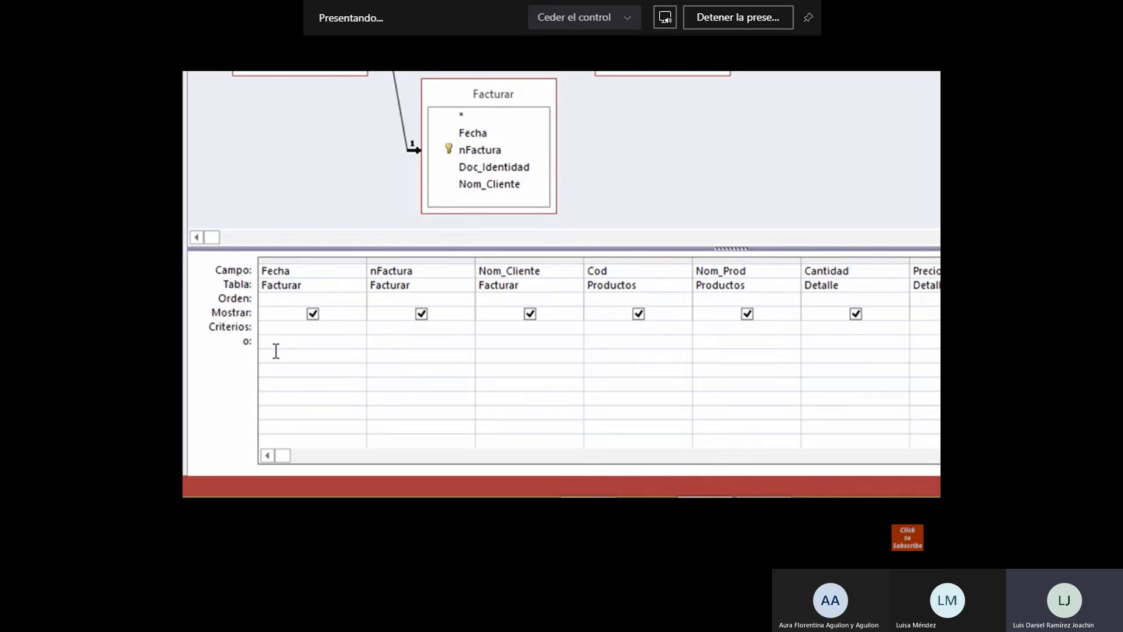
type(">=#11/11/2014#")
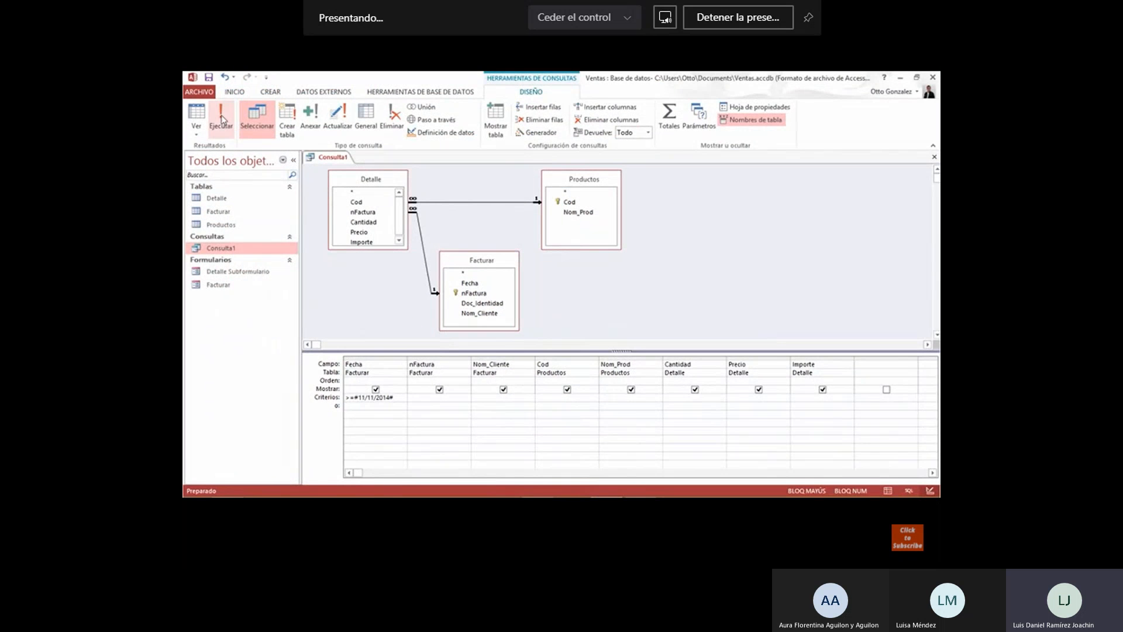
left_click(222, 118)
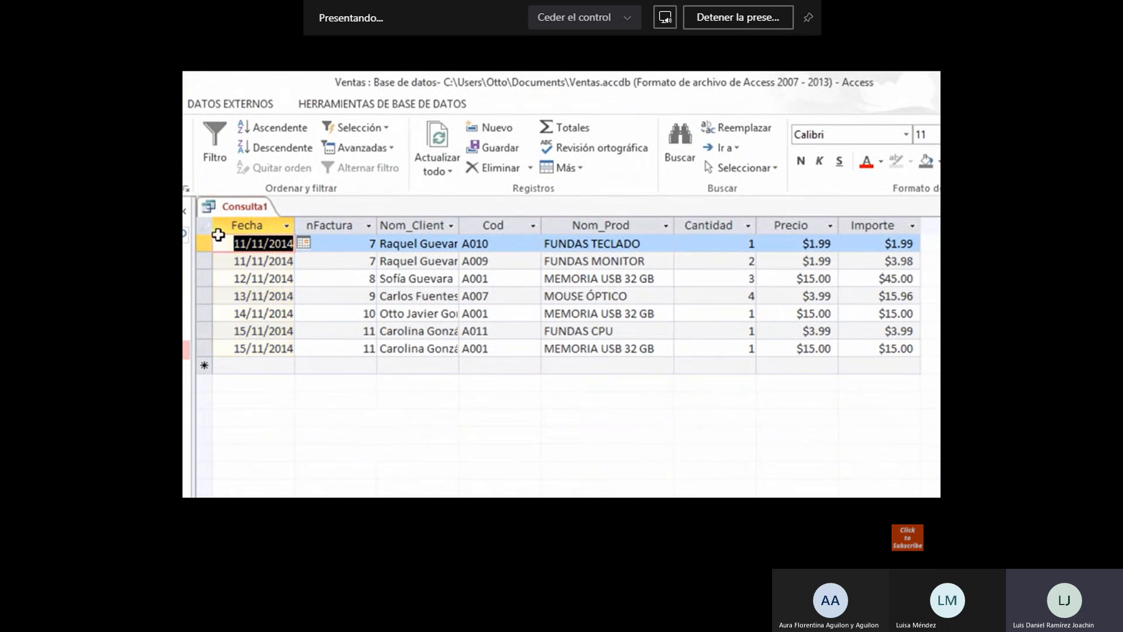
Return Consulta1 to design view and change the Fecha criterion to >=#07/11/2014# Y <=#11/11/2014#.
right_click(247, 206)
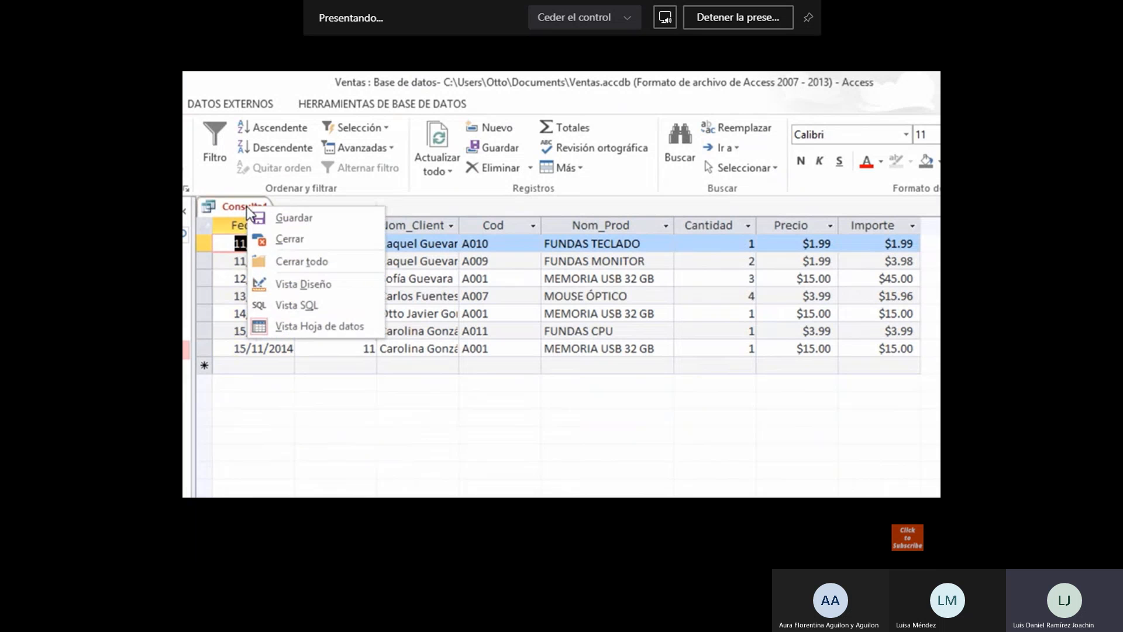
left_click(273, 281)
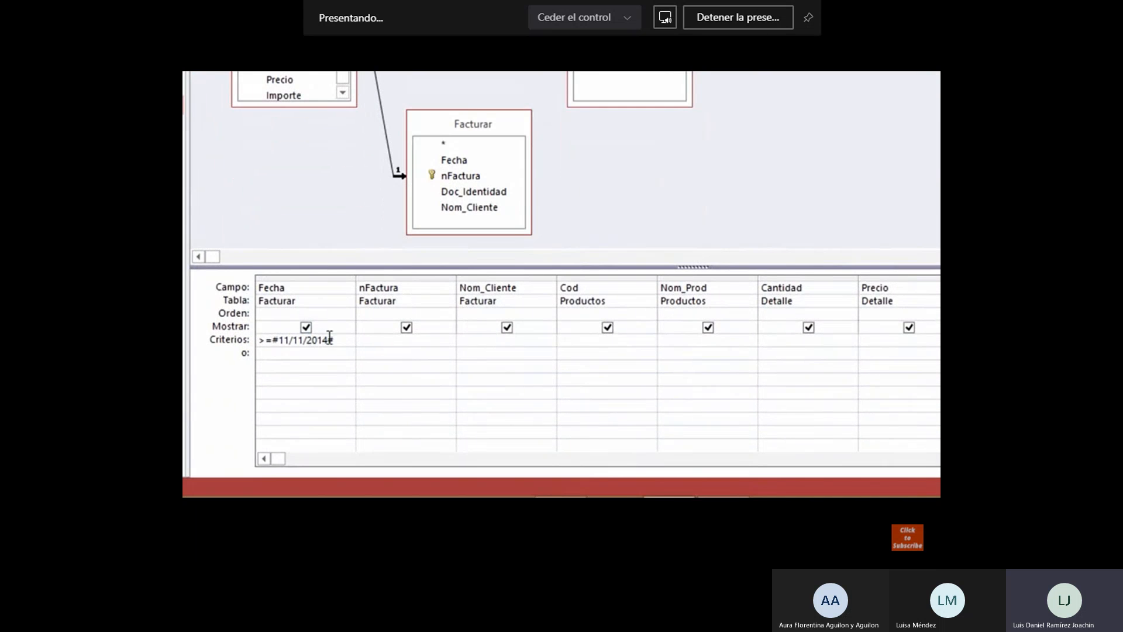
left_click(342, 340)
left_click(285, 342)
key("BackSpace")
key("BackSpace")
type("07")
left_click(339, 342)
type("Y <=#1")
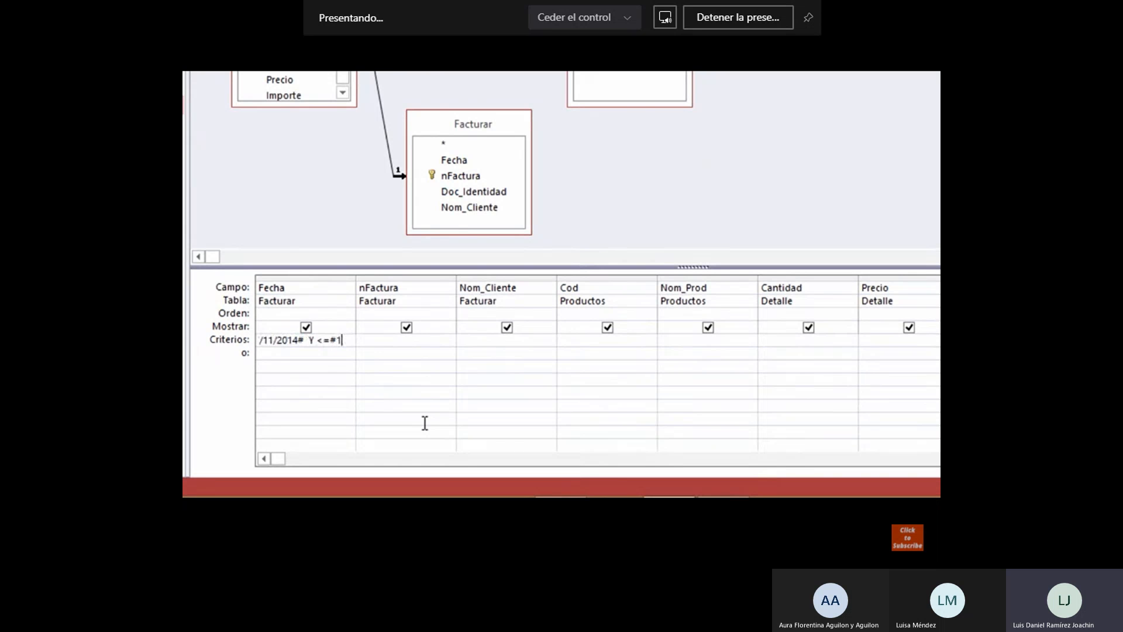
type("1/11/2014#")
key("Return")
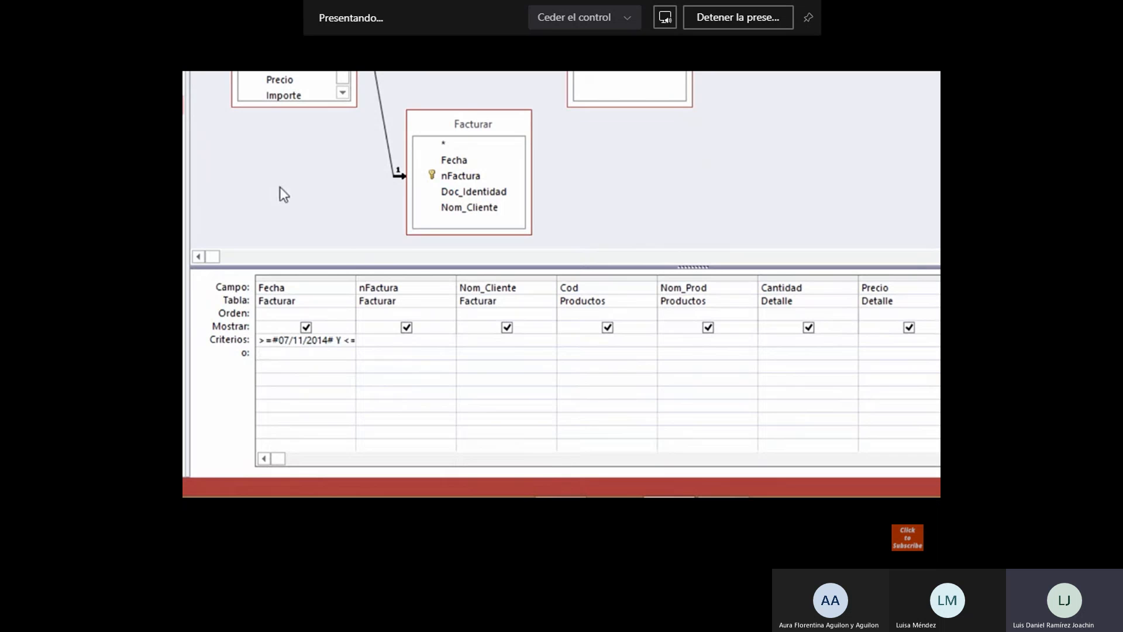
Fit the Fecha column's width to its criterion in the query grid and run the query.
double_click(355, 277)
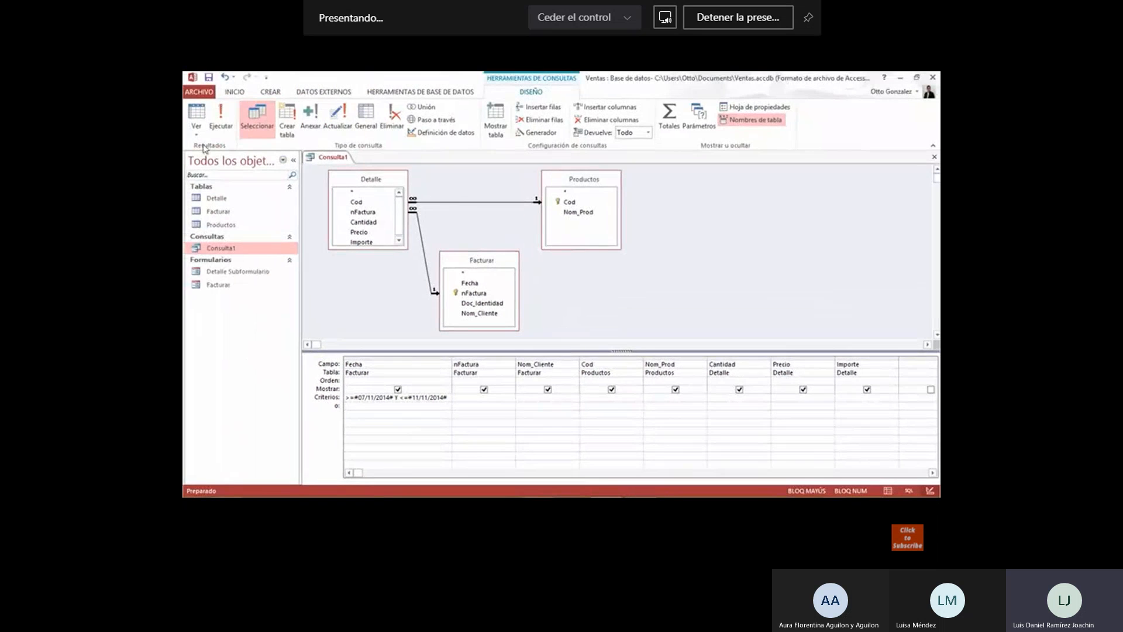
left_click(222, 122)
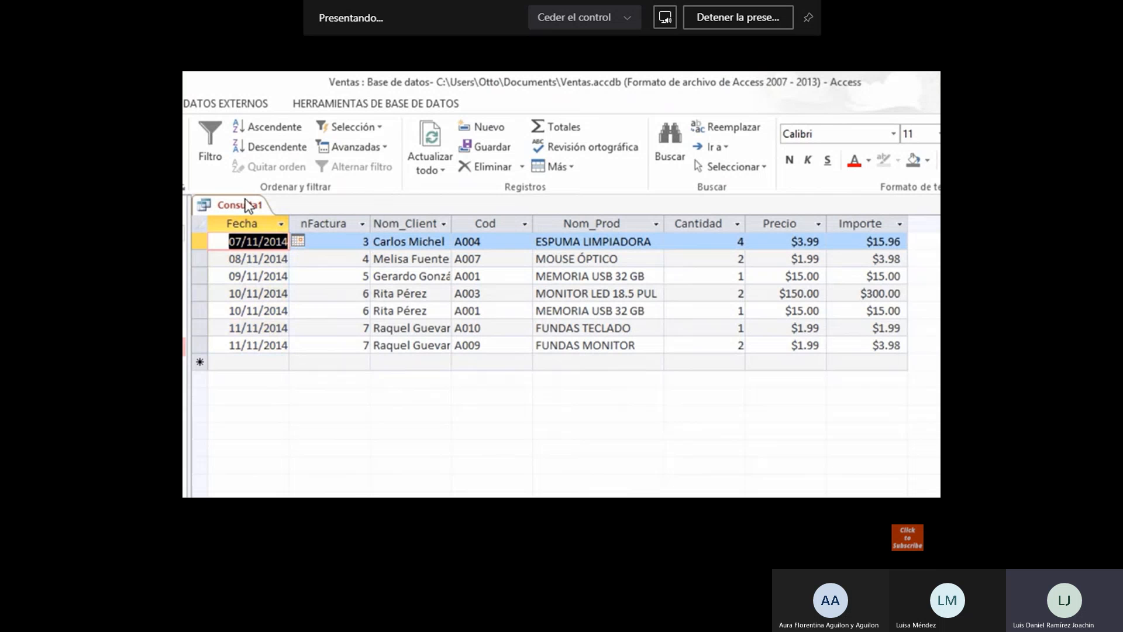
Return Consulta1 to design view and delete the whole Fecha criterion.
right_click(246, 205)
left_click(299, 272)
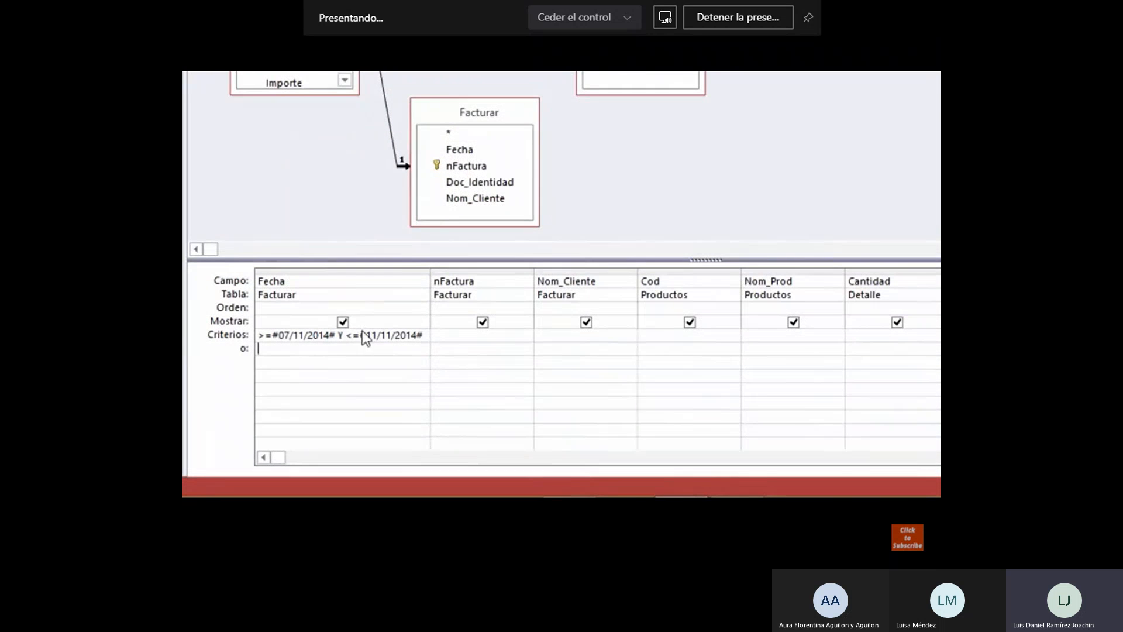
left_click(427, 335)
key("shift+Home")
key("Delete")
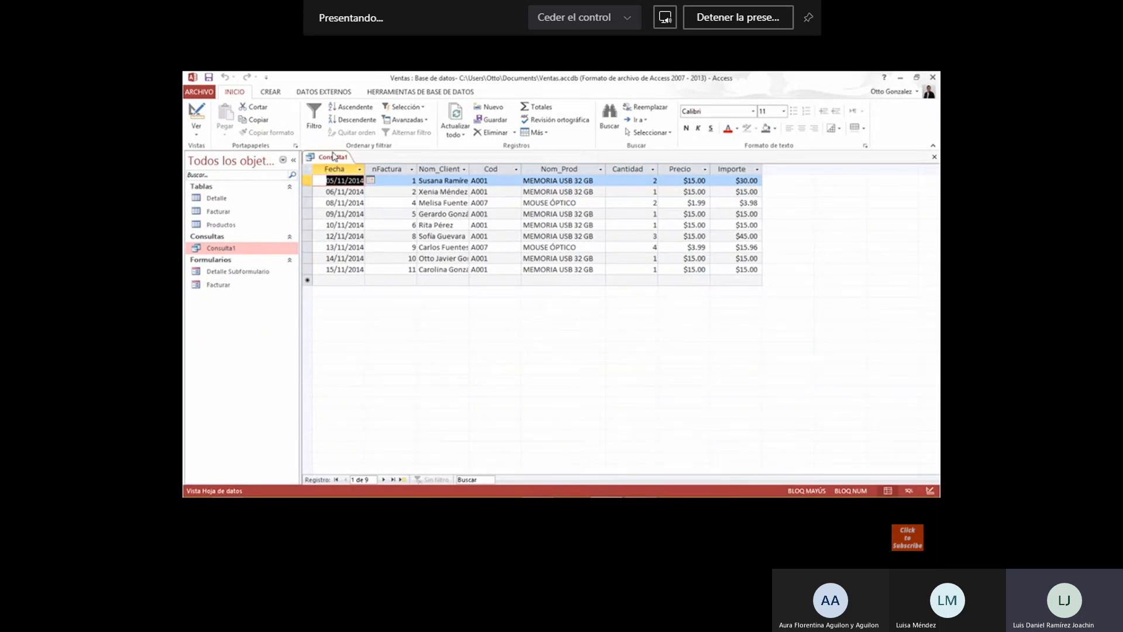
left_click(335, 156)
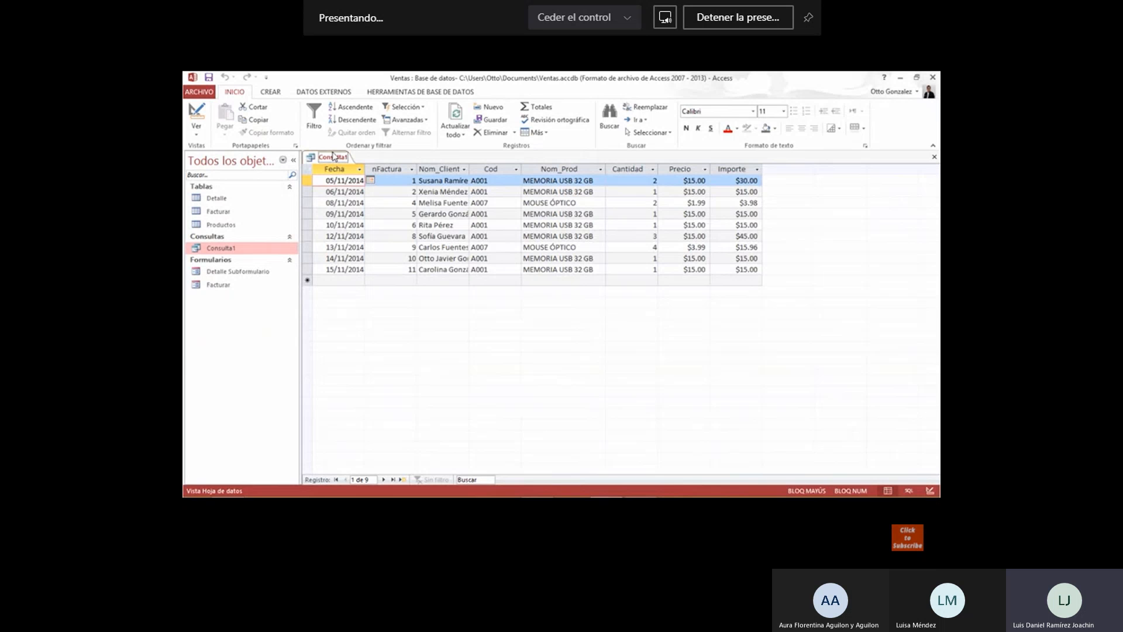
Stop the full-screen Consultas de Selección video and close its browser tab along with the Tarea tab.
key("space")
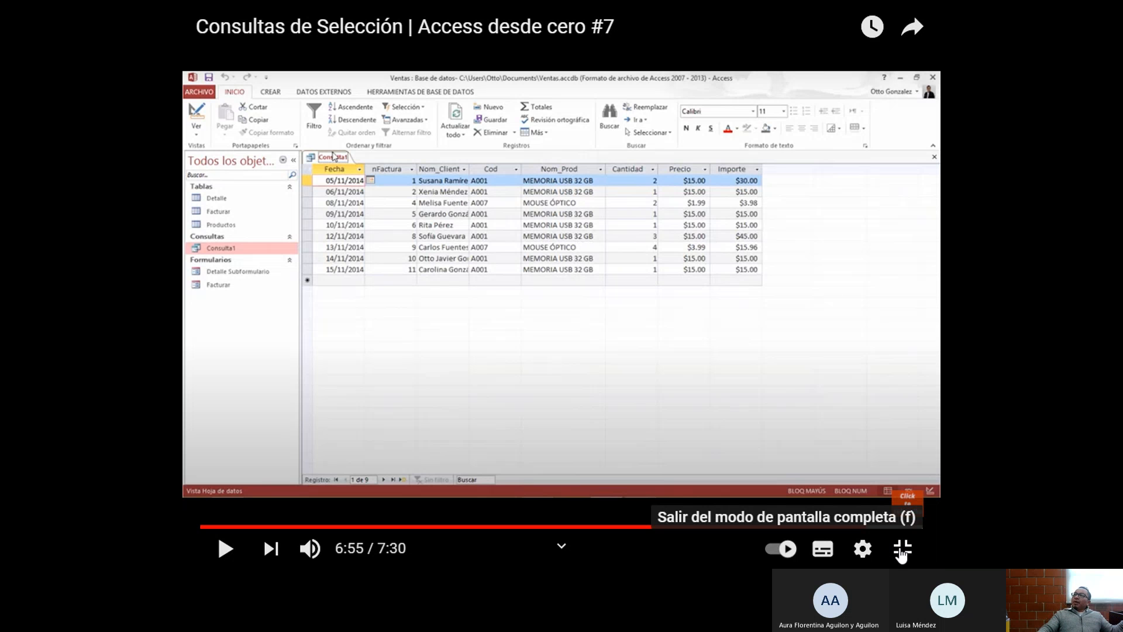
left_click(903, 549)
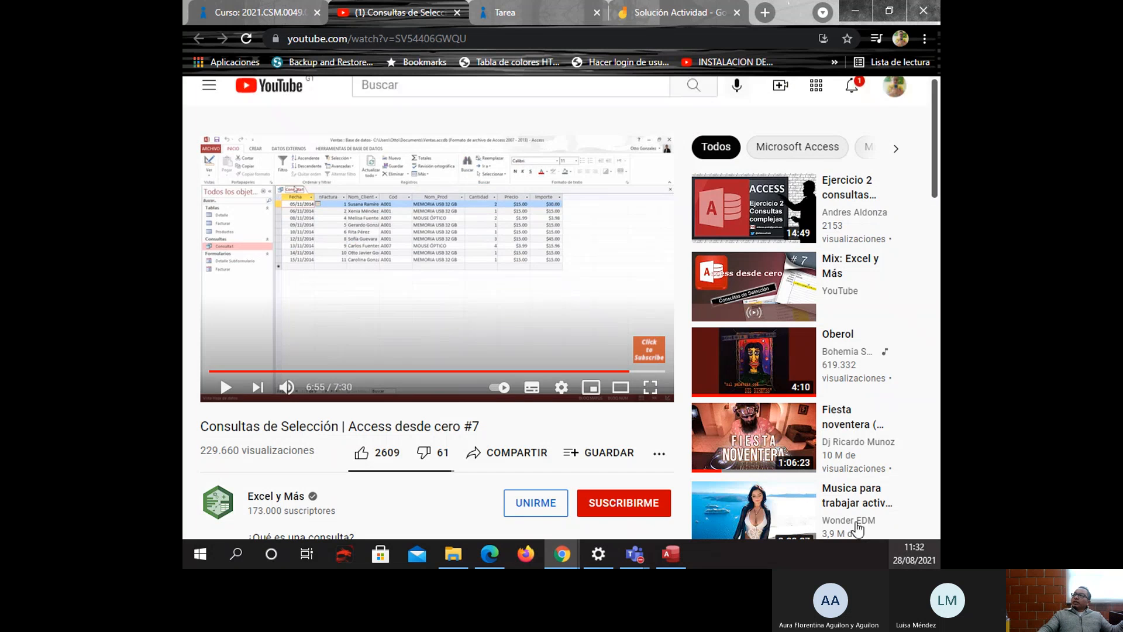
left_click(462, 18)
left_click(458, 15)
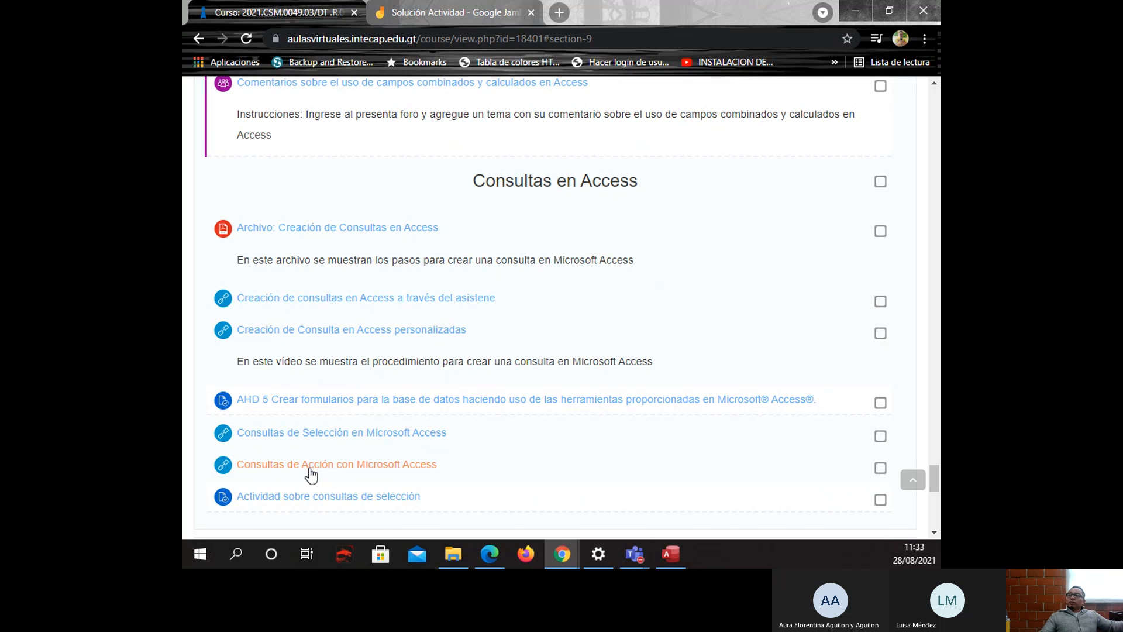
Open the course link Consultas de Acción con Microsoft Access in a new tab and show its video in full screen.
right_click(311, 472)
left_click(476, 336)
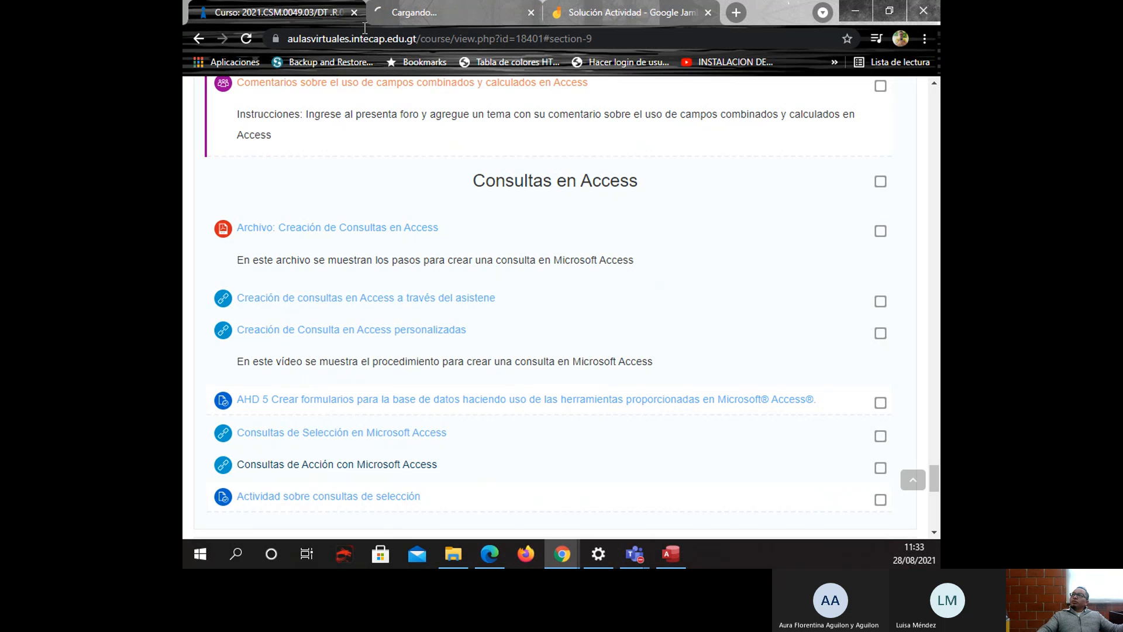
left_click(444, 14)
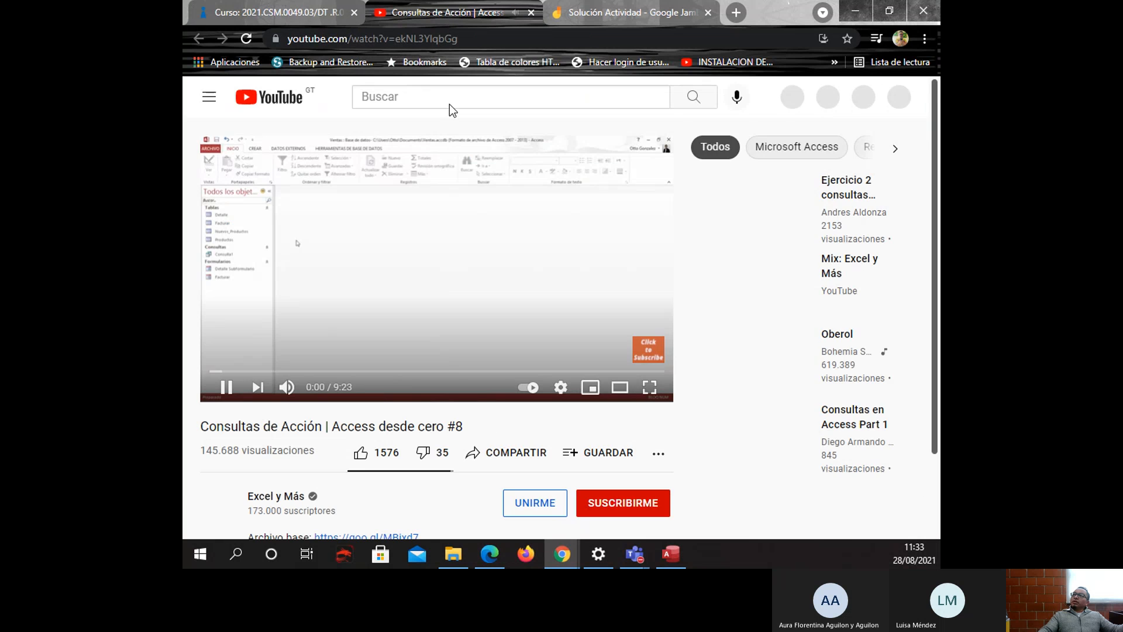
left_click(650, 387)
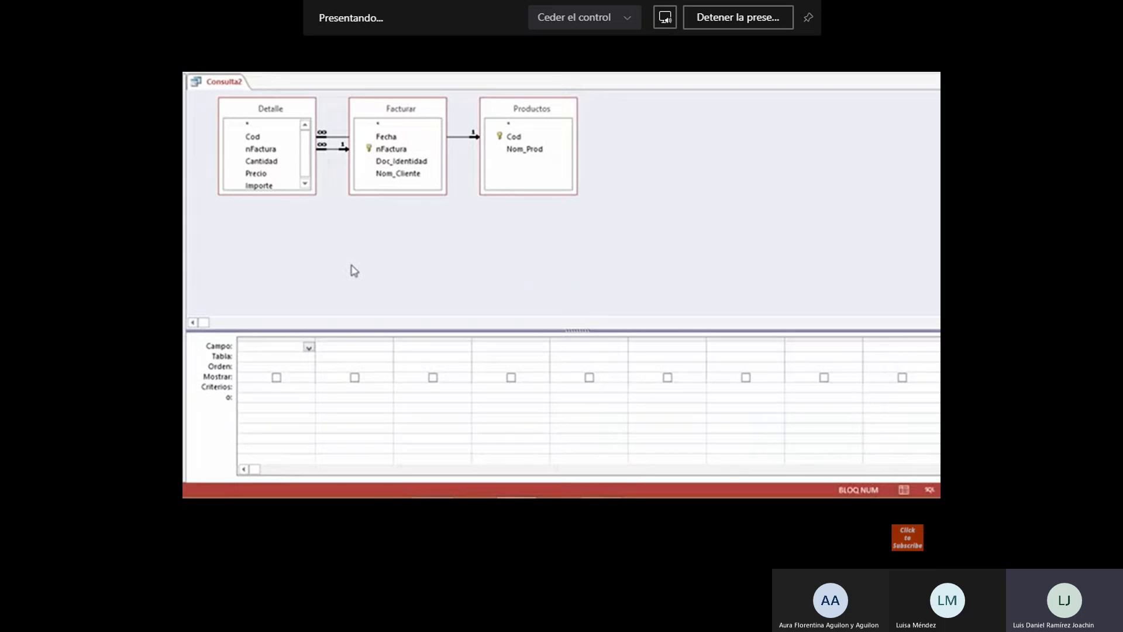
Add nFactura from Facturar, Cod from Detalle, Nom_Prod from Productos and Precio from Detalle to the grid of Consulta2.
left_click(381, 150)
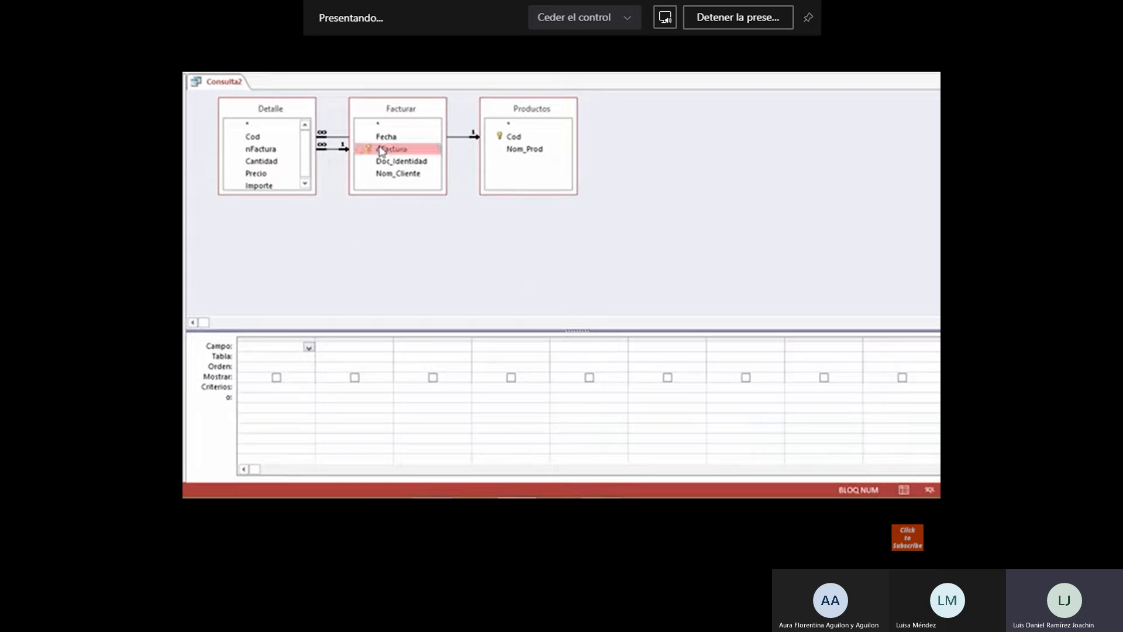
double_click(381, 149)
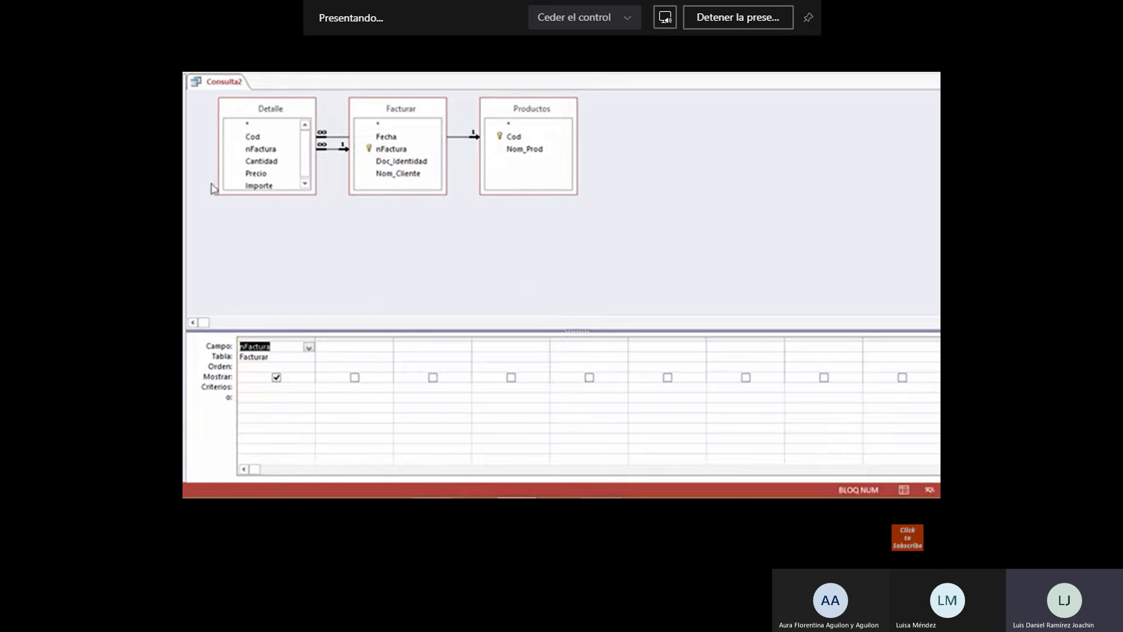
left_click(248, 139)
left_click_drag(248, 140, 374, 380)
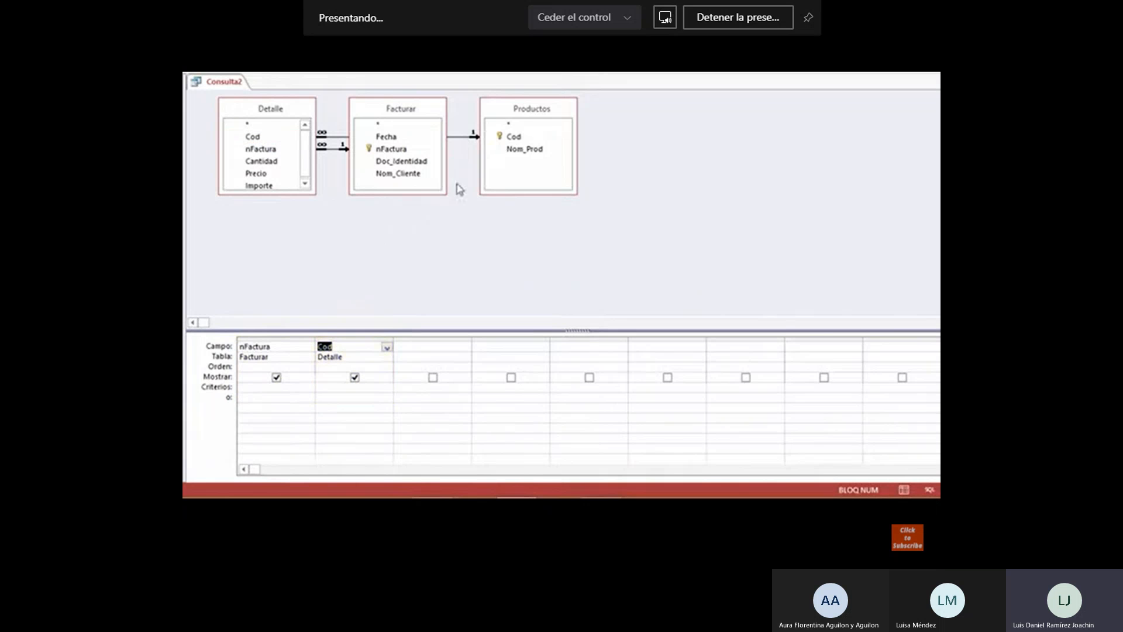
left_click(520, 151)
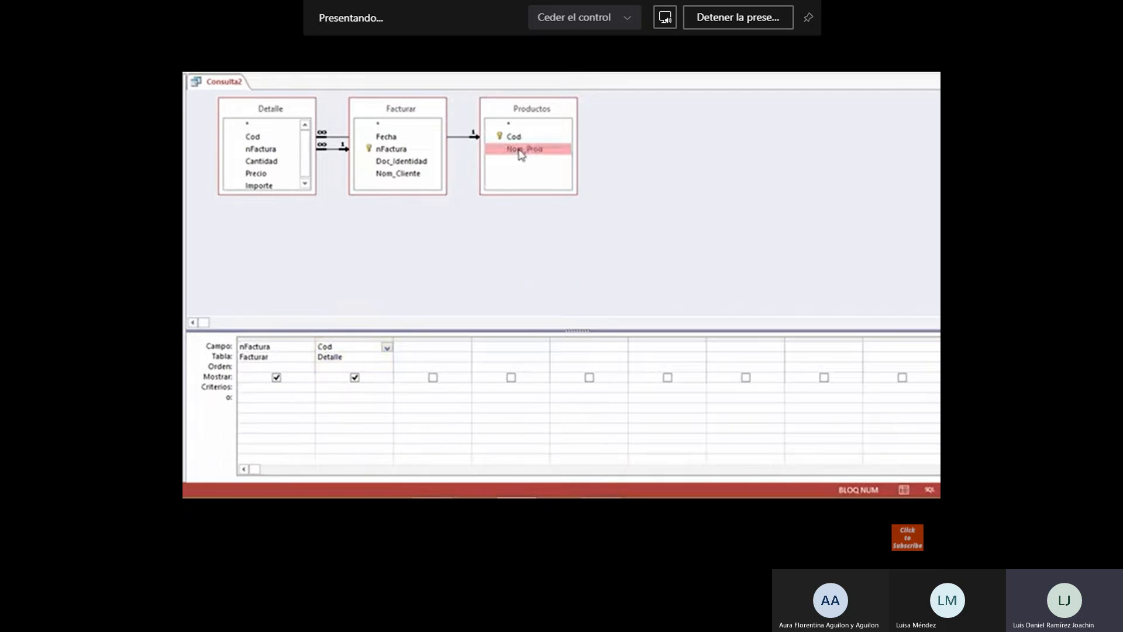
double_click(520, 151)
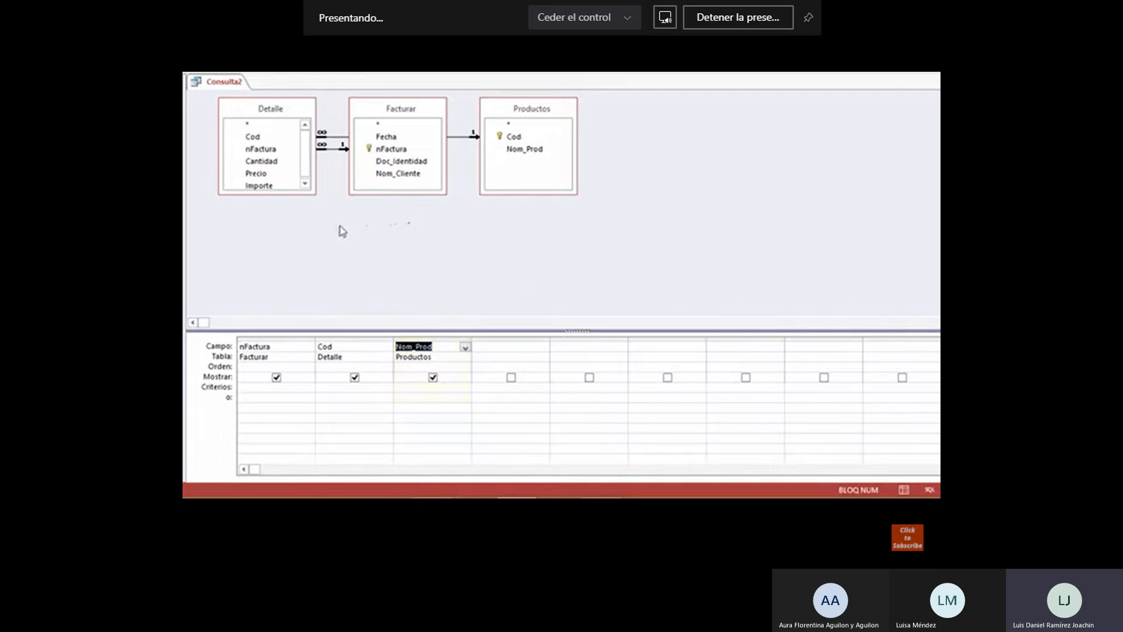
left_click(264, 175)
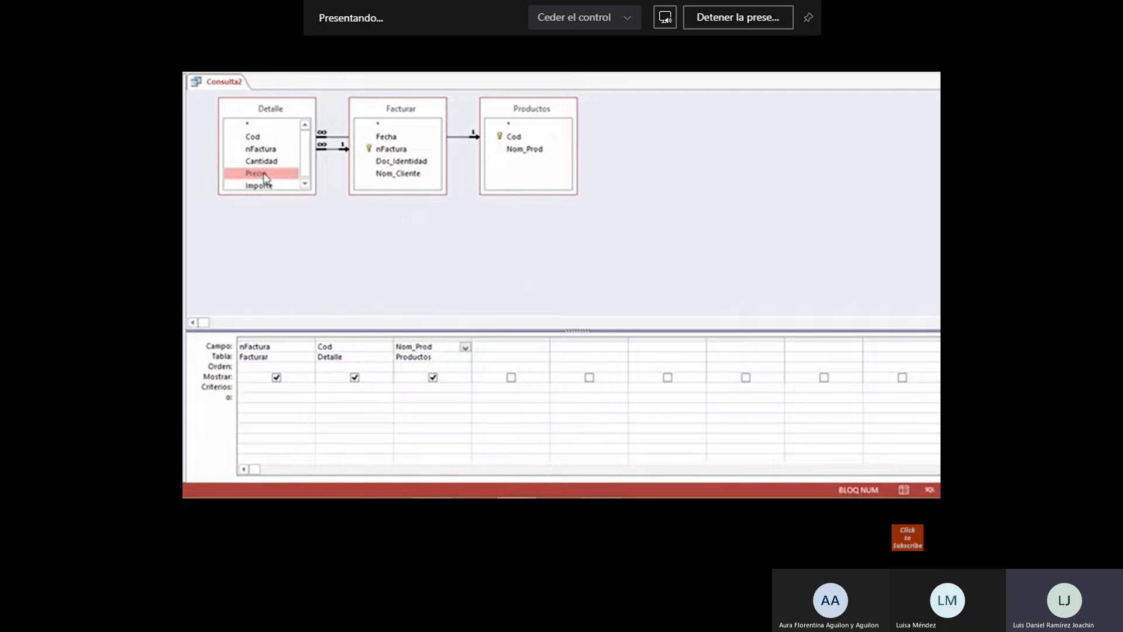
double_click(272, 173)
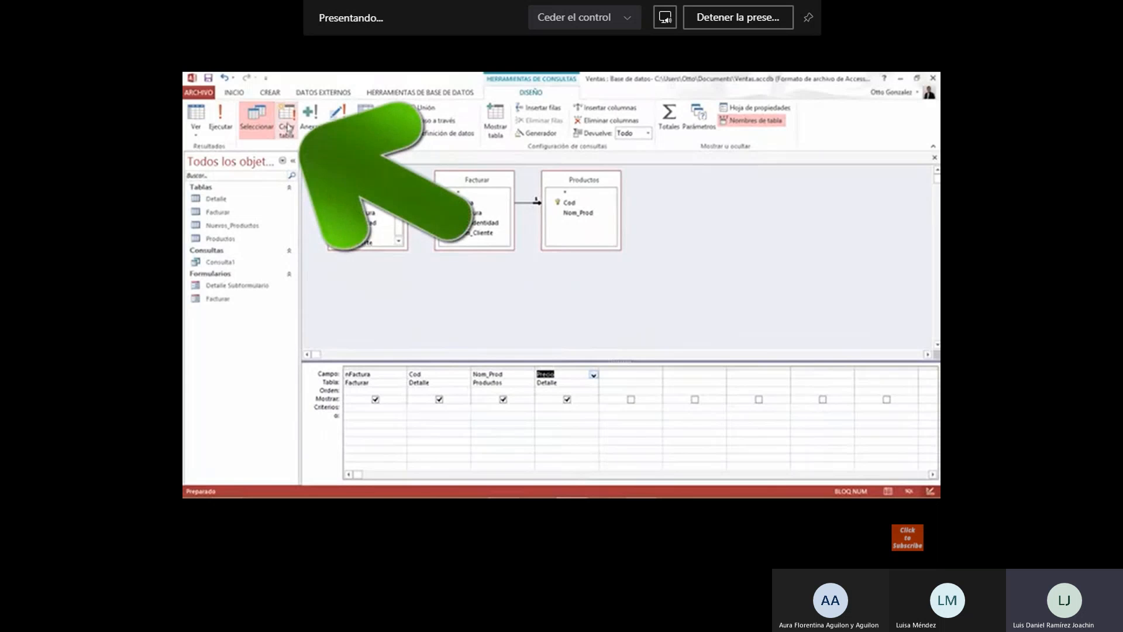
Convert Consulta2 into a make-table query for a new table Precios in the active database and show its datasheet.
left_click(287, 125)
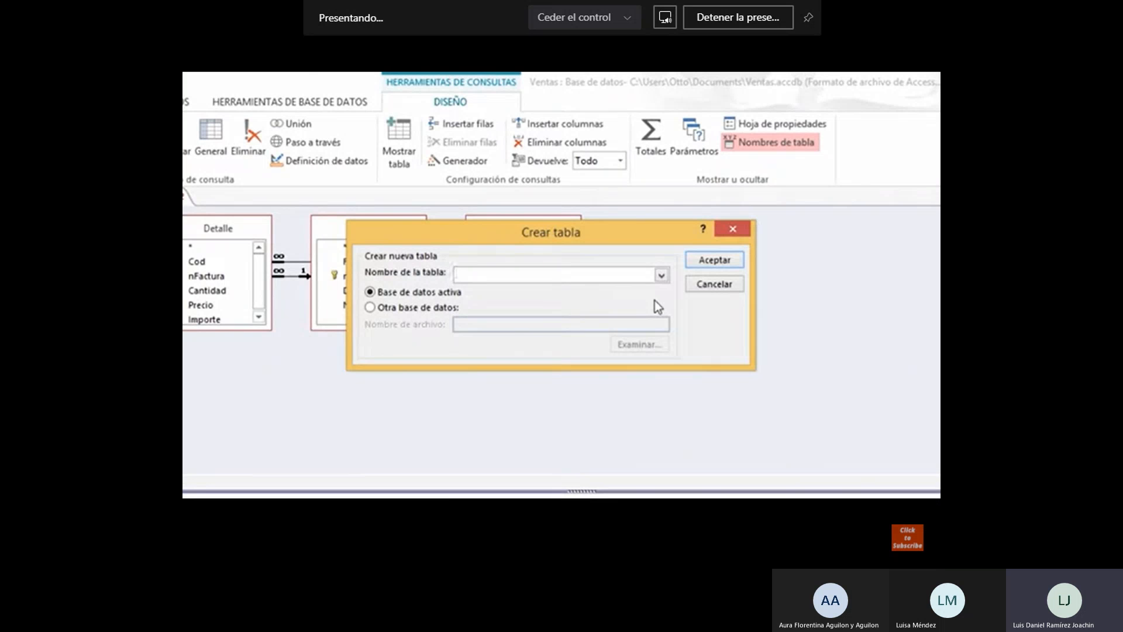
type("Precios")
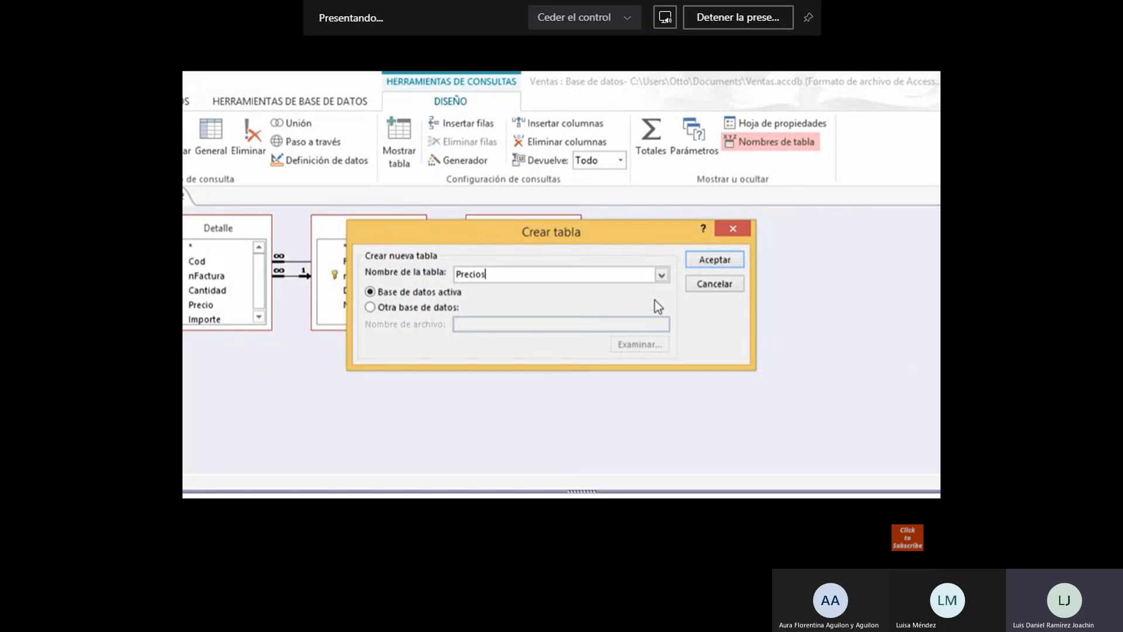
left_click(712, 259)
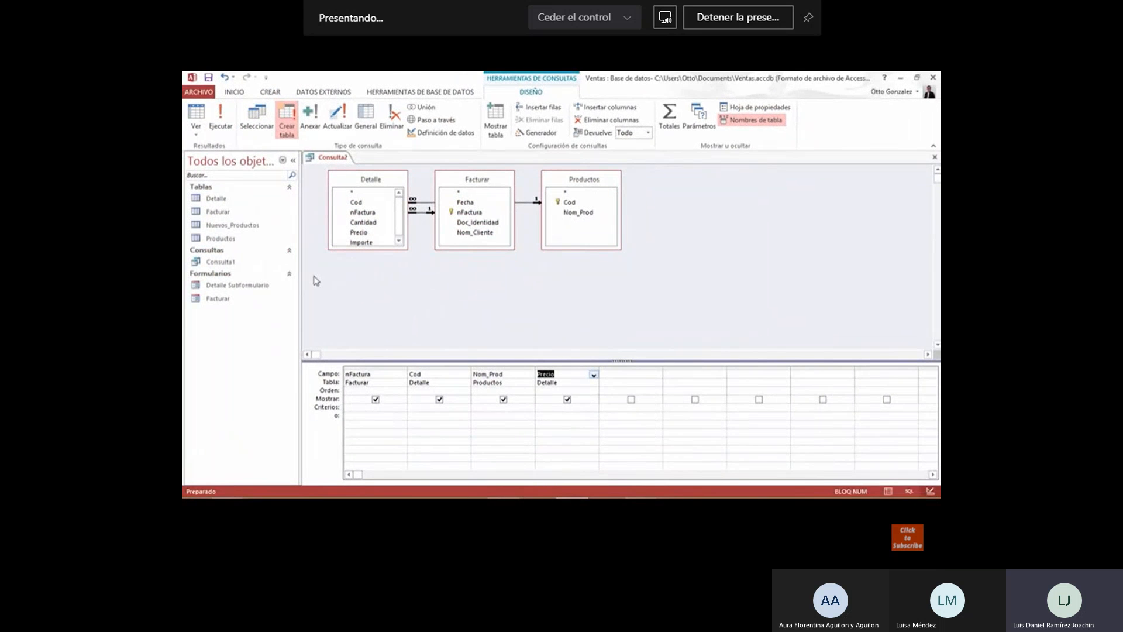
right_click(321, 162)
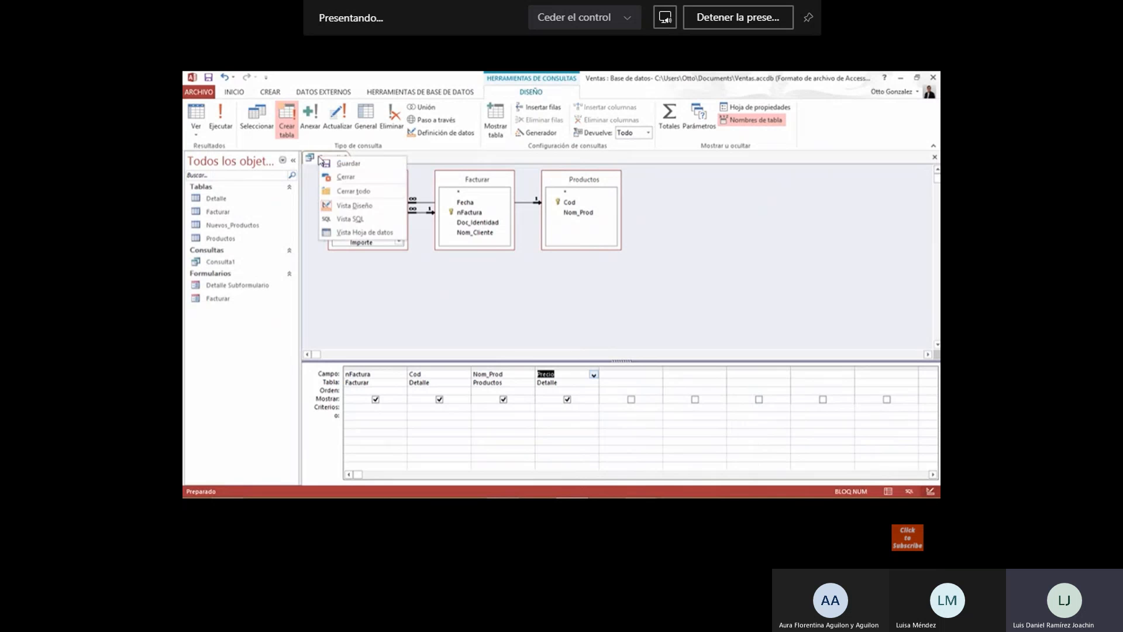
left_click(395, 235)
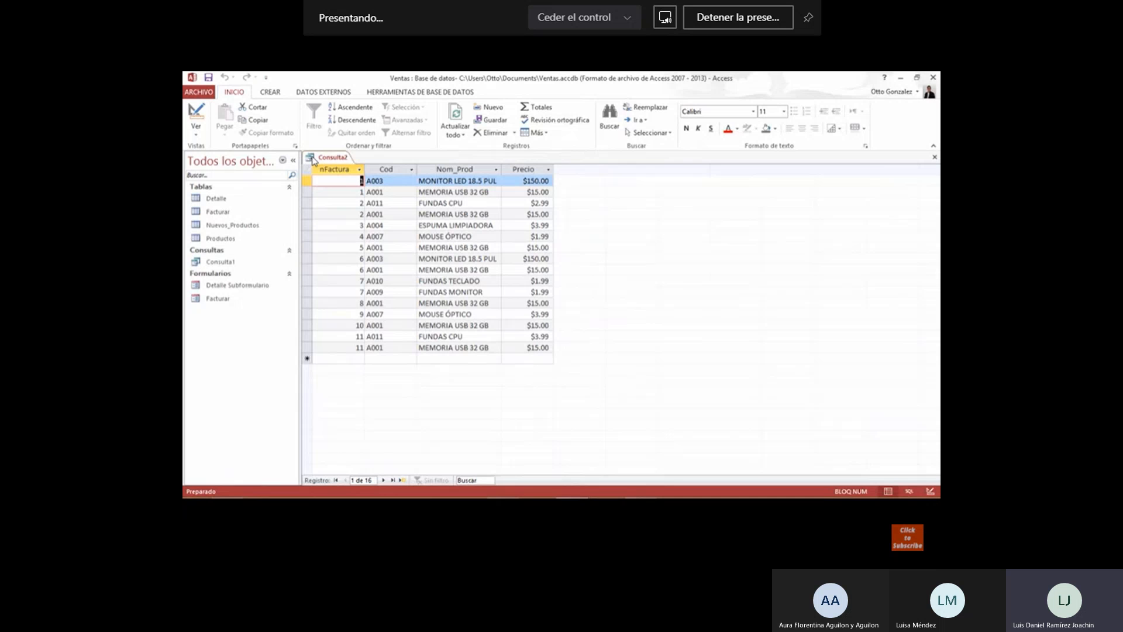
Save the make-table query as Crear Tabla Precios and close it.
right_click(313, 161)
left_click(324, 165)
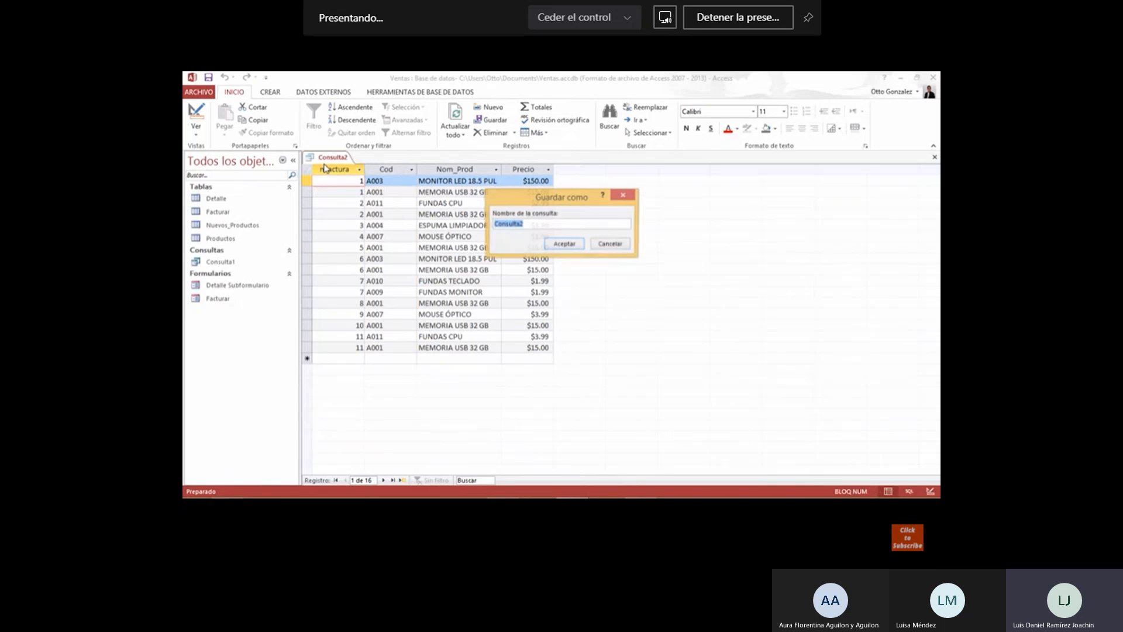
key("Caps_Lock")
type("C")
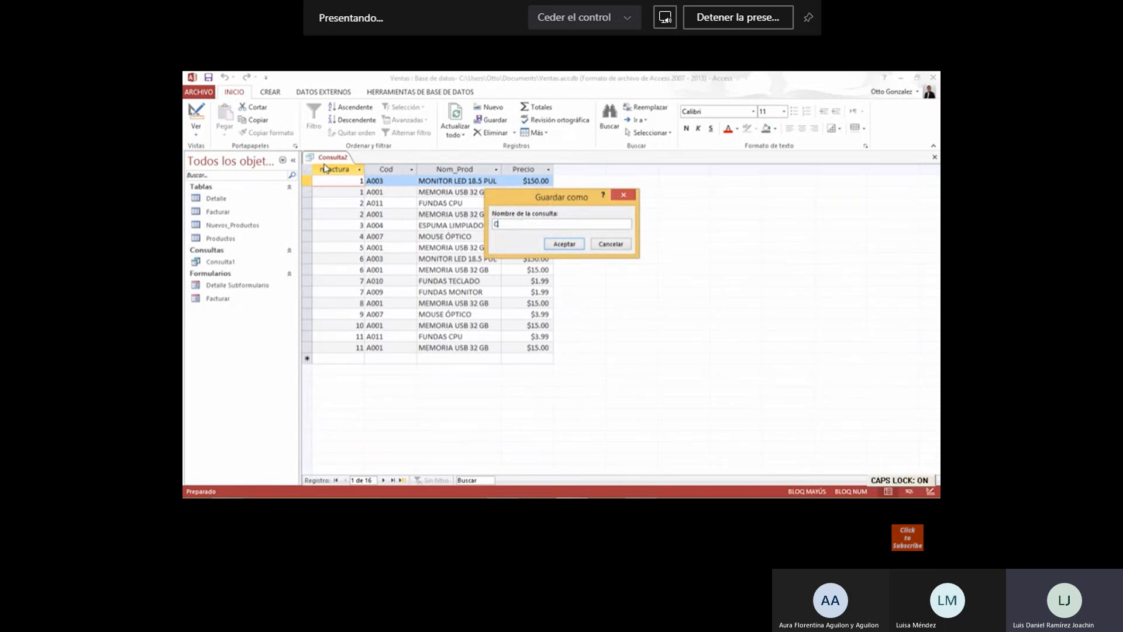
key("Caps_Lock")
type("rear")
key("Caps_Lock")
type("T")
key("Caps_Lock")
type("abla")
key("Caps_Lock")
type("P")
key("Caps_Lock")
type("recios")
key("Return")
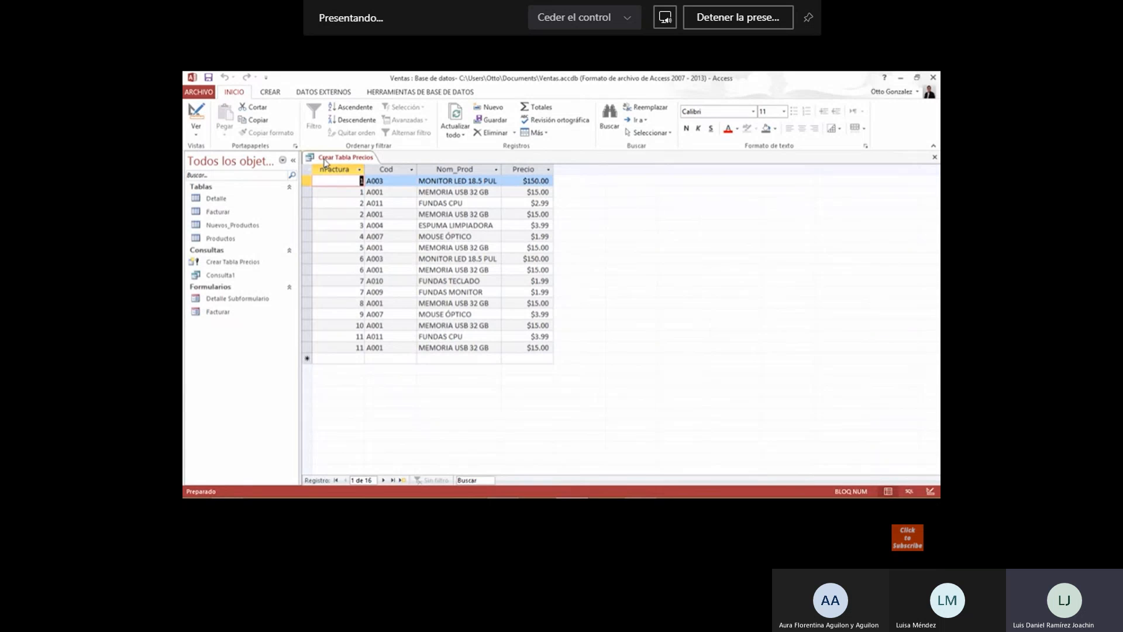
right_click(325, 162)
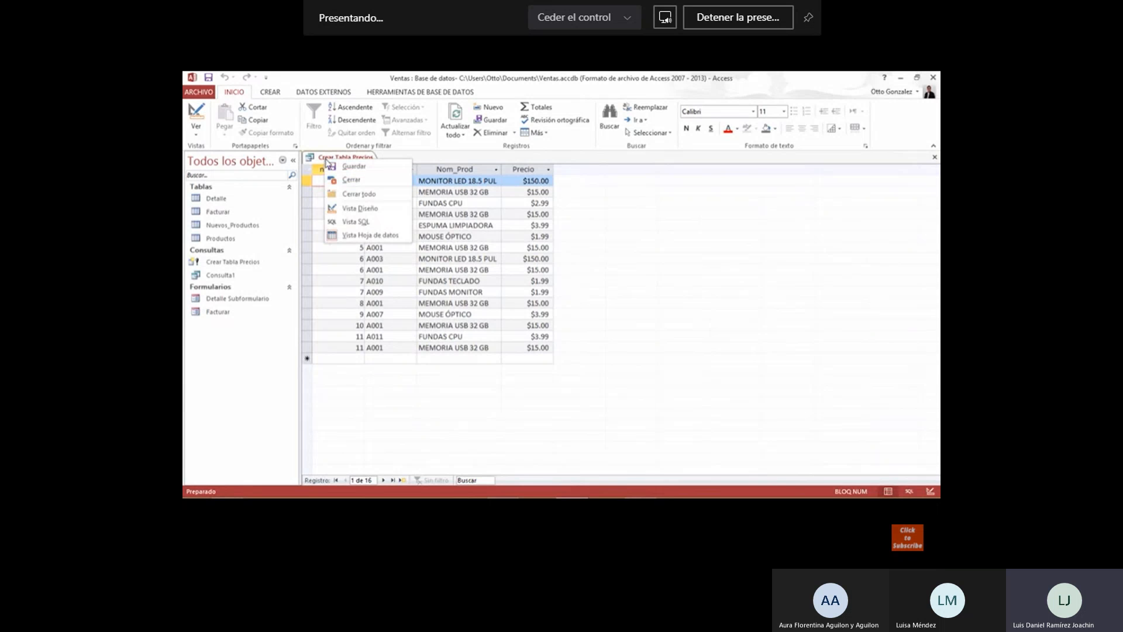
left_click(343, 184)
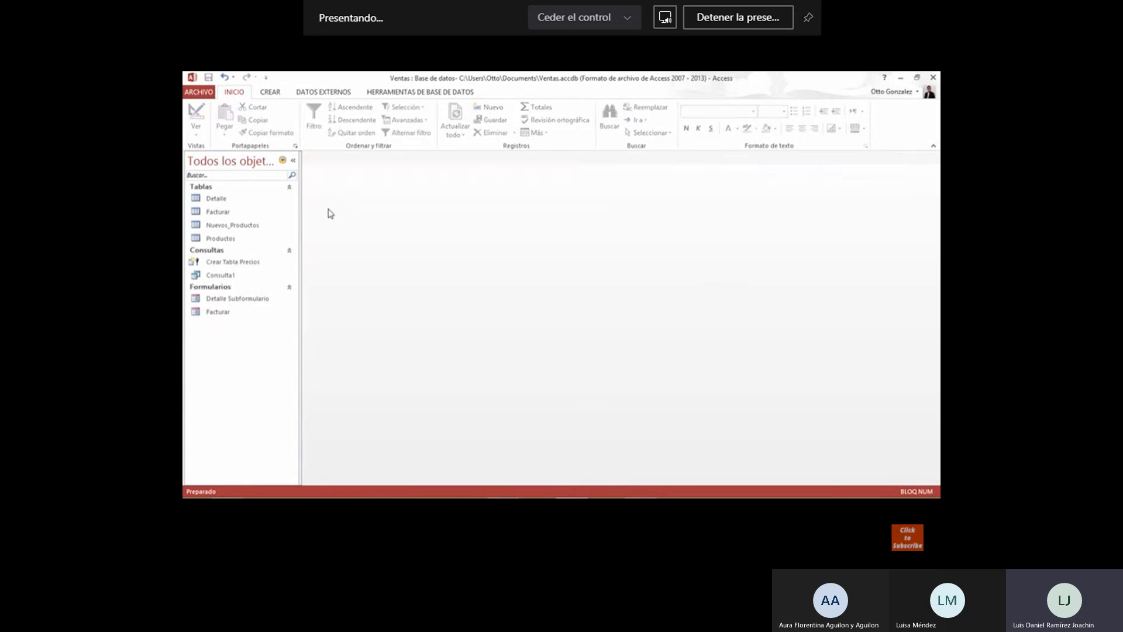
Run the query Crear Tabla Precios, accepting the creation of the table, and open the Precios table.
double_click(247, 264)
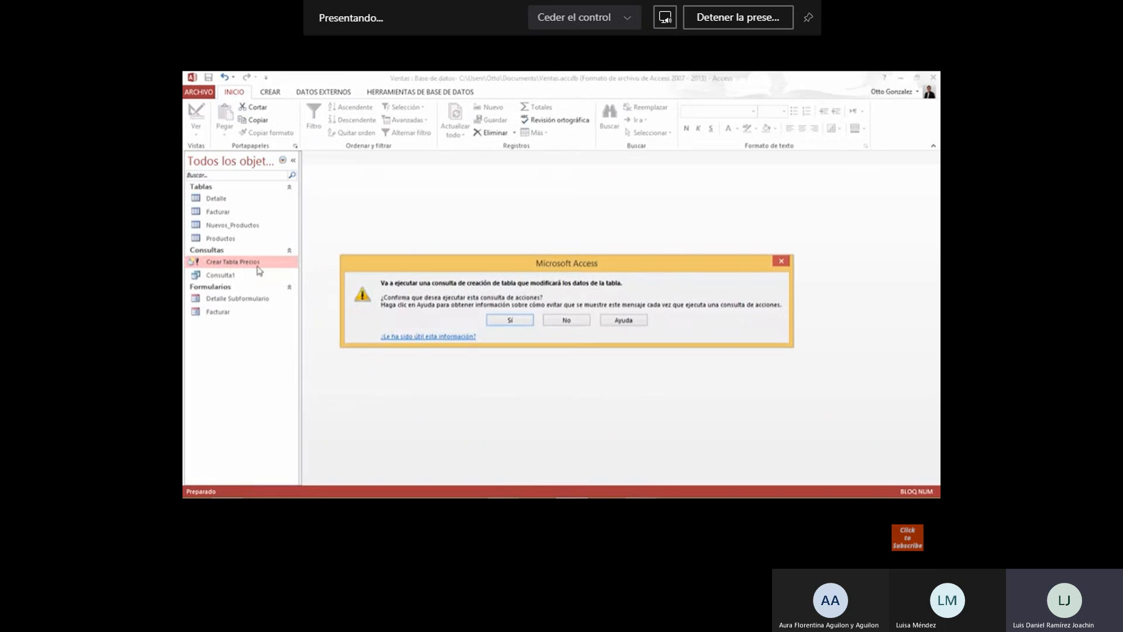
left_click(509, 321)
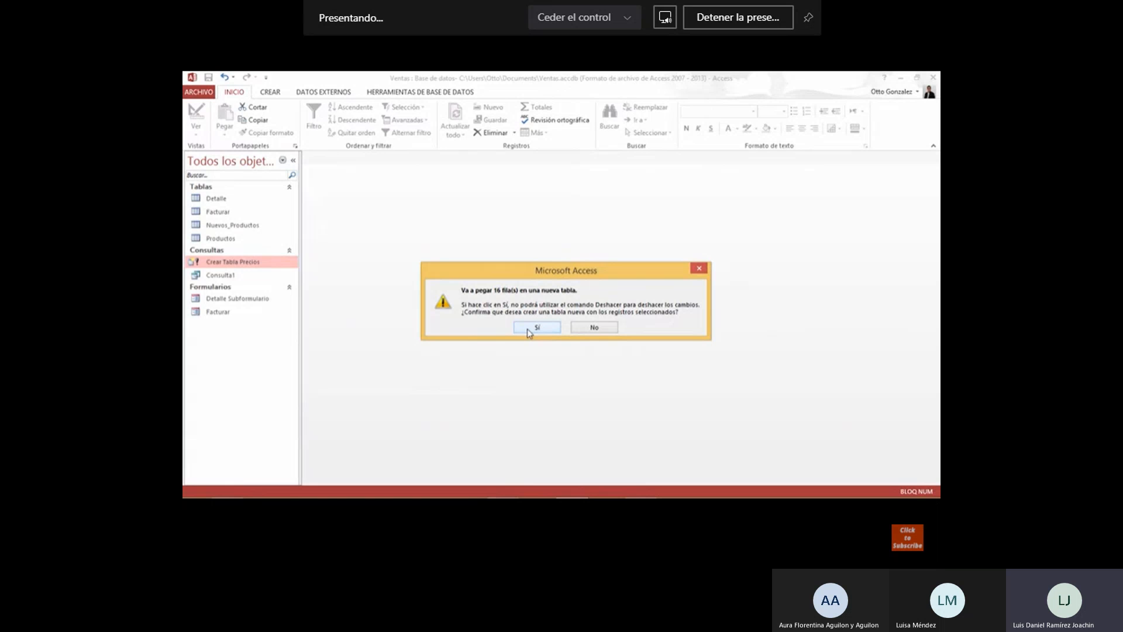
left_click(536, 328)
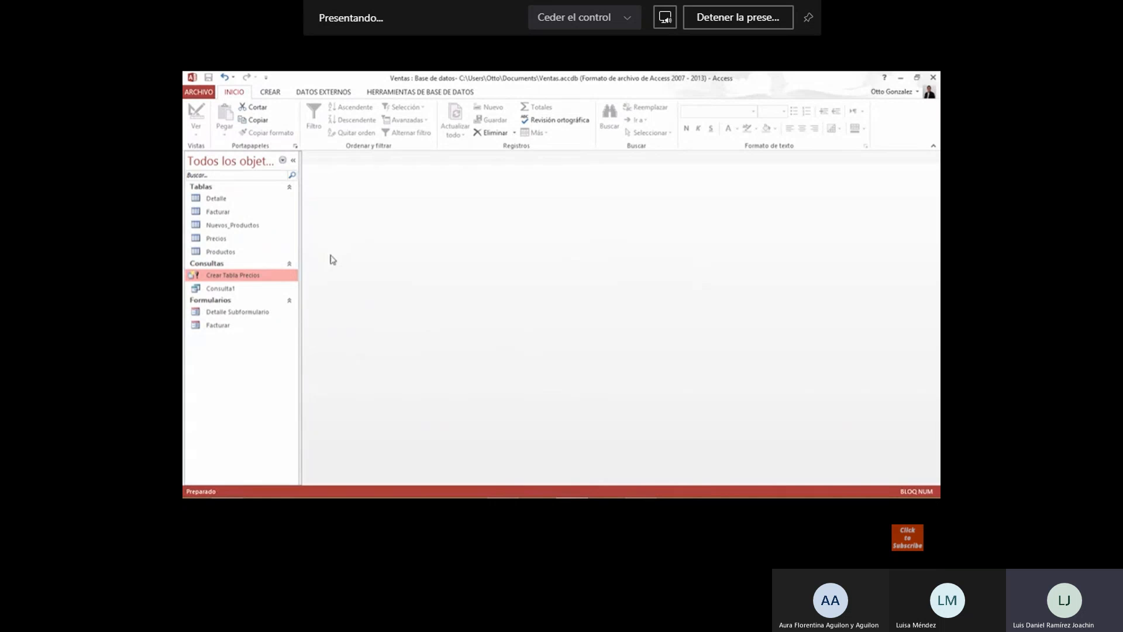
left_click(266, 240)
double_click(279, 241)
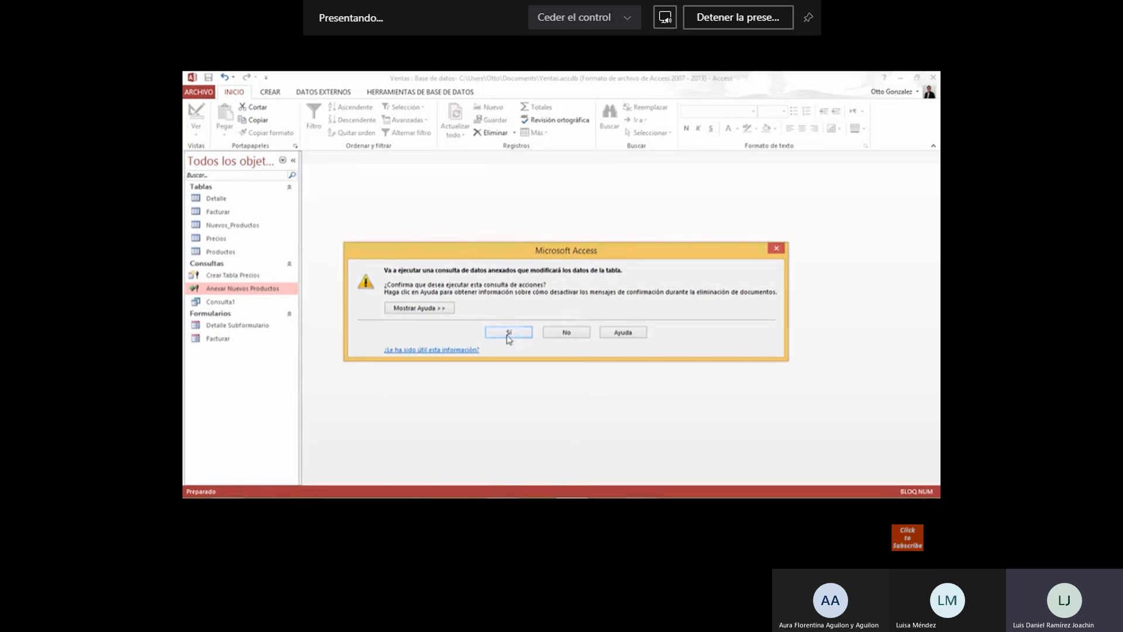
Confirm running the append query Anexar Nuevos Productos and open the Productos table.
left_click(507, 335)
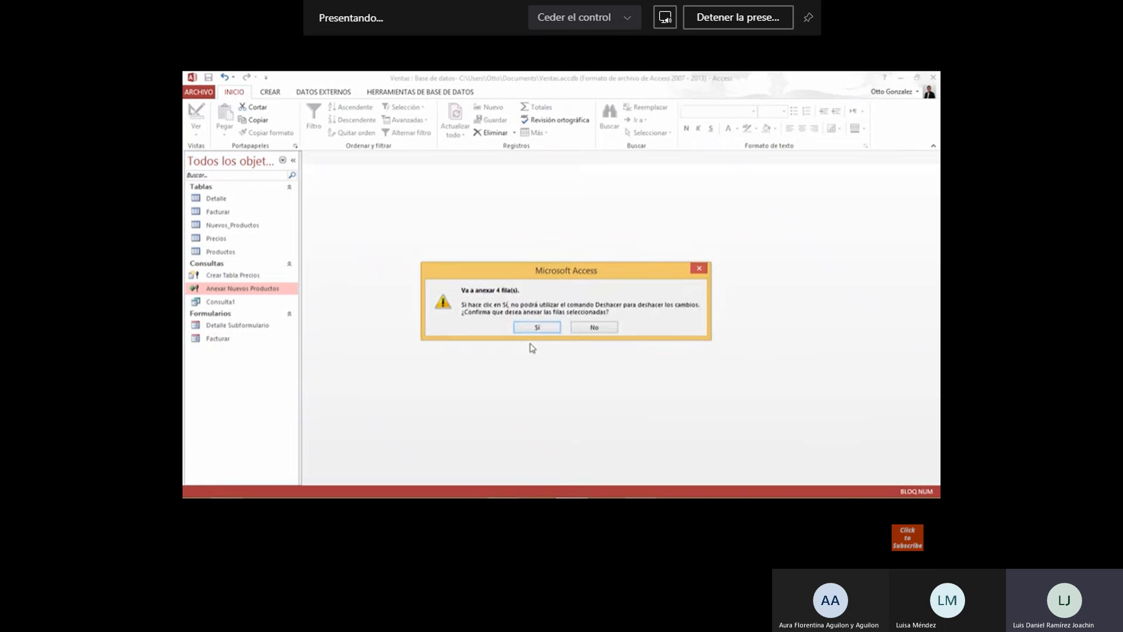
left_click(535, 327)
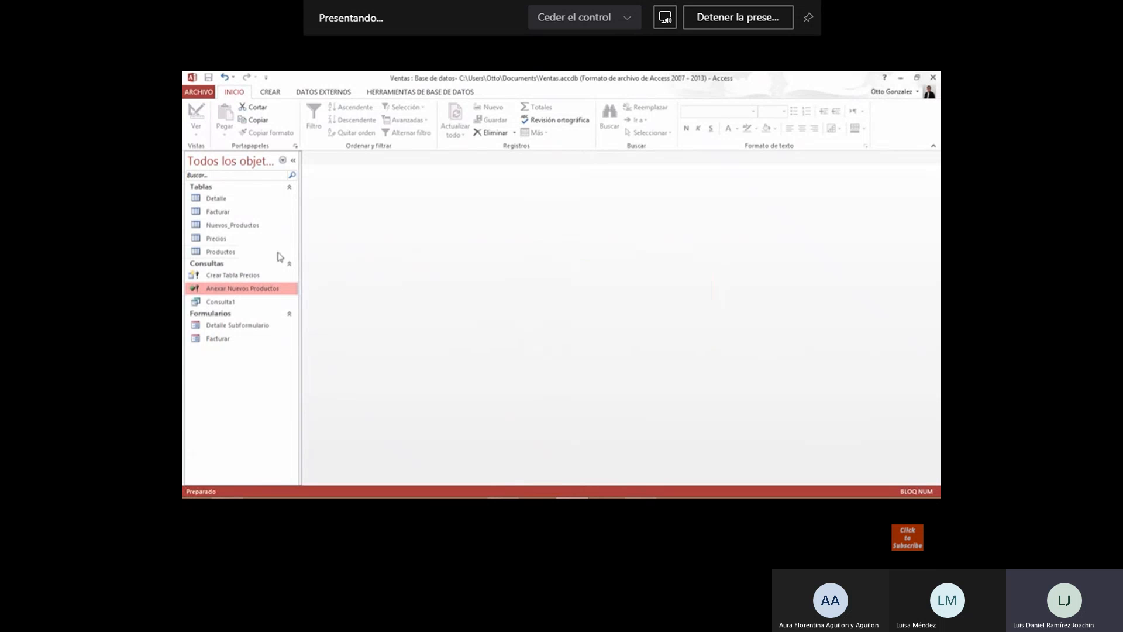
double_click(257, 253)
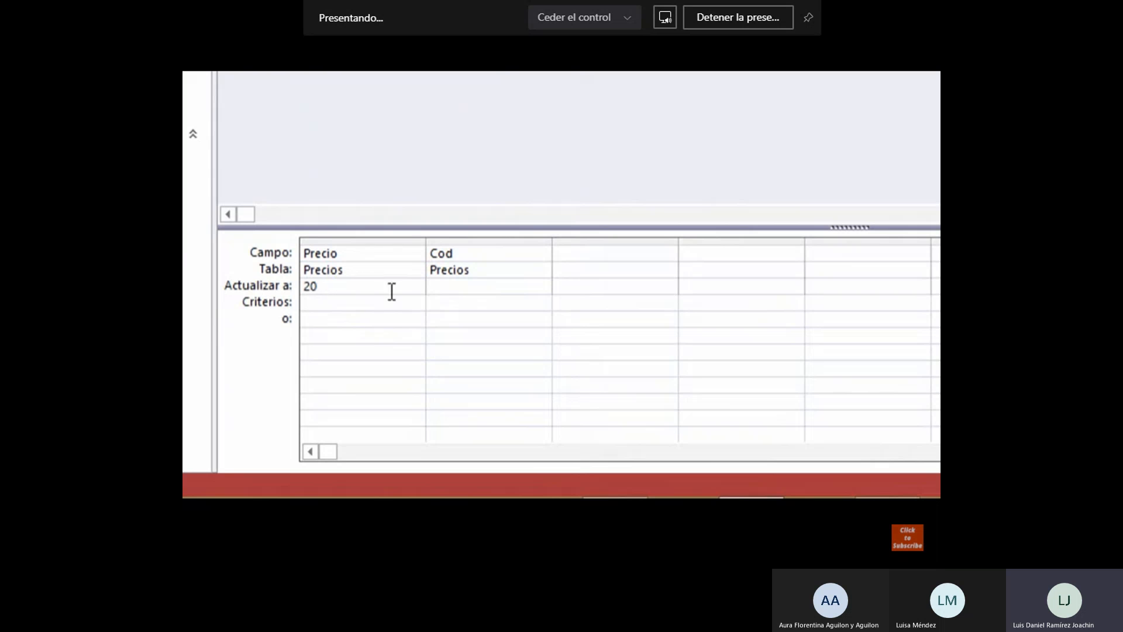
Set the Cod criterion to A001 in the update query on Precios and save the query as Consulta de Actualizacion.
left_click(455, 304)
type("A001")
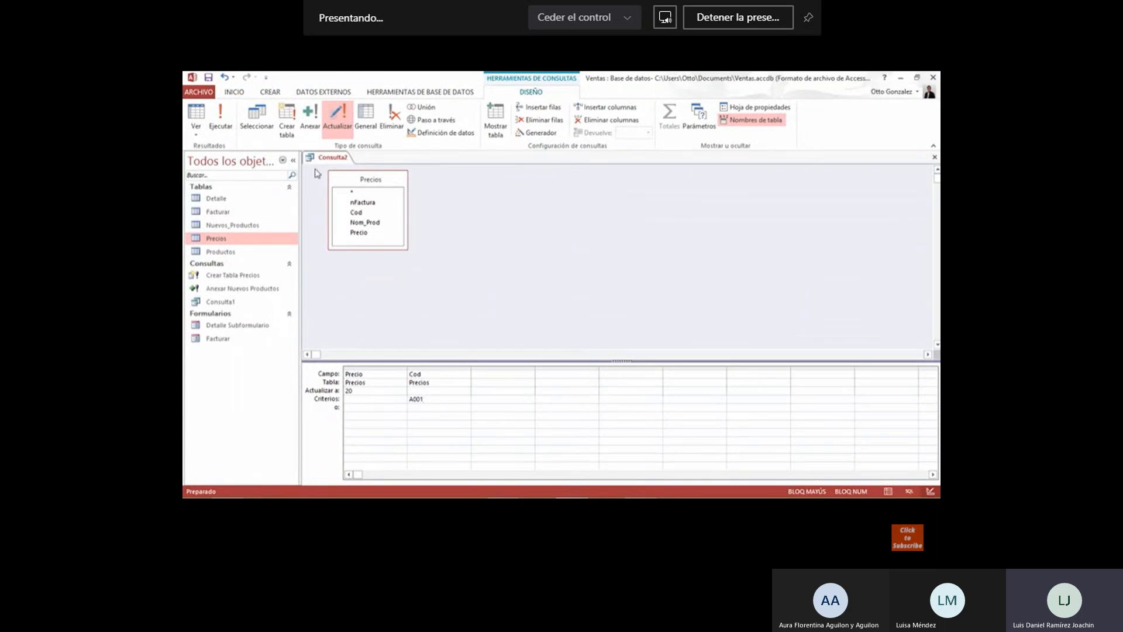
right_click(323, 163)
left_click(332, 169)
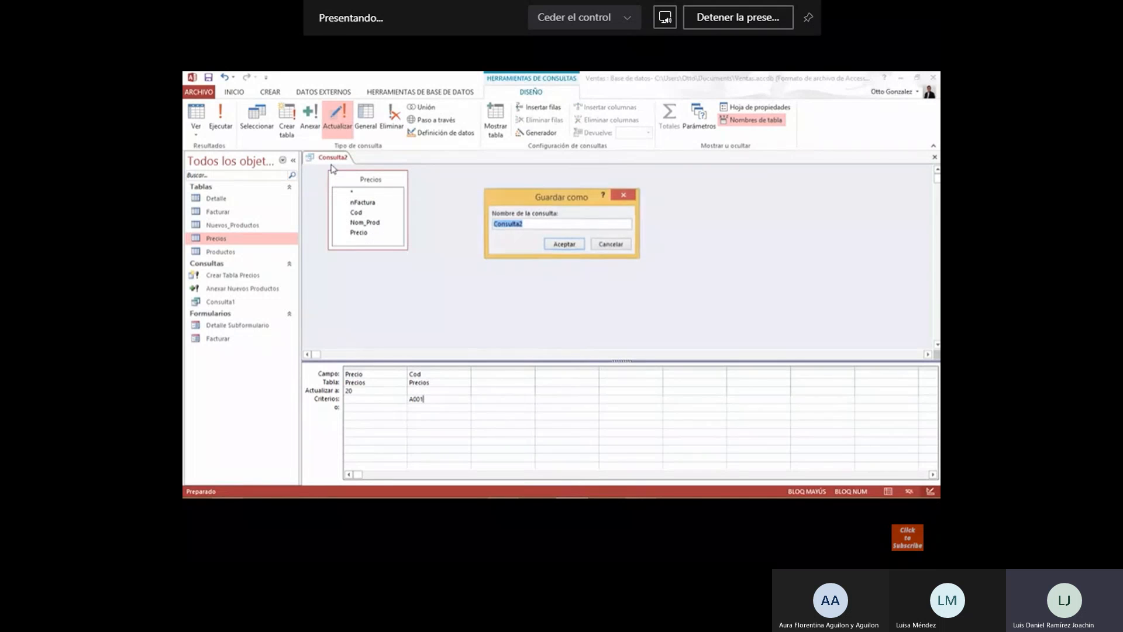
key("Caps_Lock")
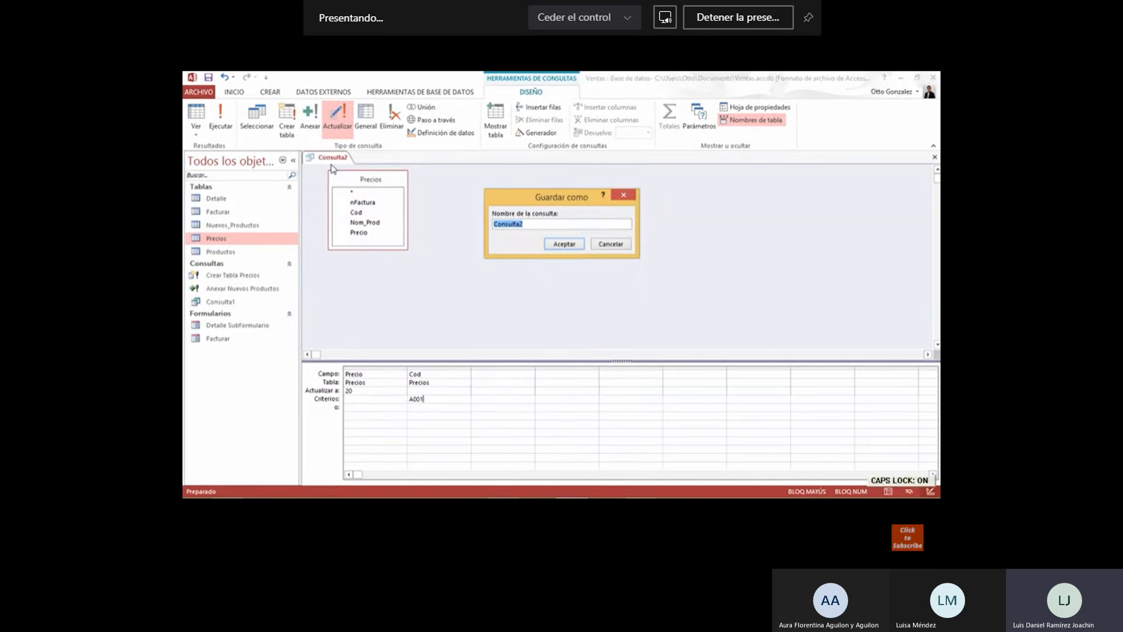
type("Consulta de Actua")
type("lizacion")
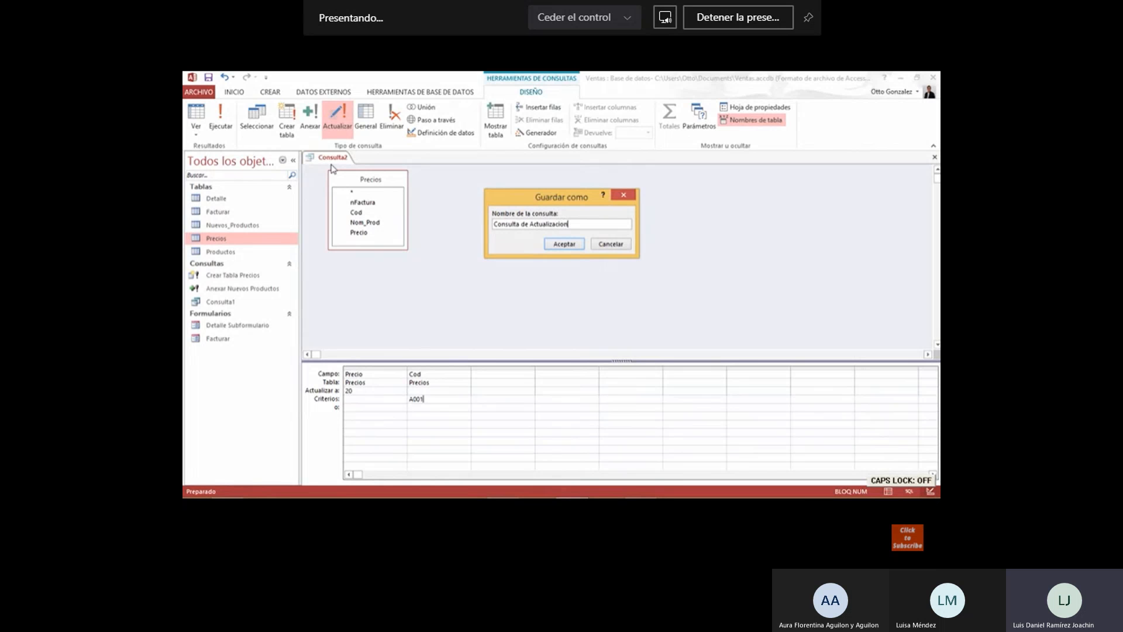
key("Return")
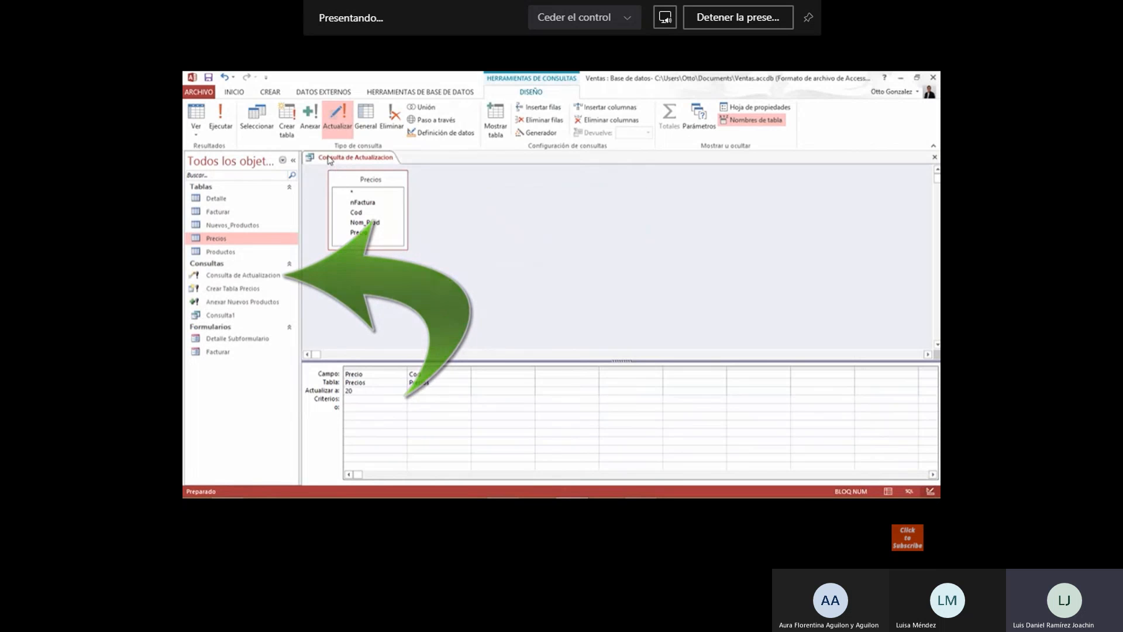
Close the update query, run Consulta de Actualizacion and accept updating the records in the Precios table.
right_click(329, 160)
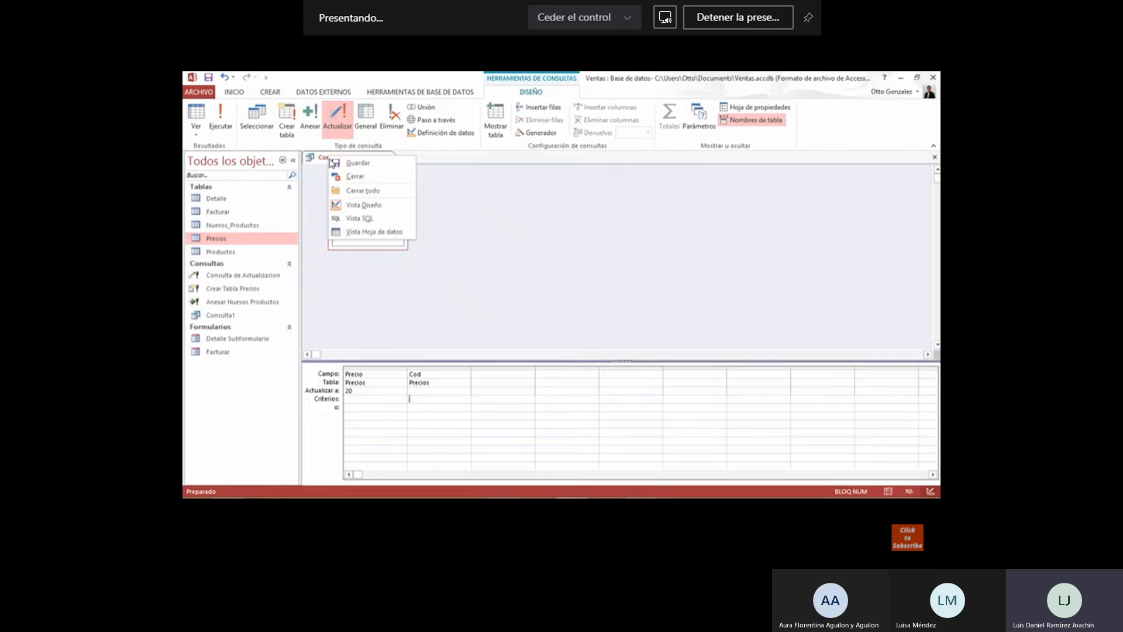
left_click(360, 187)
double_click(248, 276)
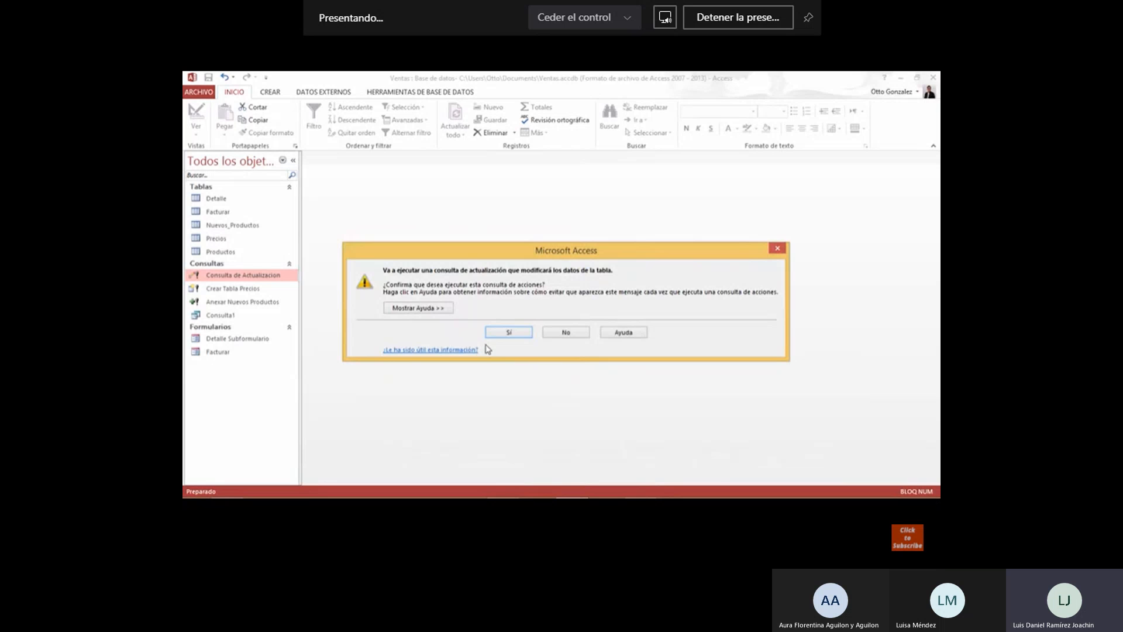
left_click(496, 333)
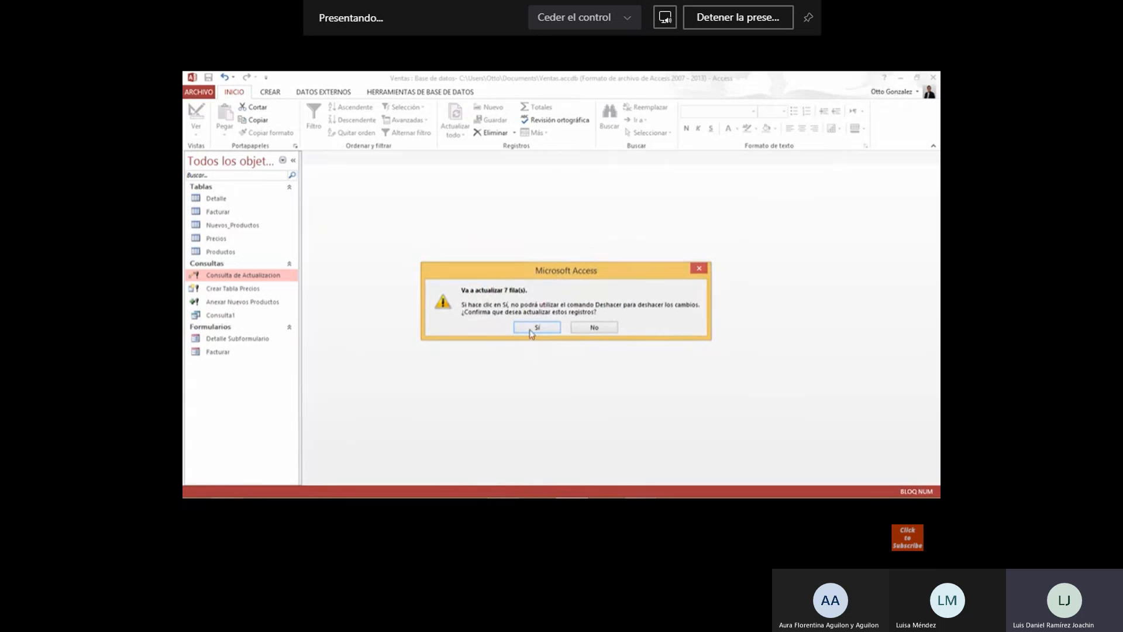
left_click(537, 327)
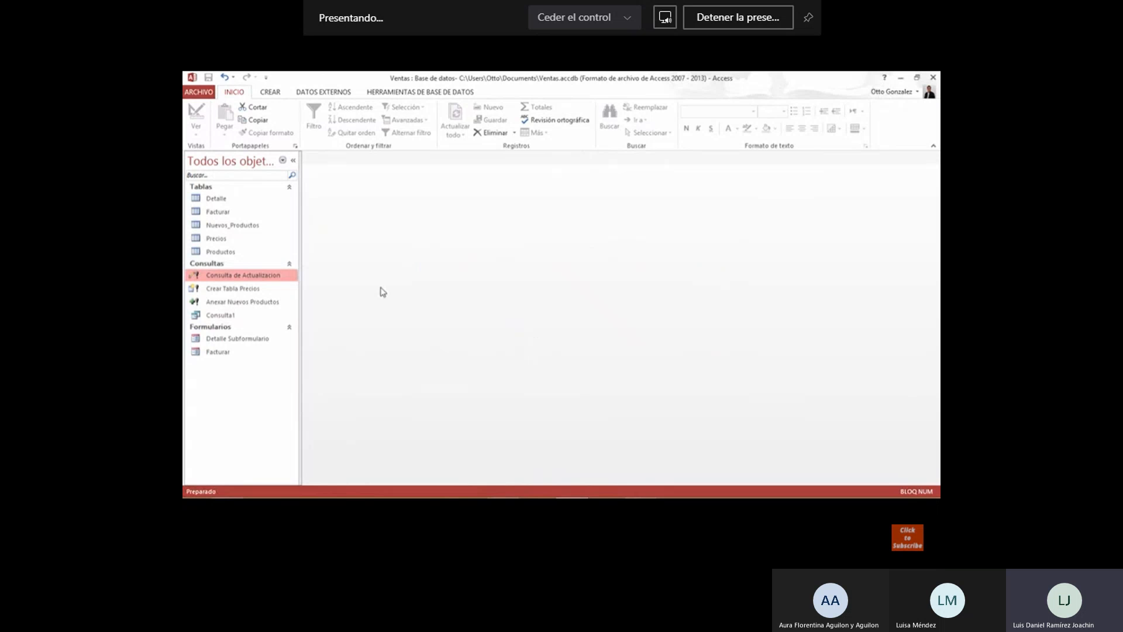
Open the Precios table and sort its records by Cod from A to Z.
left_click(220, 239)
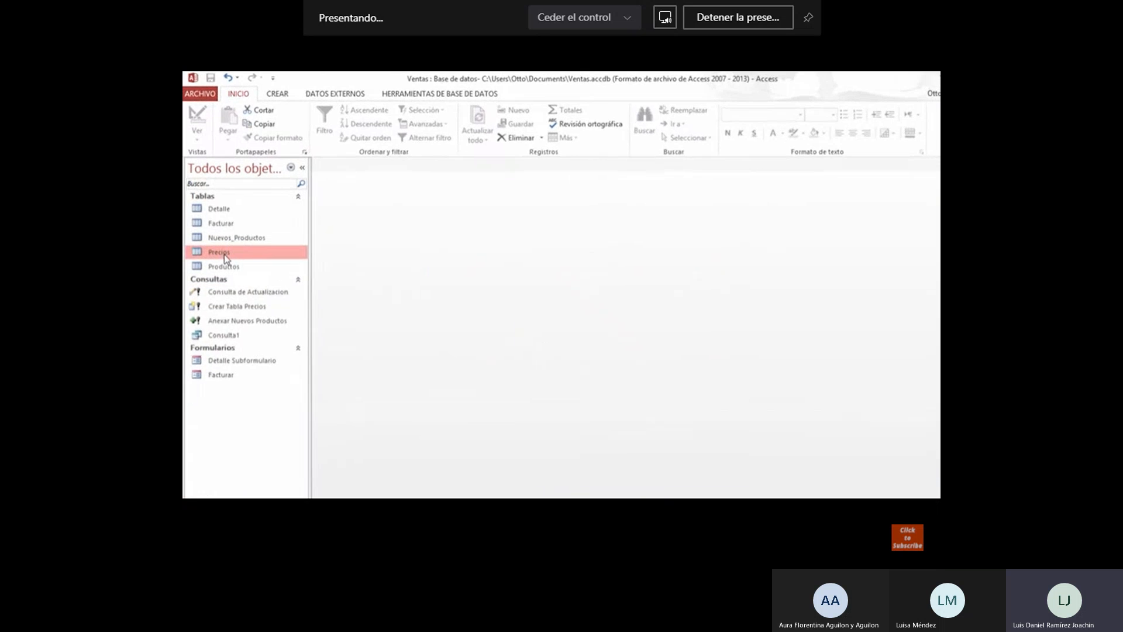
double_click(226, 259)
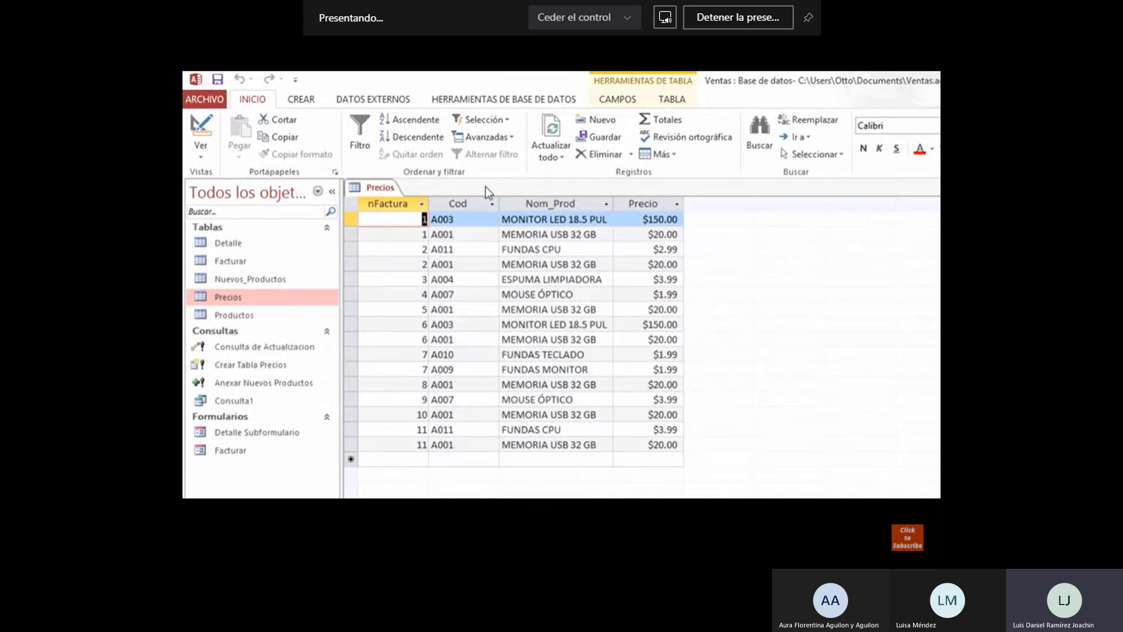
left_click(492, 203)
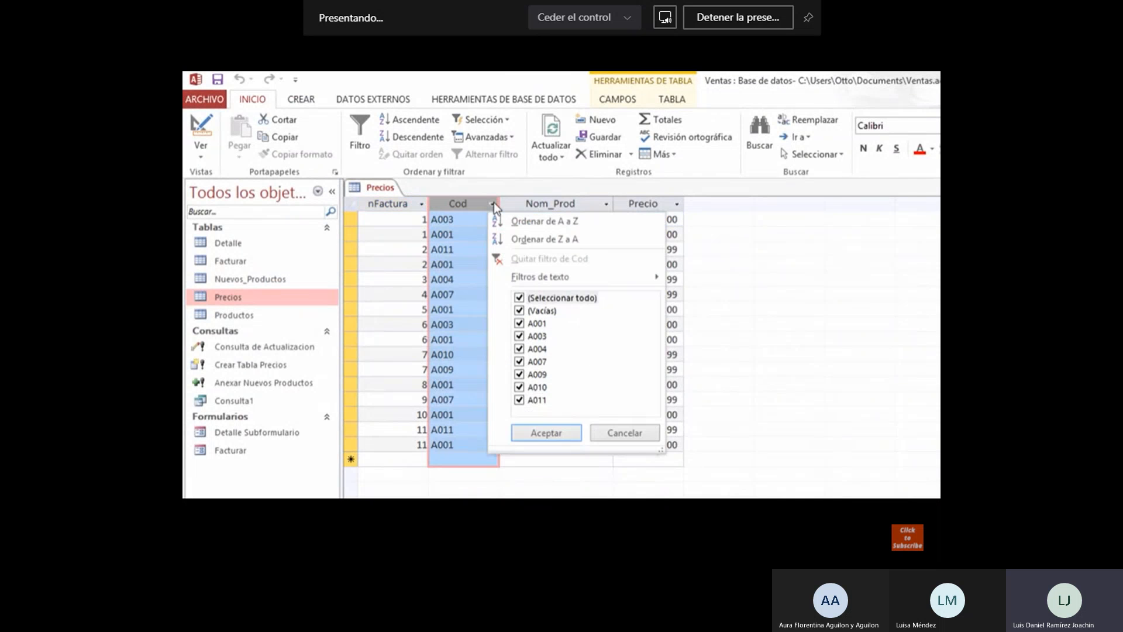
left_click(524, 226)
left_click(463, 218)
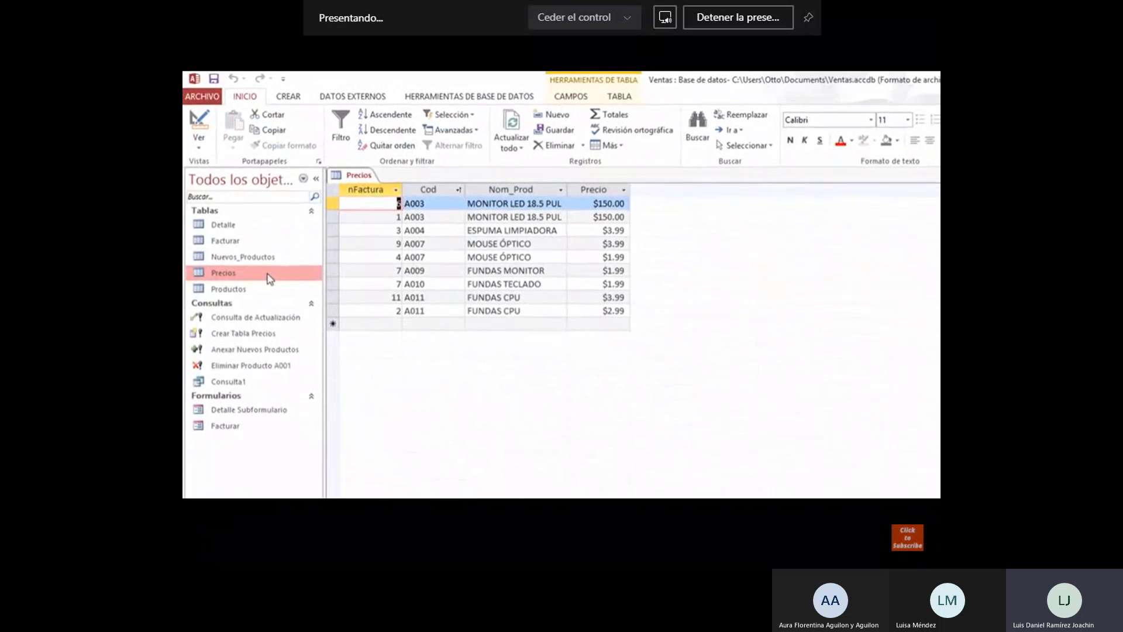
Pause the action queries video, exit full screen and close its browser tab, and close the open Access window.
mouse_move(557, 293)
left_click(636, 323)
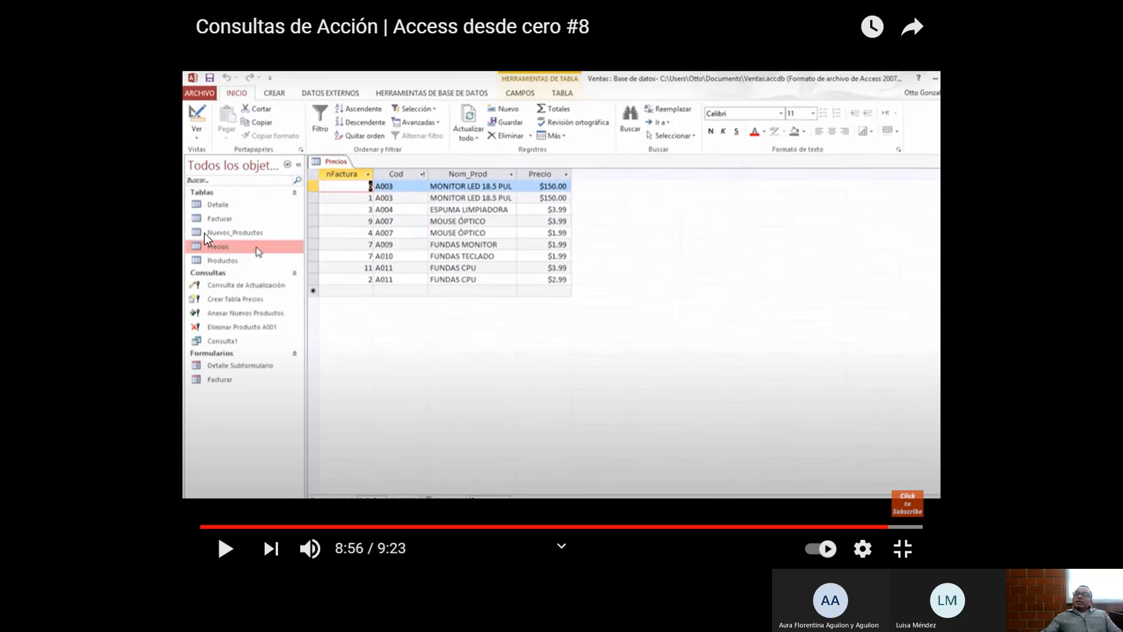
left_click(903, 550)
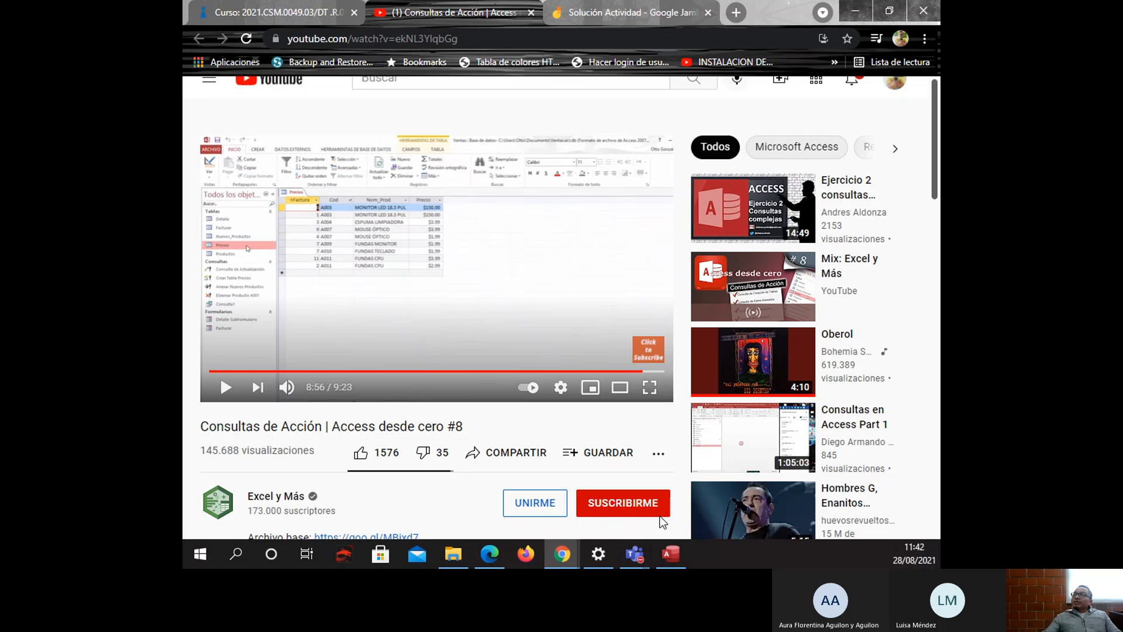
left_click(531, 13)
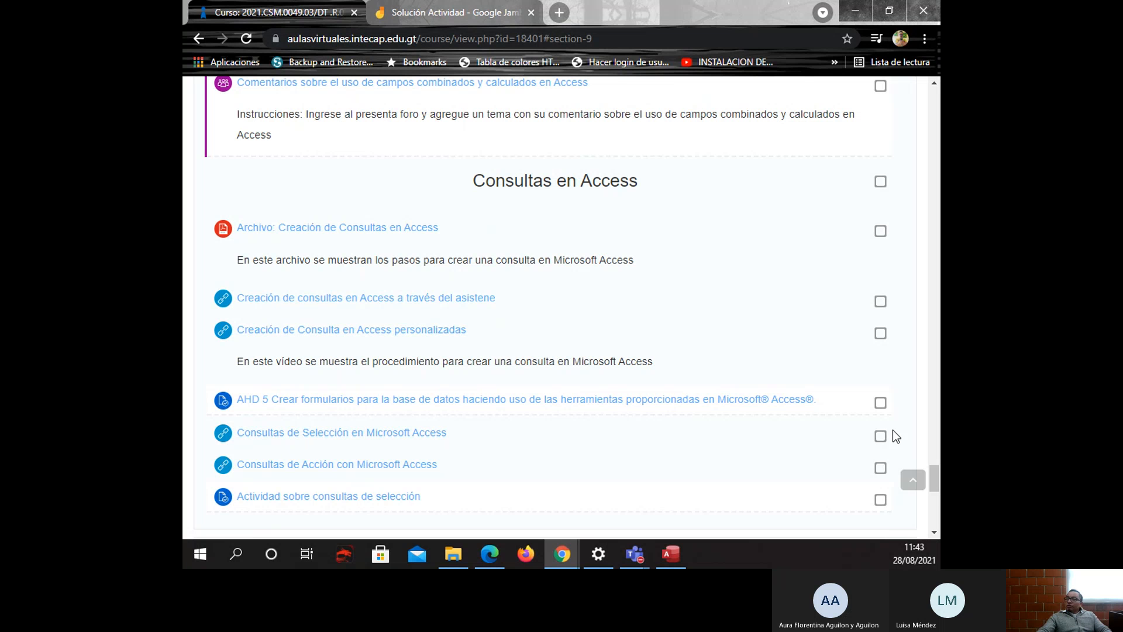
left_click(671, 553)
left_click(929, 9)
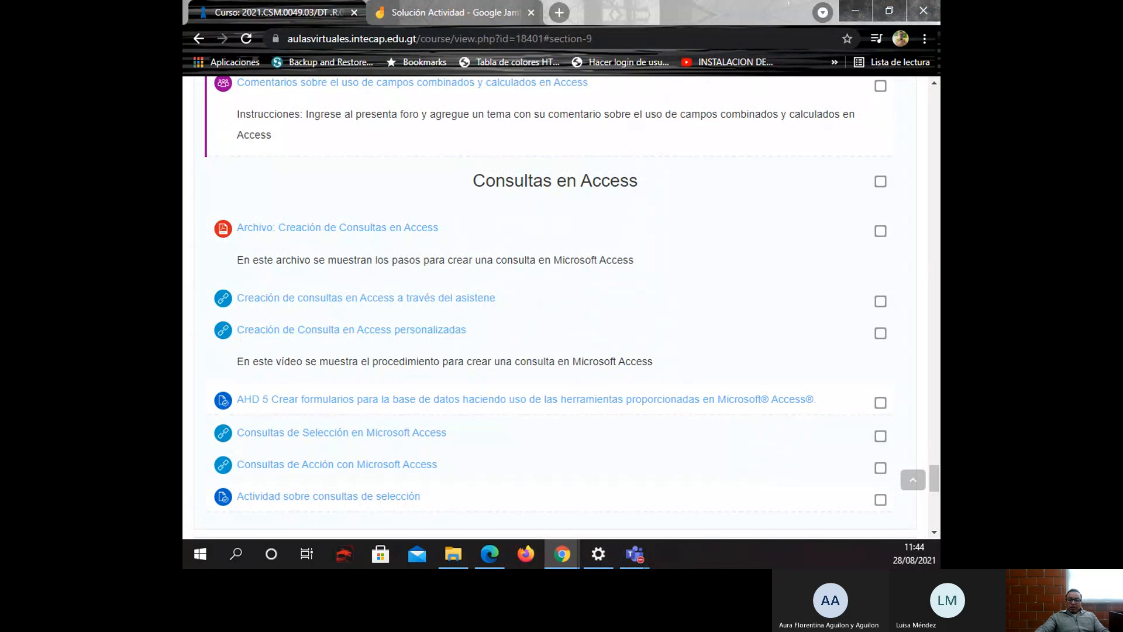
Switch to the Ventas de autos database in Access and open the Autos and Ventas tables.
key("alt+Tab")
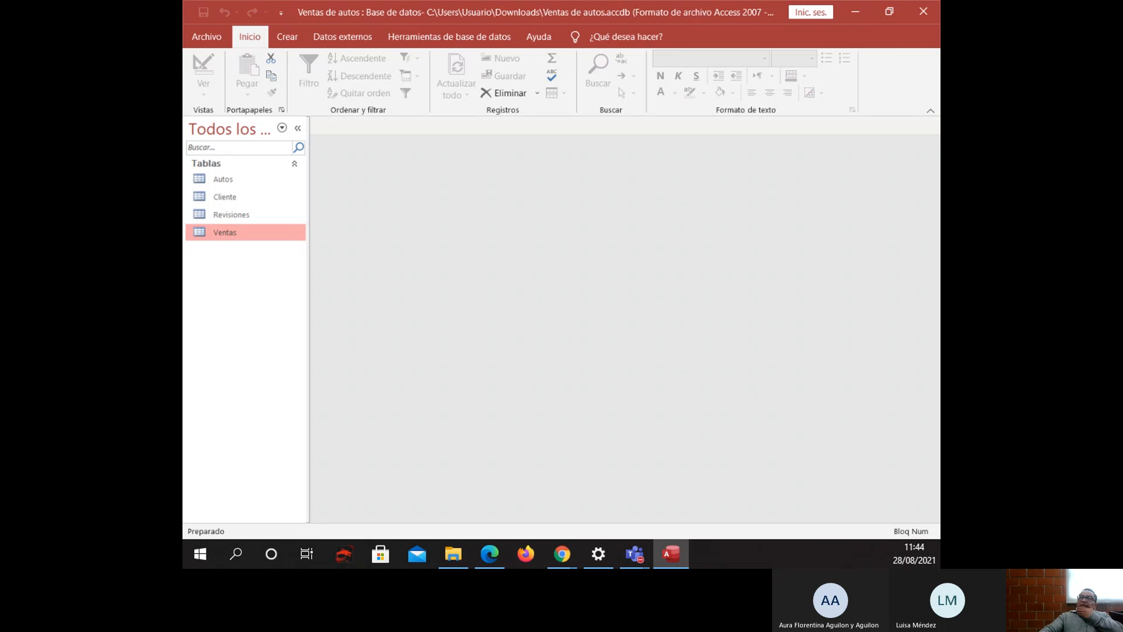
double_click(223, 182)
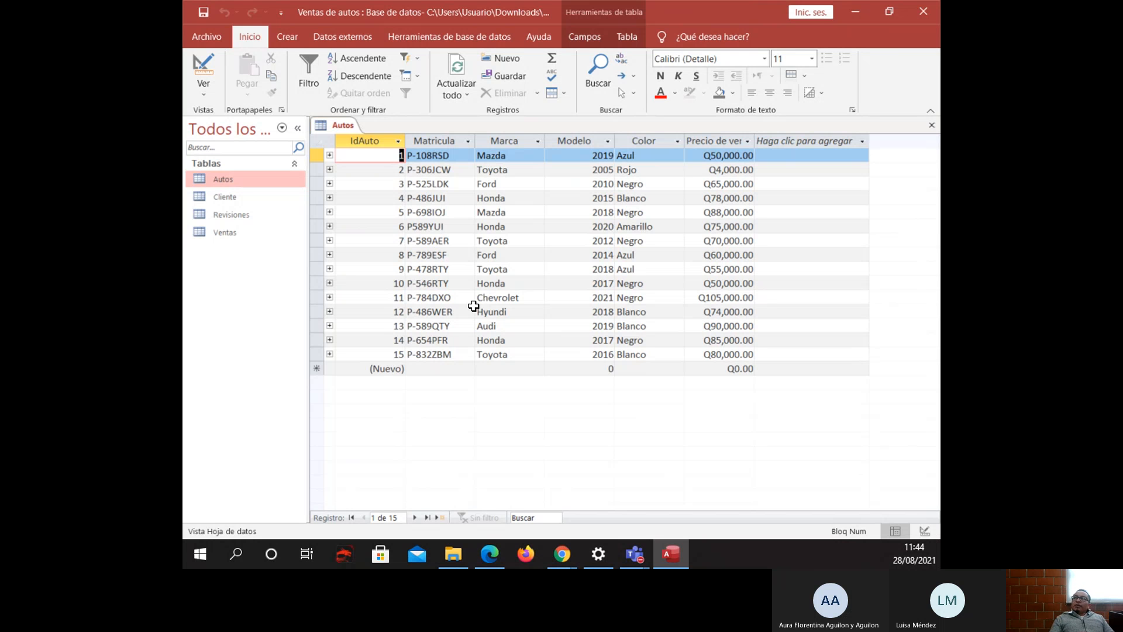
double_click(221, 232)
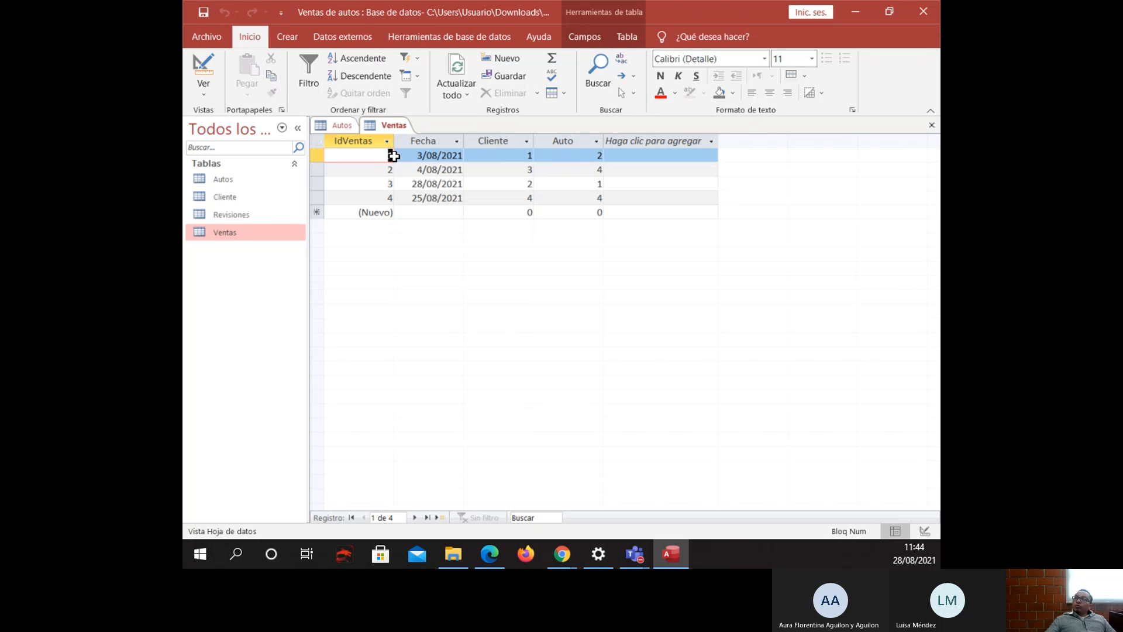
Create a detail query titled Ventas Consulta with the simple query wizard and open it to view its information.
left_click(279, 37)
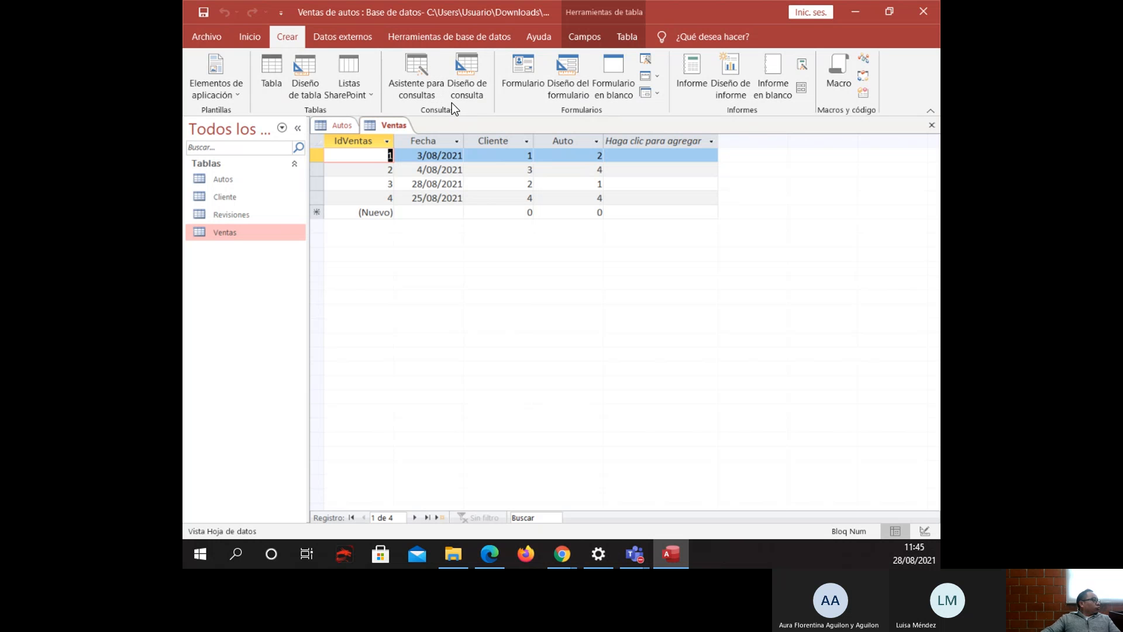
left_click(416, 91)
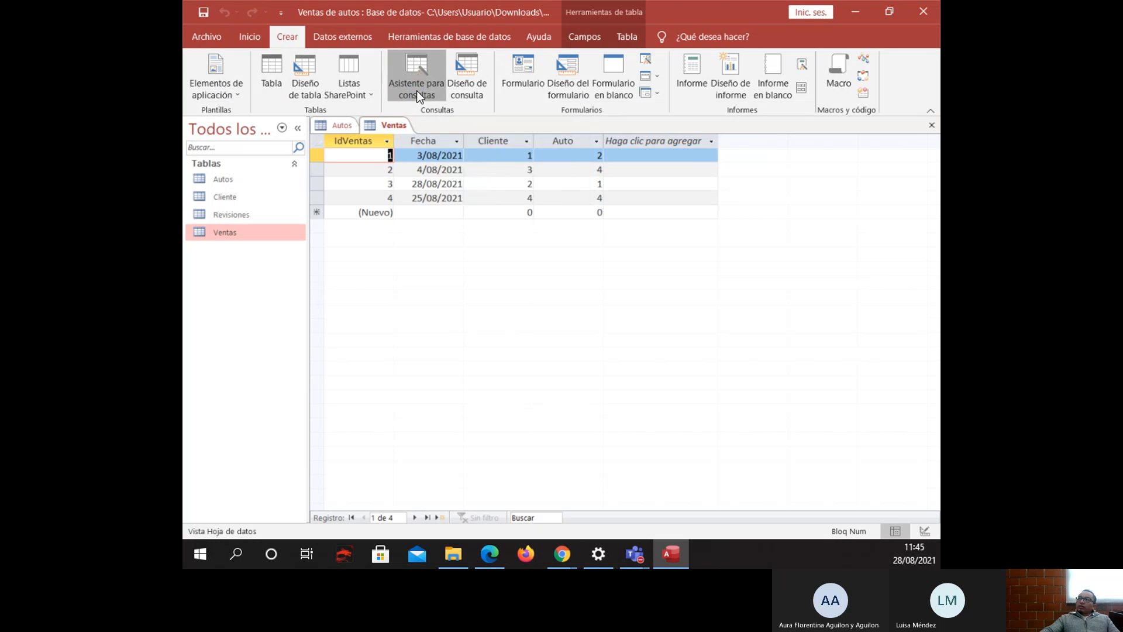
left_click_drag(622, 132, 579, 132)
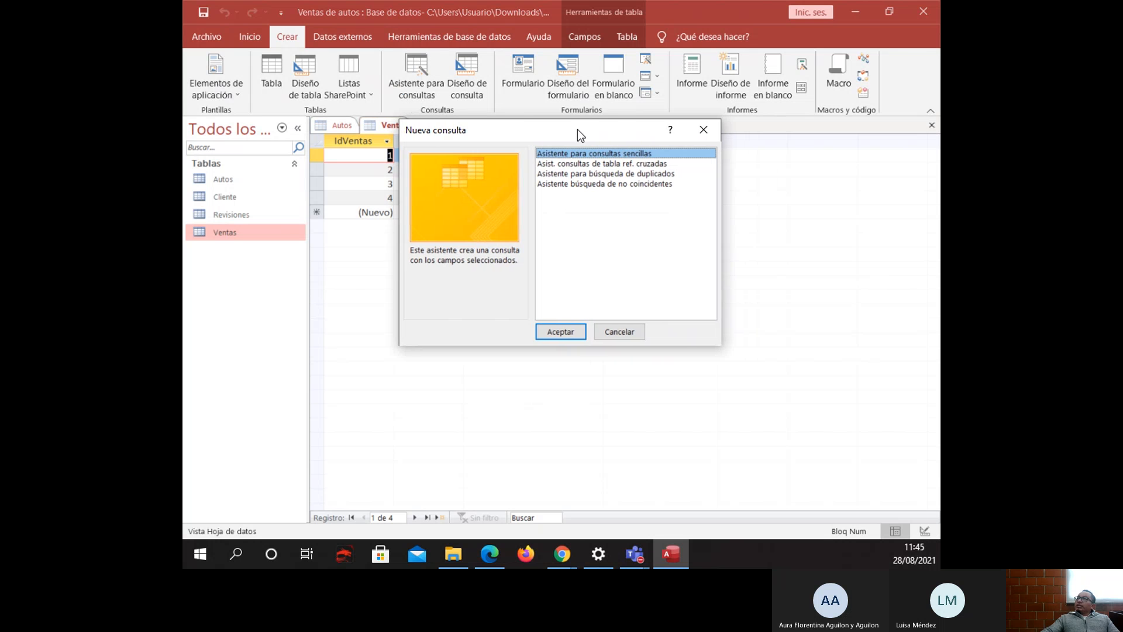
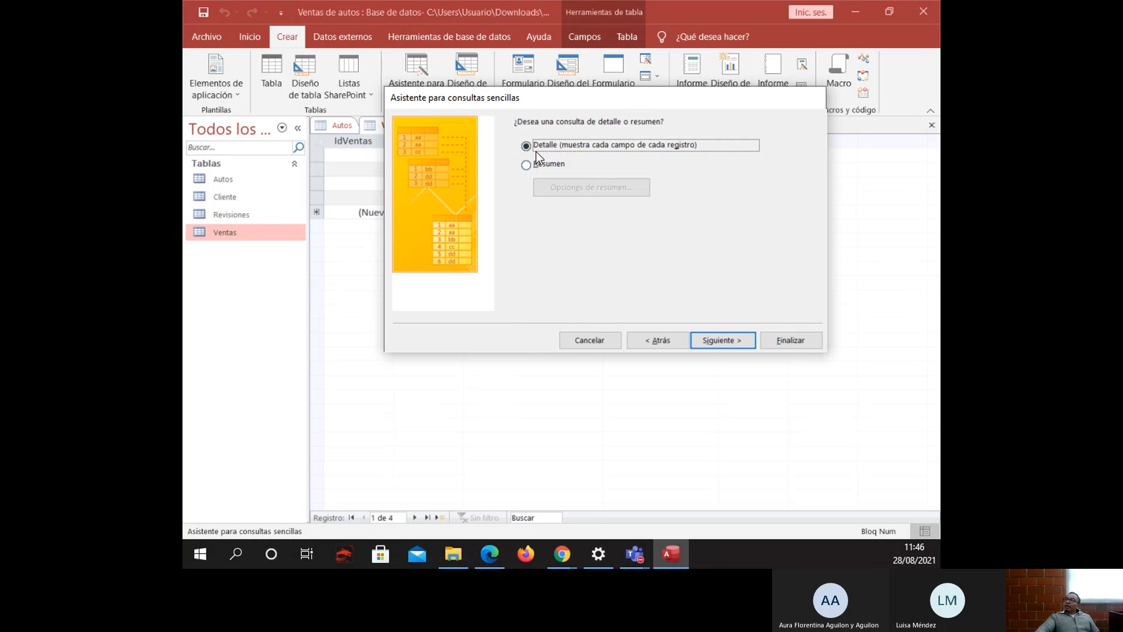
left_click(534, 165)
left_click(542, 150)
left_click(714, 337)
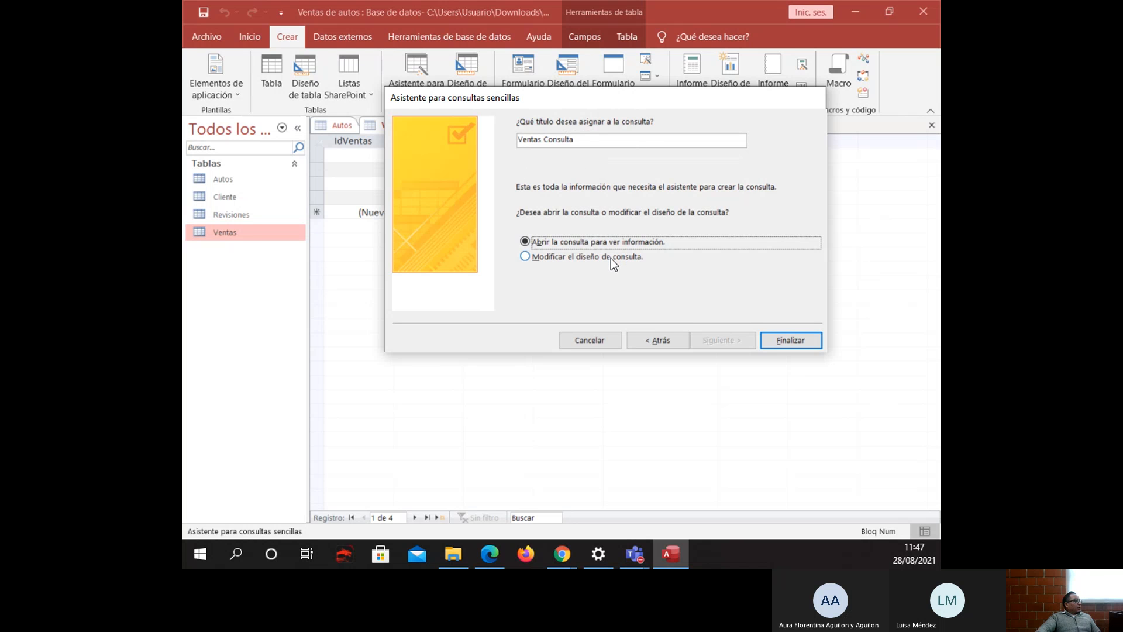
left_click(790, 341)
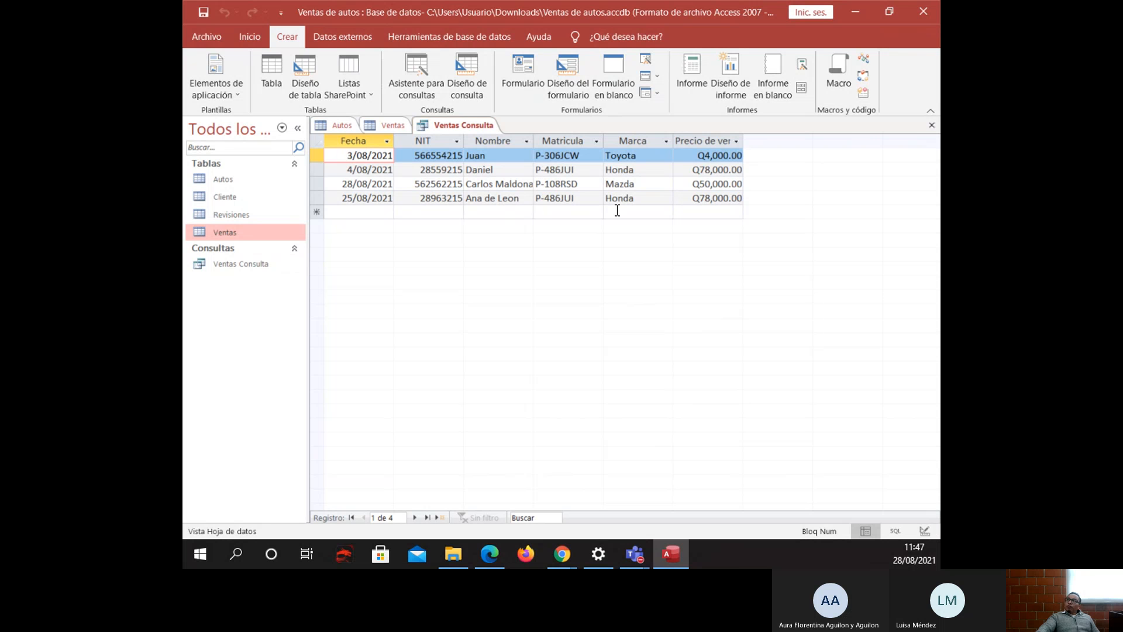
Compare the Ventas table with the Ventas Consulta results and open the Revisiones table.
left_click(387, 124)
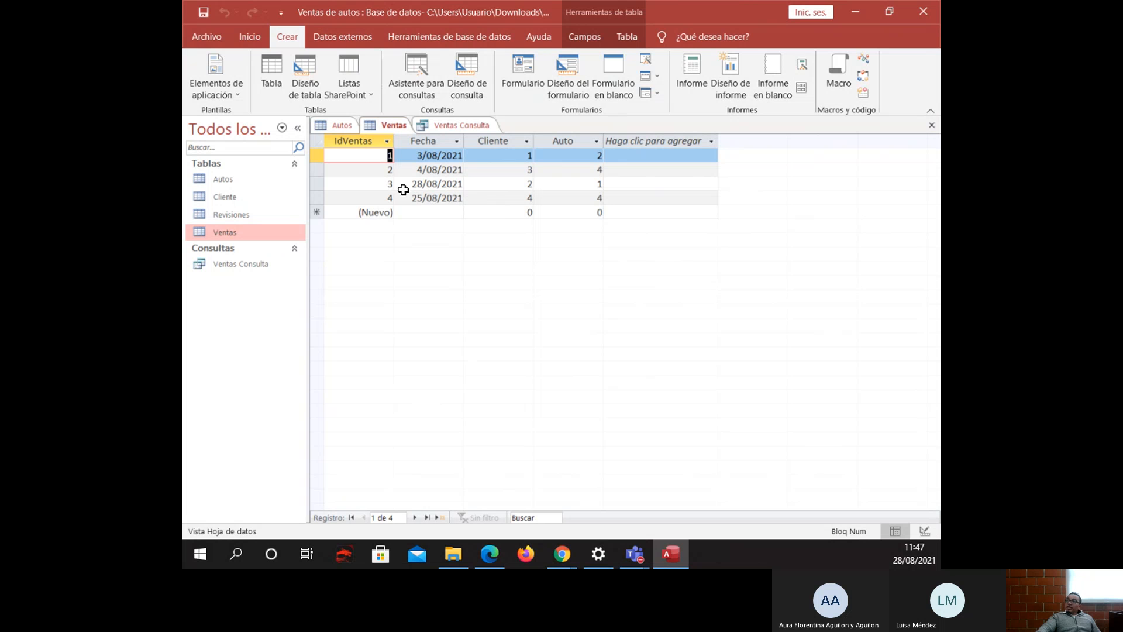
left_click(456, 125)
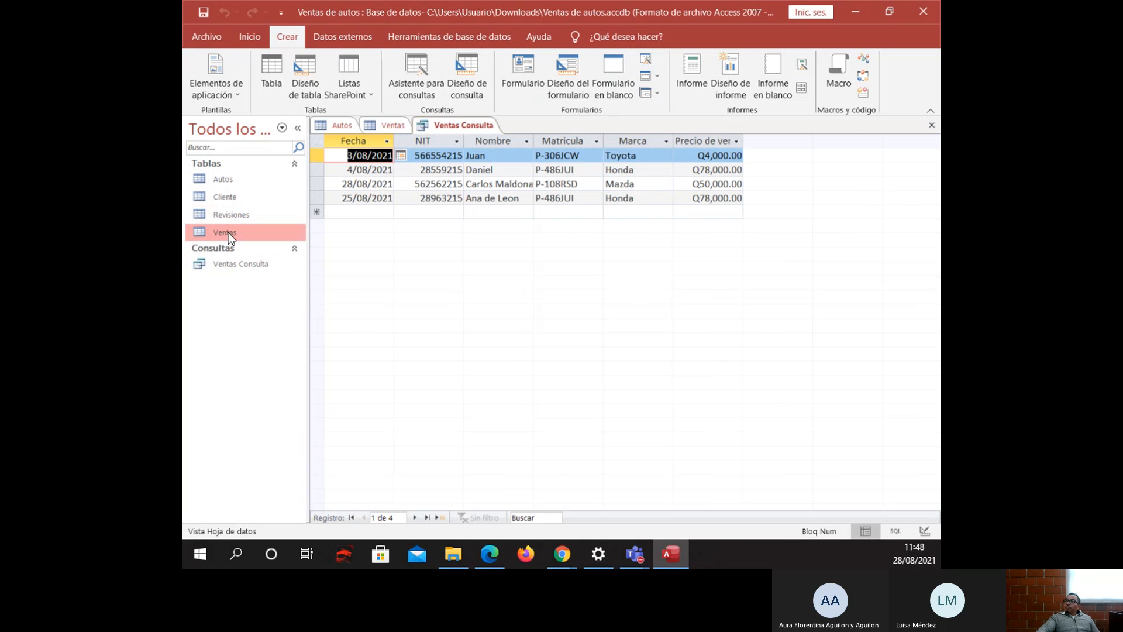
double_click(230, 213)
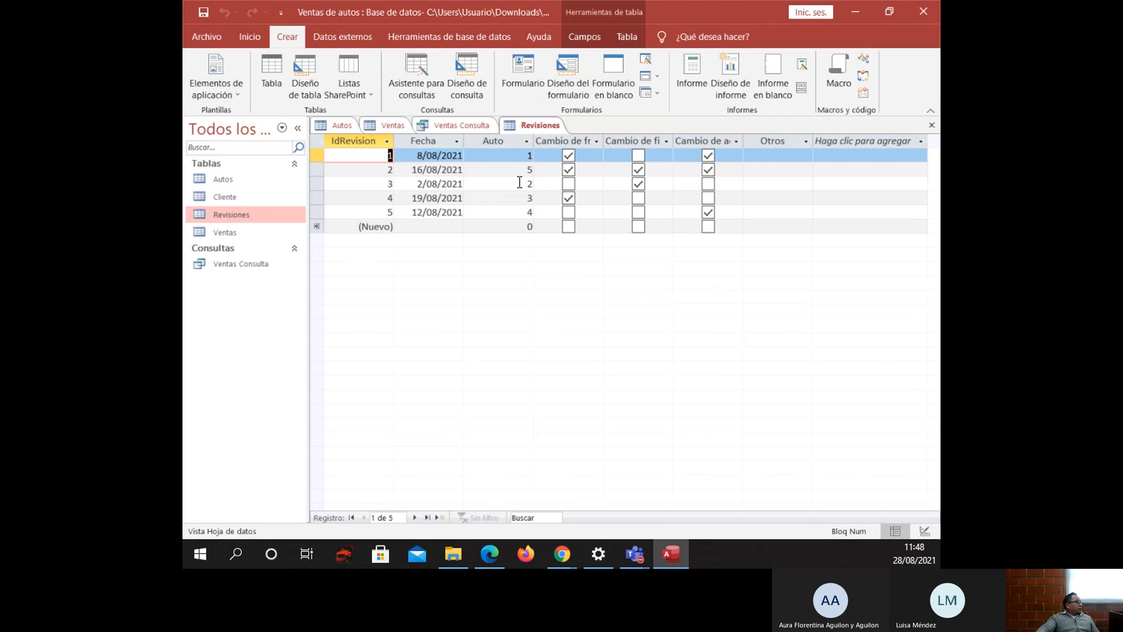
Start another simple query with the wizard and add the Fecha field from the Revisiones table.
left_click(427, 88)
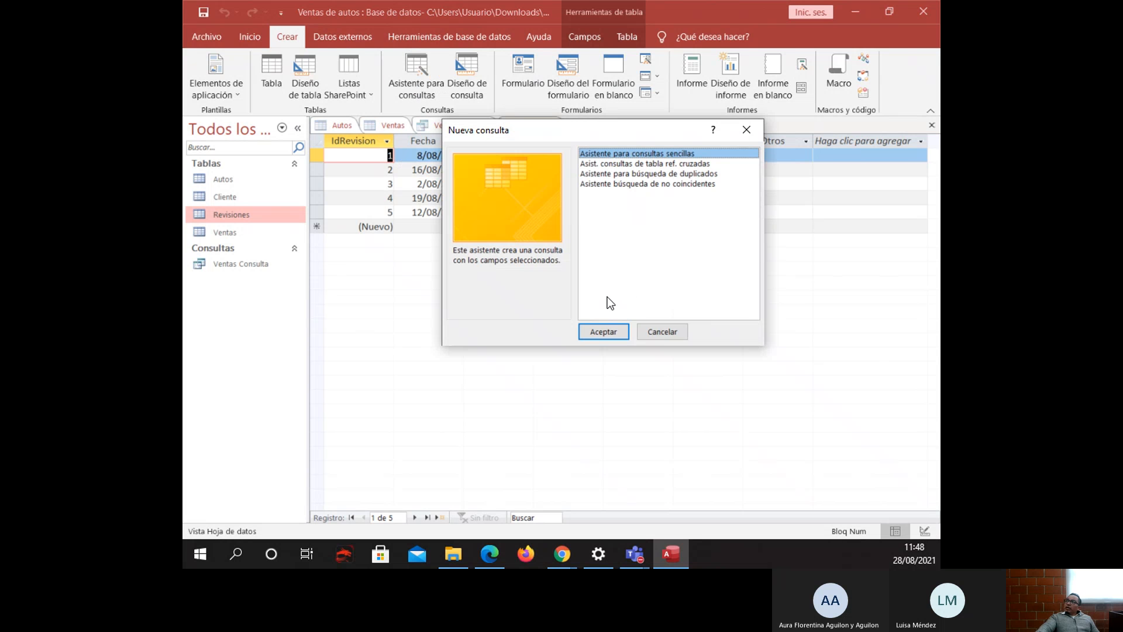
left_click(604, 332)
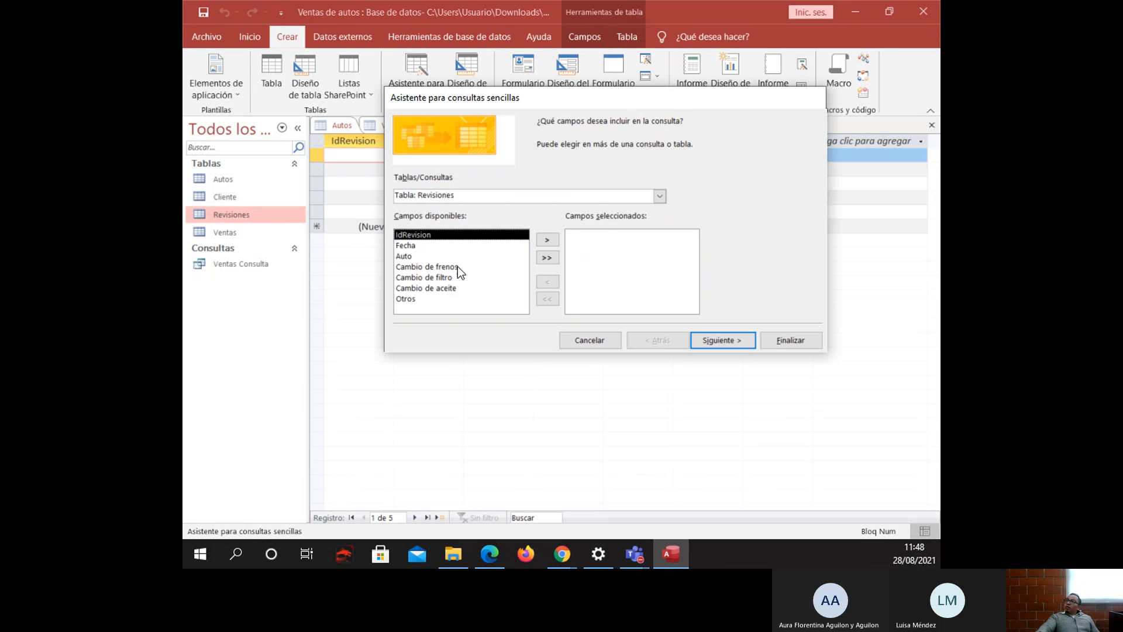
left_click(415, 248)
left_click(537, 240)
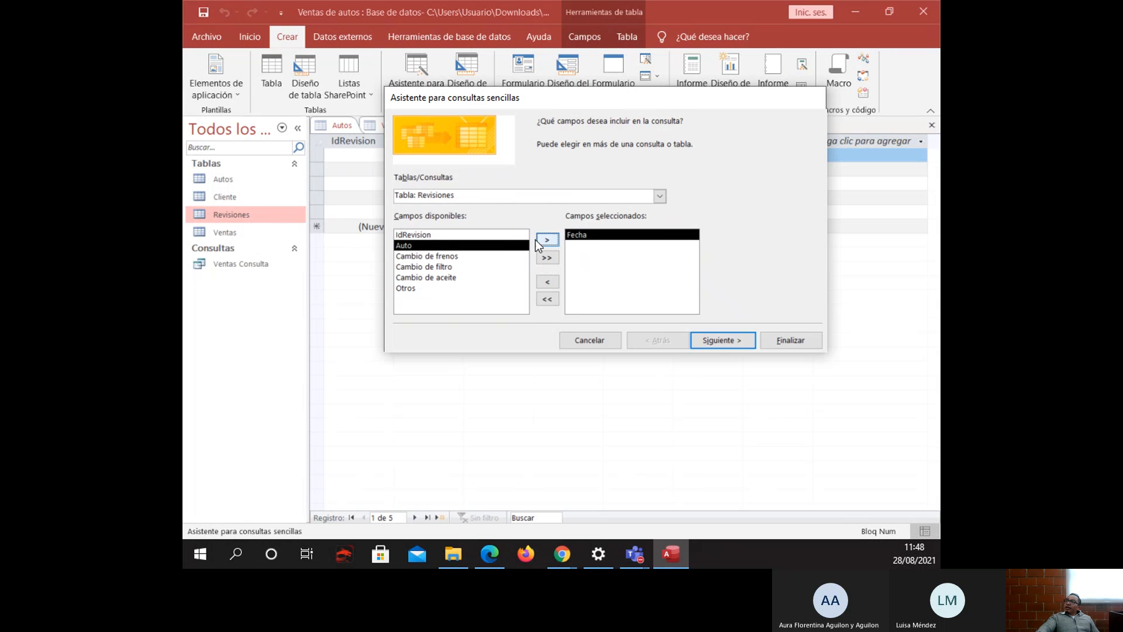
Add the Matricula and Marca fields from the Autos table to the new query.
left_click(658, 196)
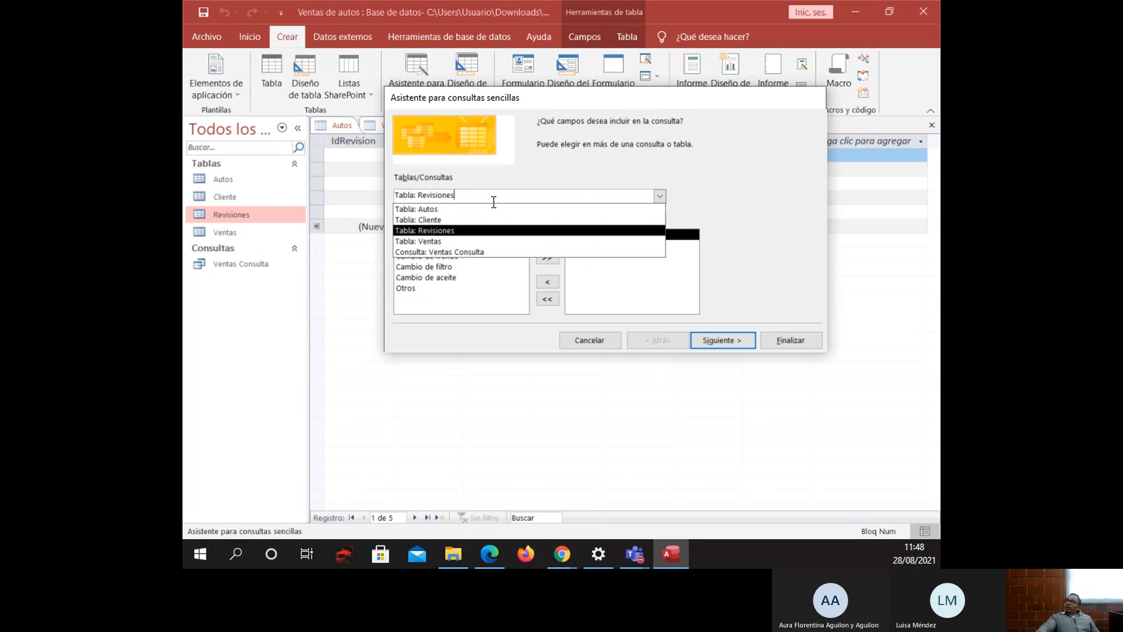
left_click(421, 209)
left_click(509, 245)
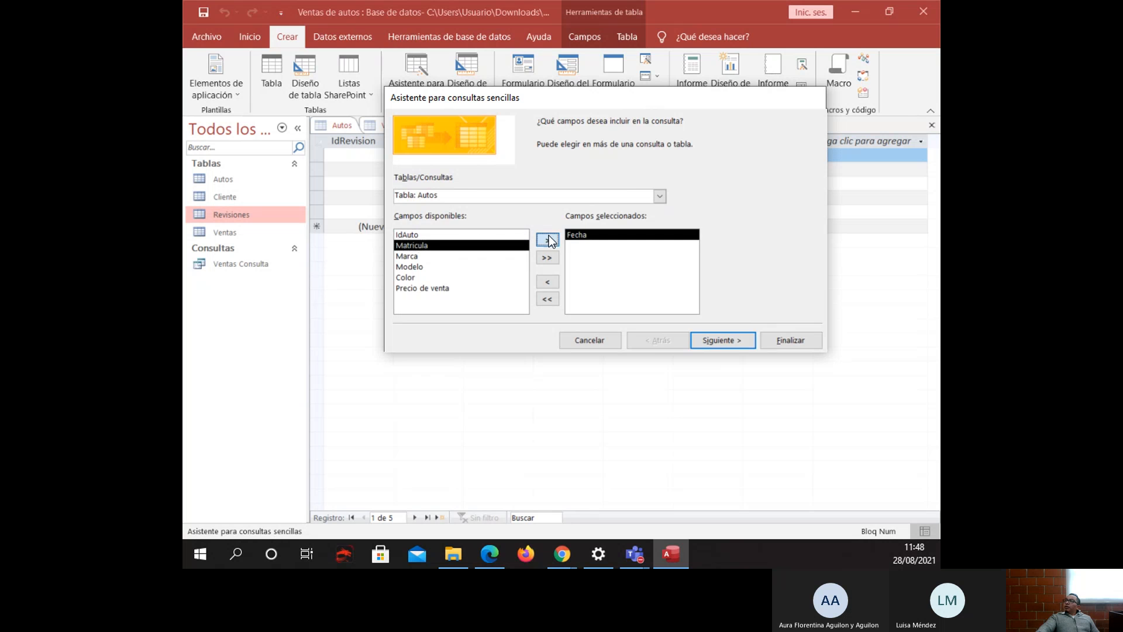
left_click(547, 239)
left_click(658, 196)
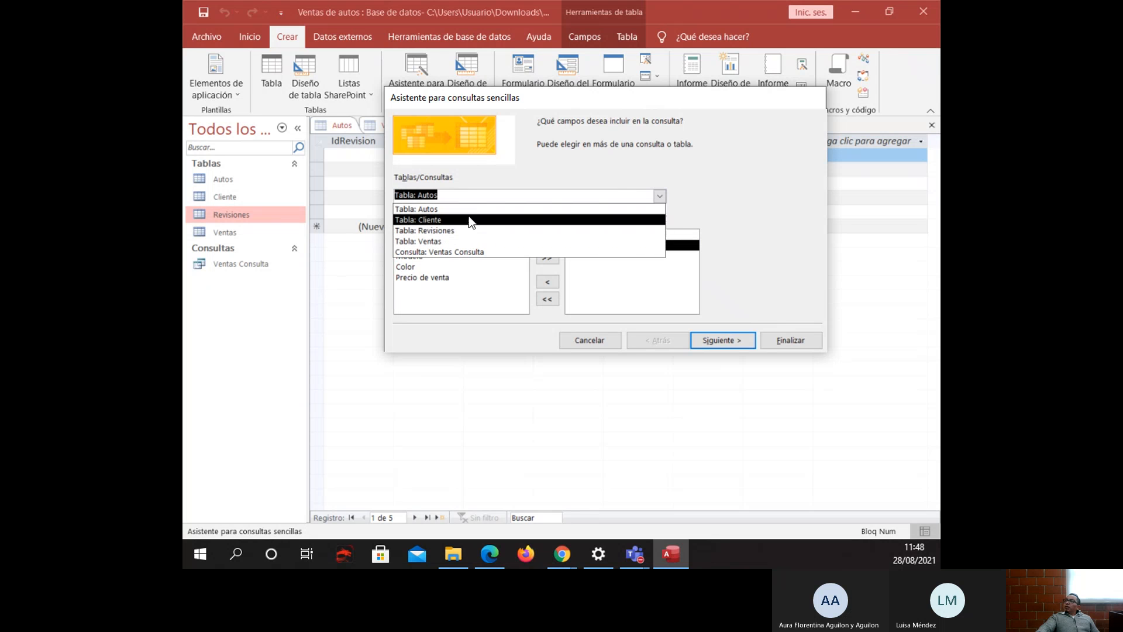
left_click(448, 203)
left_click(413, 245)
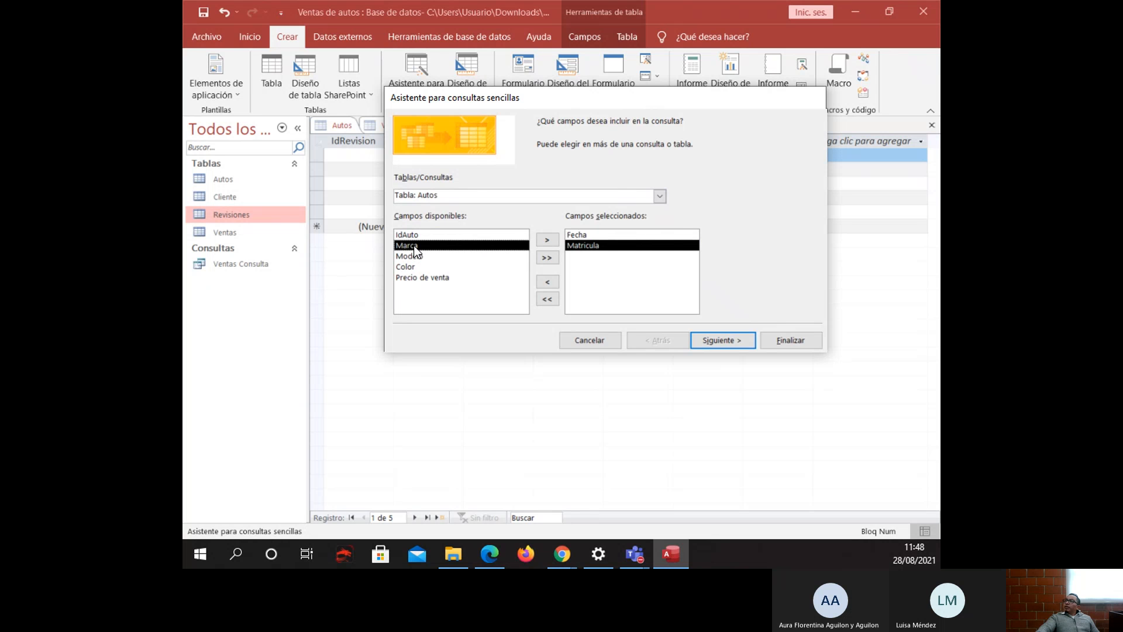
left_click(547, 240)
Add the Cambio de frenos field from the Revisiones table to the new query.
left_click(659, 196)
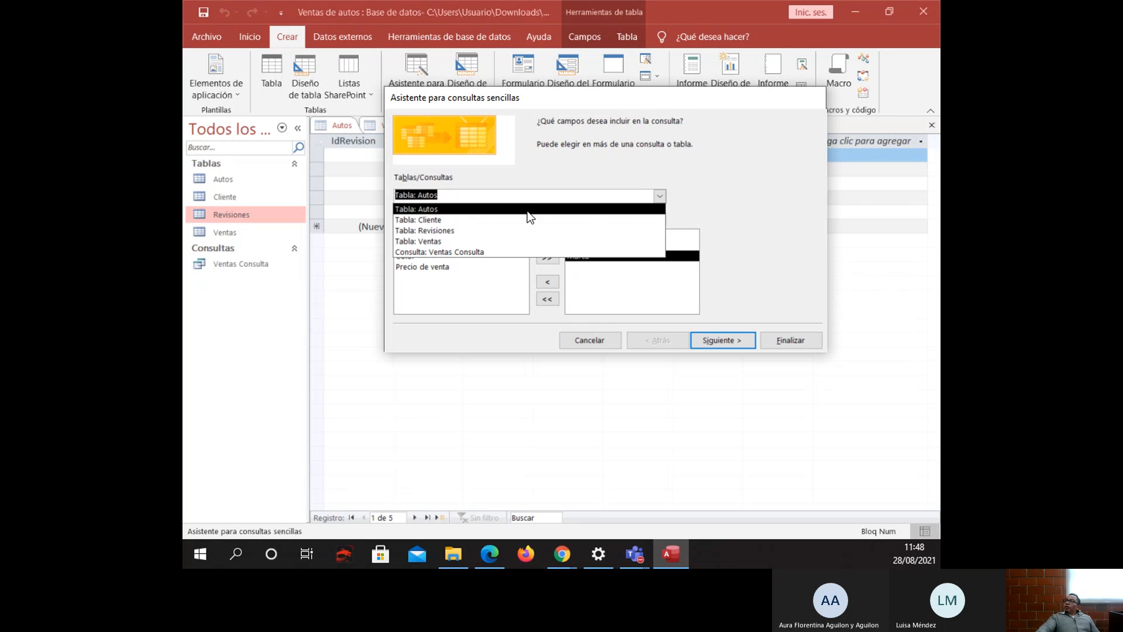
left_click(460, 231)
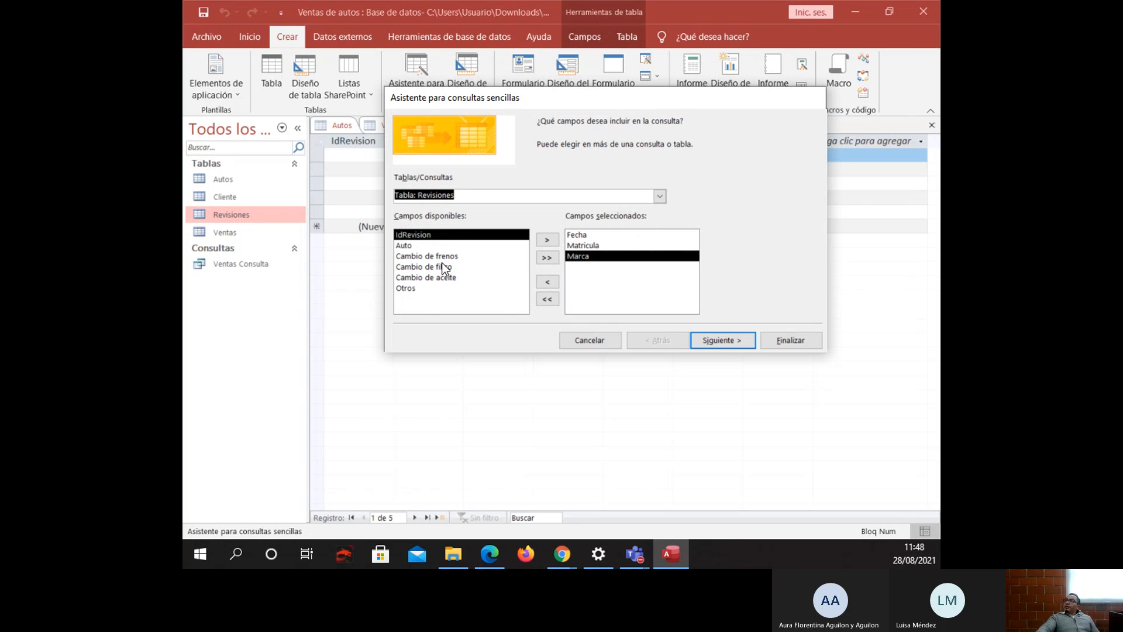
left_click(441, 256)
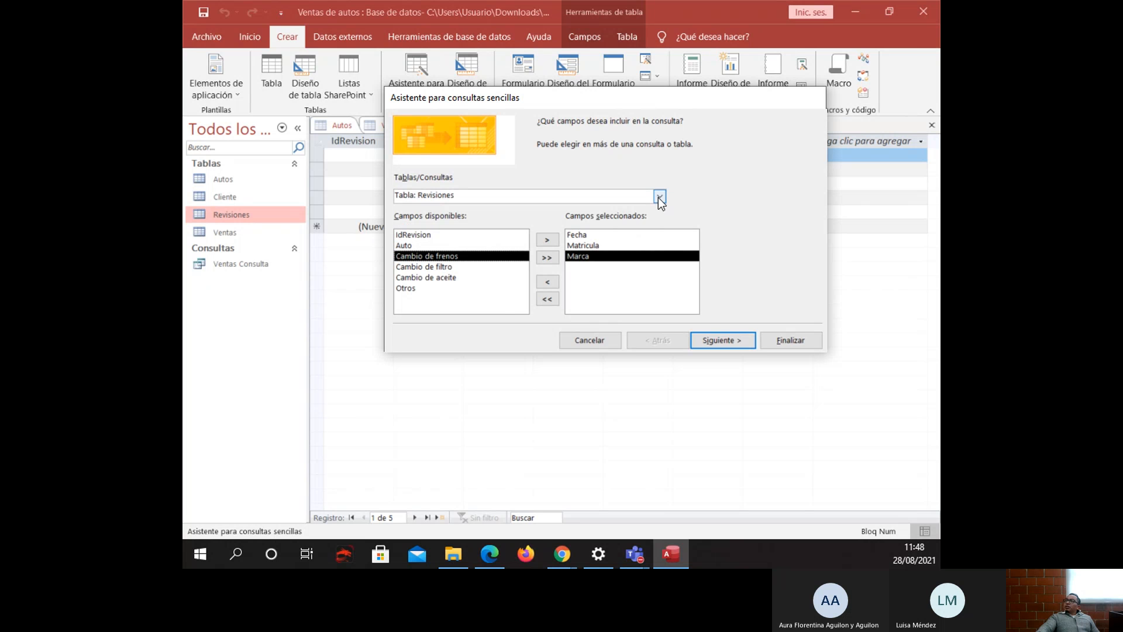
left_click(547, 240)
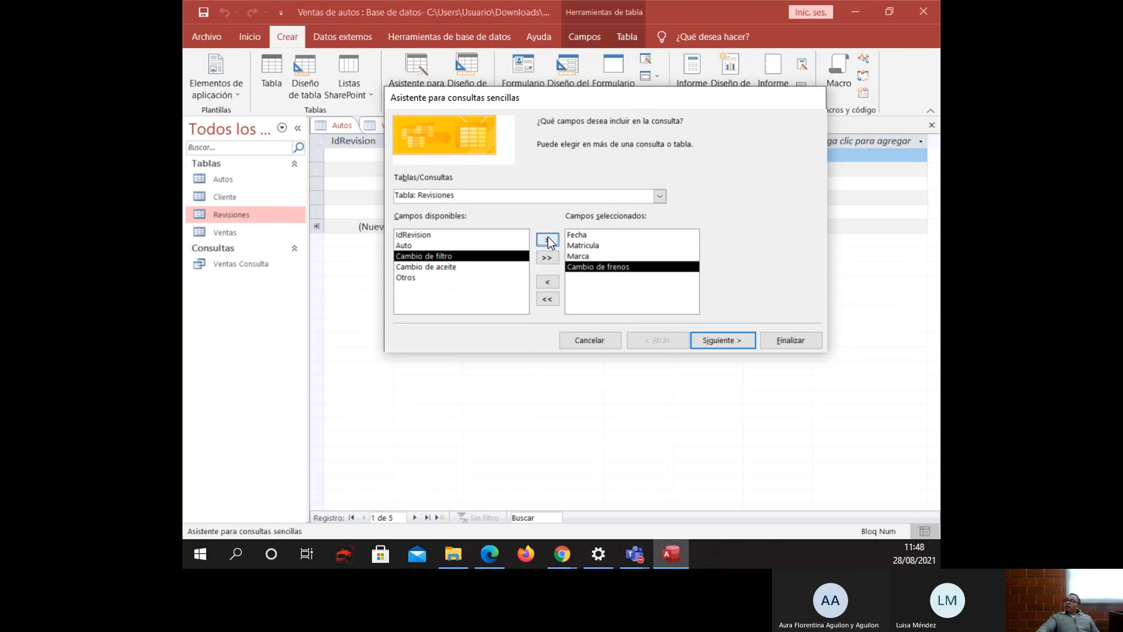
Add the Cambio de filtro, Cambio de aceite and Otros fields and finish the detail query with the title Revisiones Consulta.
left_click(548, 238)
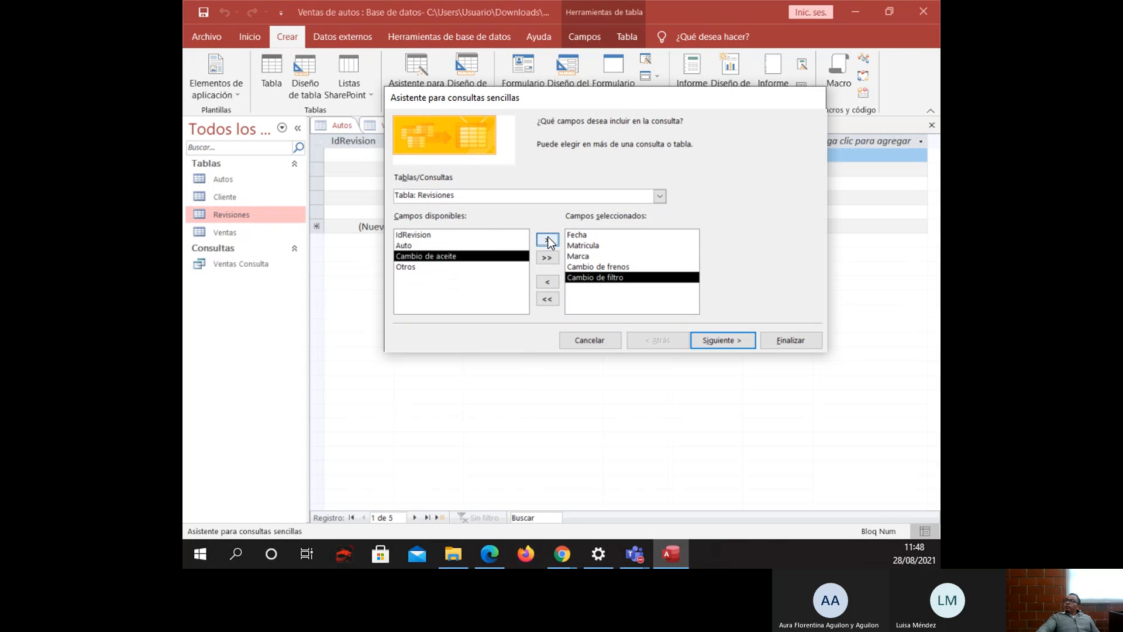
left_click(547, 239)
left_click(548, 239)
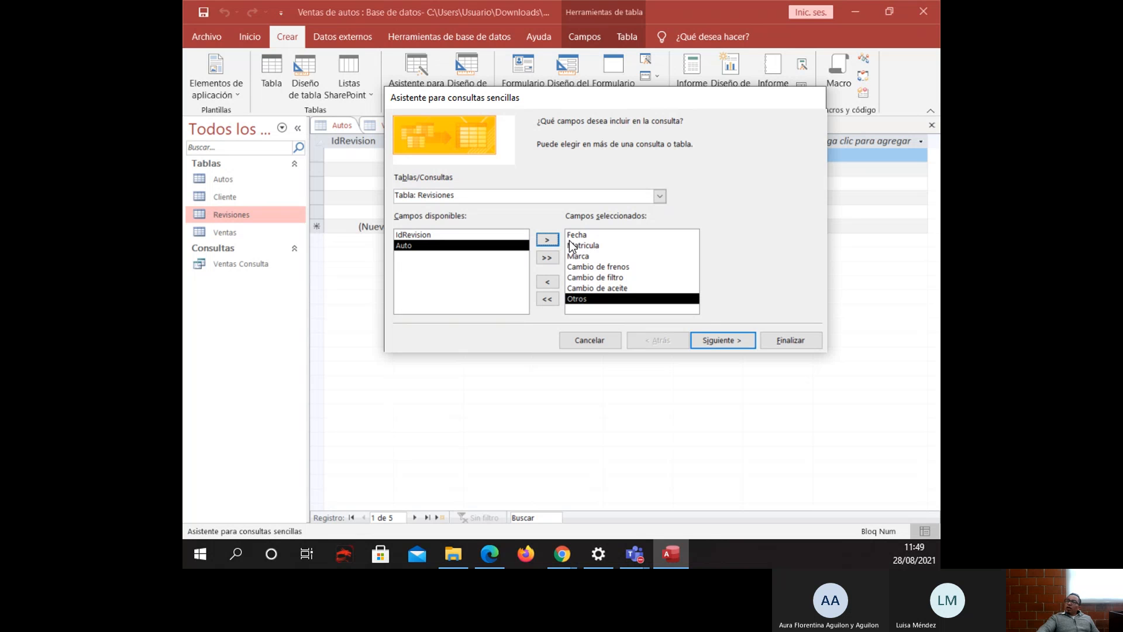
left_click(723, 339)
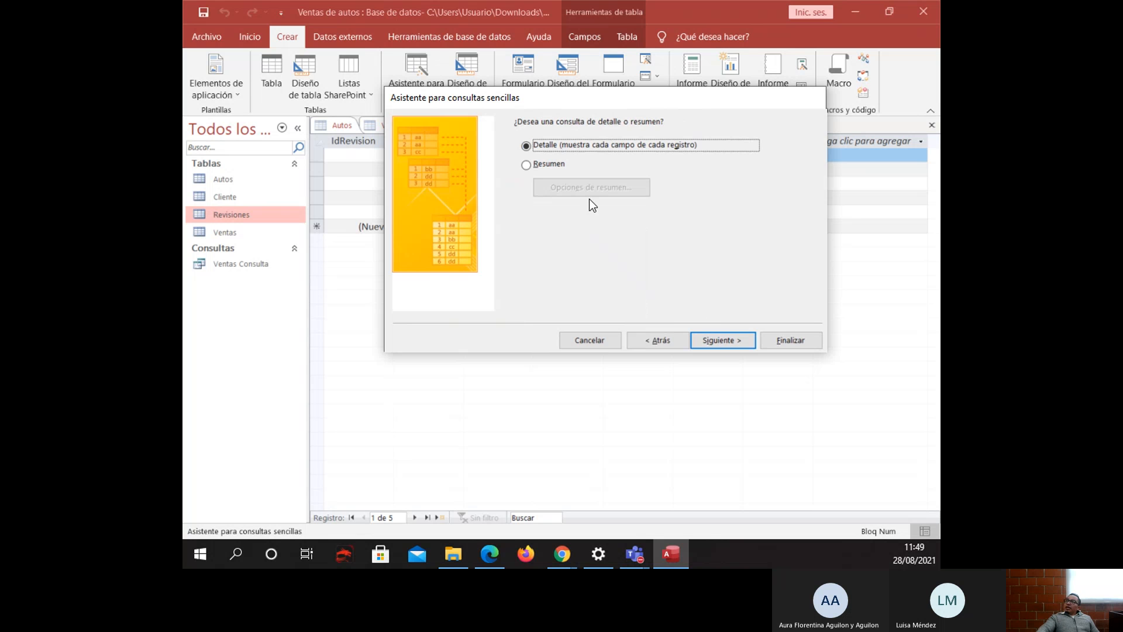
left_click(725, 336)
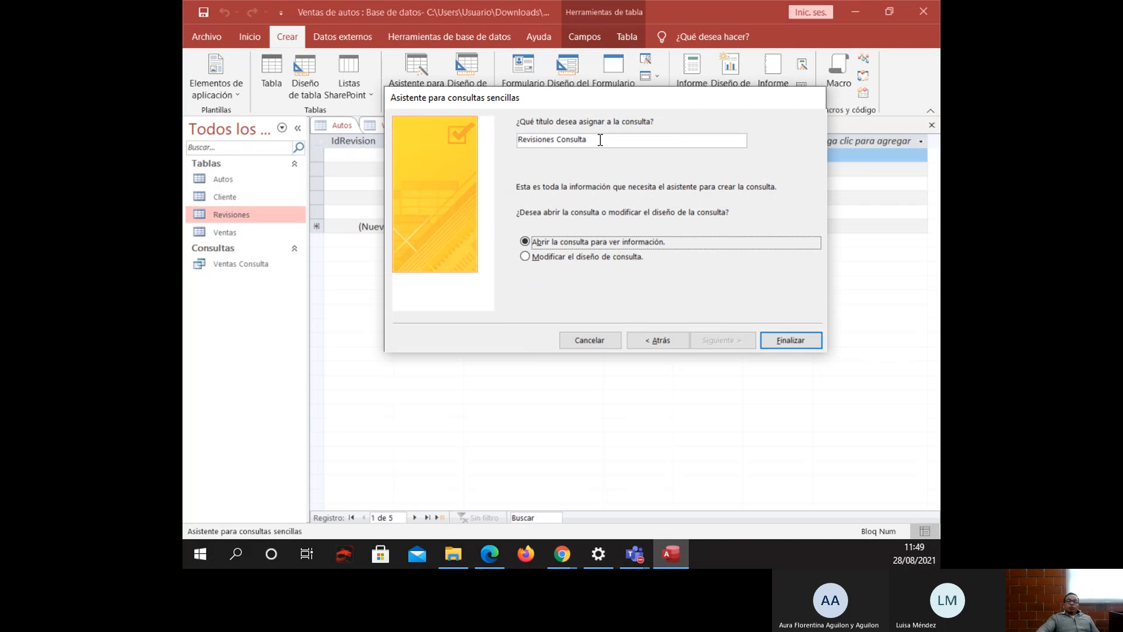
left_click(791, 341)
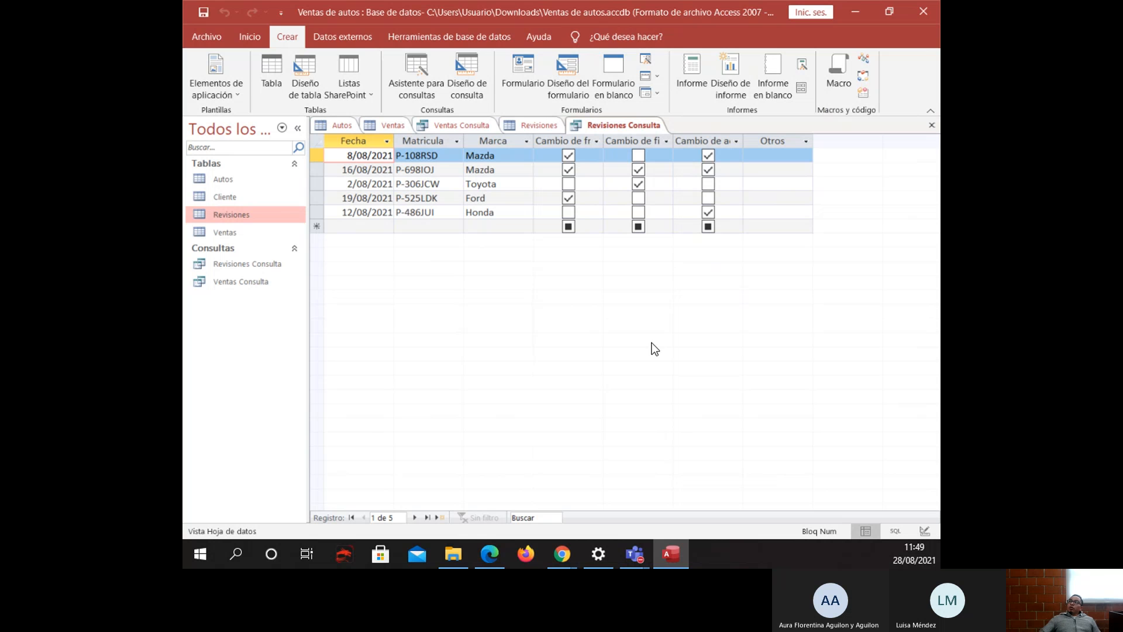
Compare the Revisiones table with the Revisiones Consulta results and close all open tables and queries.
left_click(522, 124)
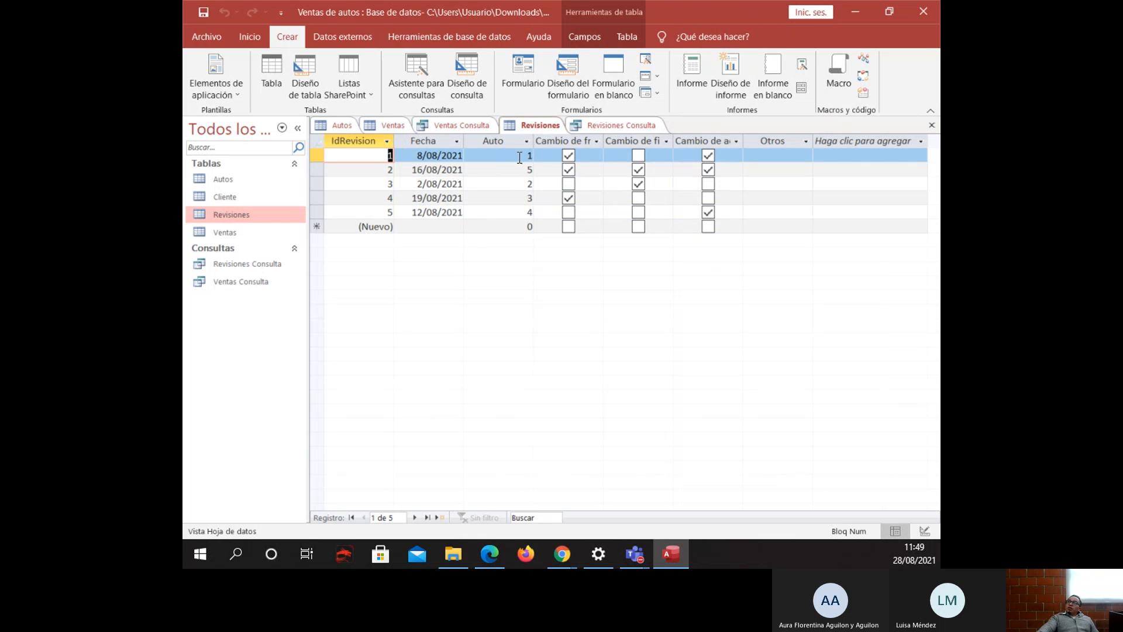
left_click(619, 126)
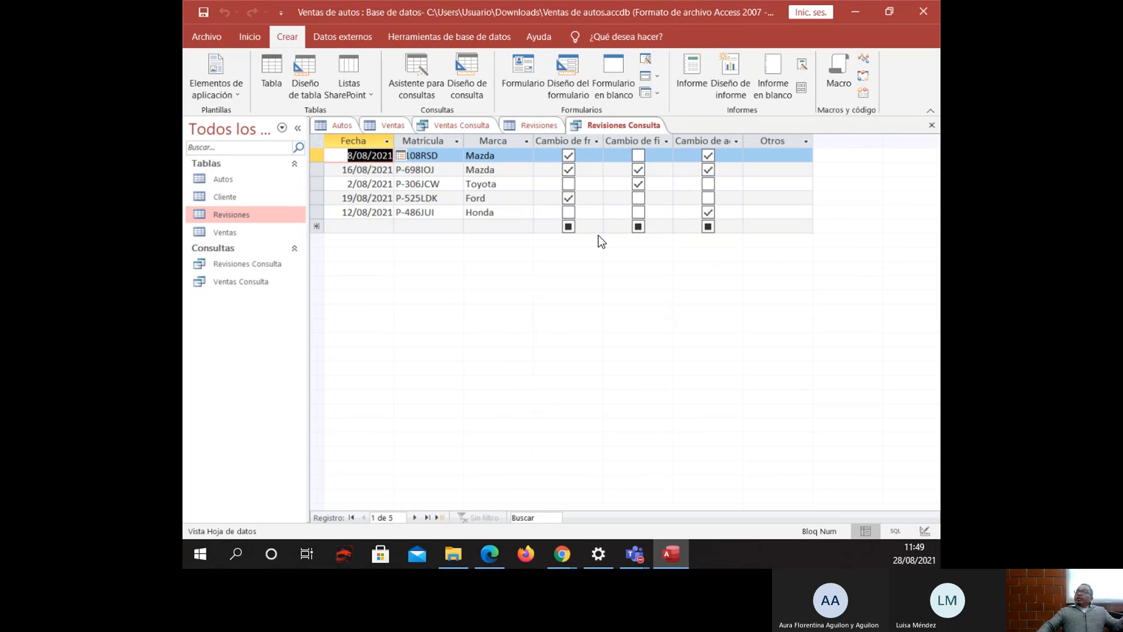
left_click(928, 126)
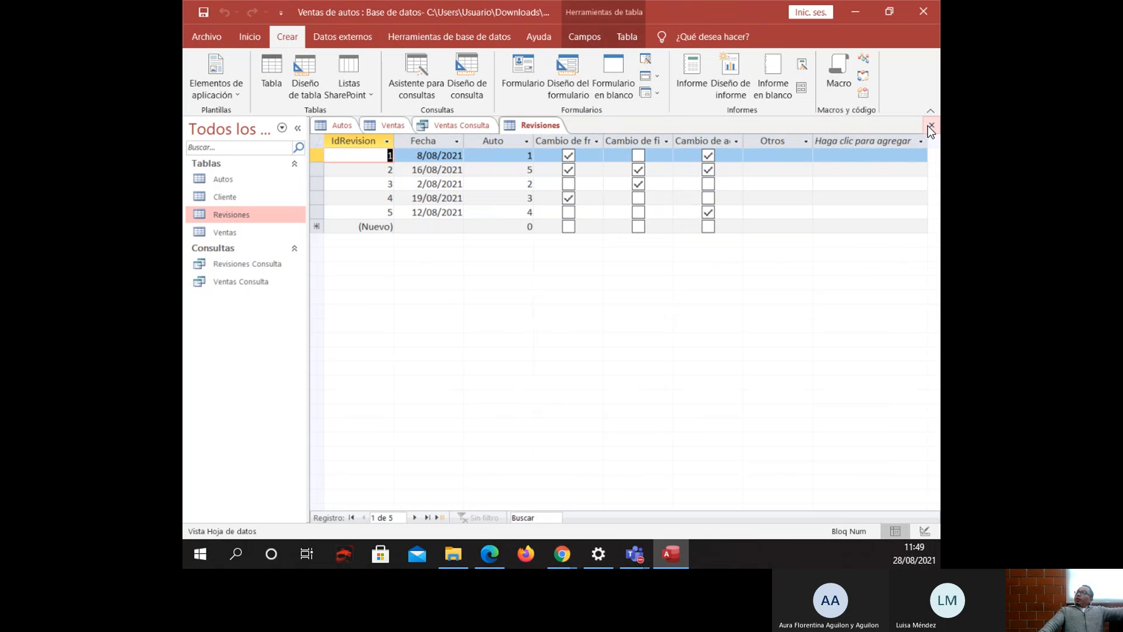
left_click(929, 126)
left_click(928, 126)
left_click(931, 126)
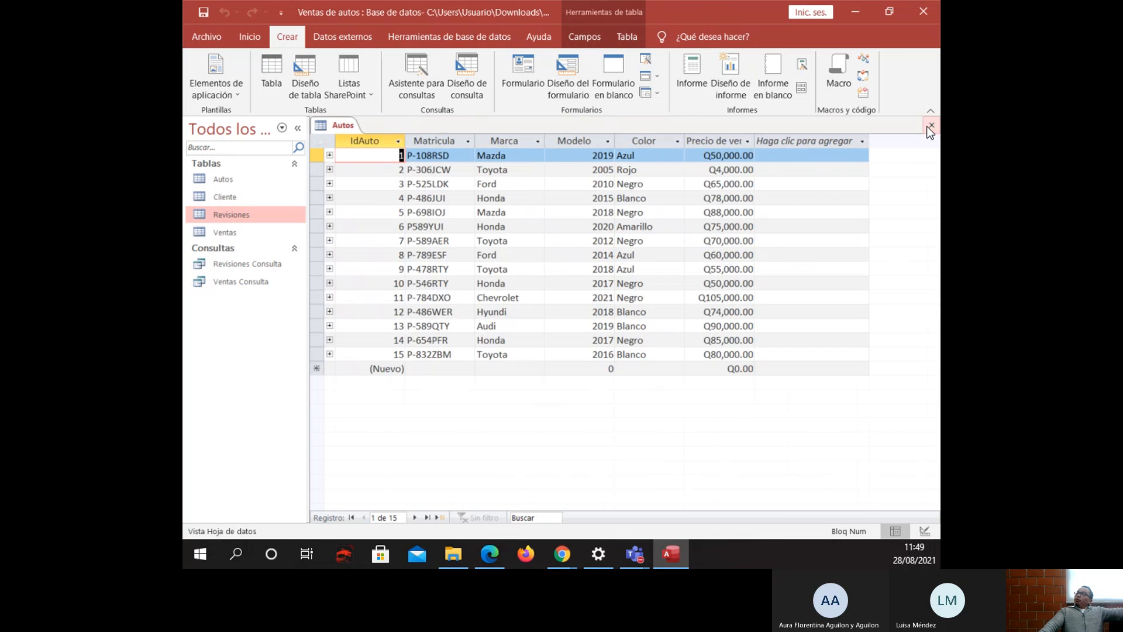
left_click(930, 126)
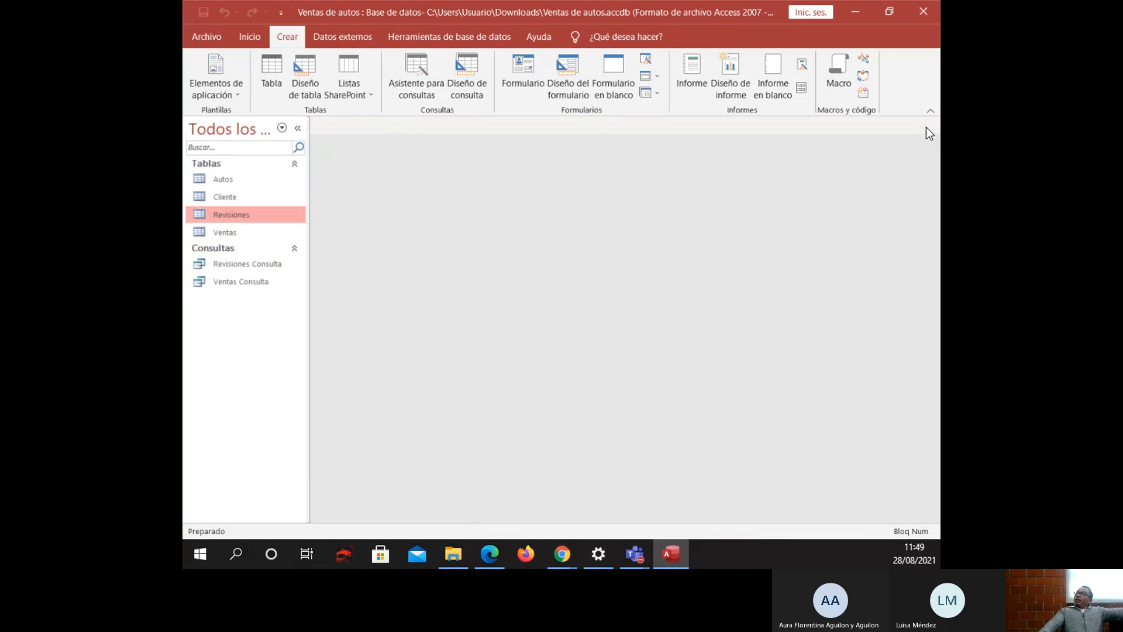
Start a new query in design view with the Autos, Cliente, Revisiones and Ventas tables and close the property sheet.
left_click(471, 82)
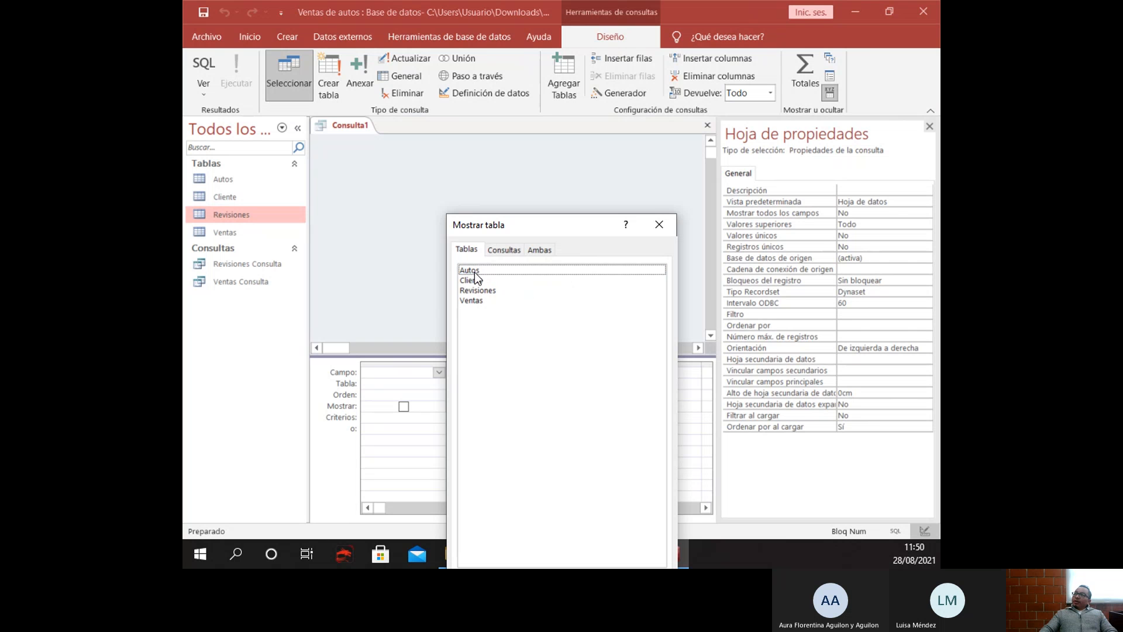
left_click(476, 291, "shift")
left_click(477, 299, "shift")
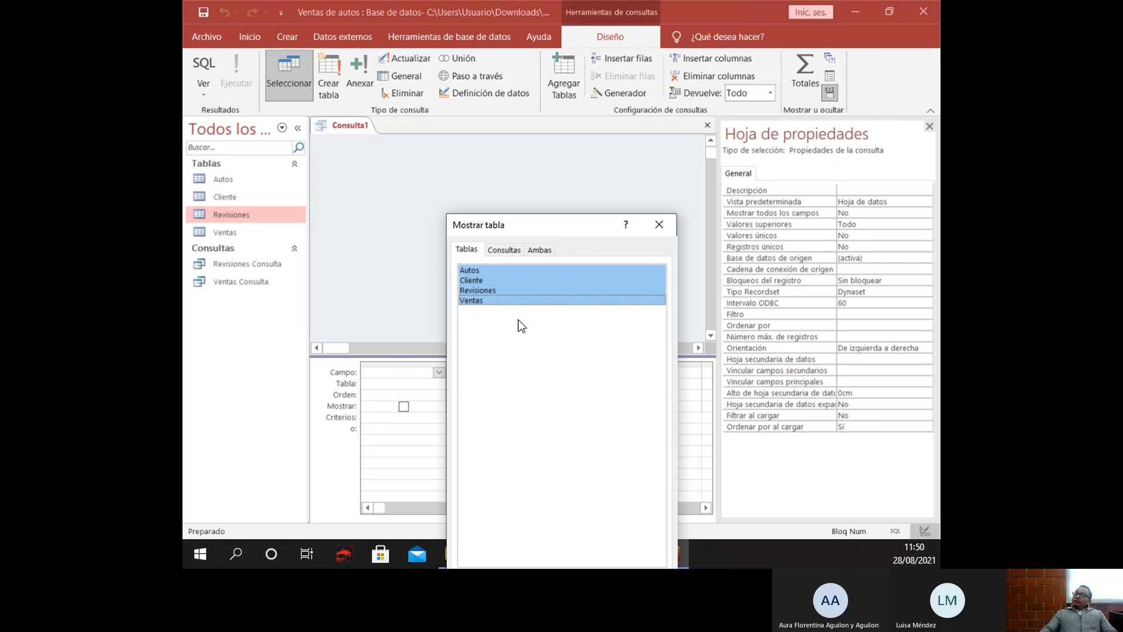
left_click_drag(570, 226, 581, 137)
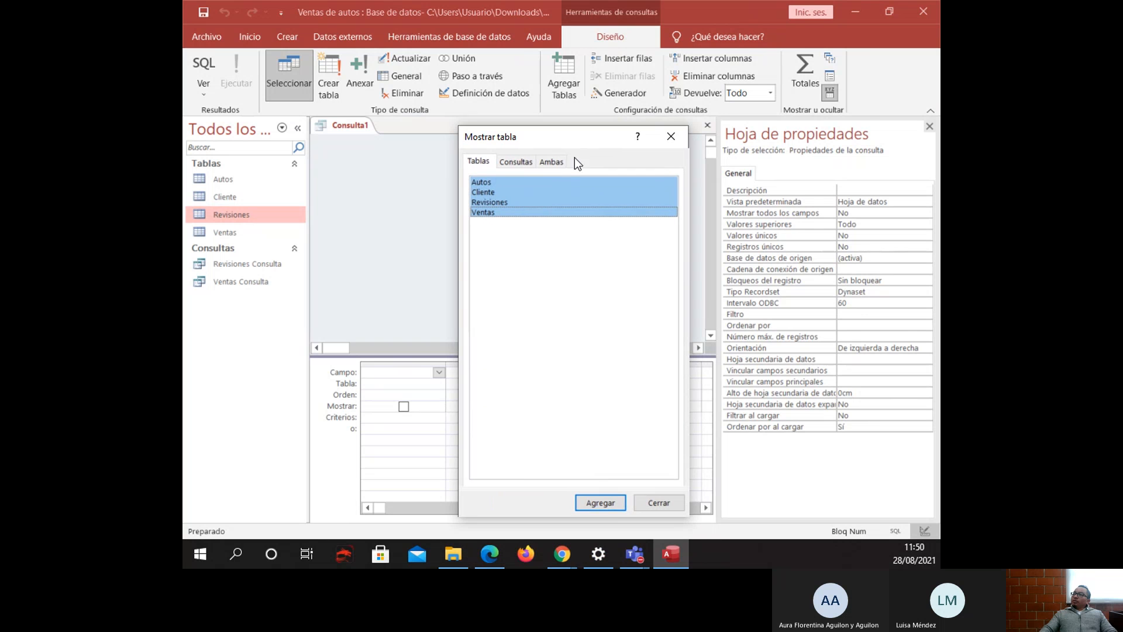
left_click(607, 504)
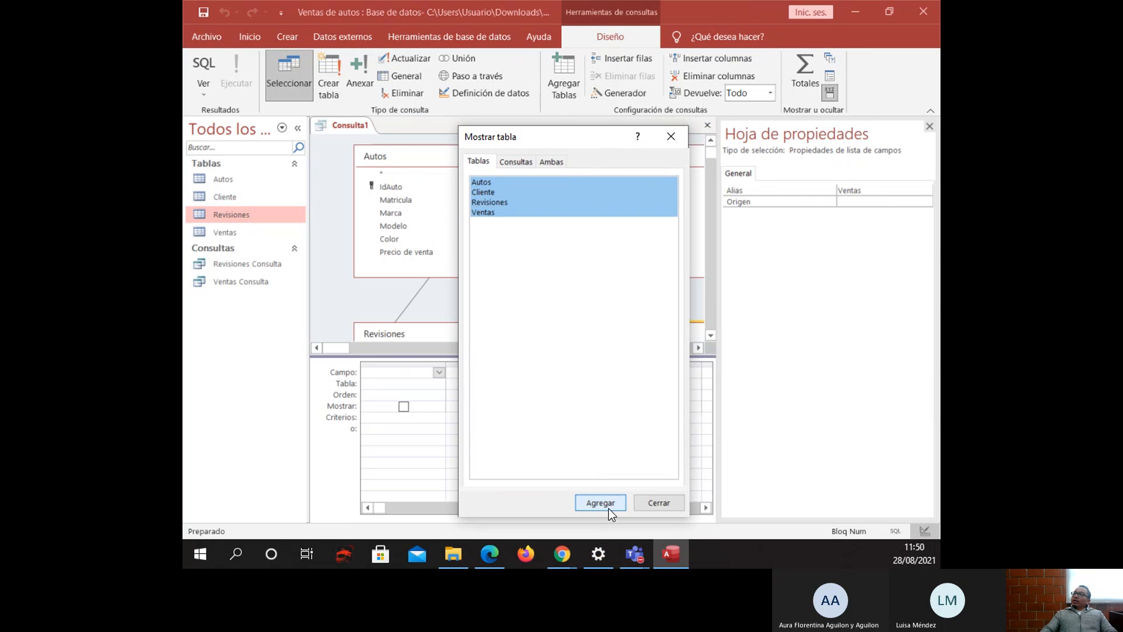
left_click(677, 141)
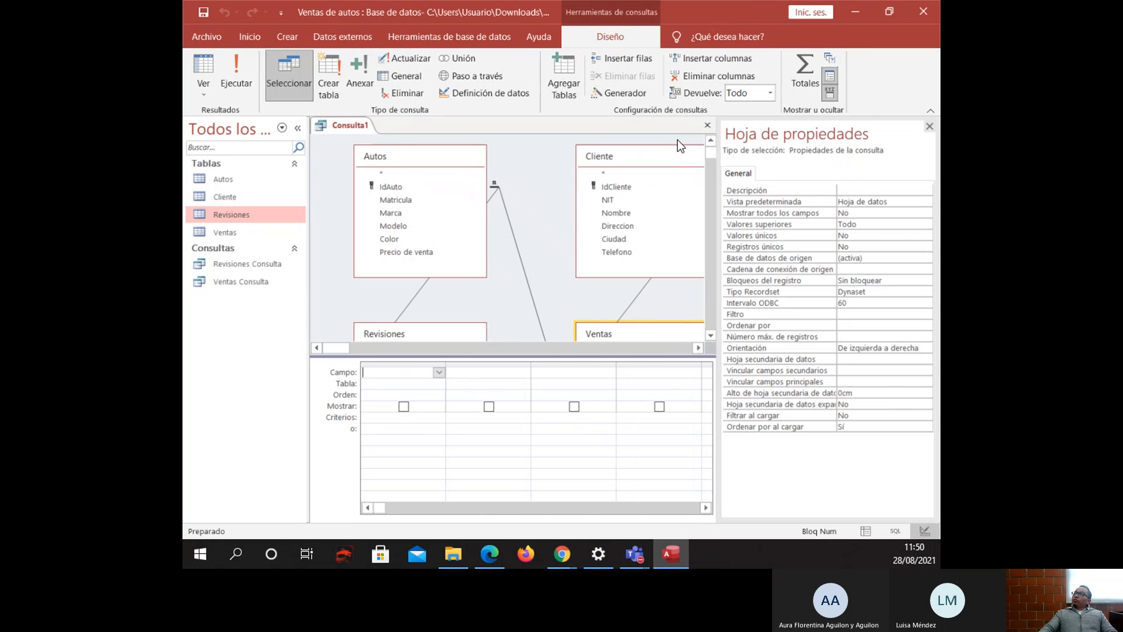
left_click(929, 126)
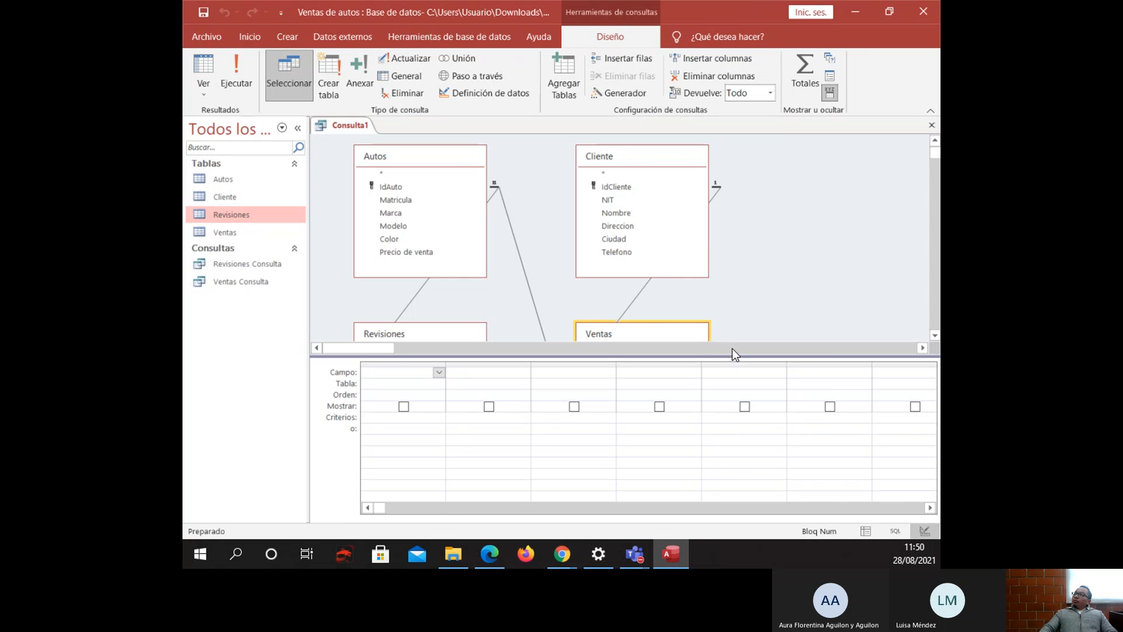
Add the IdCliente, NIT and Nombre fields from the Cliente table to the query design.
scroll(675, 286, "down", 1)
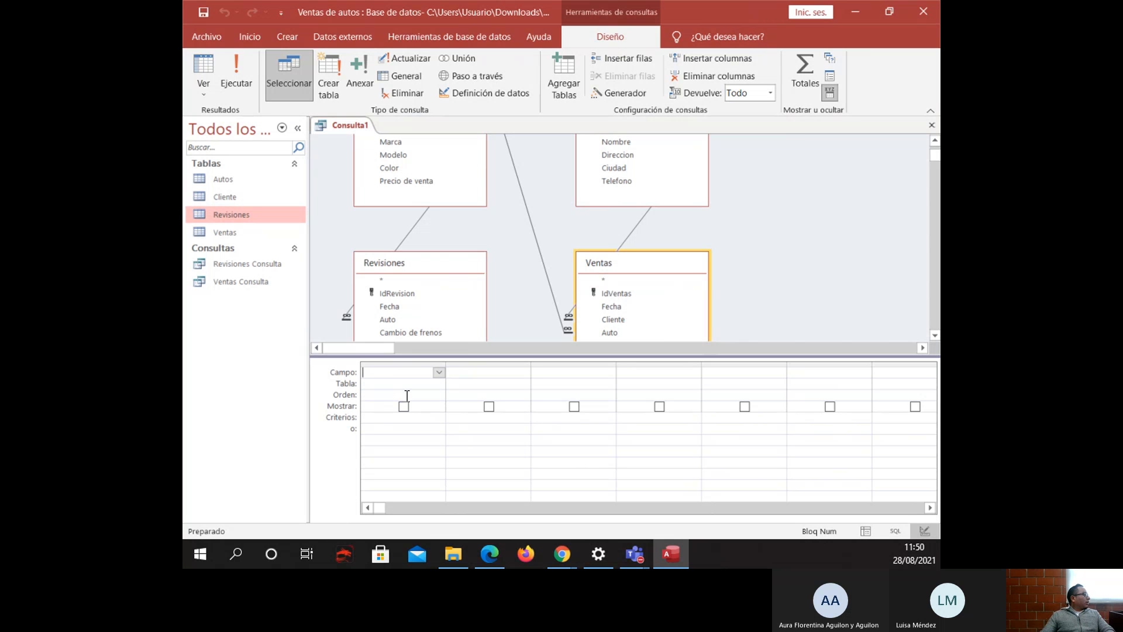
scroll(671, 214, "up", 2)
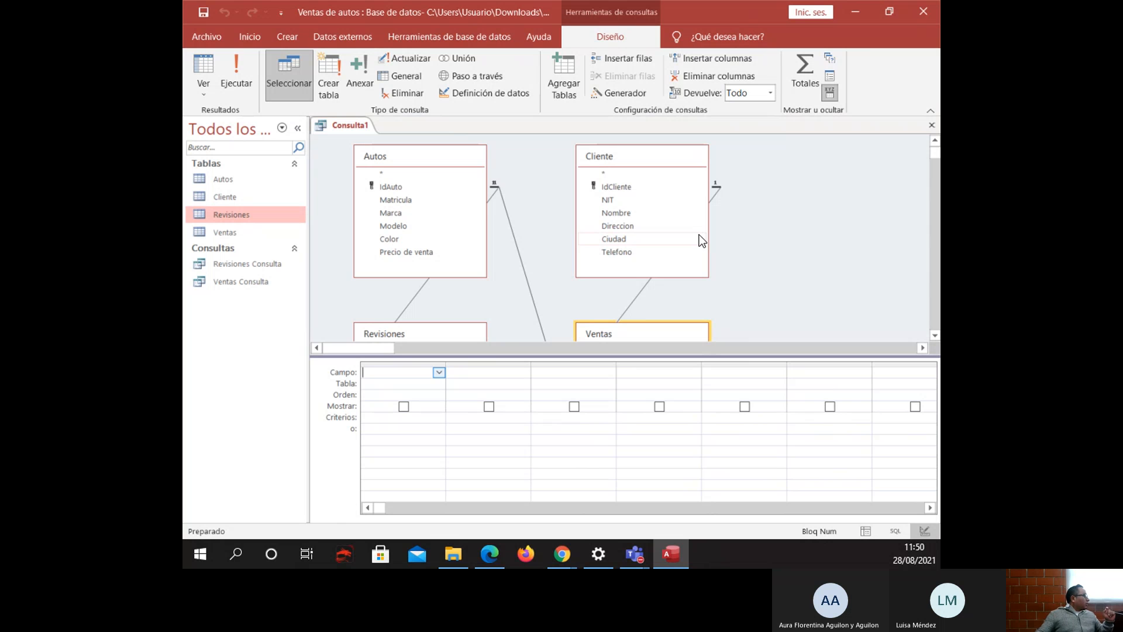
left_click(439, 373)
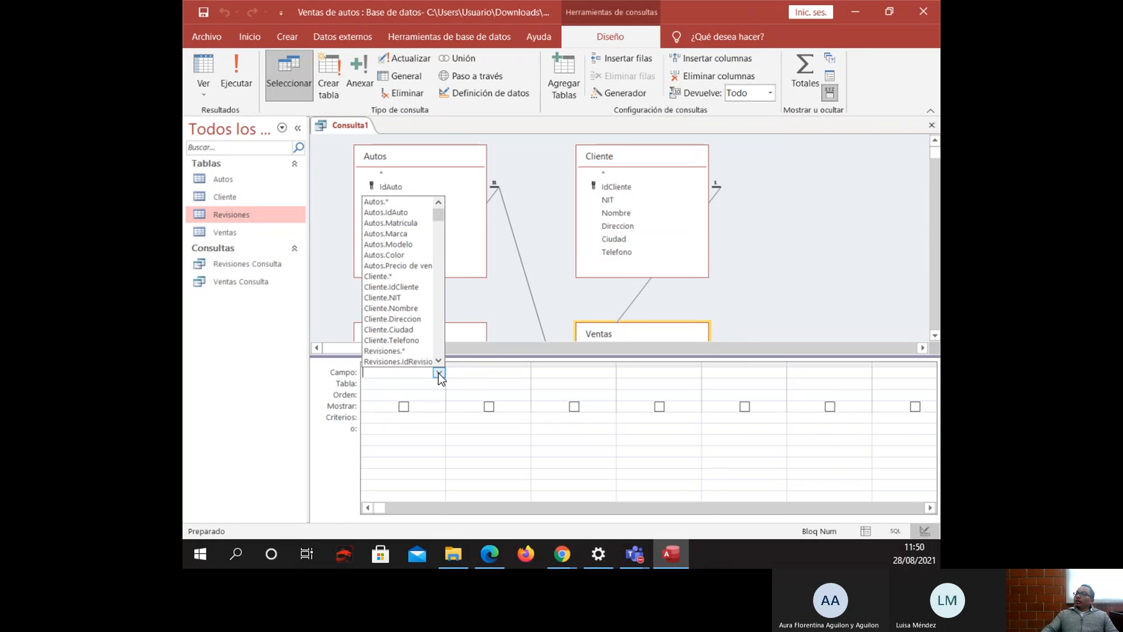
left_click(599, 186)
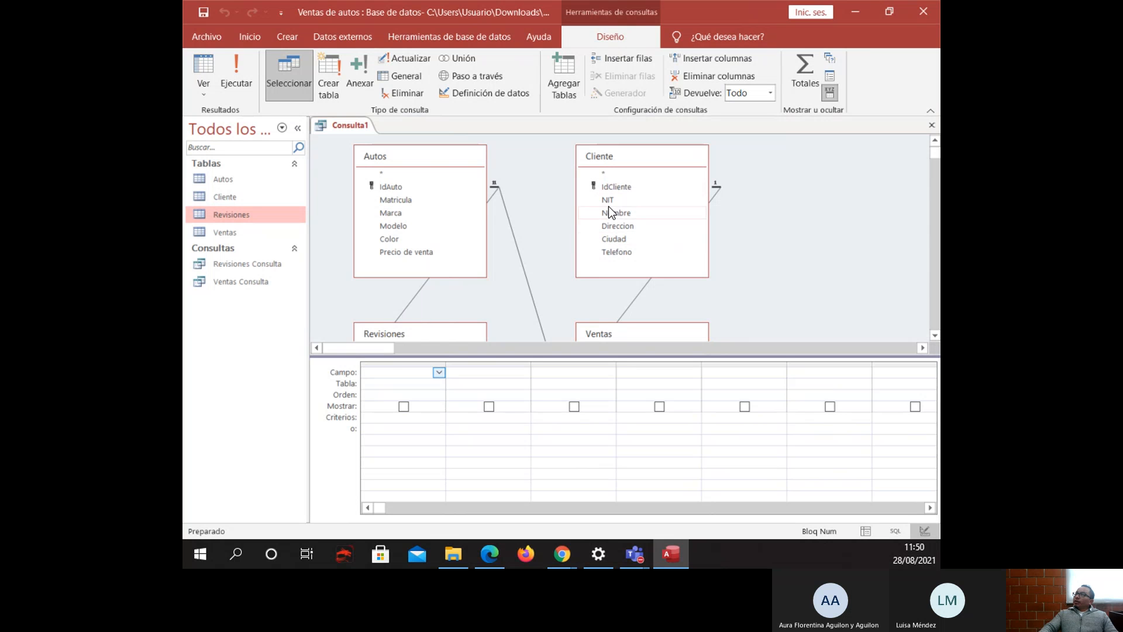
double_click(616, 188)
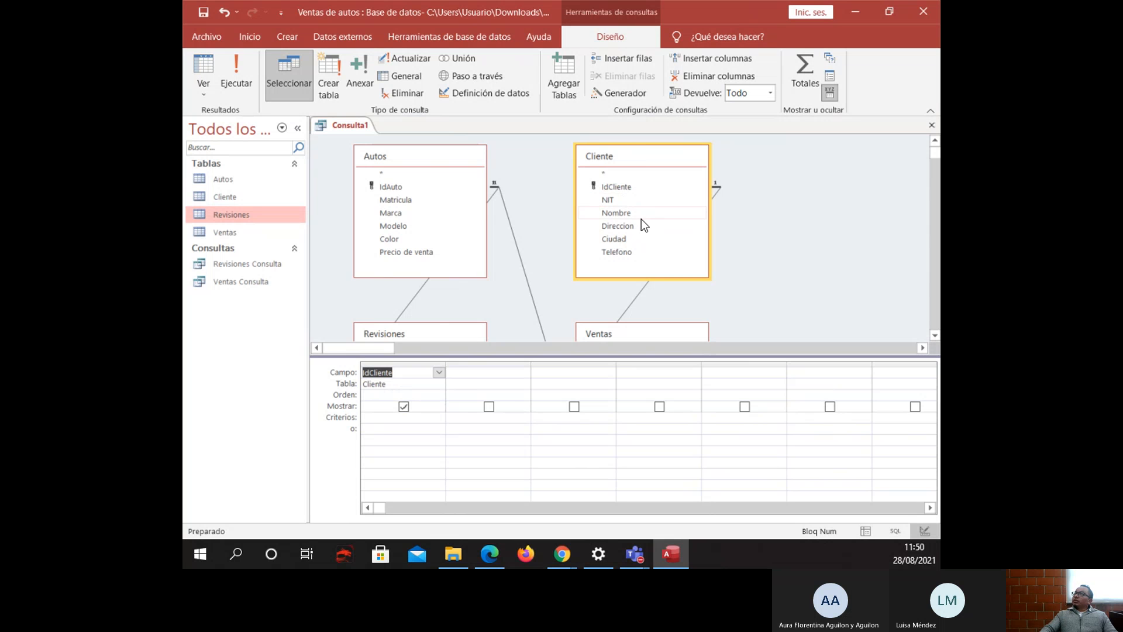
double_click(606, 200)
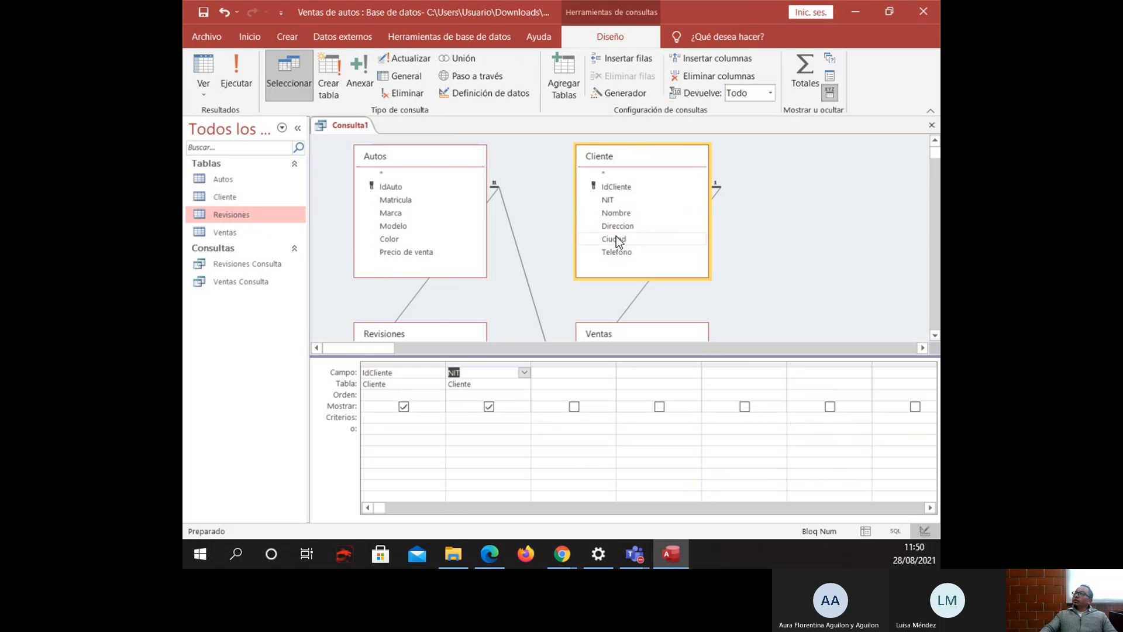
double_click(616, 211)
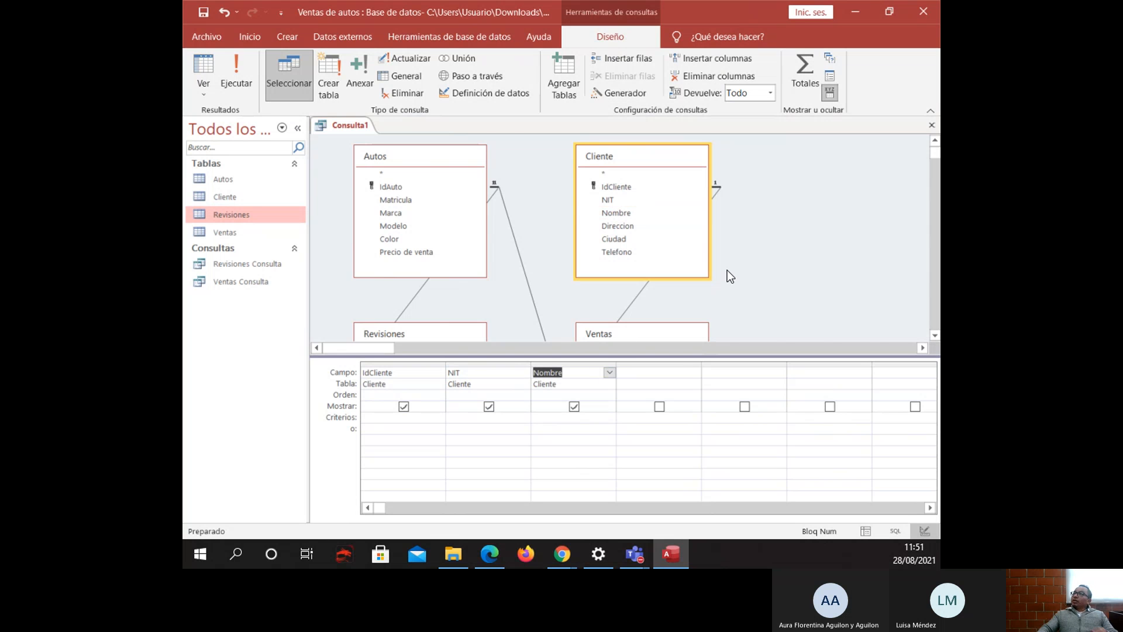
Add Fecha from the Ventas table and Matricula and Marca from the Autos table, and run the query.
scroll(728, 270, "down", 2)
scroll(728, 270, "down", 1)
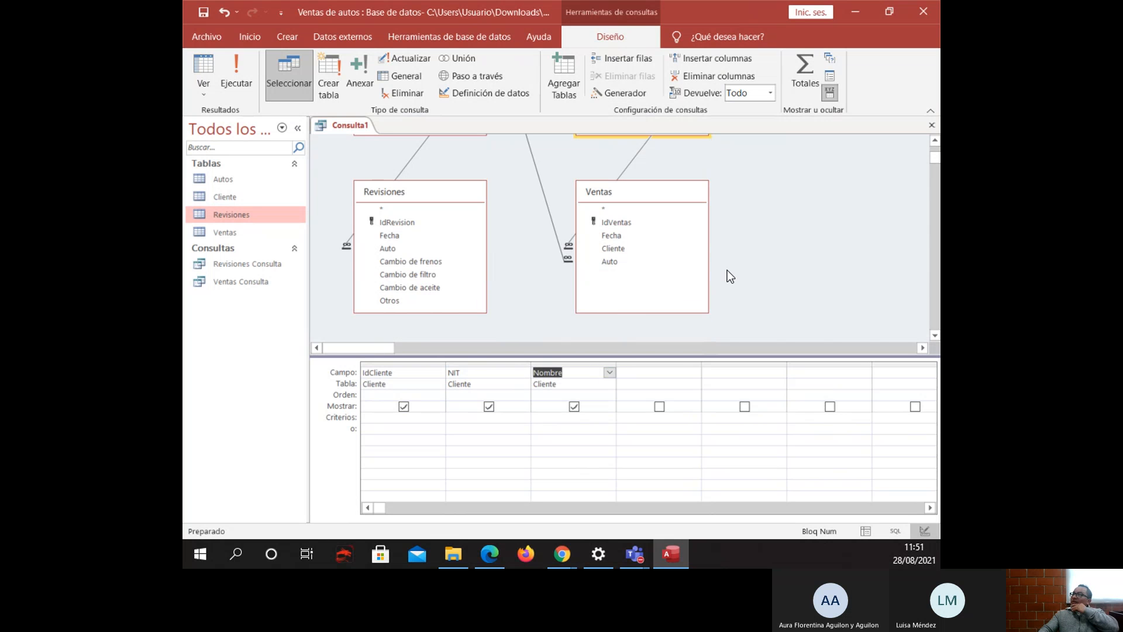
double_click(623, 238)
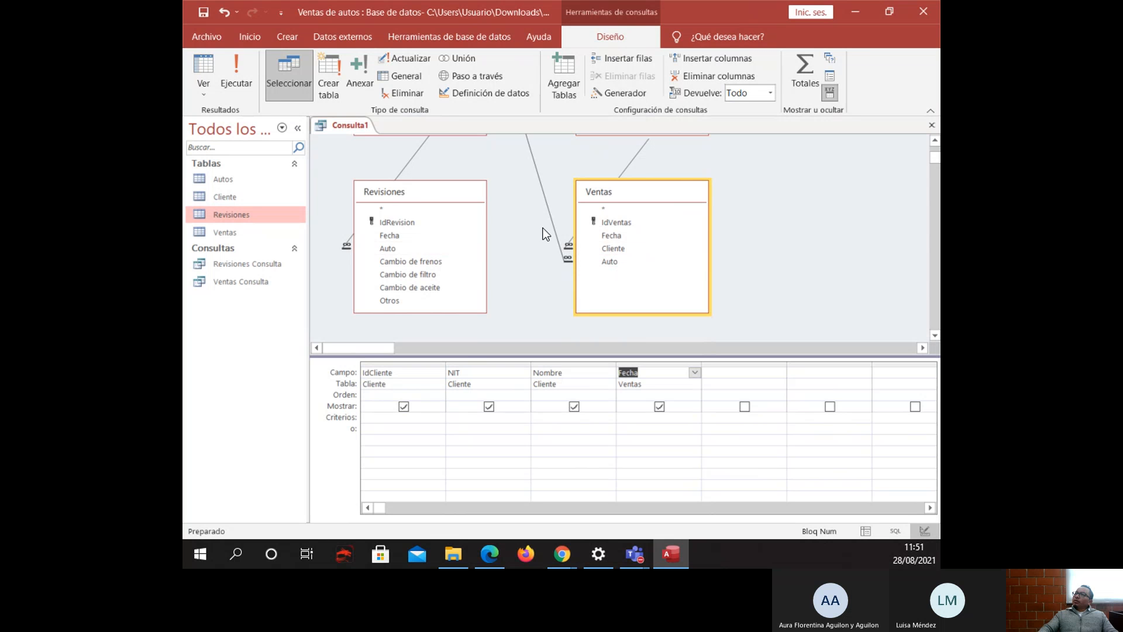
scroll(466, 227, "up", 3)
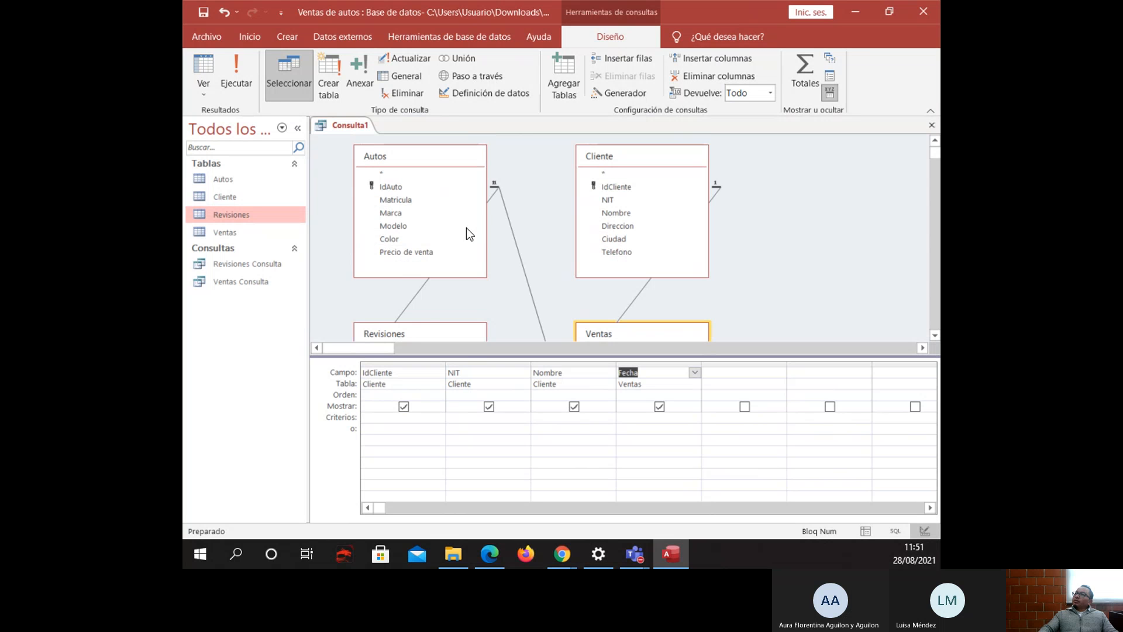
double_click(401, 198)
double_click(395, 209)
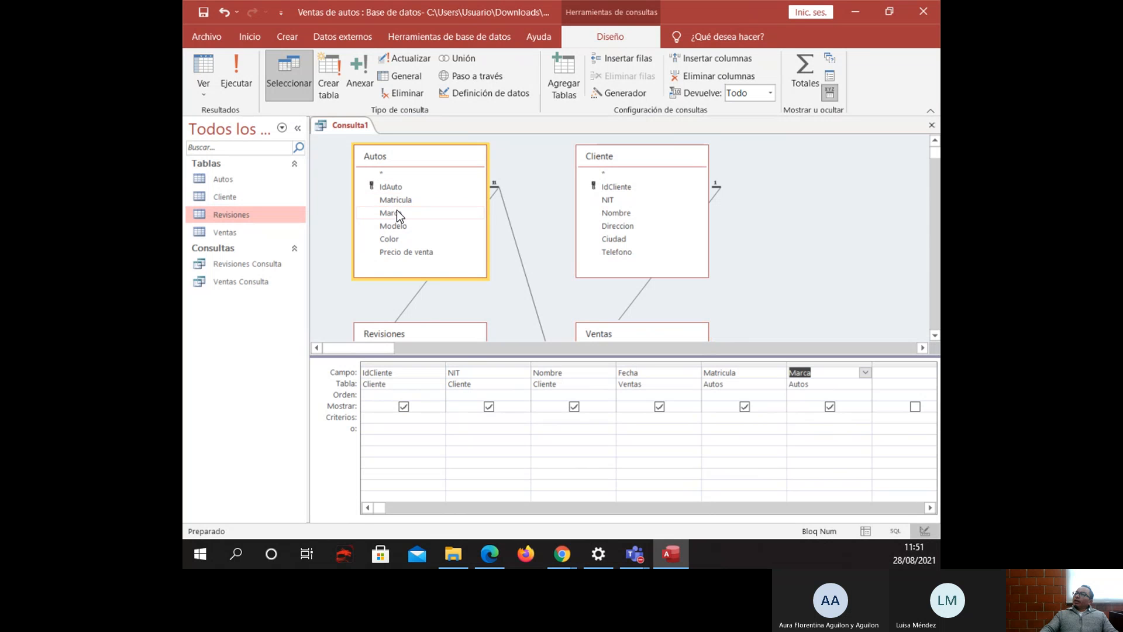
left_click(851, 280)
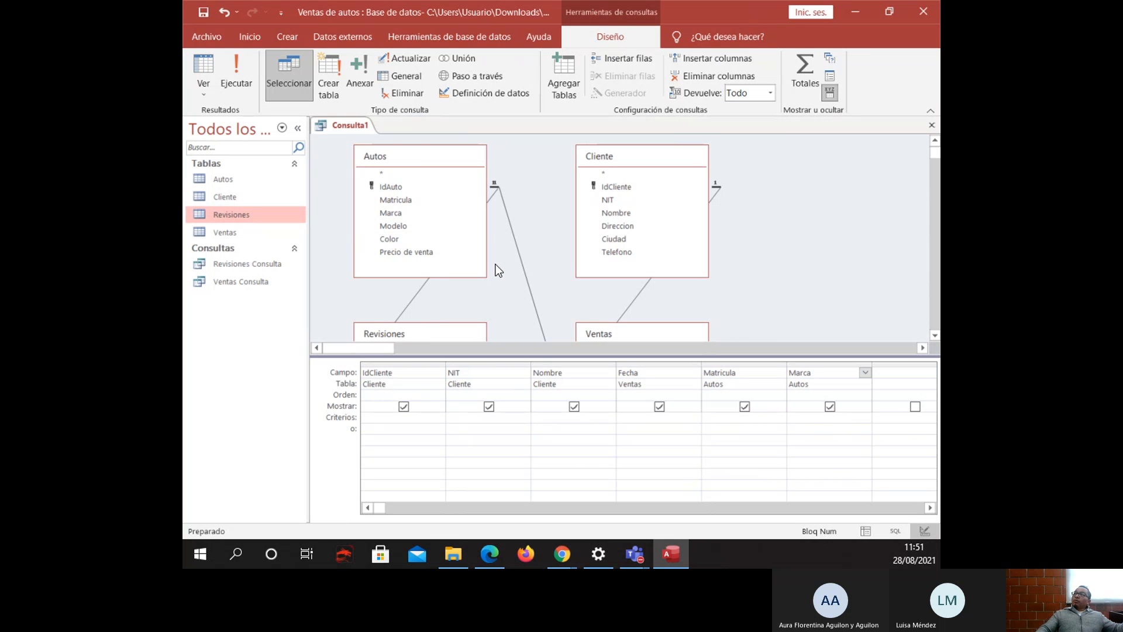
left_click(234, 82)
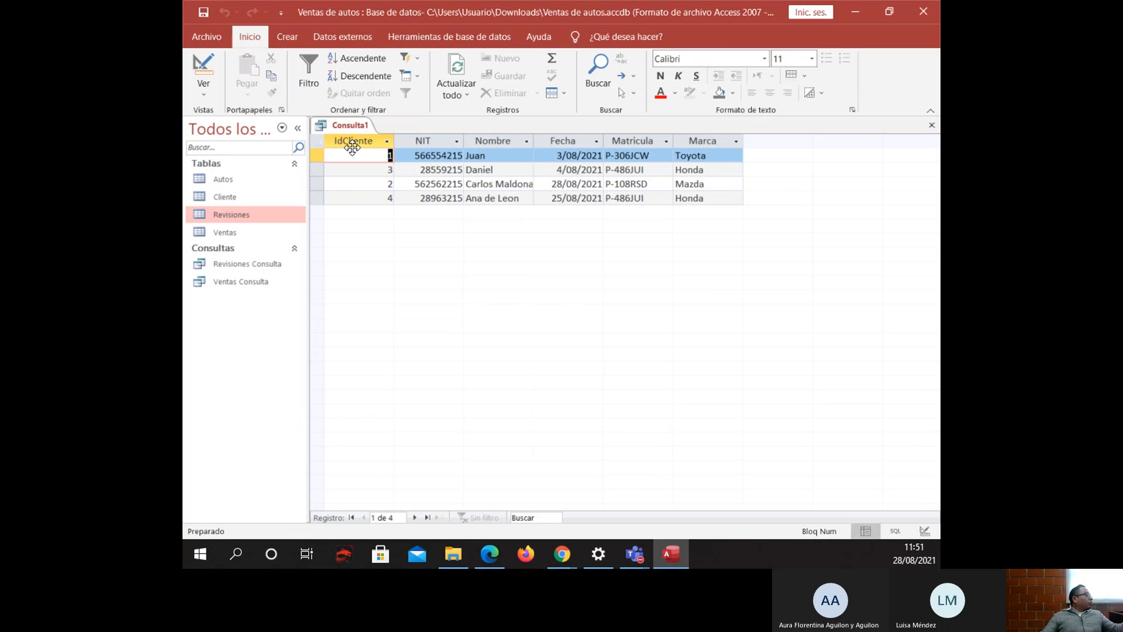
Set the Marca criterion to ="Mazda" in the query design, run the query and return to its design.
left_click(197, 67)
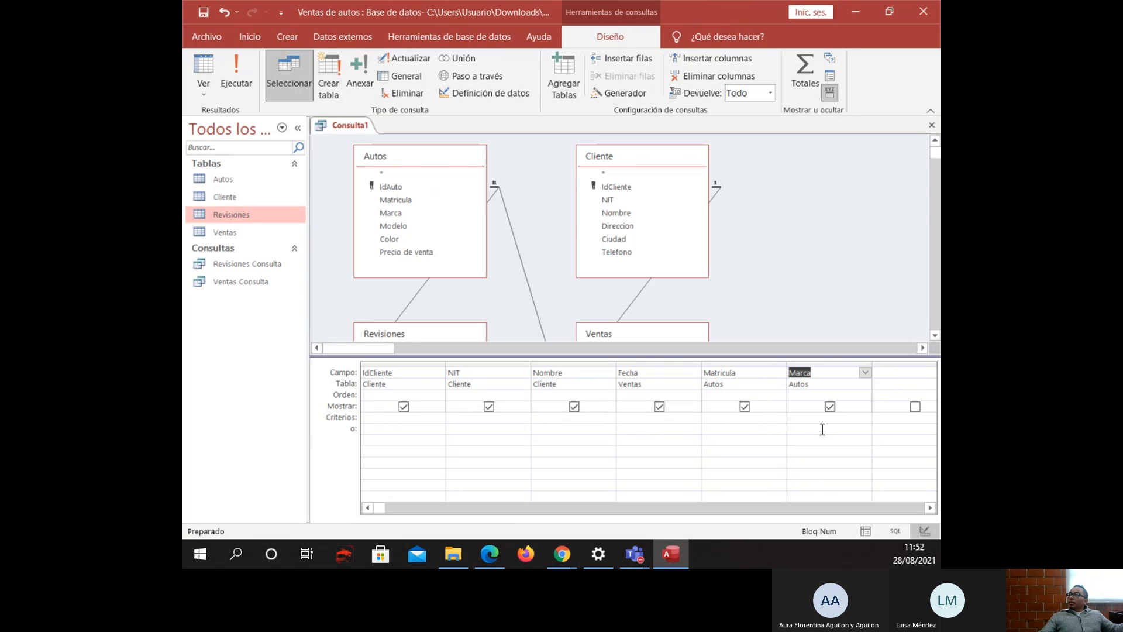
left_click(808, 418)
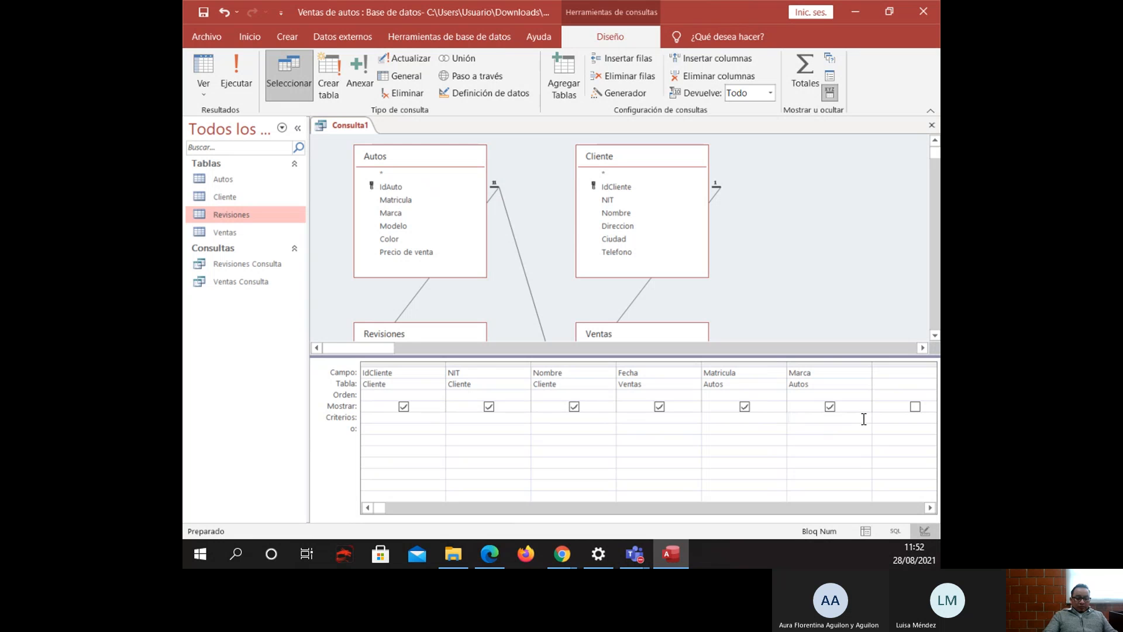
type("=\"")
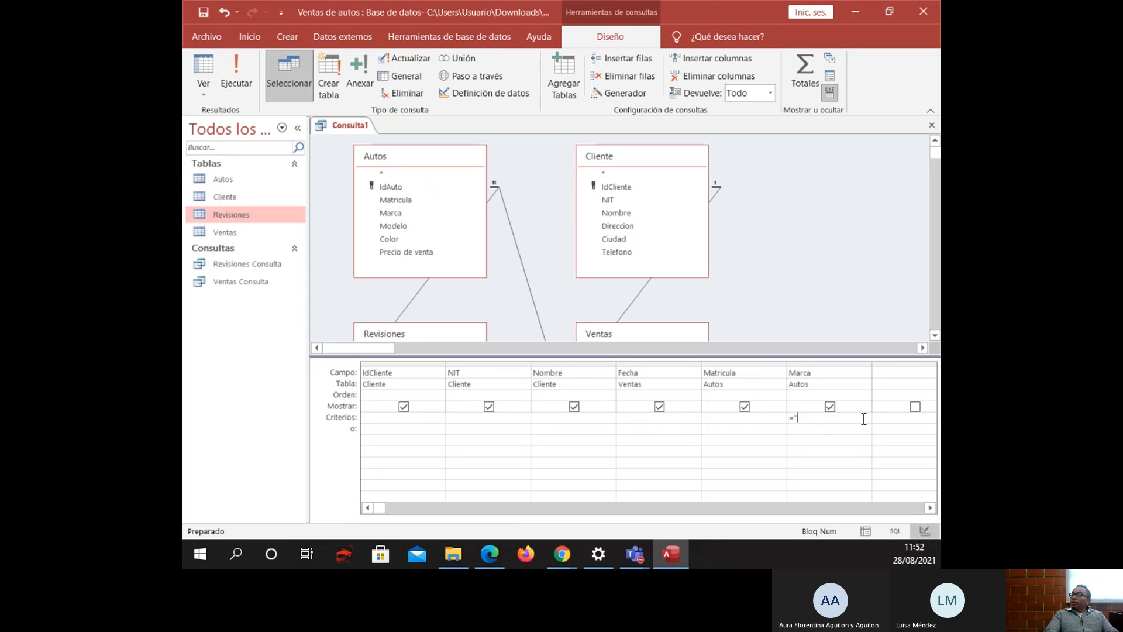
type("Mazda\"")
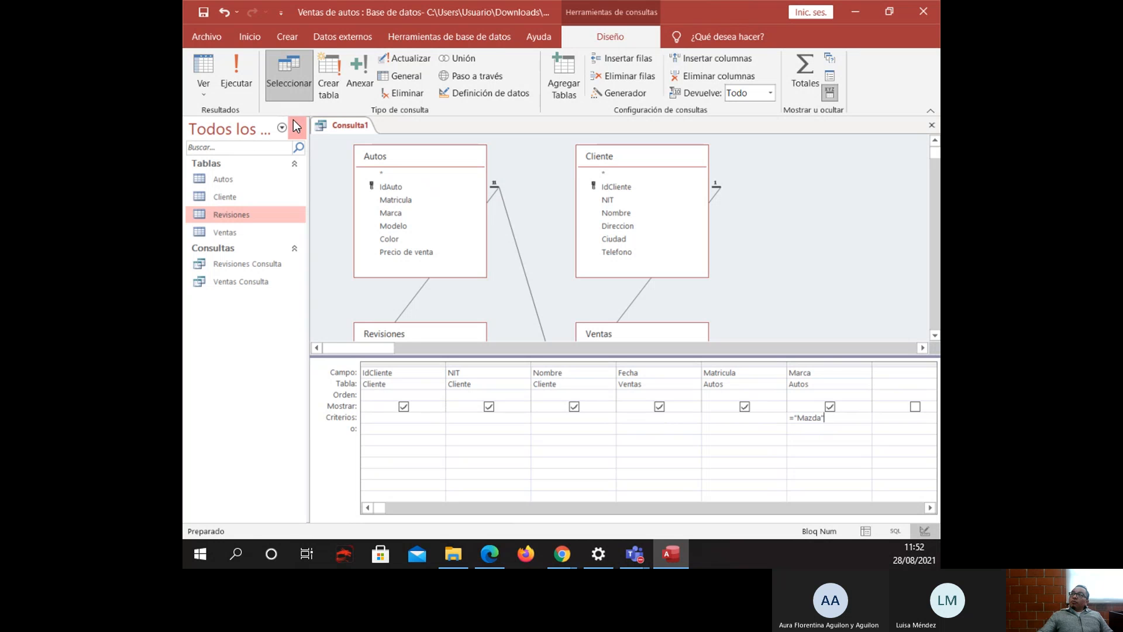
left_click(245, 81)
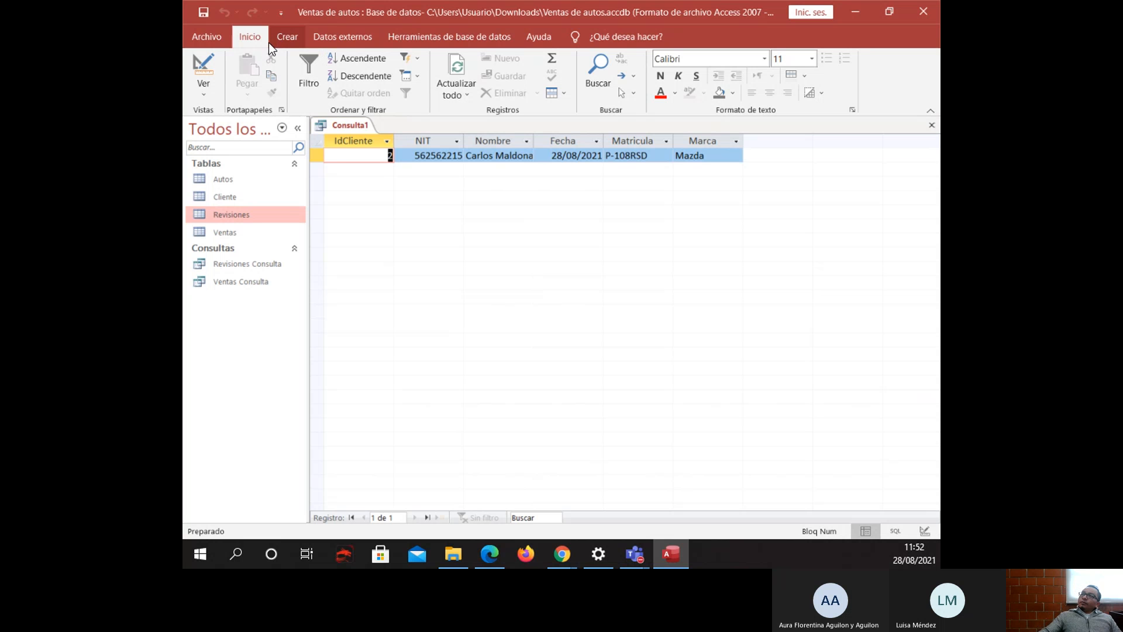
left_click(208, 71)
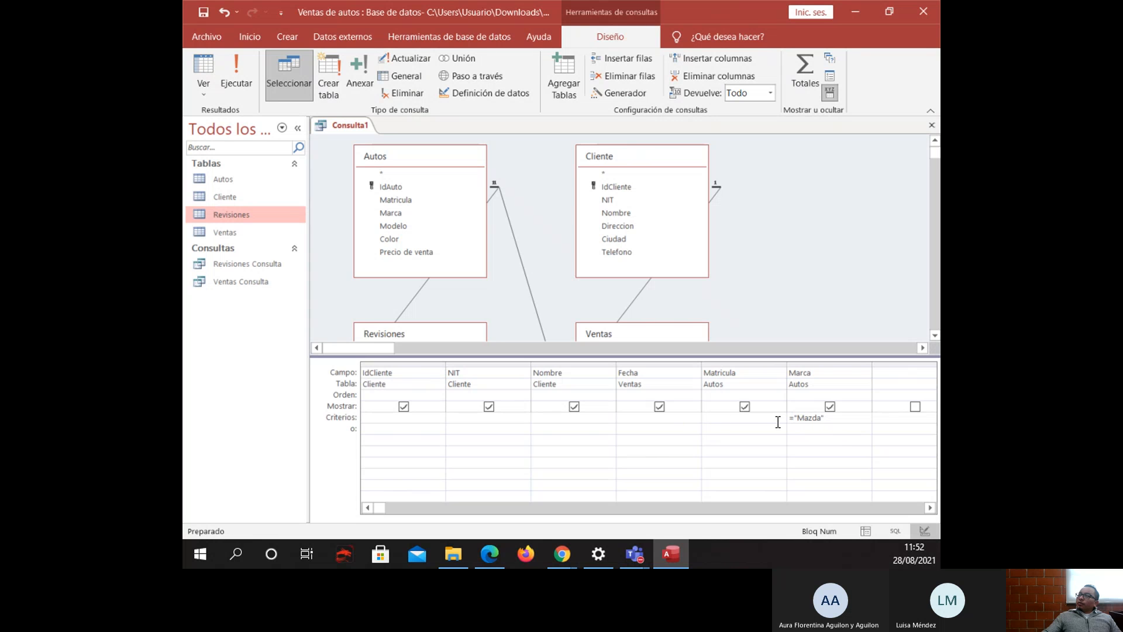
Set the Marca criterion to ="Honda", run the query and return to its design.
left_click(820, 419)
key("BackSpace")
key("BackSpace")
key("BackSpace")
key("BackSpace")
key("BackSpace")
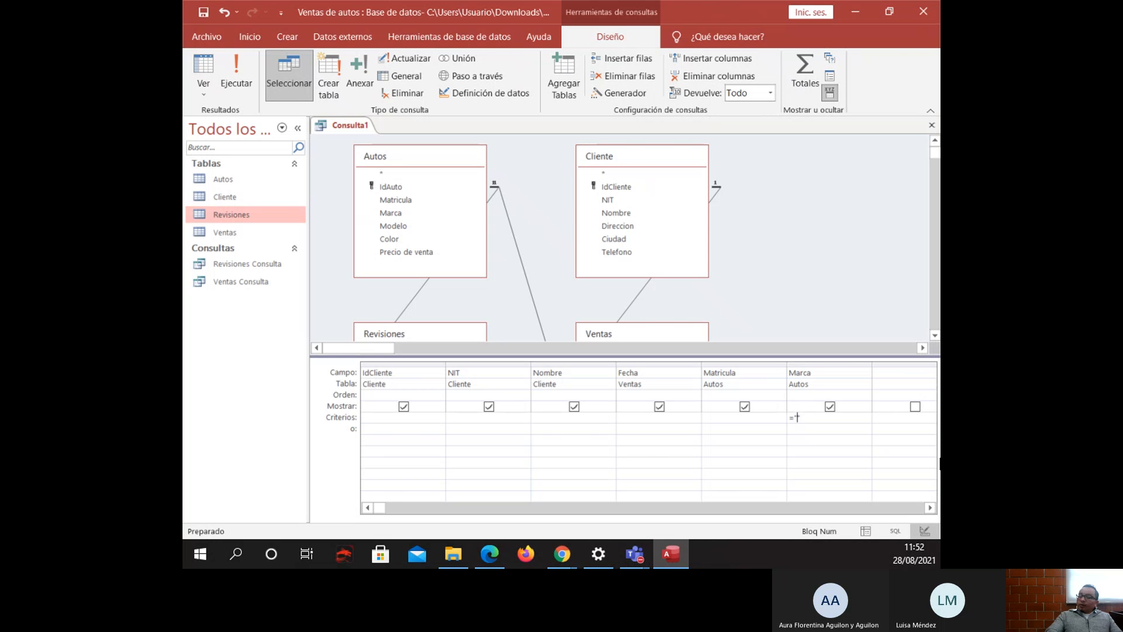
type("Honda")
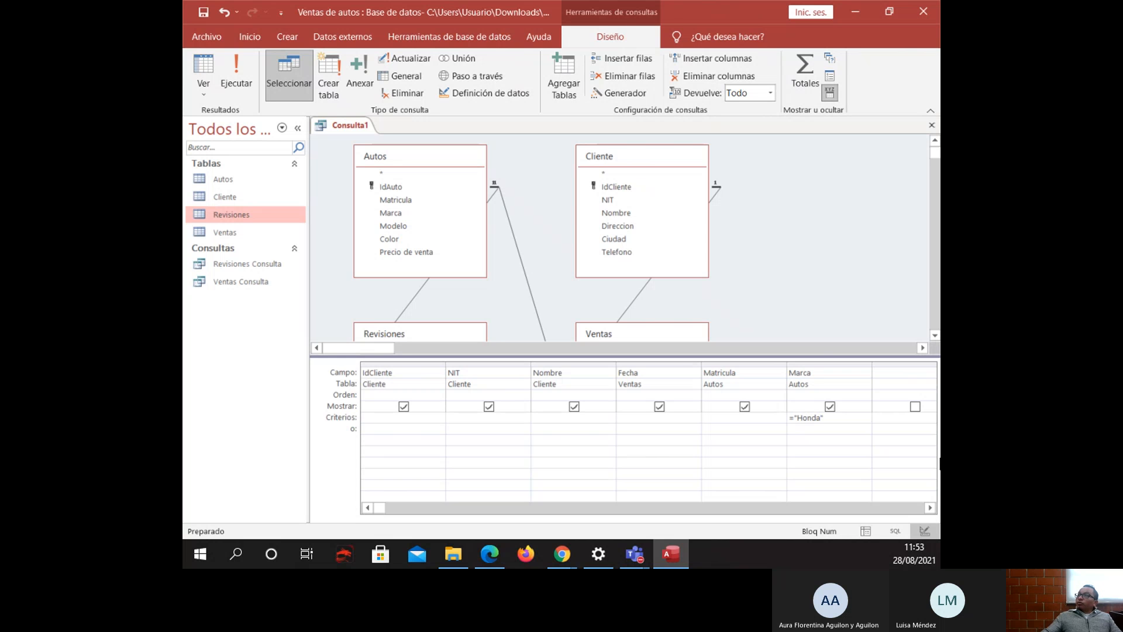
left_click(236, 73)
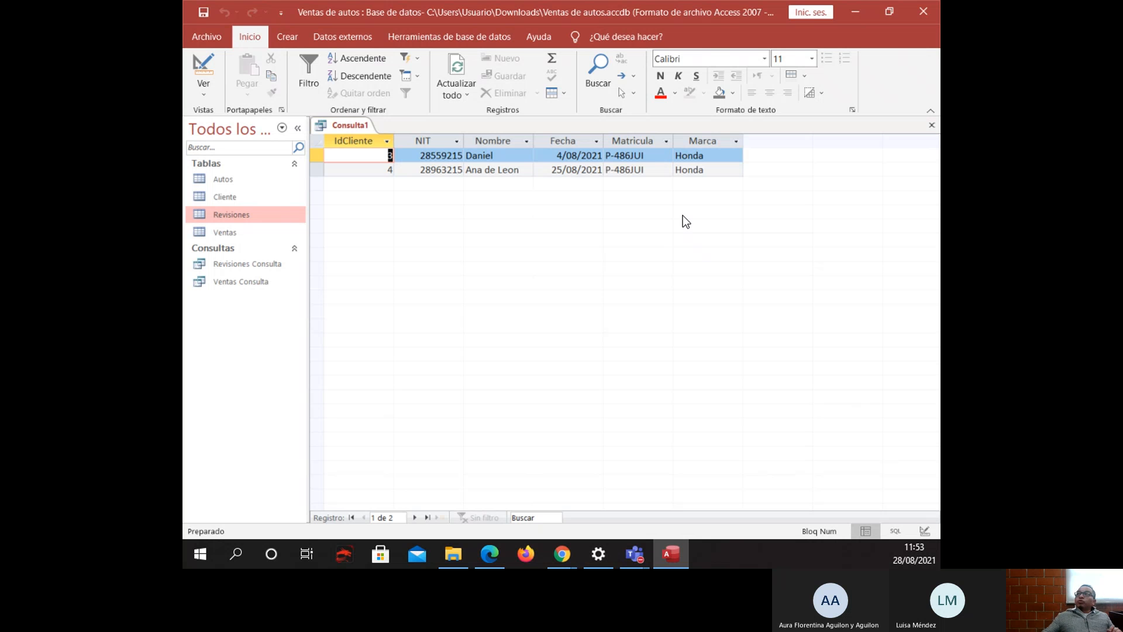
left_click(211, 69)
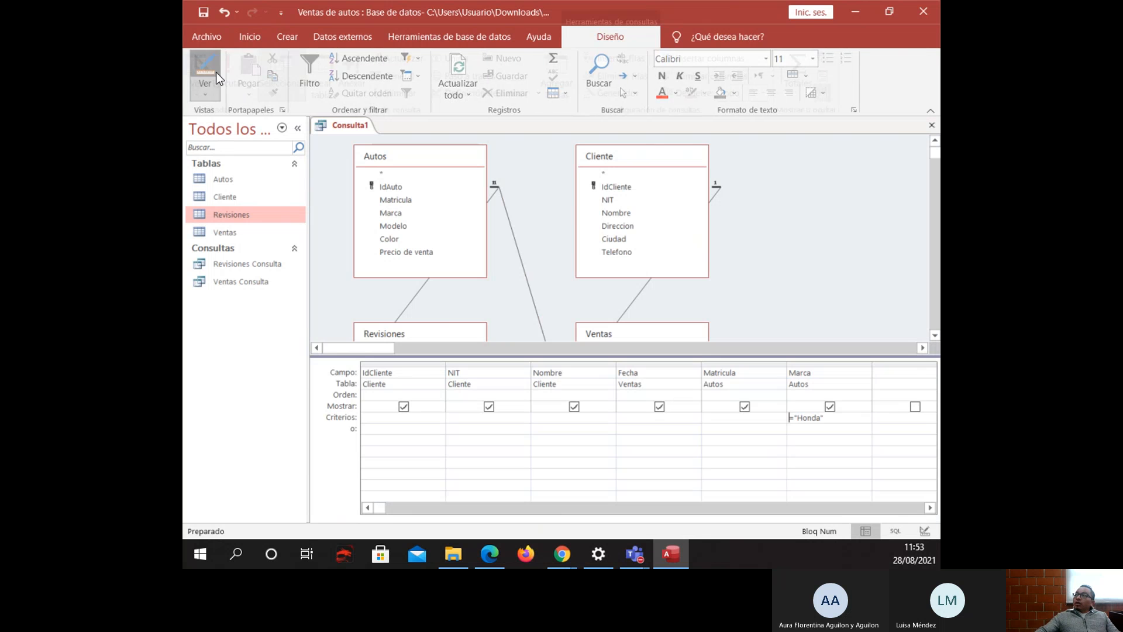
Remove the criterion from the Marca field and run the query without any filter.
left_click_drag(832, 417, 682, 416)
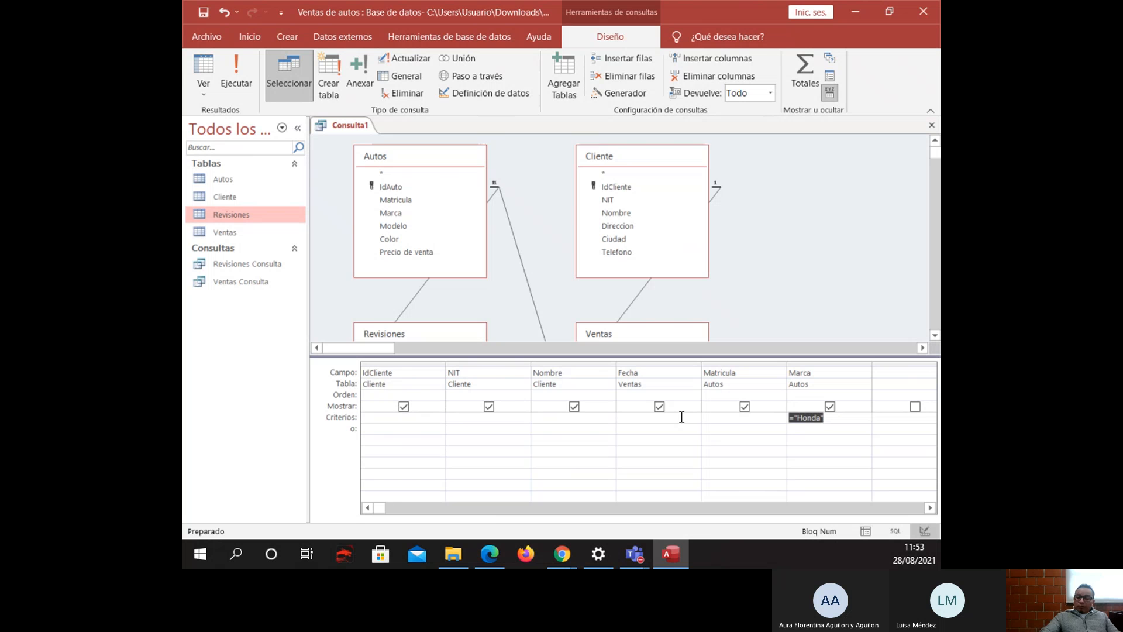
key("Delete")
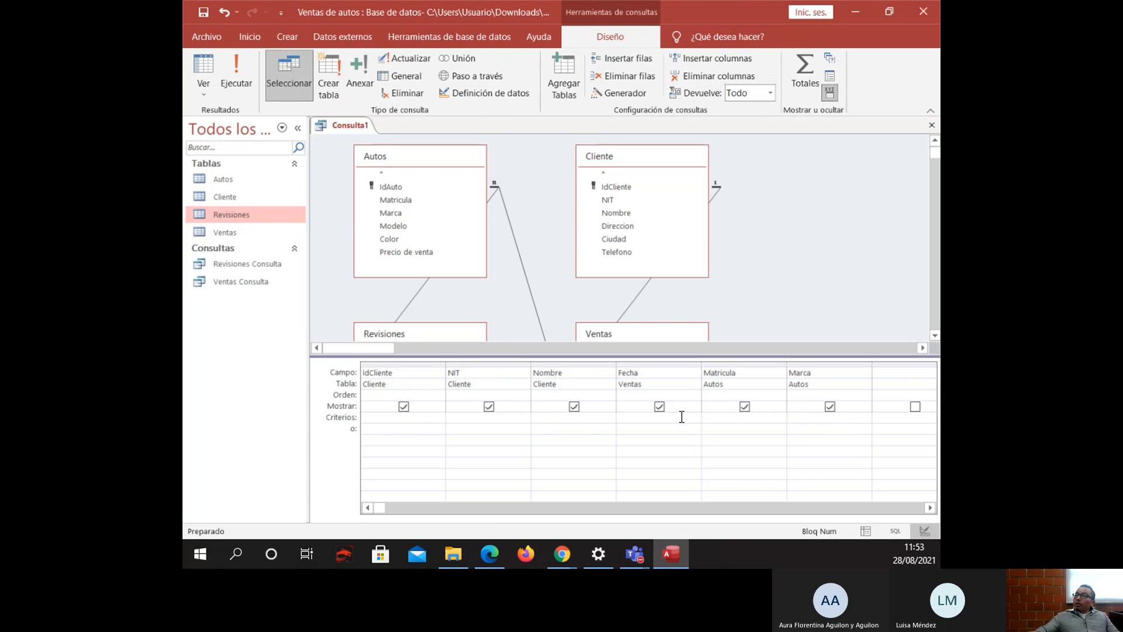
left_click(236, 74)
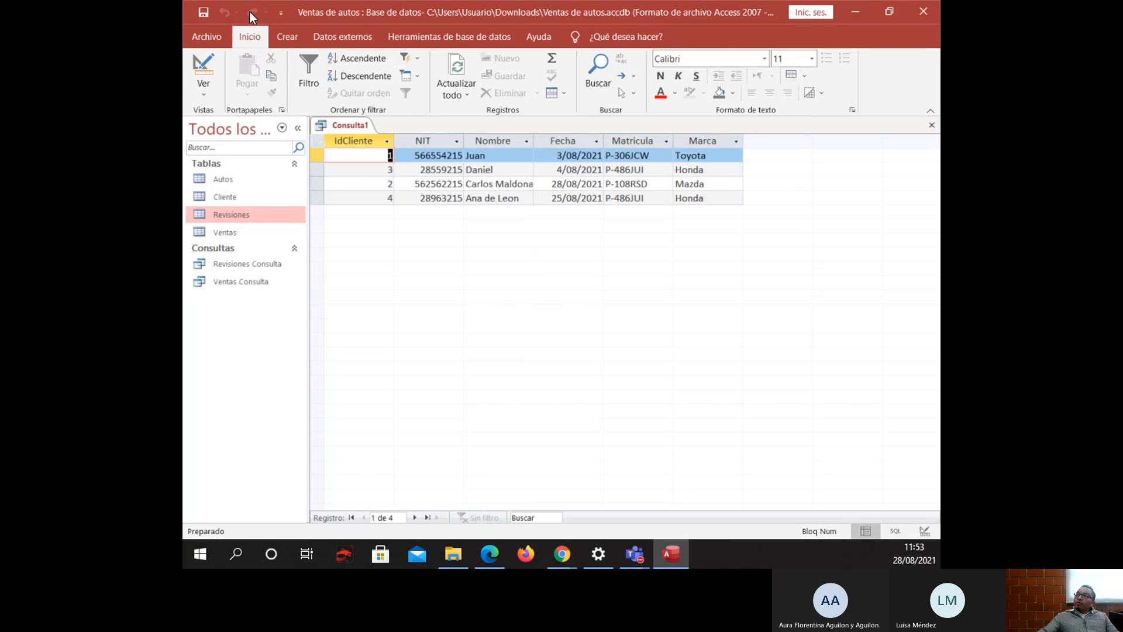
Save the query as Consulta Manual and close it.
left_click(203, 12)
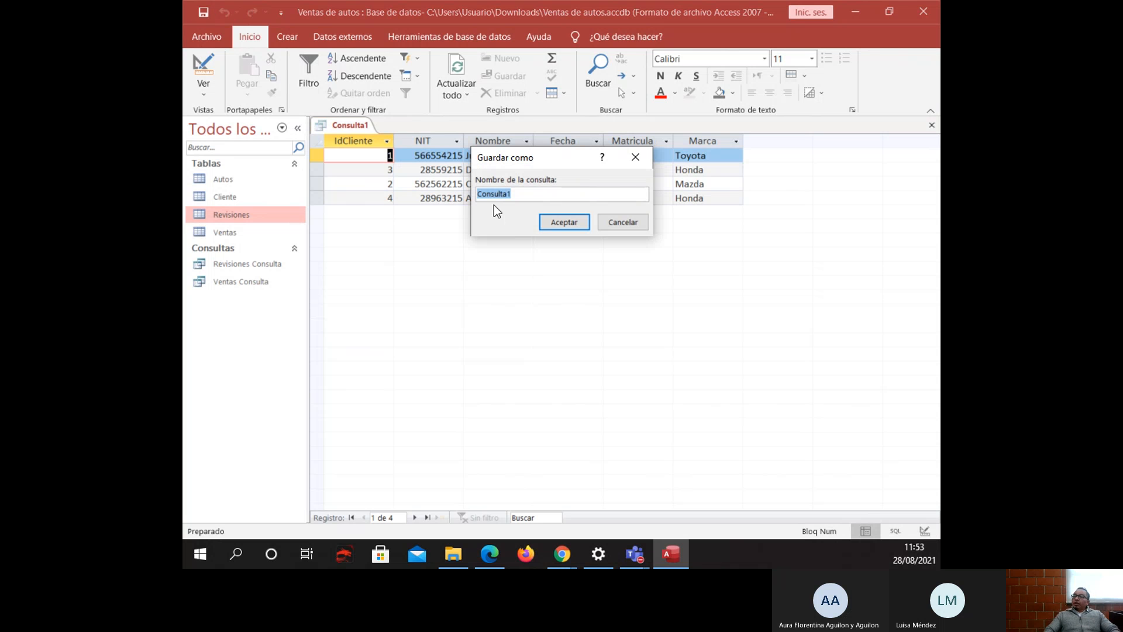
type("Cp")
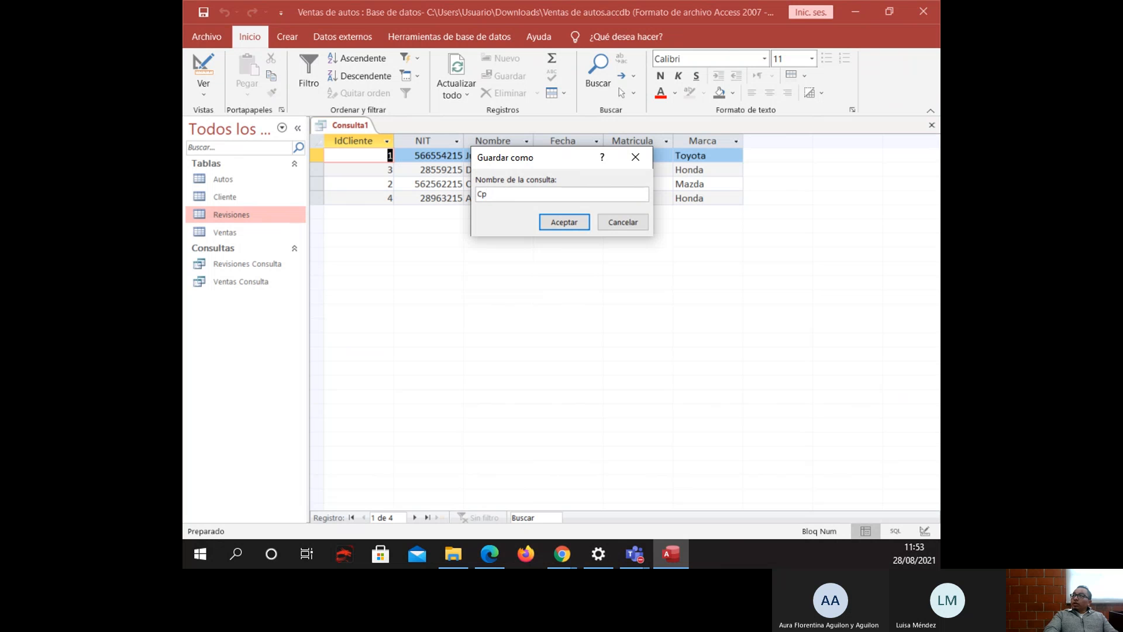
type("onsulta Manual")
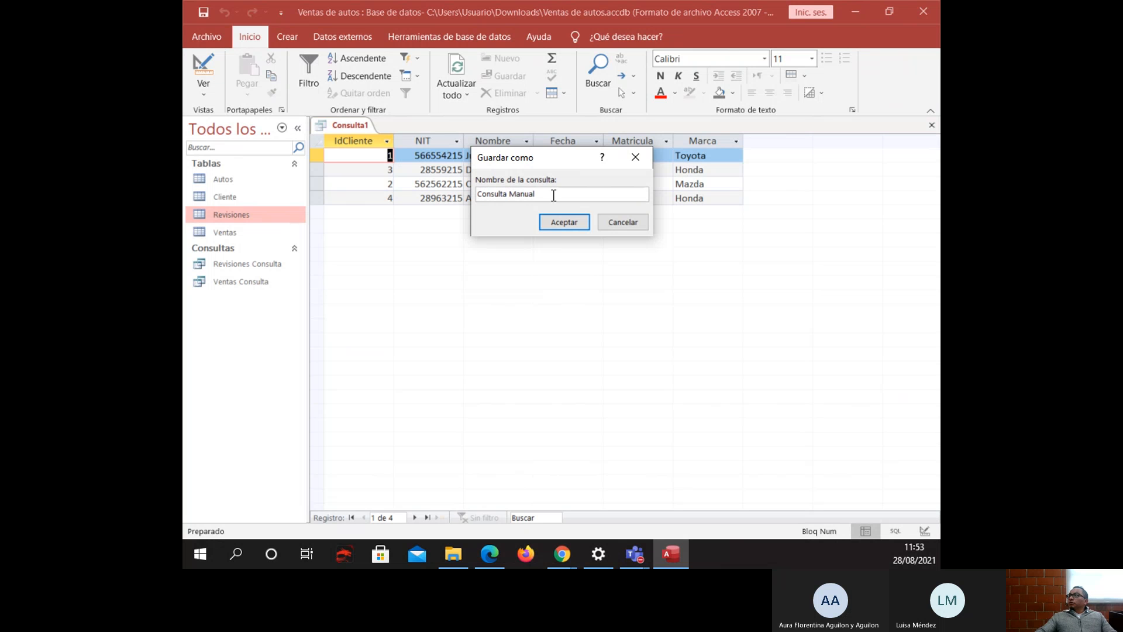
left_click(564, 222)
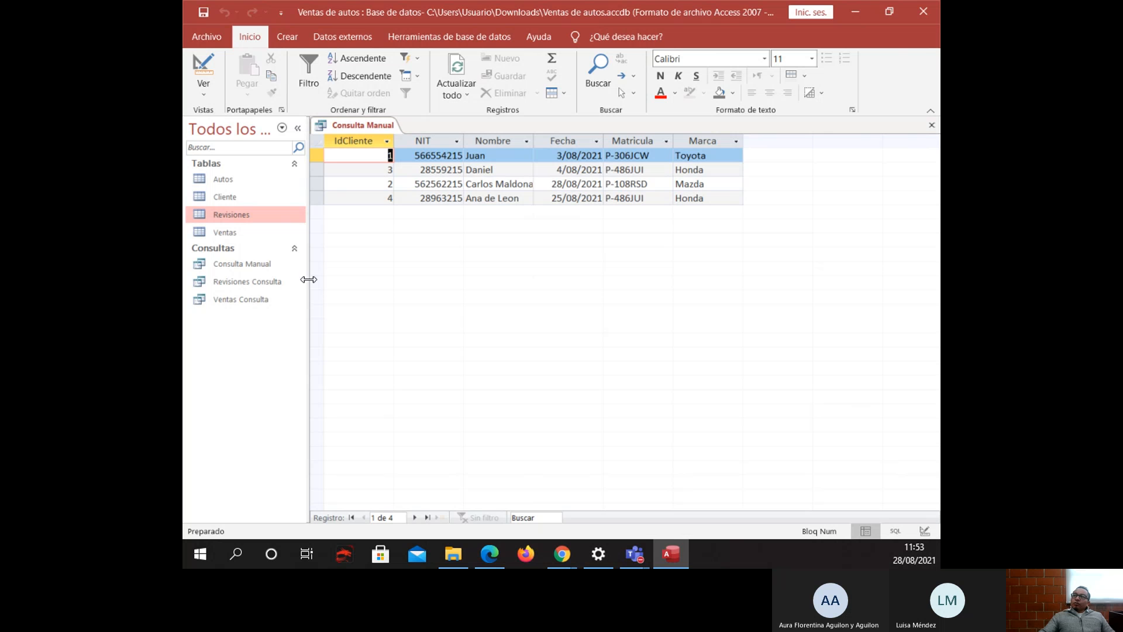
left_click(230, 301)
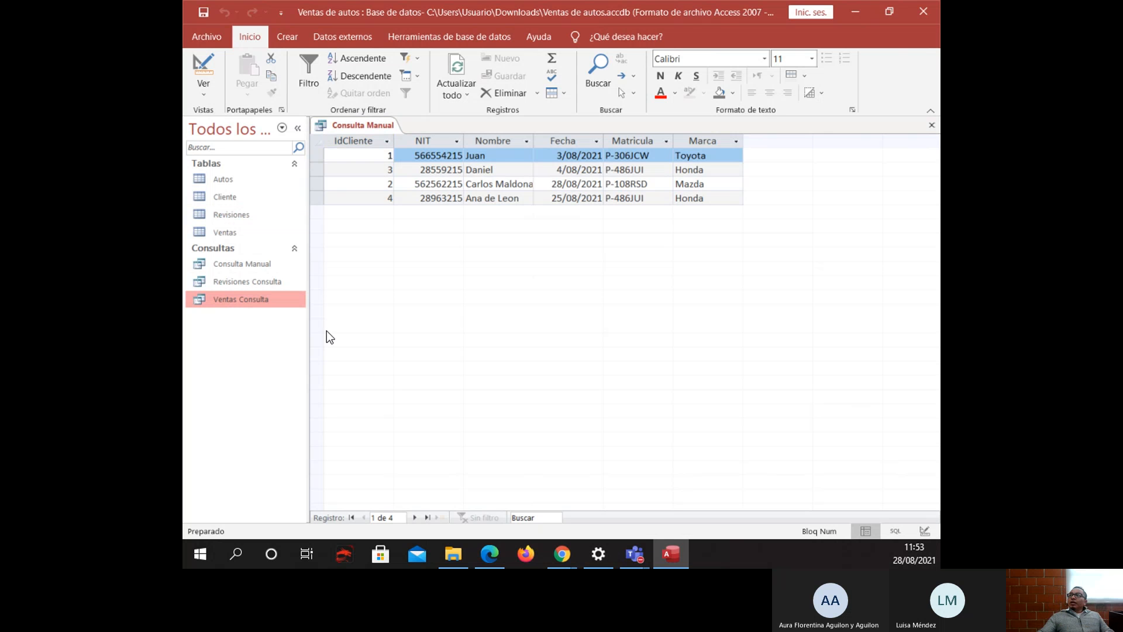
left_click(931, 125)
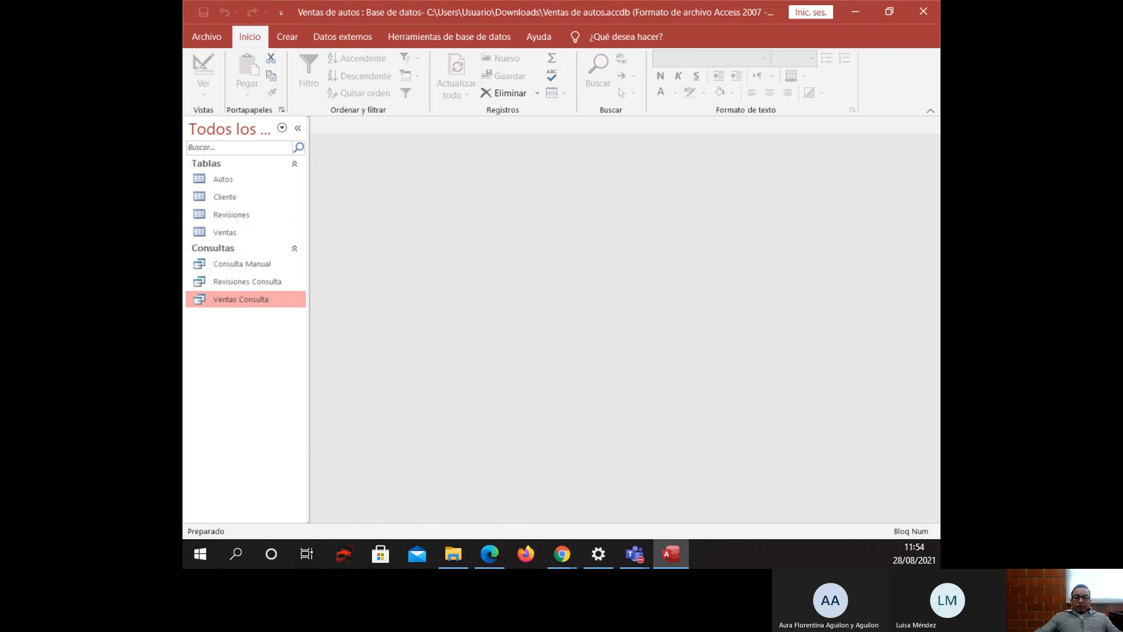
Switch to YouTube in Chrome, watch the "Consultas de parámetros en Access" video full screen, pausing at 1:32, and close the browser.
key("alt+Tab")
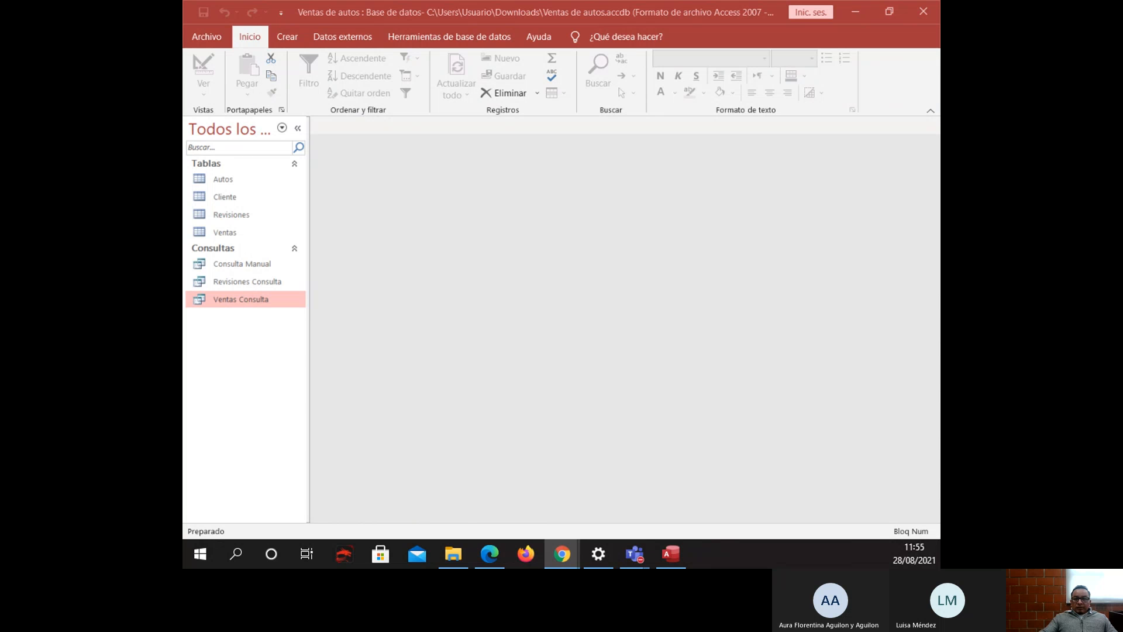
left_click_drag(184, 213, 889, 1)
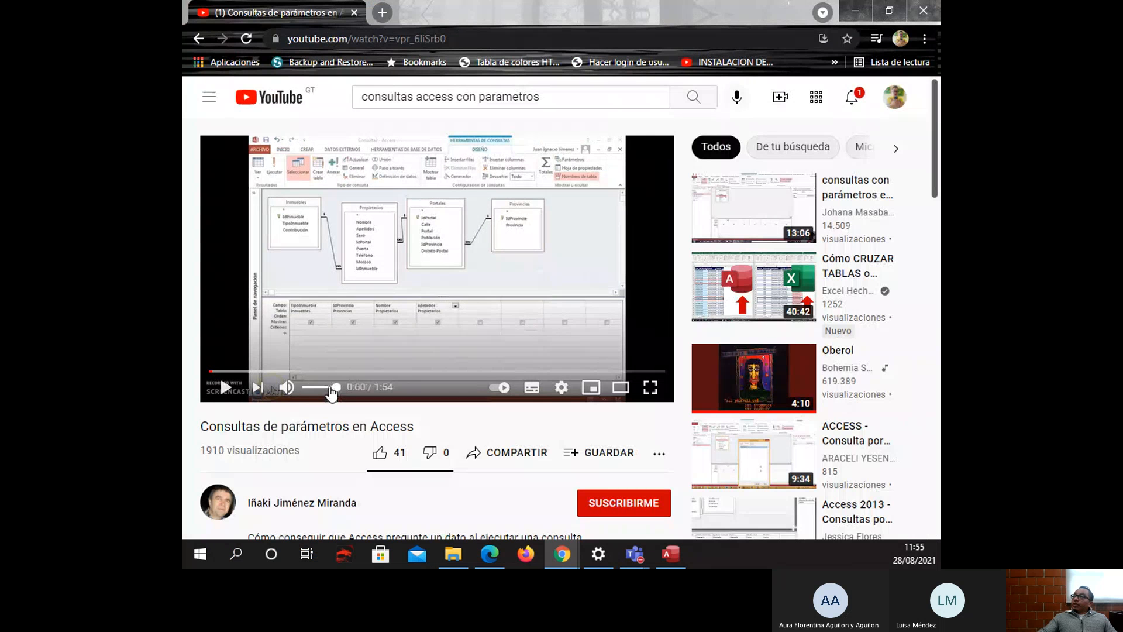
left_click(225, 387)
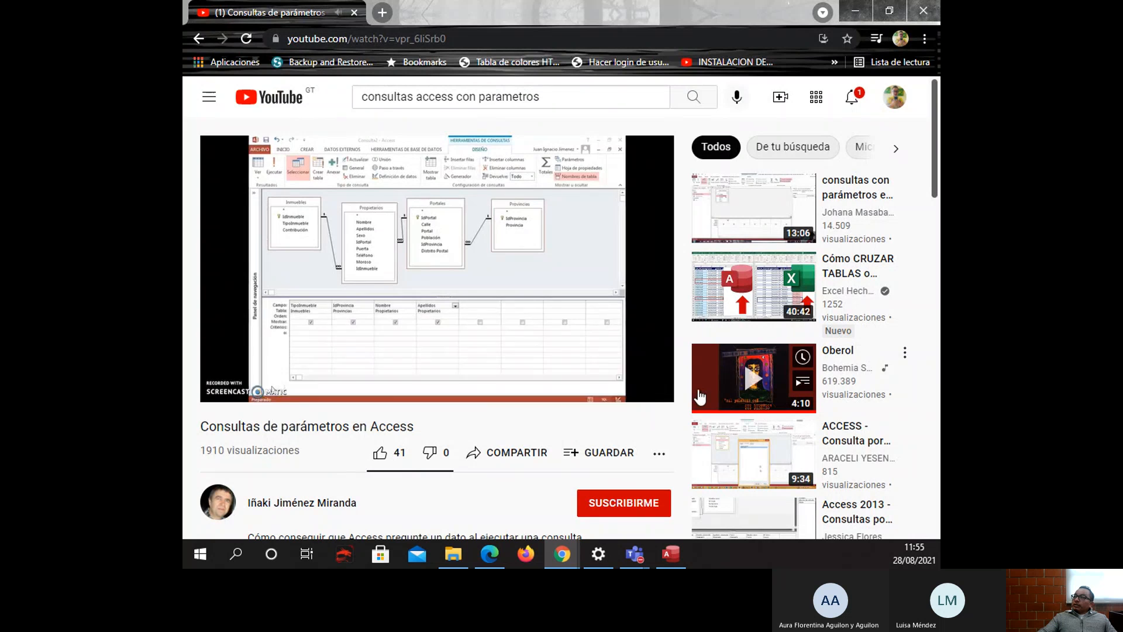
left_click(651, 387)
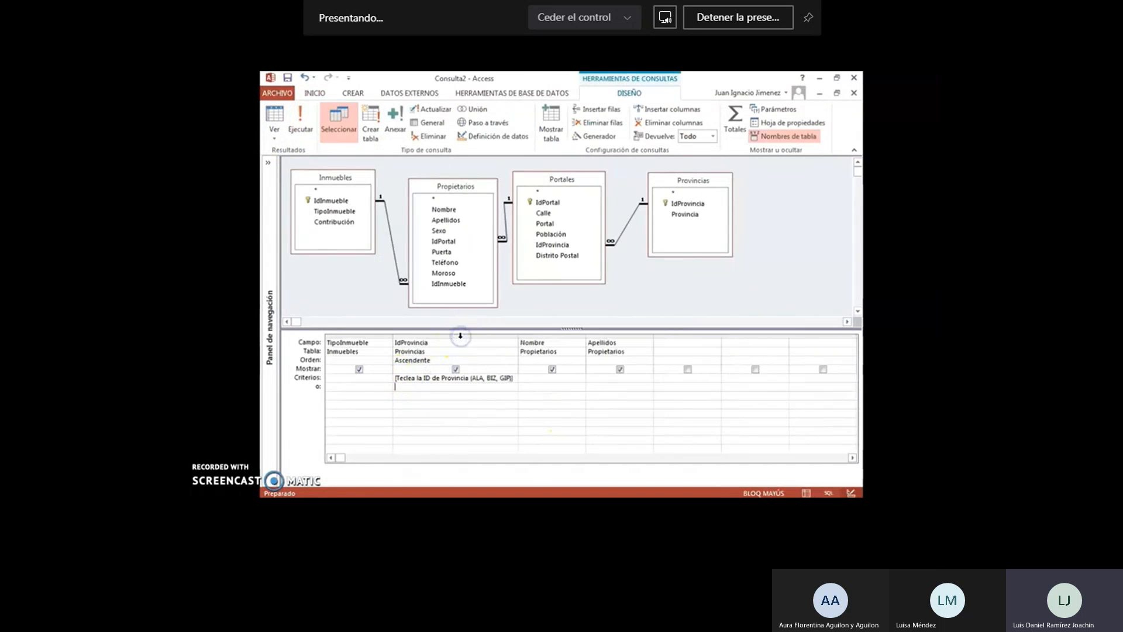
mouse_move(560, 368)
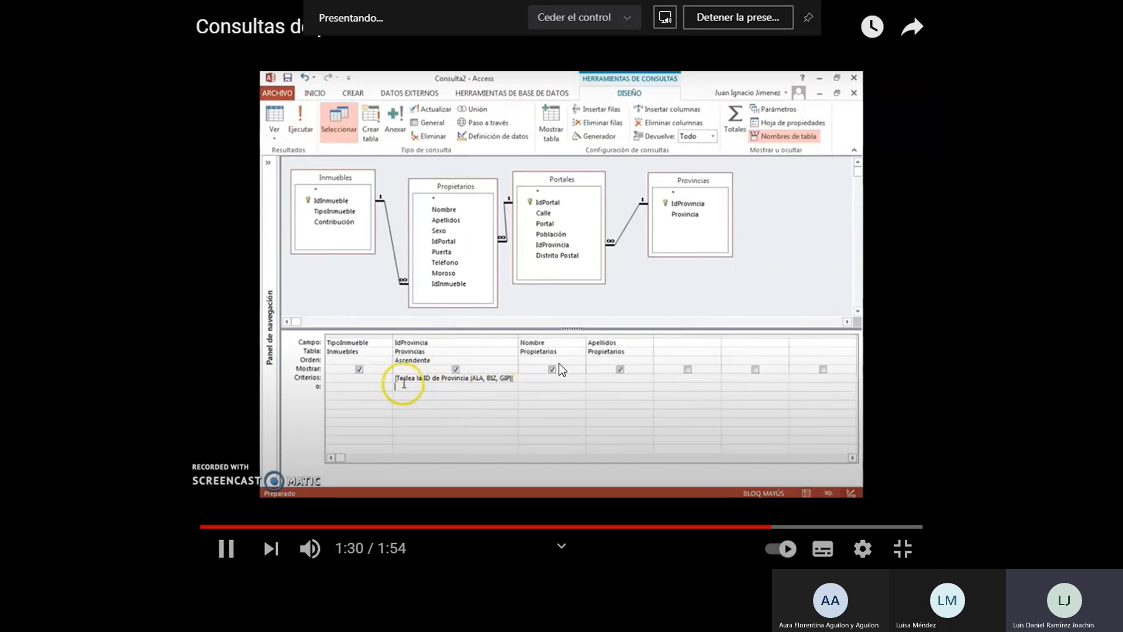
left_click(607, 405)
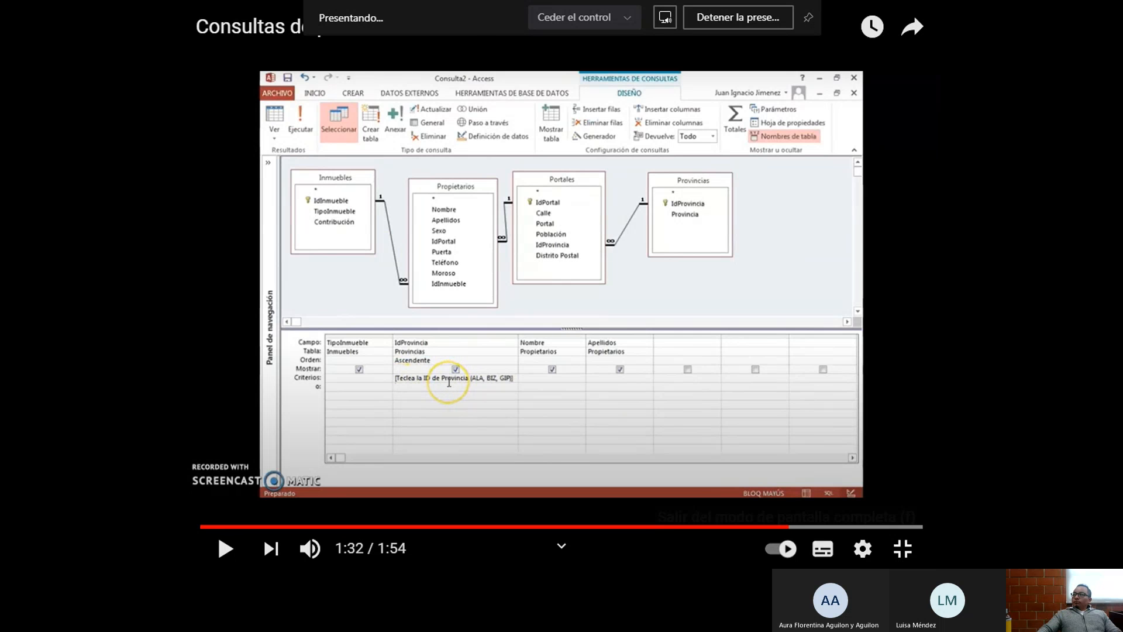
left_click(903, 548)
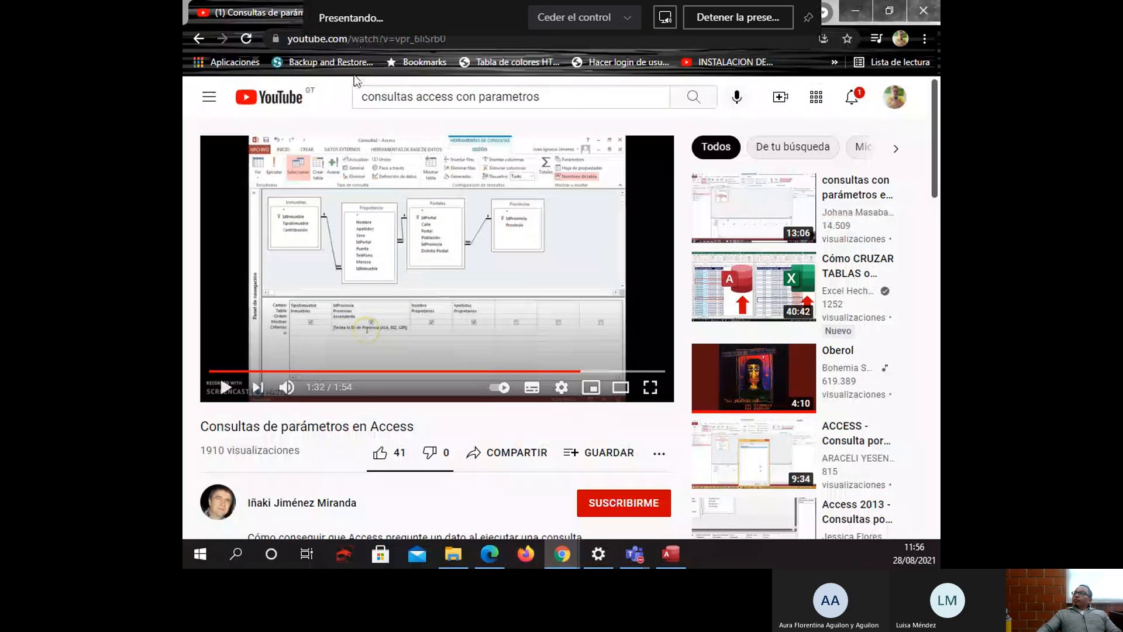
left_click(923, 12)
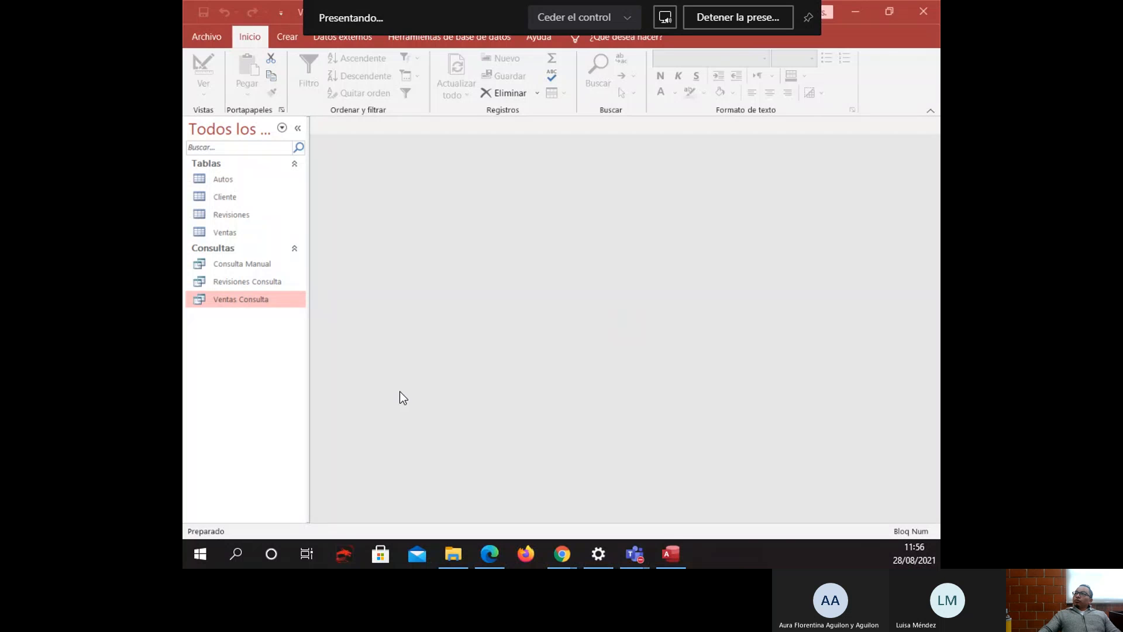
Open the Ventas Consulta and Consulta Manual queries for comparison and close Ventas Consulta.
double_click(234, 295)
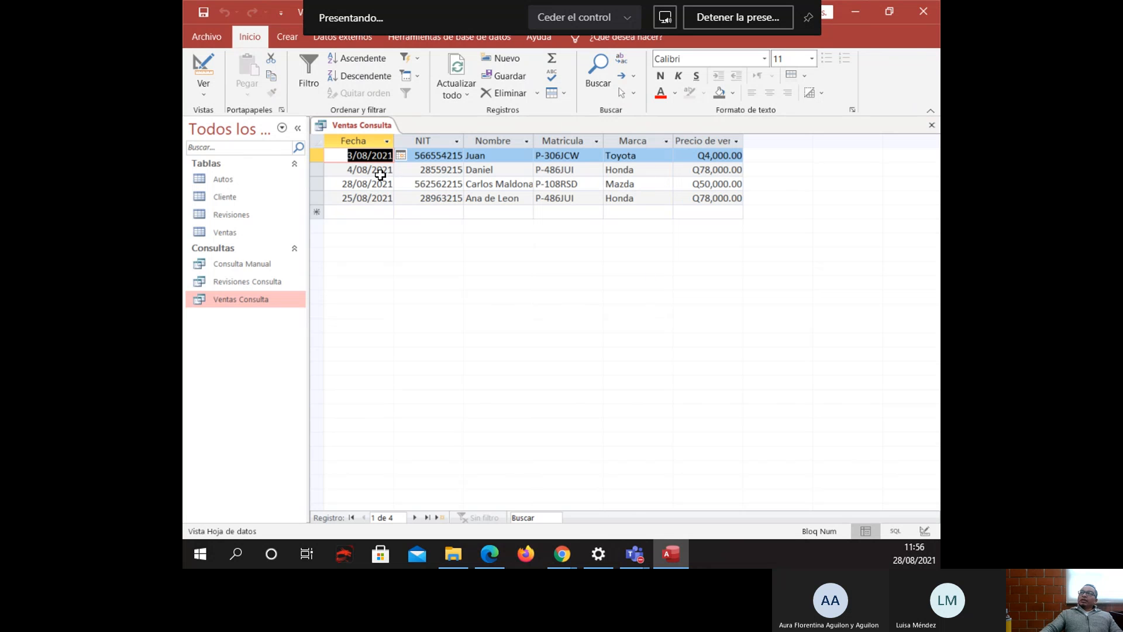
double_click(244, 266)
left_click(380, 126)
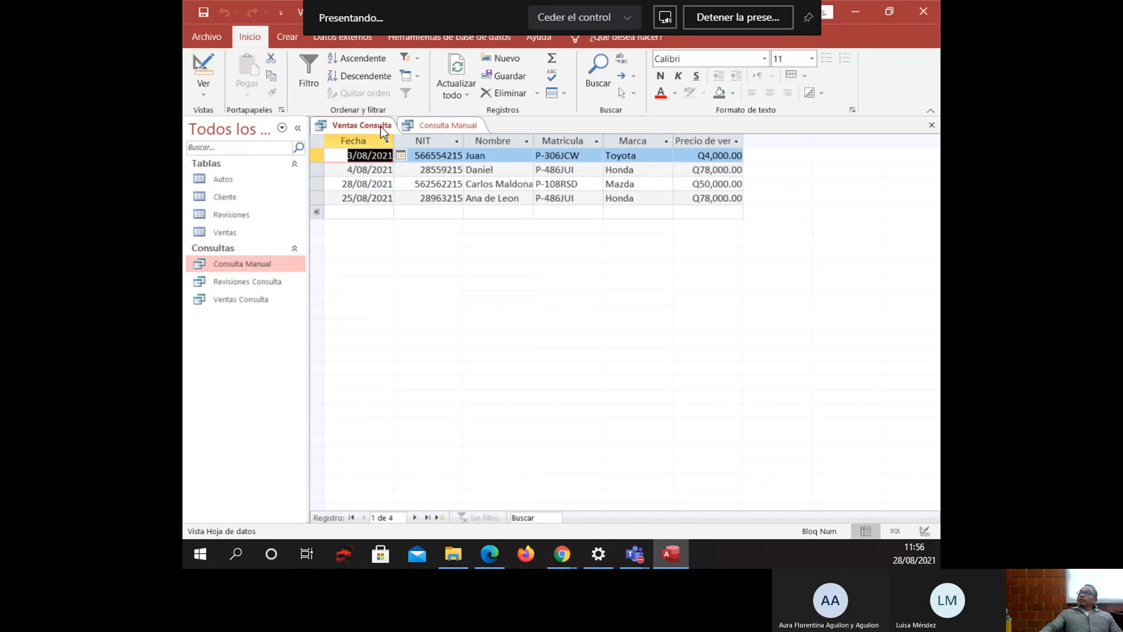
left_click(931, 125)
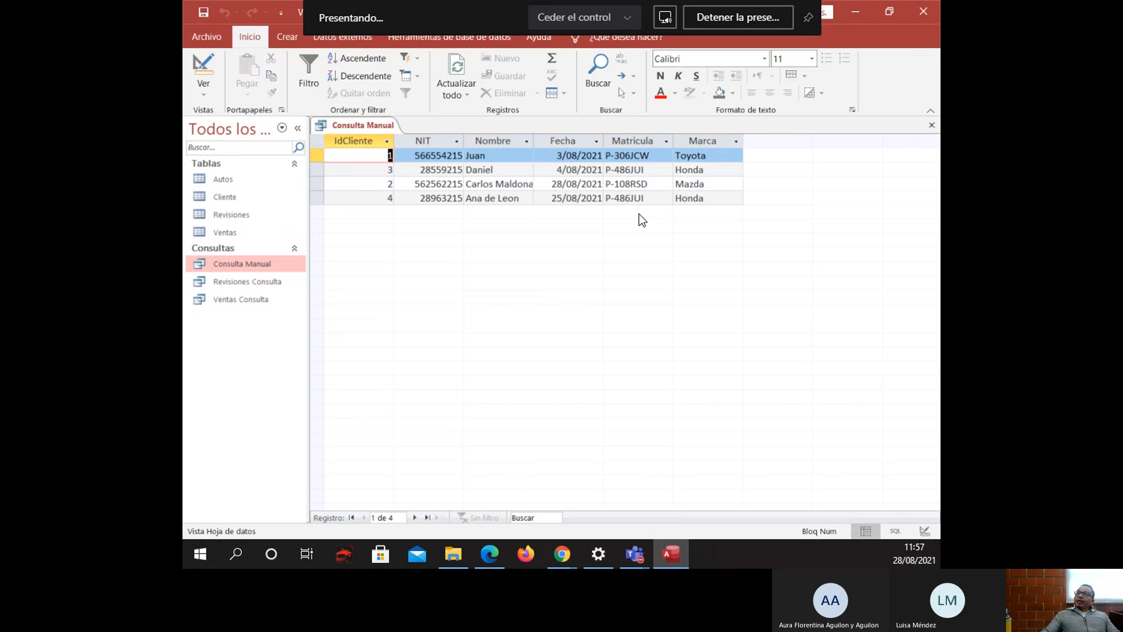
In the design of Consulta Manual, set the Marca criterion to the parameter =[Ingresa la Marca de Auto].
left_click(212, 69)
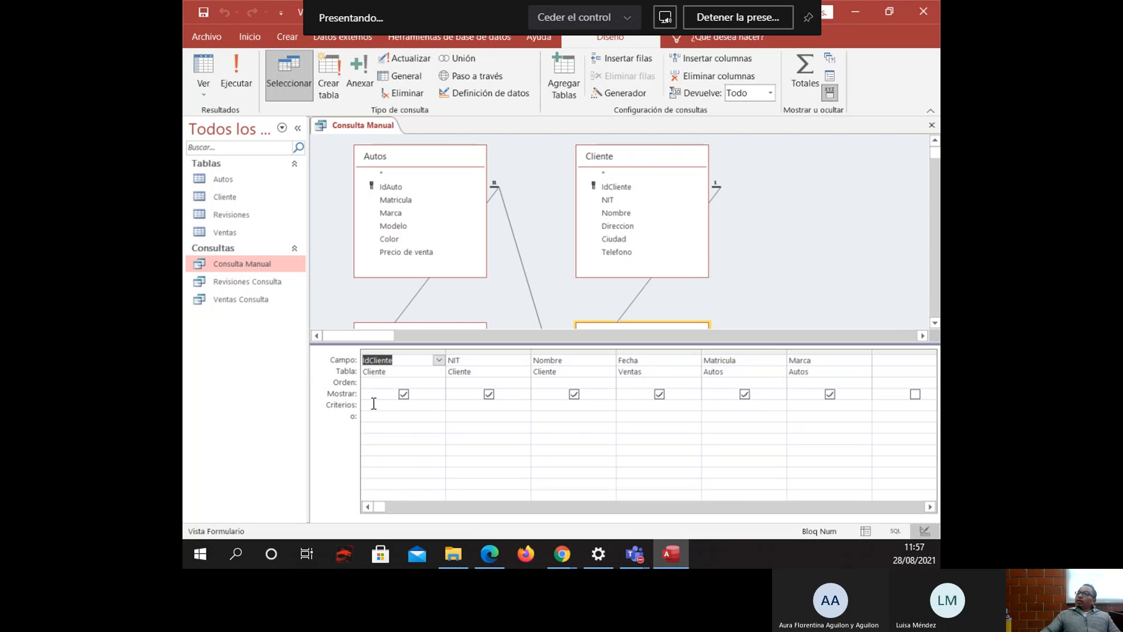
left_click(791, 404)
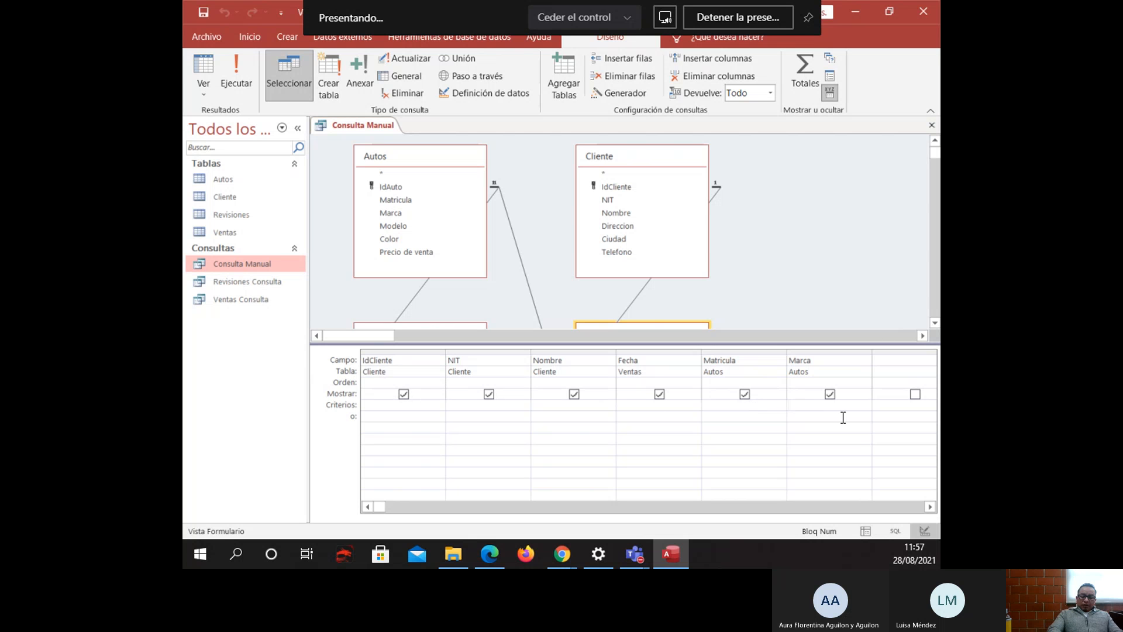
type("=[")
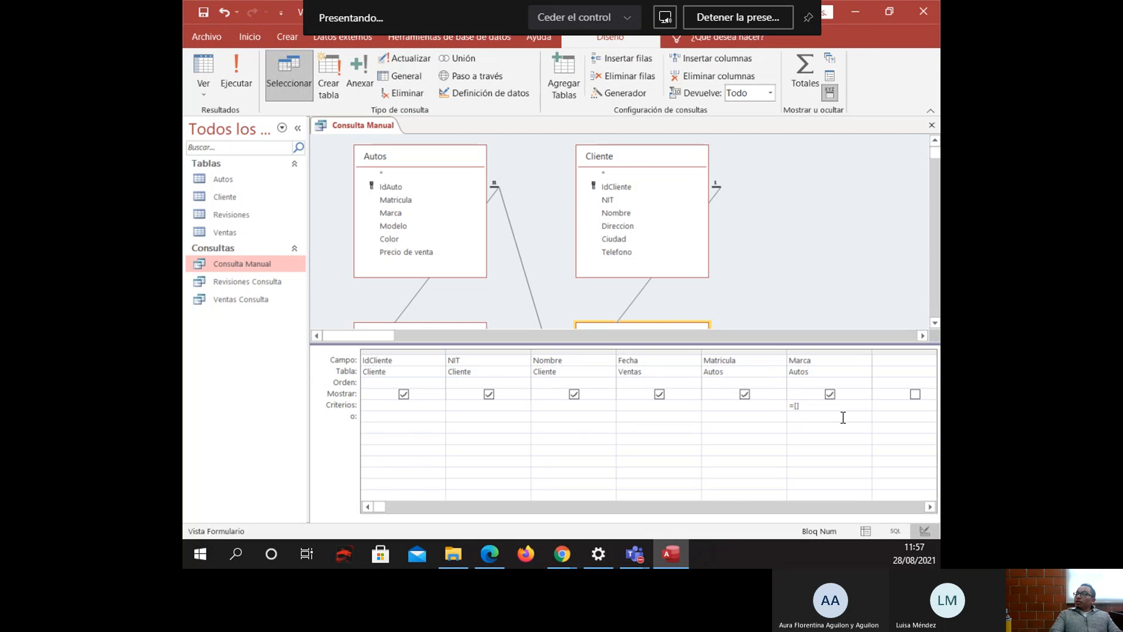
type("In")
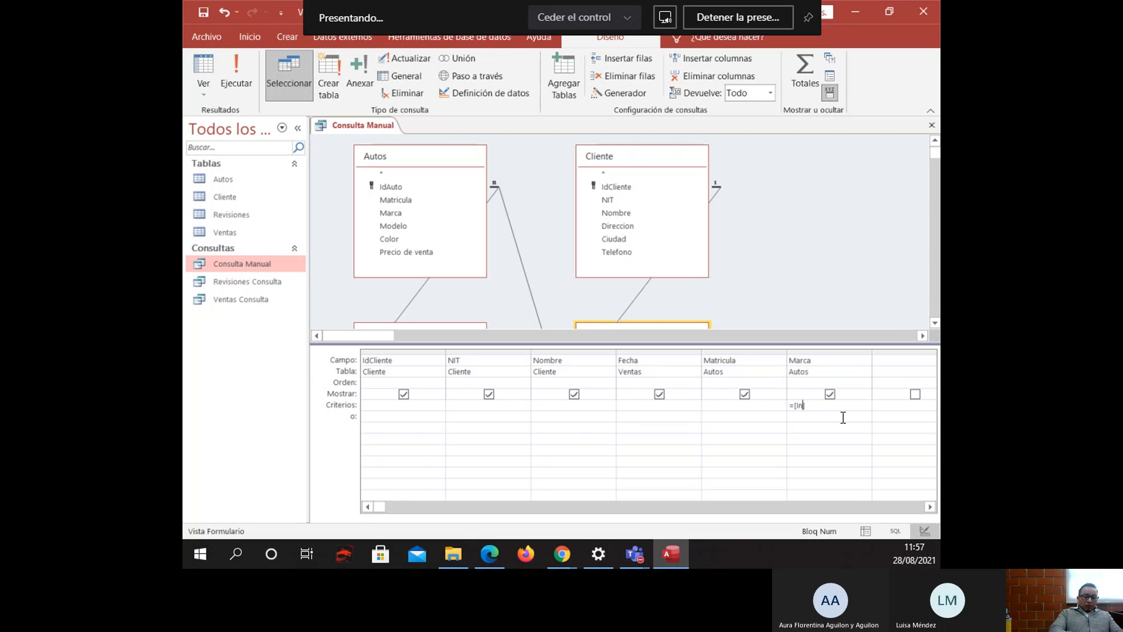
type("gresa la Mar")
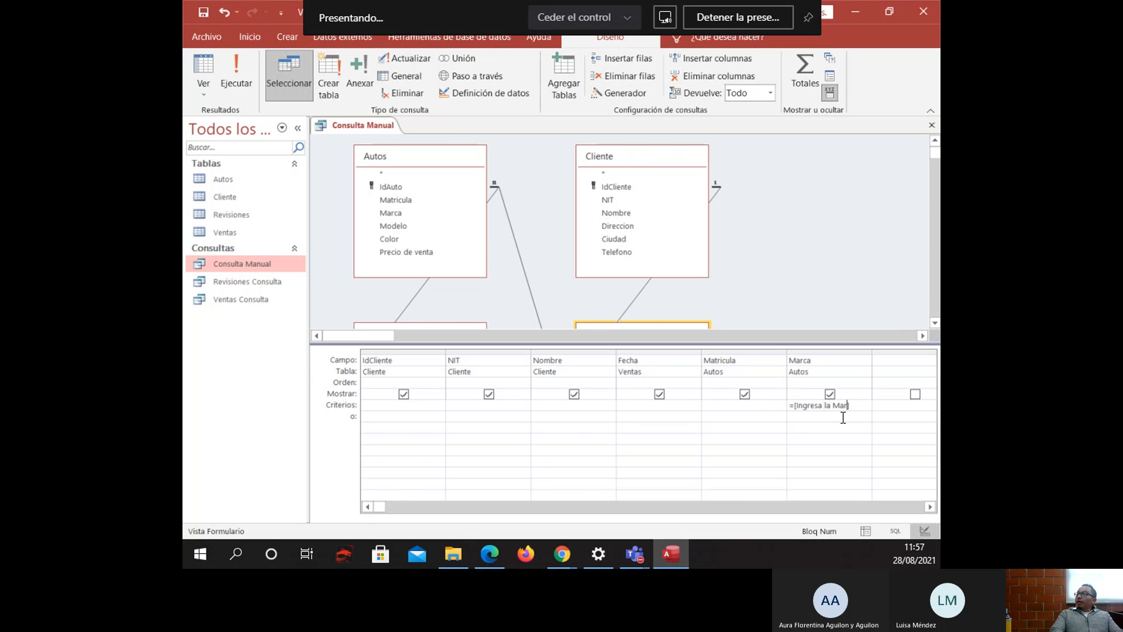
type("ca de Auto")
Run Consulta Manual with Mazda as the car brand parameter value.
left_click(243, 74)
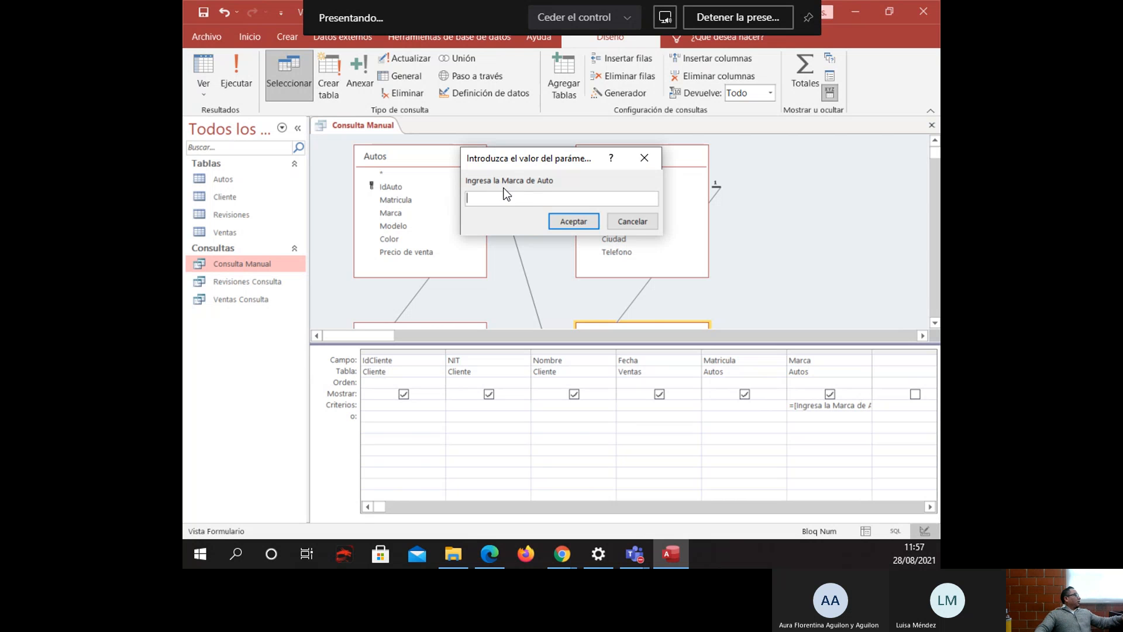
left_click_drag(498, 157, 501, 158)
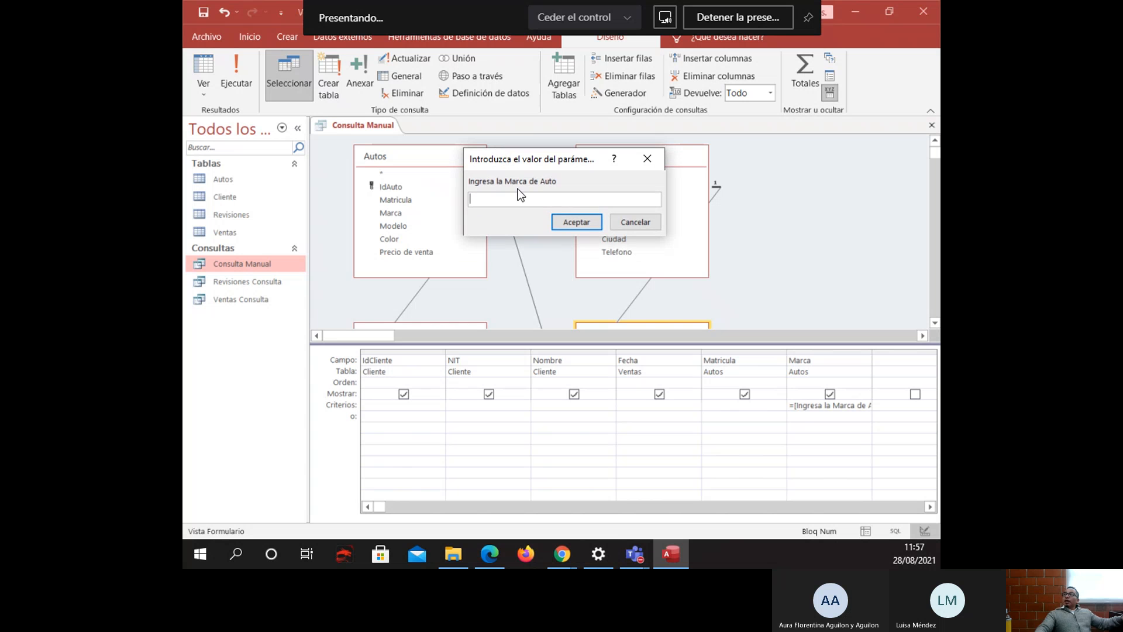
type("Mazda")
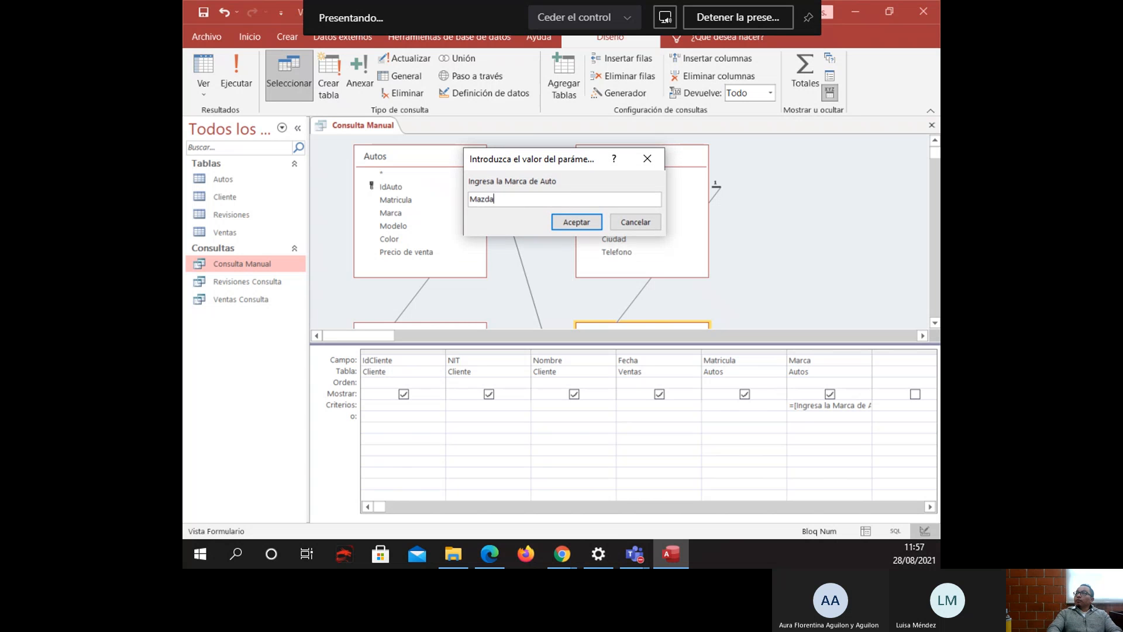
left_click(567, 223)
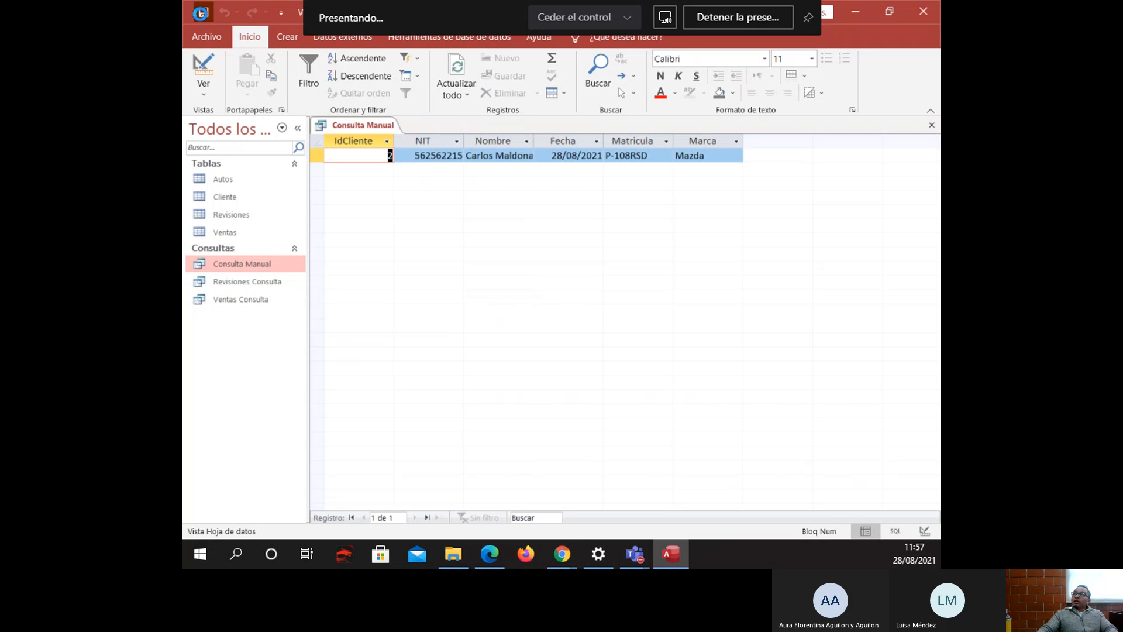
Close the open results, rerun Consulta Manual with Toyota as the car brand parameter, and close it again.
left_click(936, 124)
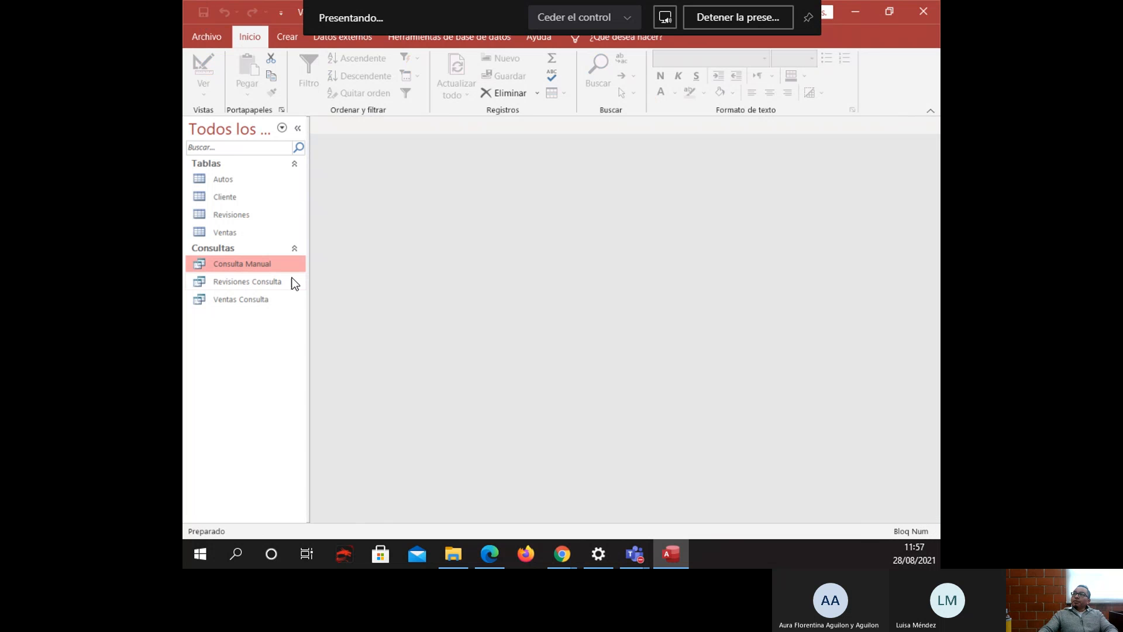
double_click(222, 268)
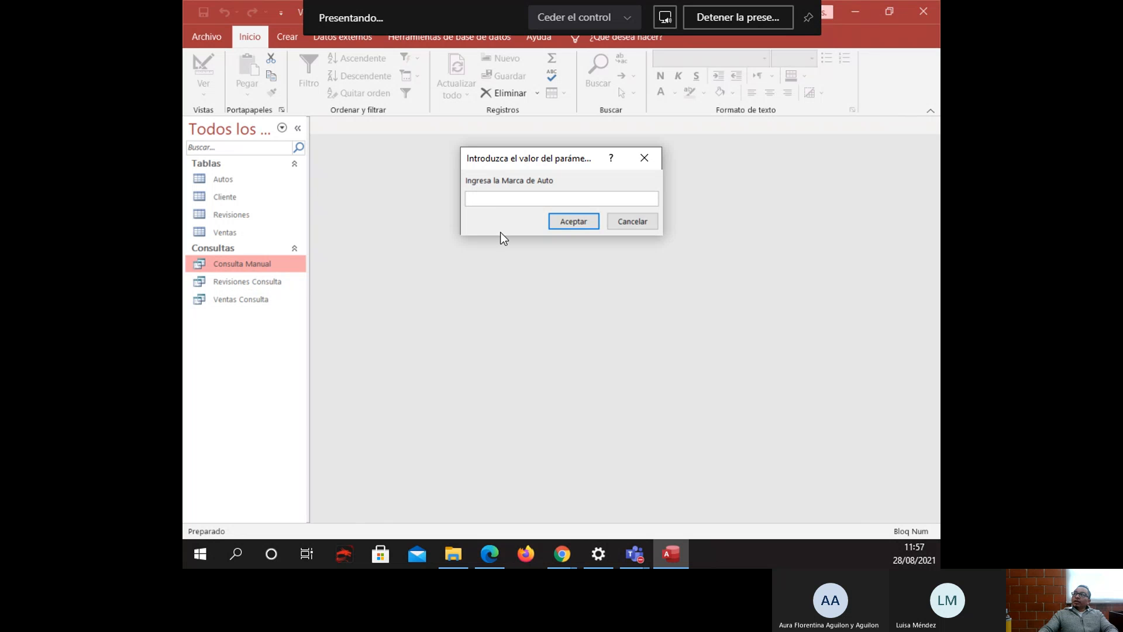
left_click_drag(527, 158, 561, 182)
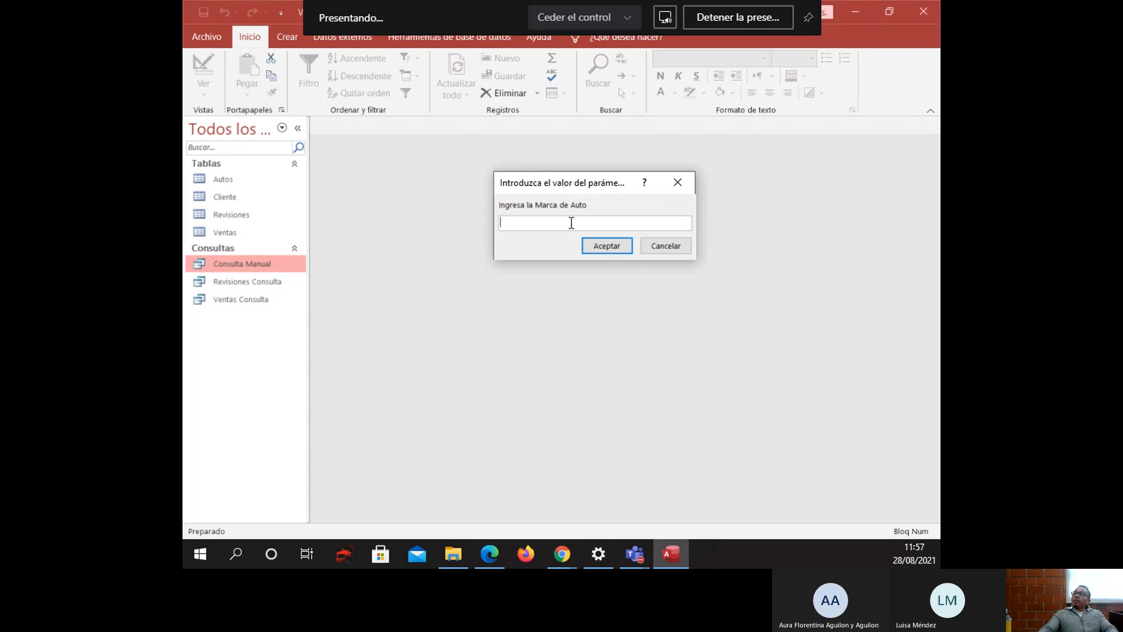
type("Toyo")
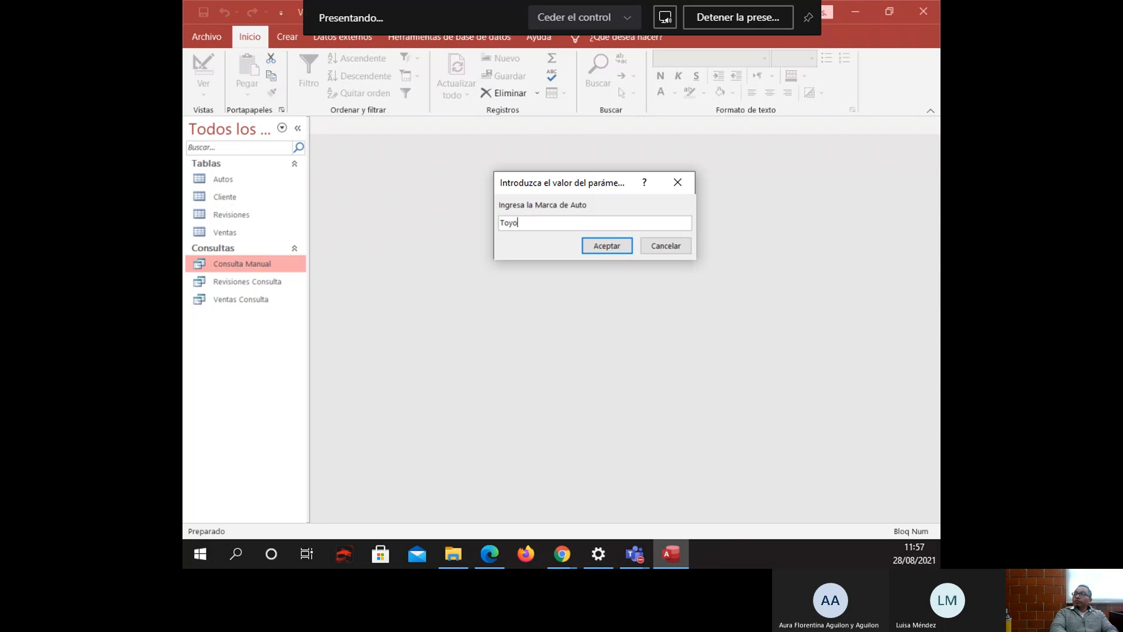
type("ta")
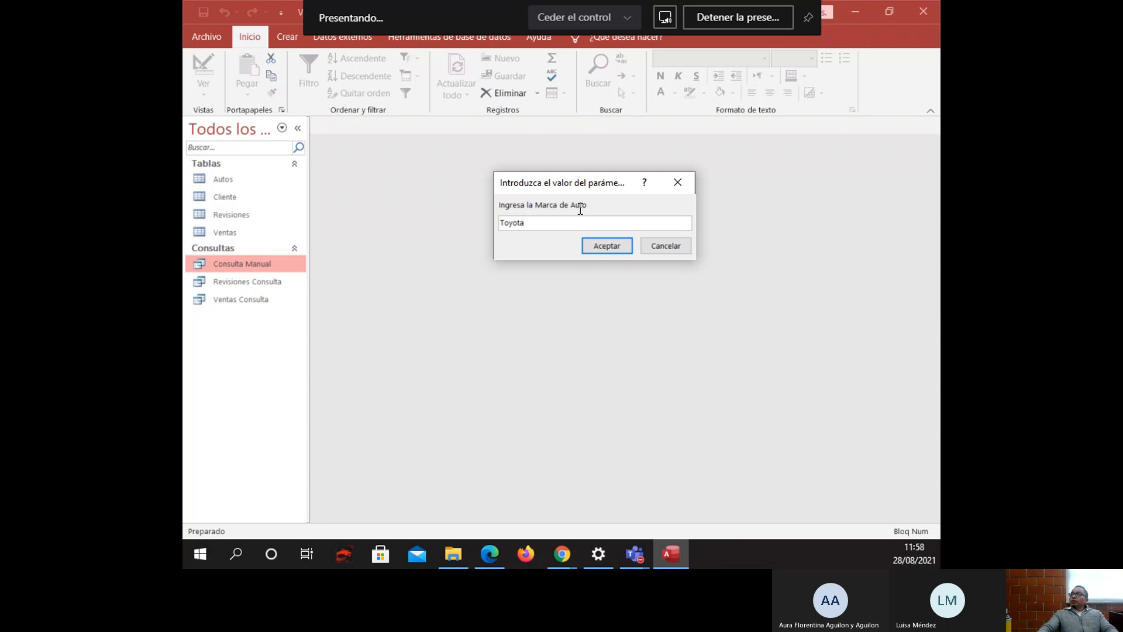
left_click(607, 246)
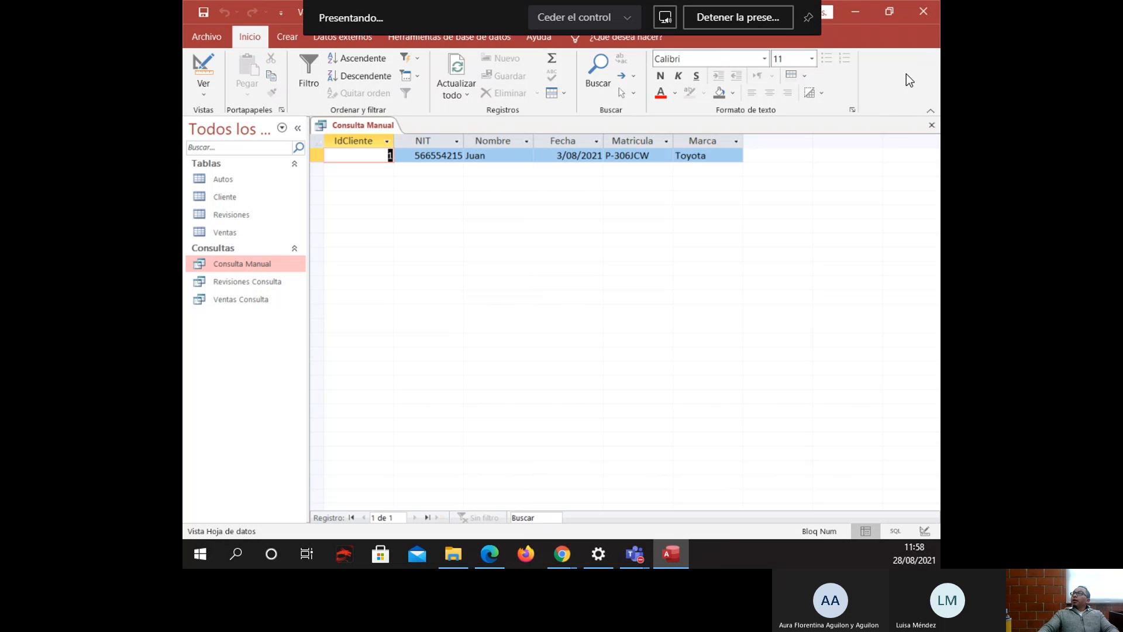
left_click(933, 126)
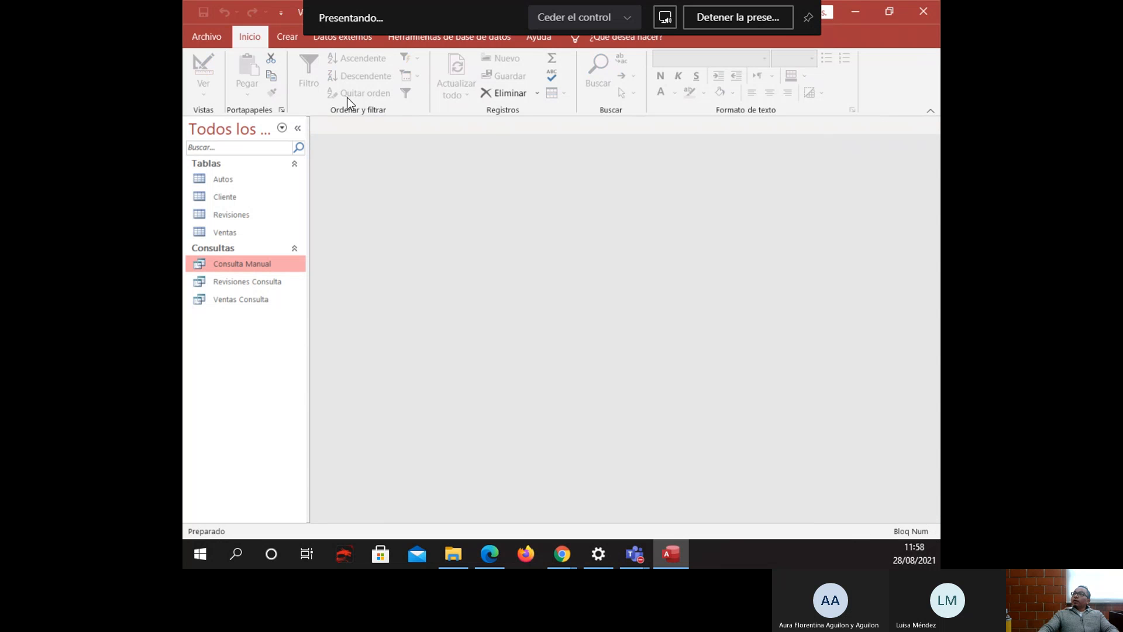
Run Consulta Manual with Honda as the car brand parameter value.
double_click(258, 264)
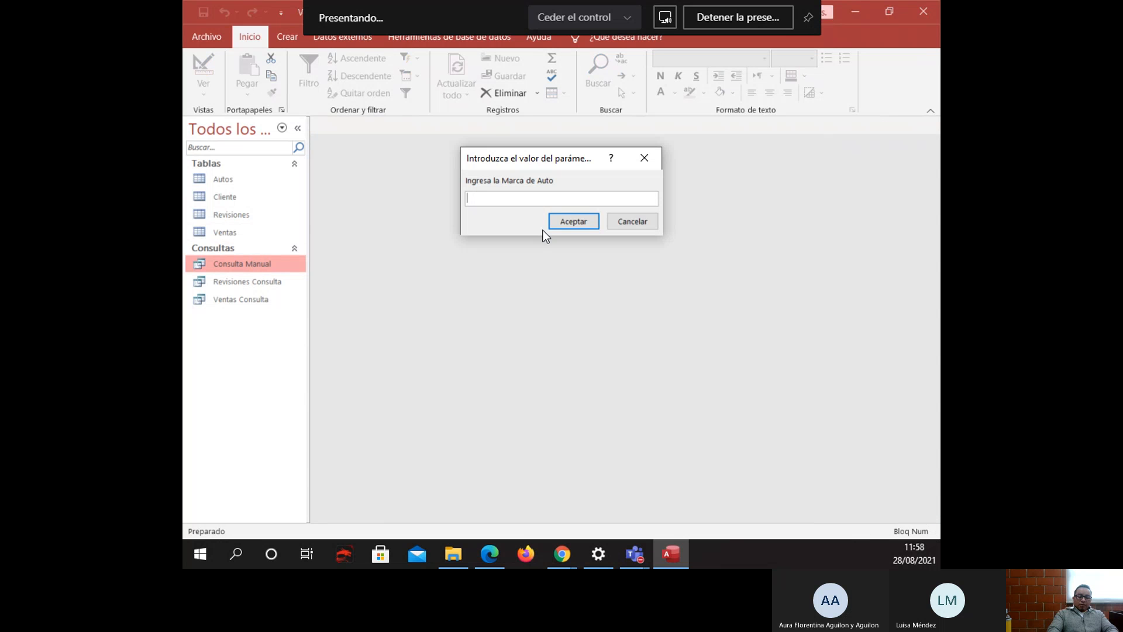
type("Honda")
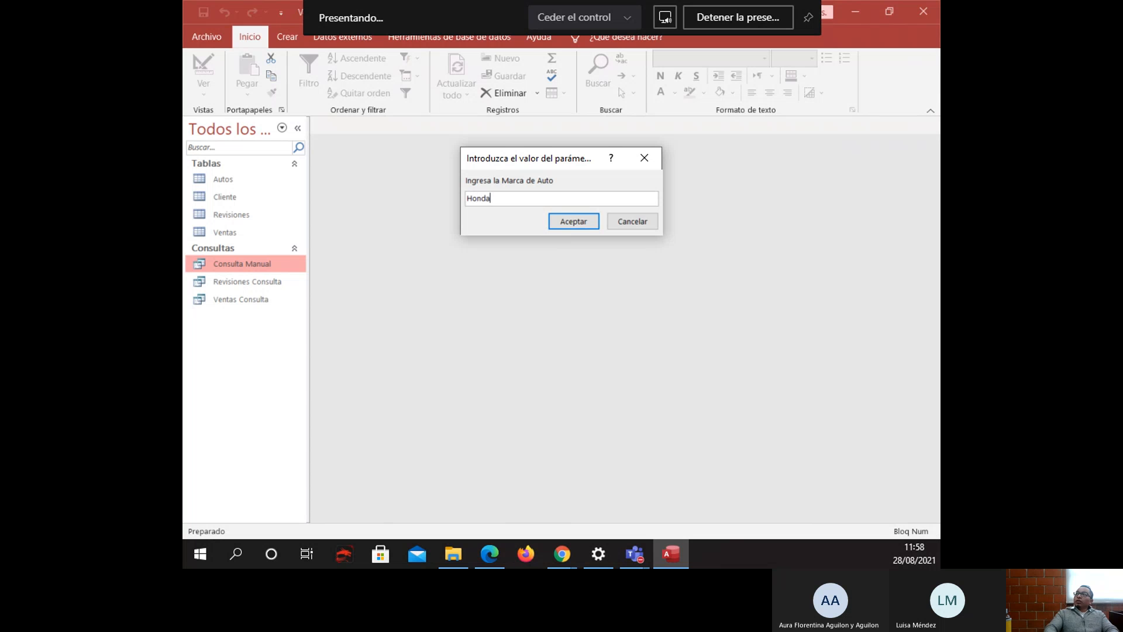
left_click(579, 226)
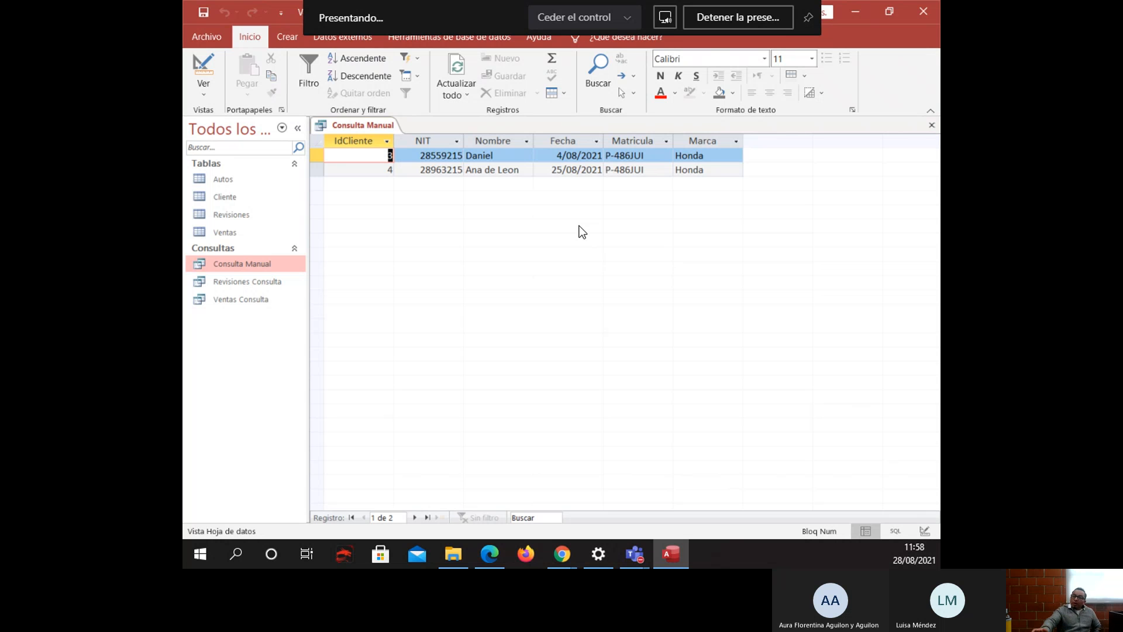
Examine the Marca parameter criterion in the design of Consulta Manual and close the query.
left_click(212, 65)
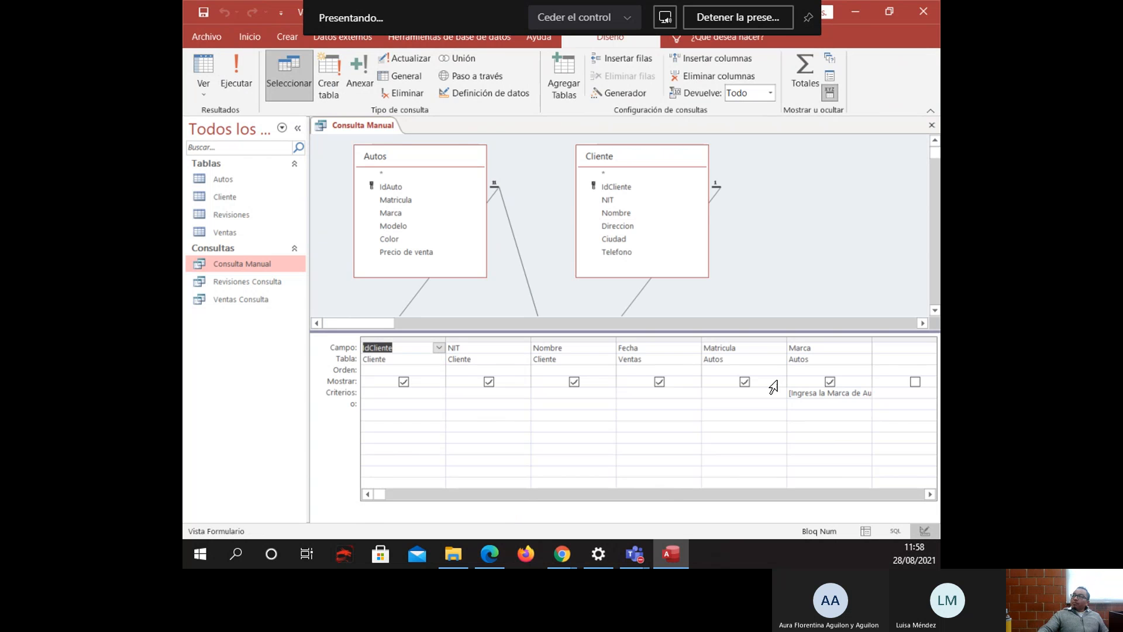
left_click(801, 396)
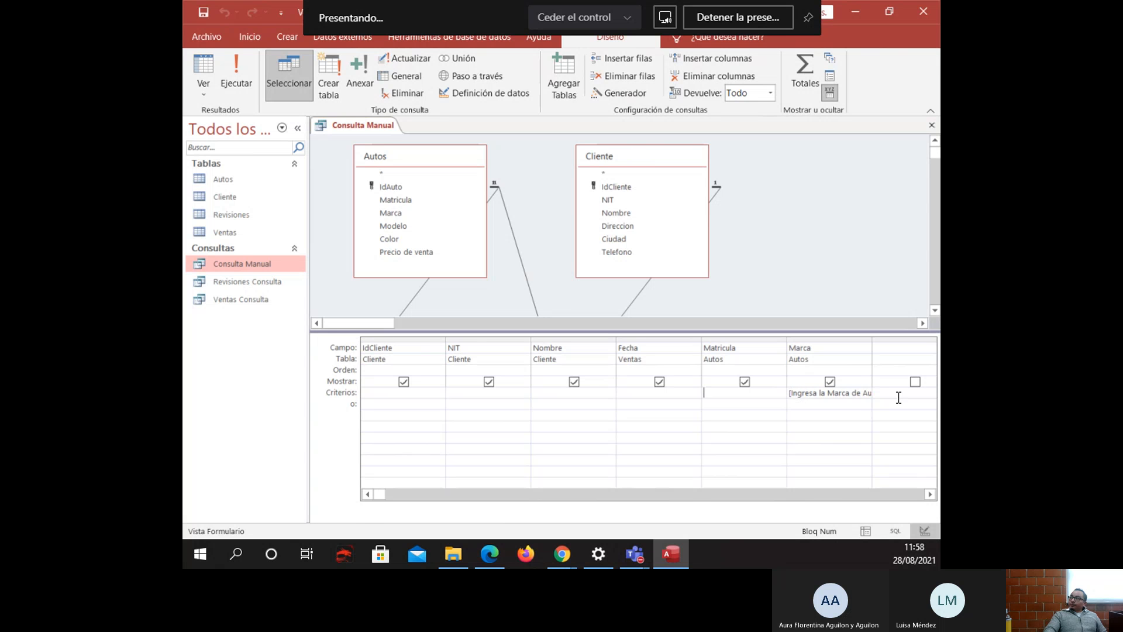
key("Right")
key("Right")
key("Right")
key("Right")
key("Left")
key("Left")
key("Left")
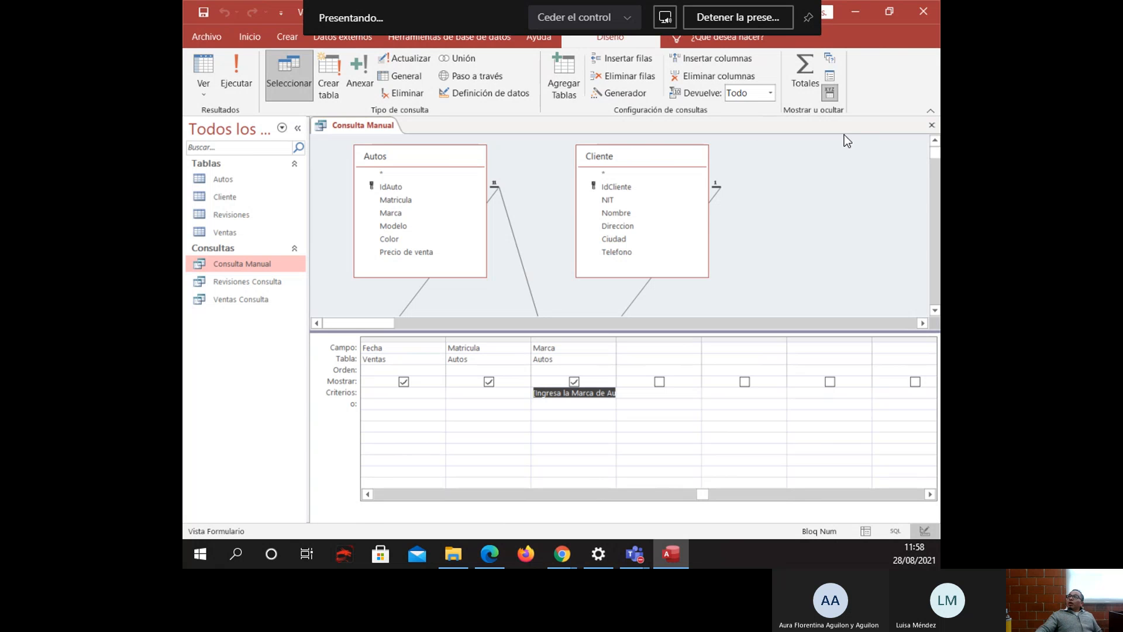
left_click(931, 125)
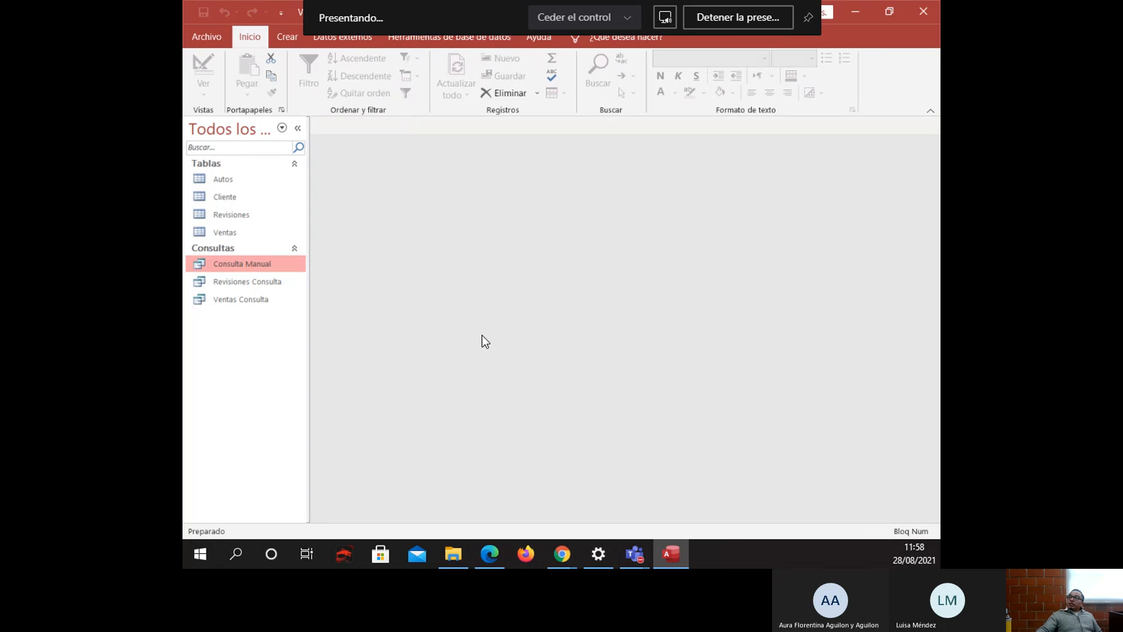
left_click(265, 301)
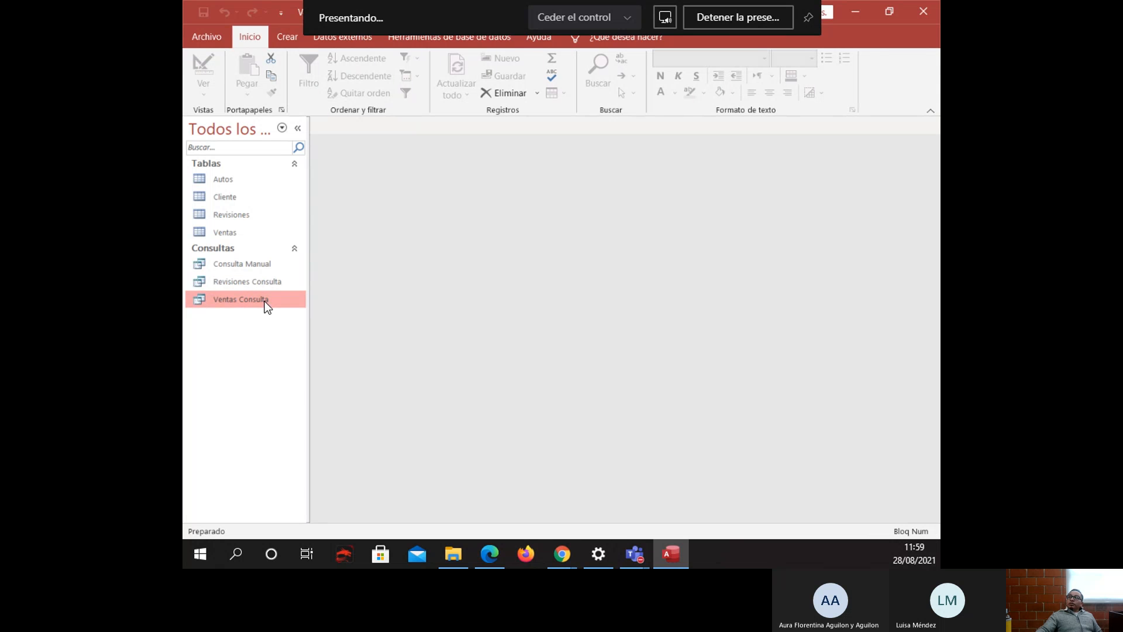
left_click(360, 29)
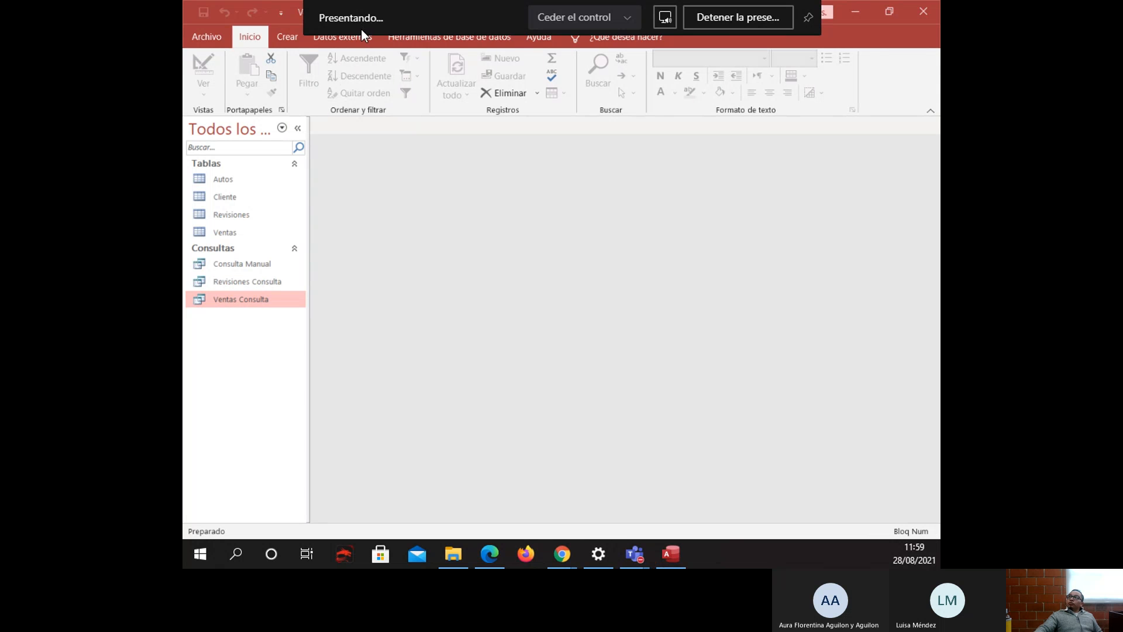
left_click(493, 253)
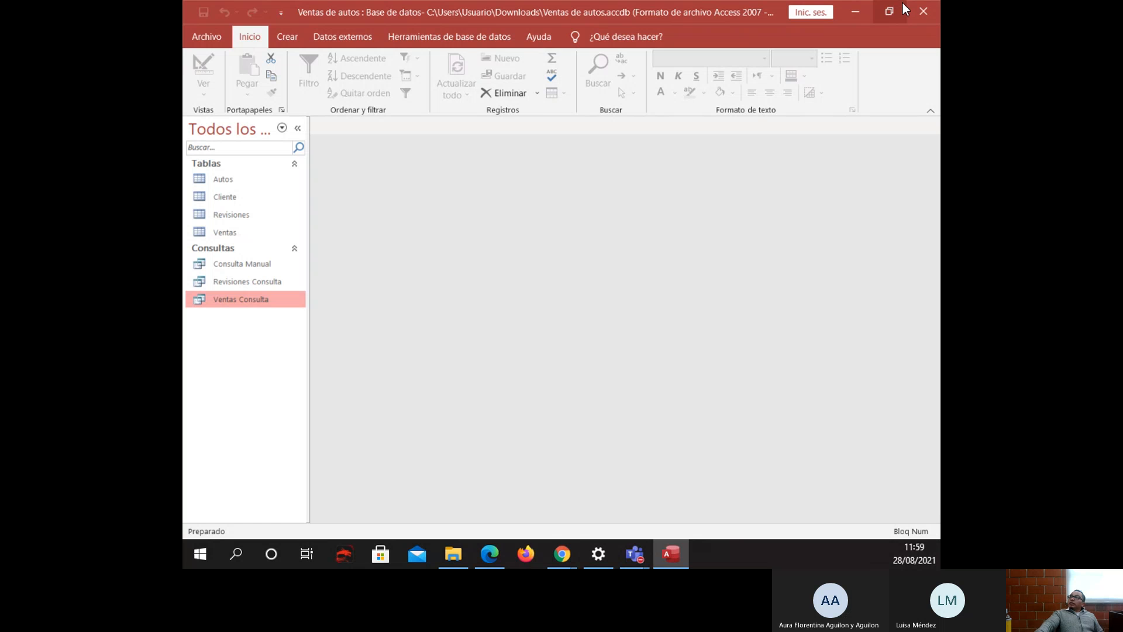
Switch to the course page in Chrome and open "Actividad sobre consultas de selección" in a new tab.
left_click(855, 11)
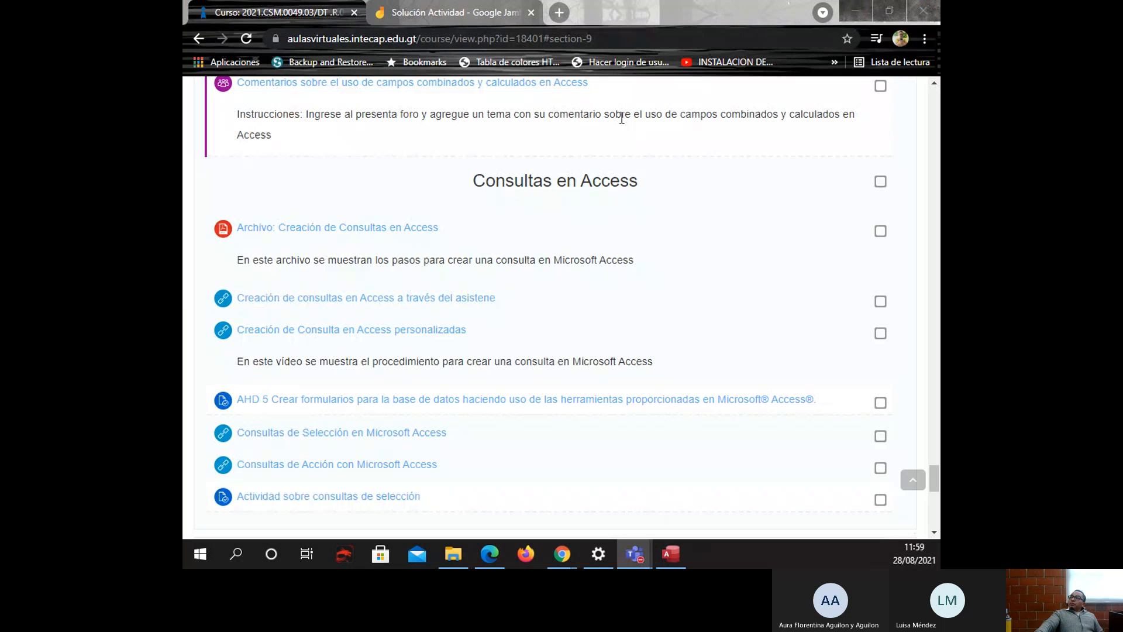
scroll(351, 510, "down", 2)
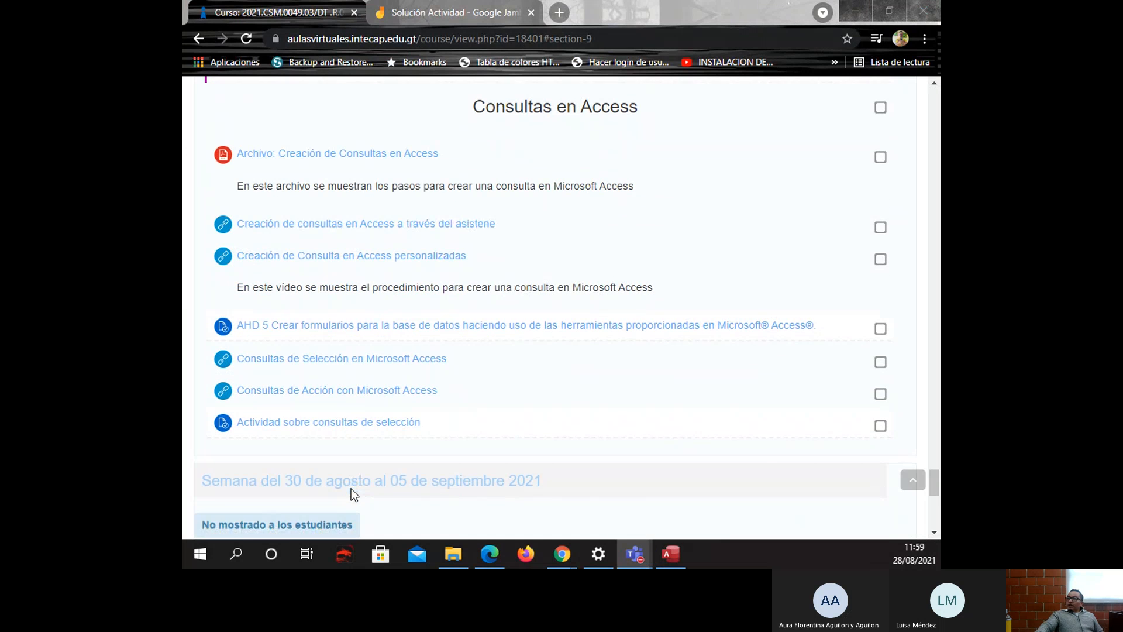
scroll(352, 510, "up", 2)
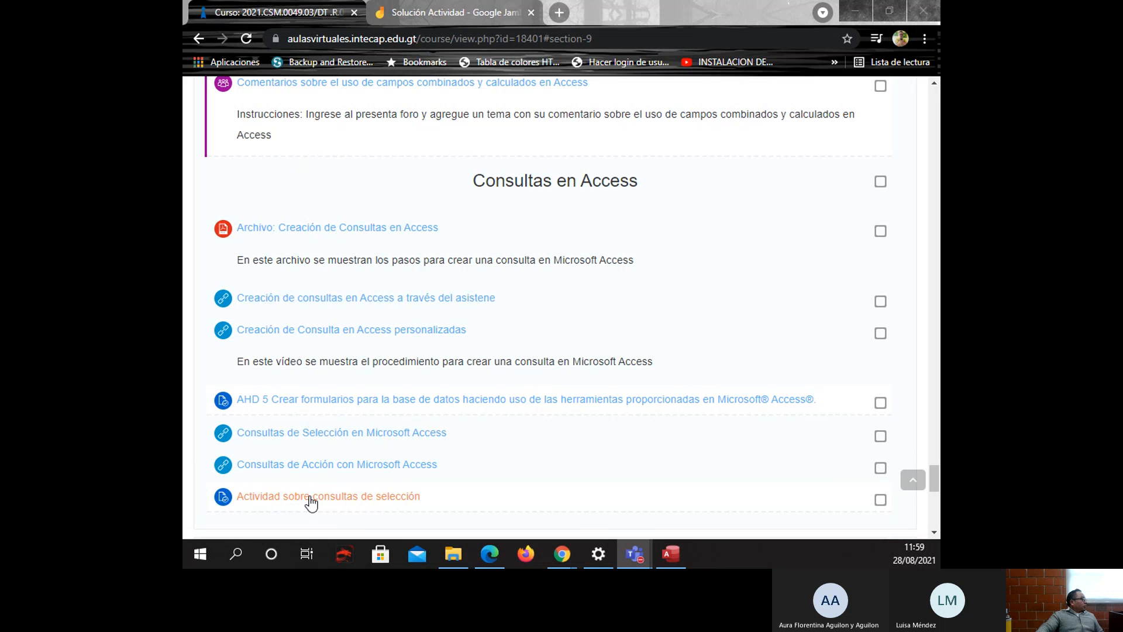
right_click(309, 497)
left_click(409, 357)
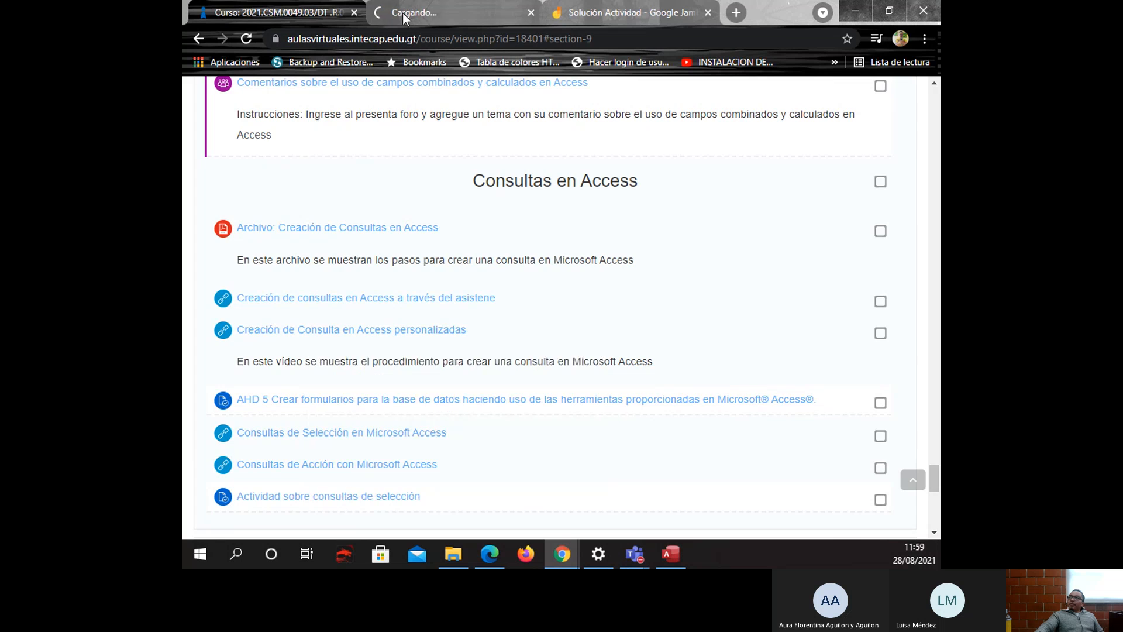
key("ctrl+Tab")
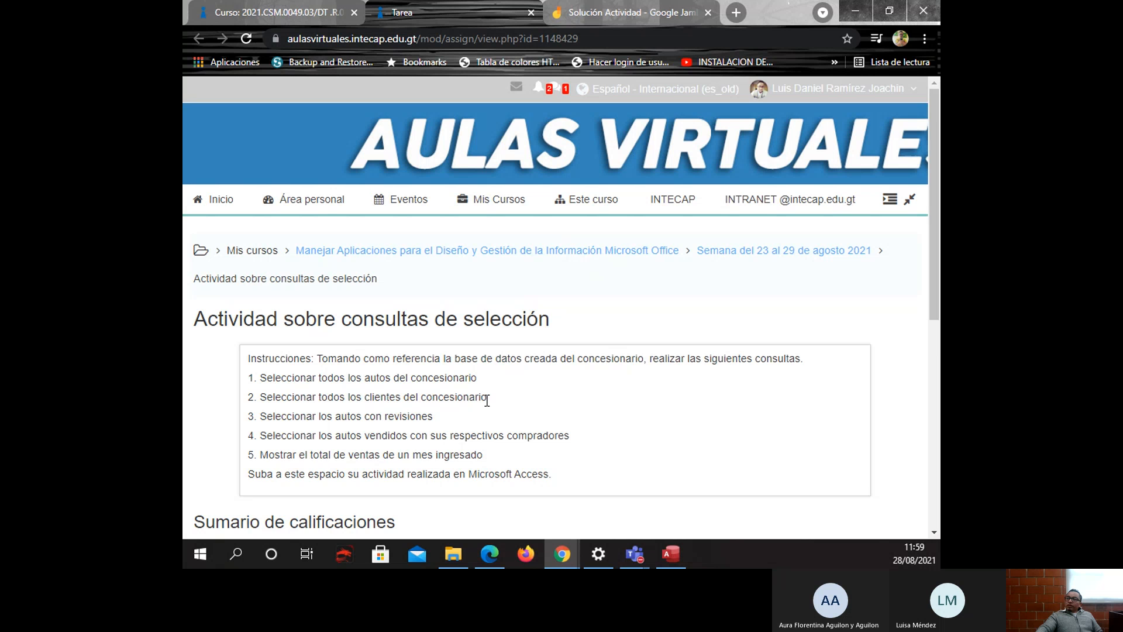
Read the instructions of the select query activity and close its tab.
scroll(487, 401, "down", 1)
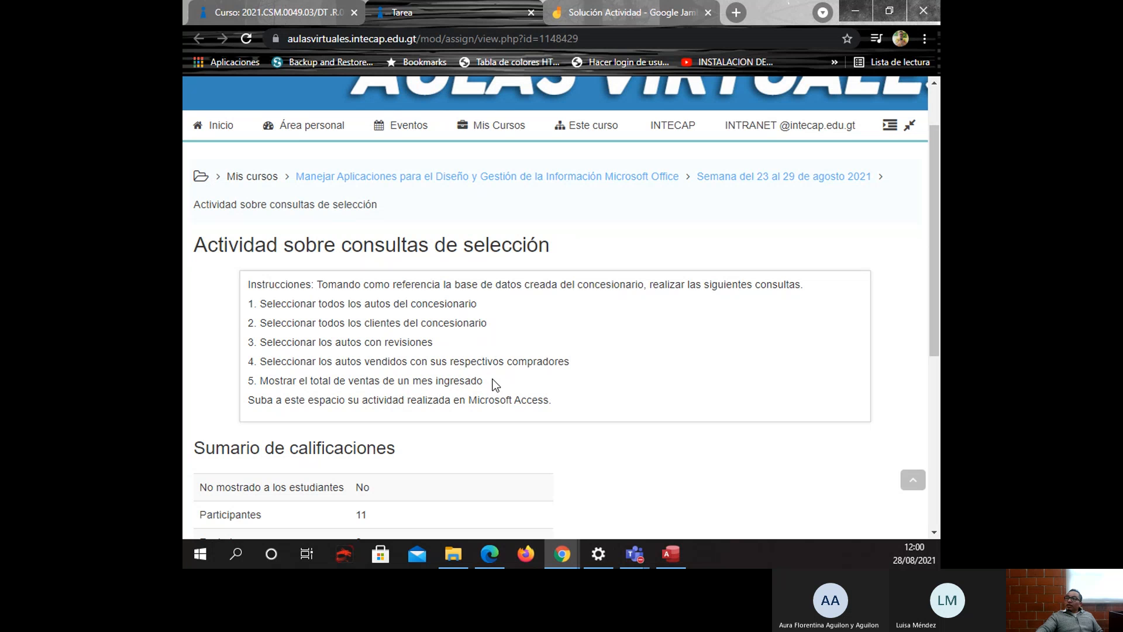
left_click_drag(494, 384, 216, 306)
left_click(744, 405)
mouse_move(675, 556)
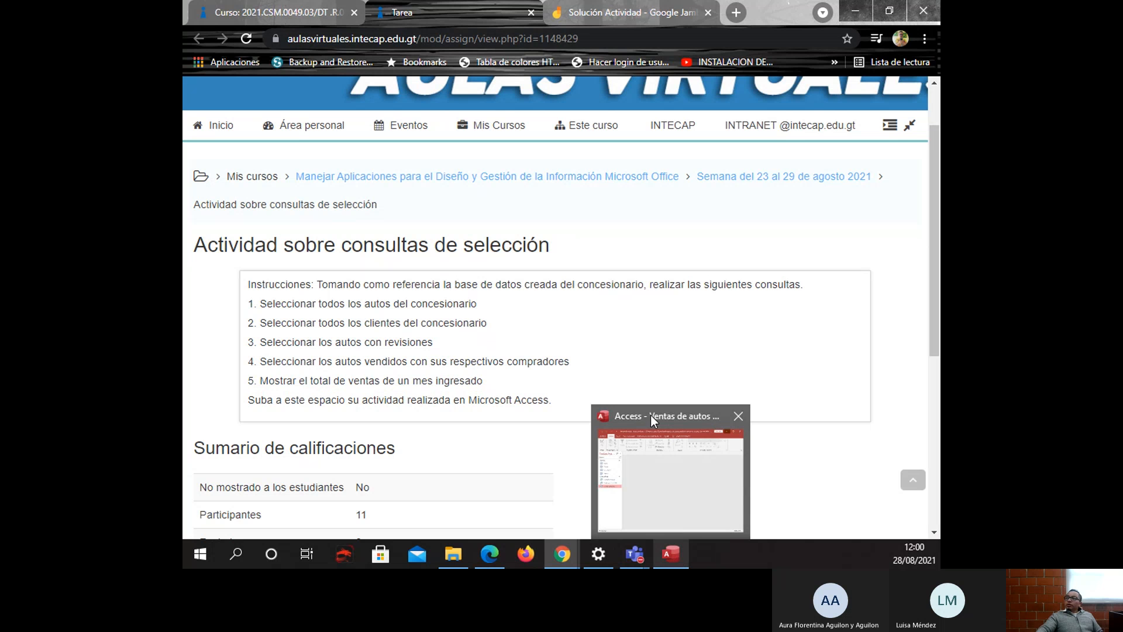
left_click(530, 12)
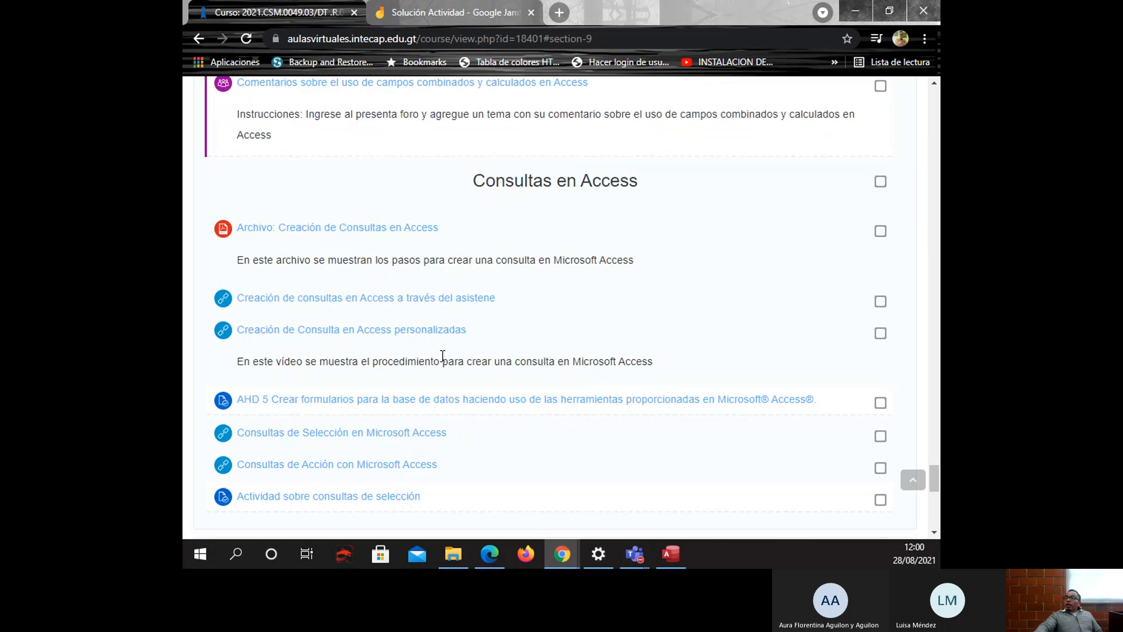
Open the joint tables, relationships and forms activity, the Access forms activity and the AHD 4 assignment in new tabs.
scroll(443, 355, "up", 10)
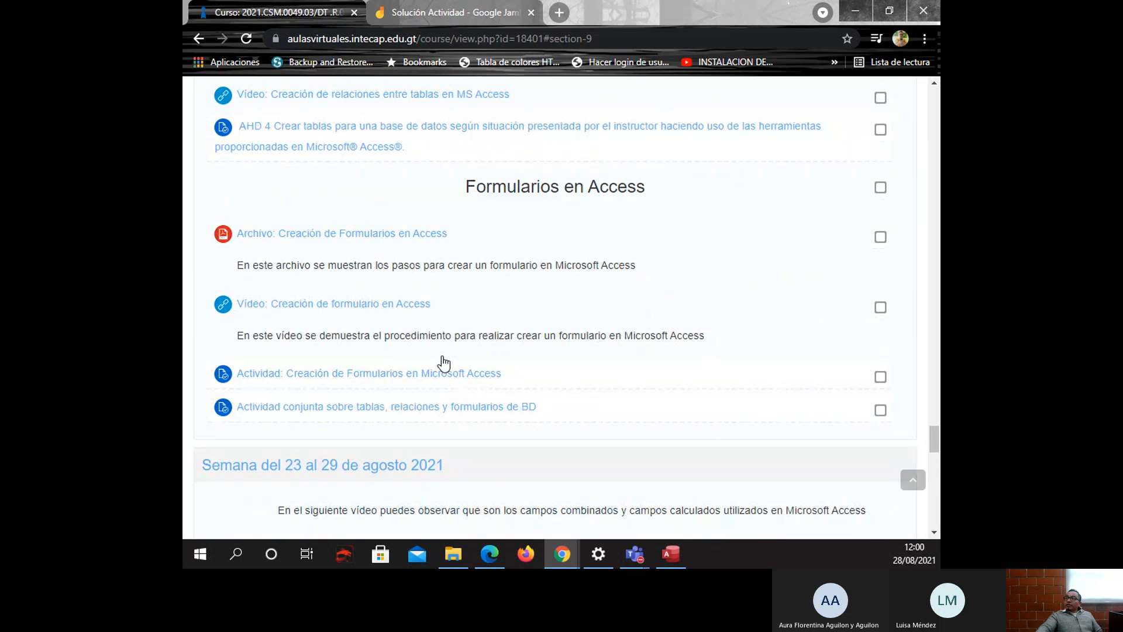
right_click(466, 406)
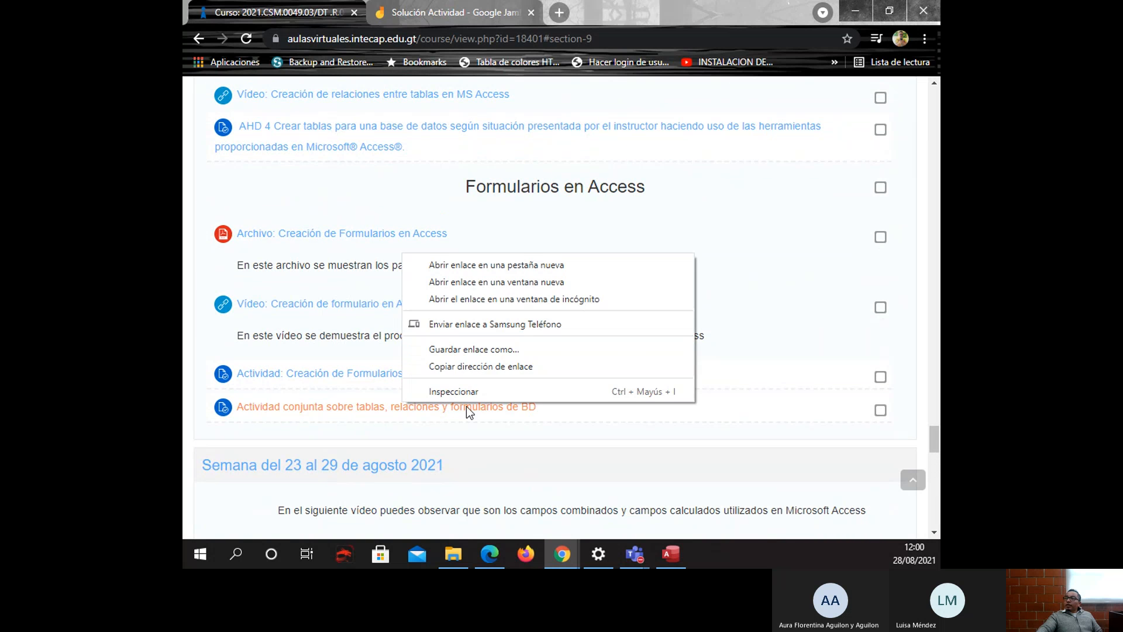
left_click(514, 263)
right_click(433, 377)
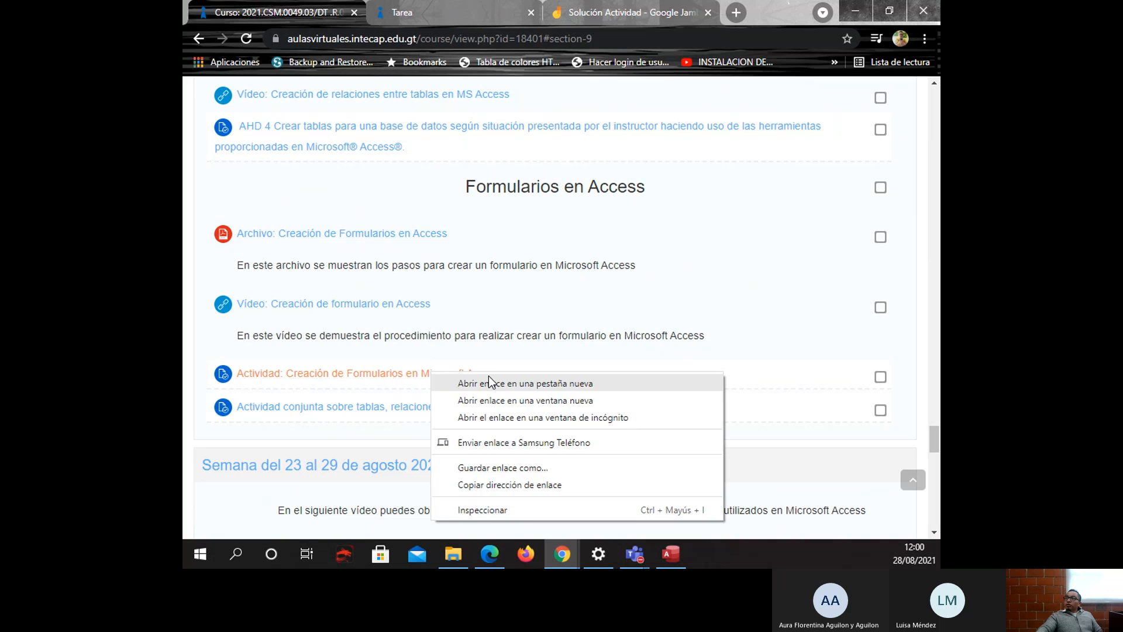
left_click(489, 379)
right_click(351, 134)
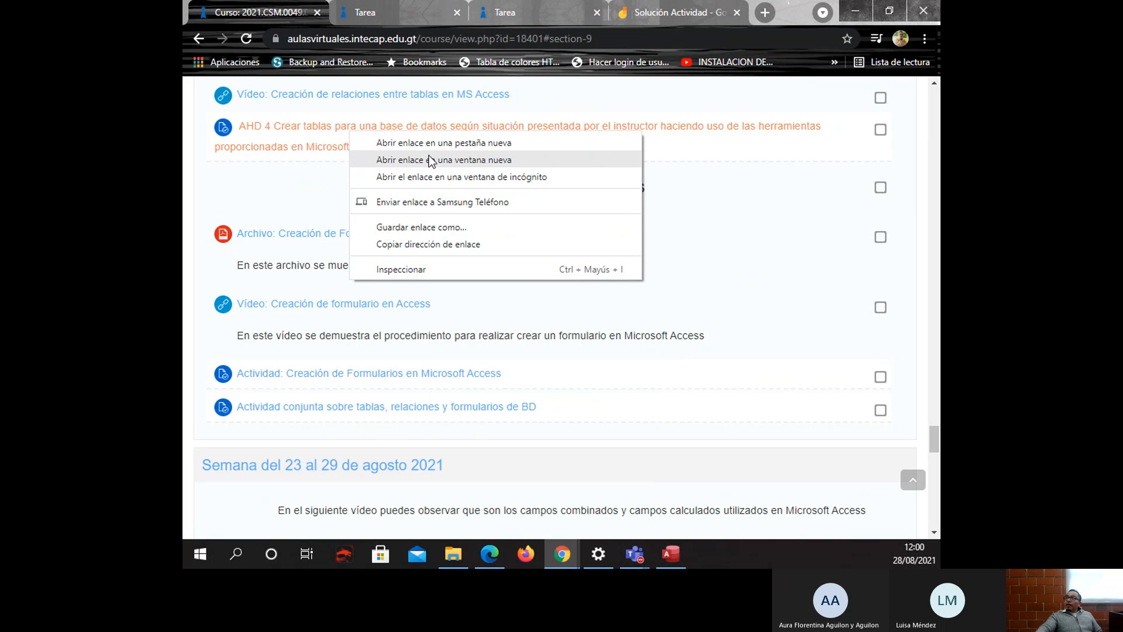
left_click(434, 141)
Review the instructions and content of the three opened assignments one after another.
left_click(351, 18)
scroll(433, 363, "down", 7)
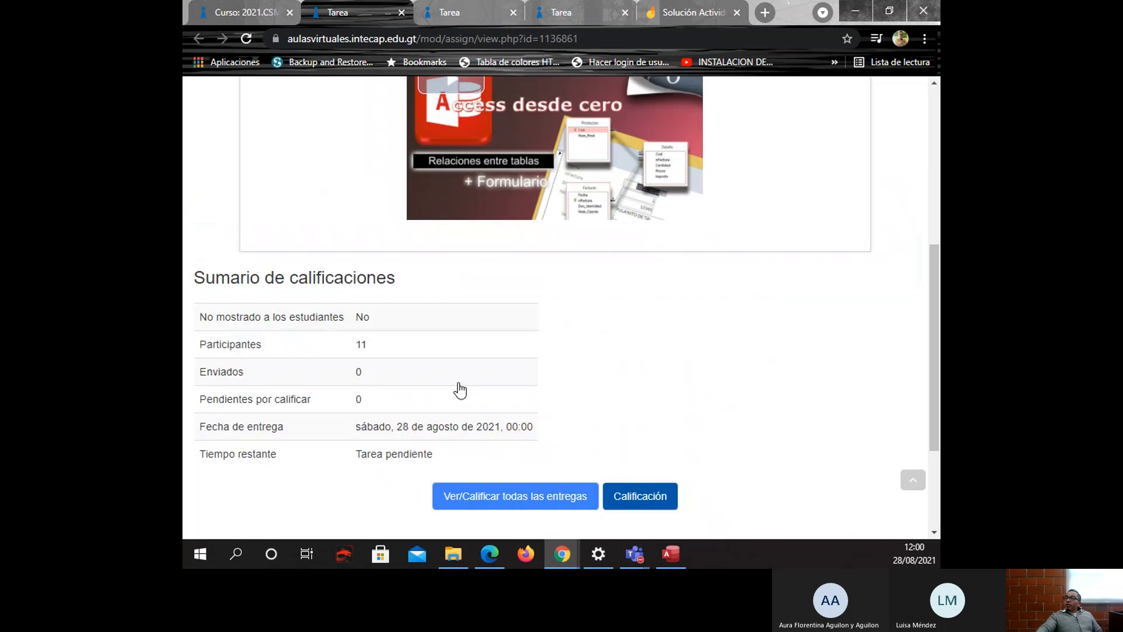
scroll(482, 289, "up", 2)
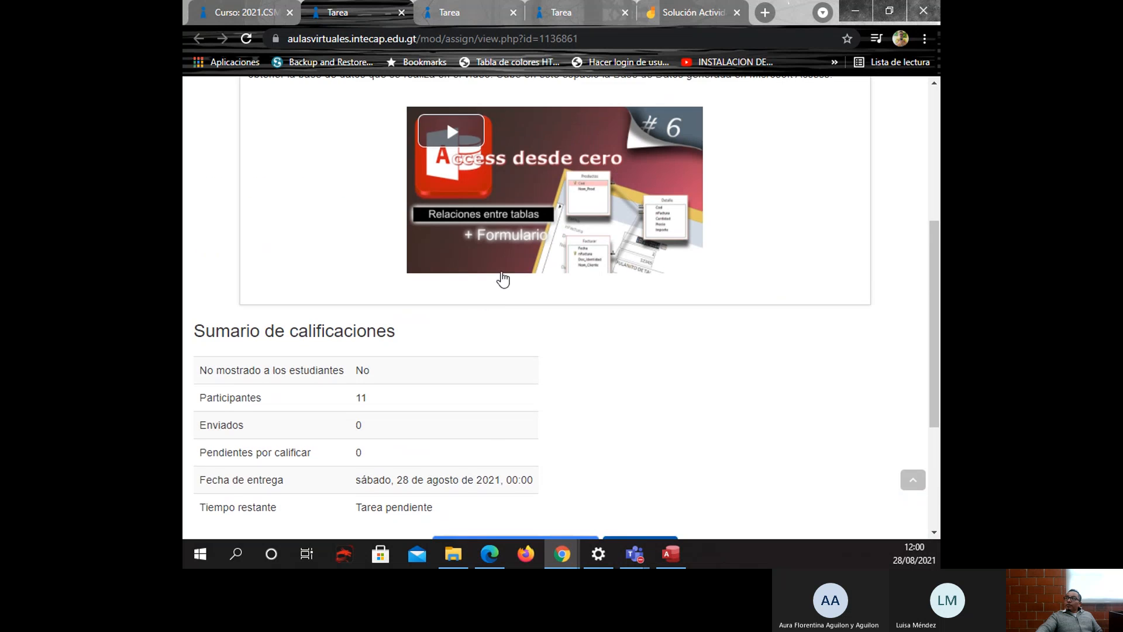
left_click(448, 13)
scroll(448, 372, "down", 6)
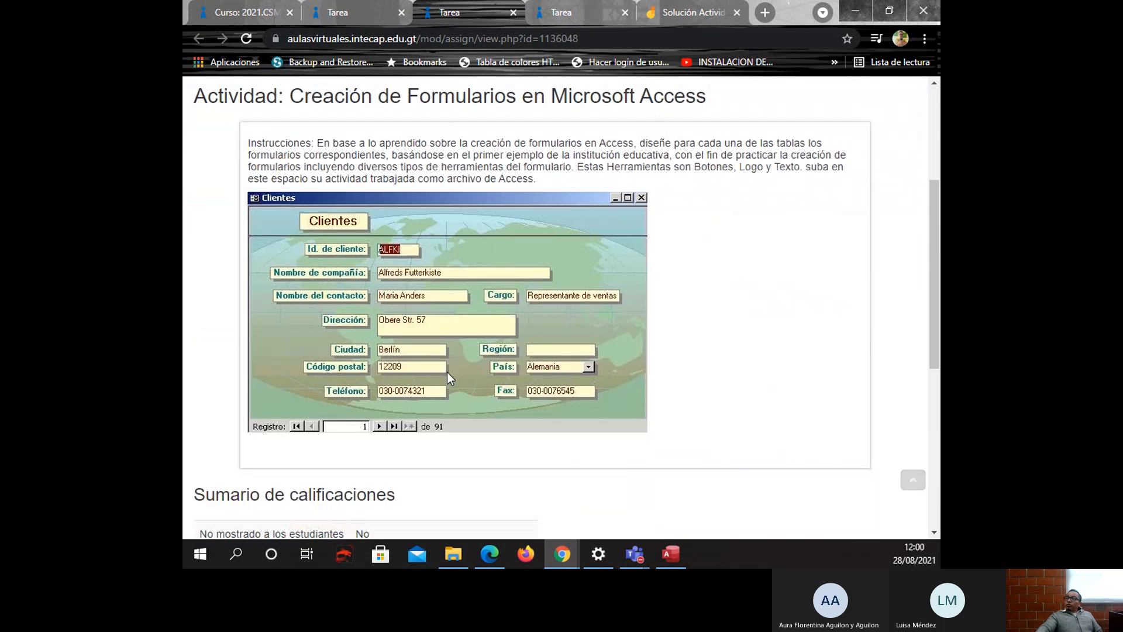
left_click(555, 15)
scroll(526, 346, "down", 10)
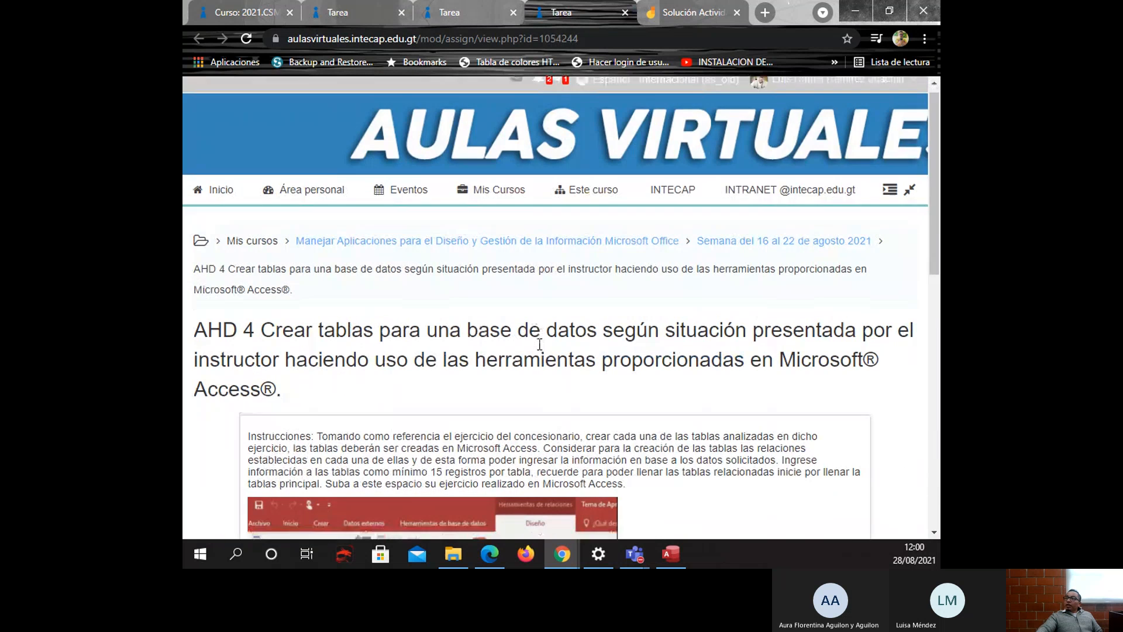
Close the three assignment tabs and return to the "Consultas en Access" section of the course page.
left_click(624, 13)
left_click(514, 12)
left_click(402, 13)
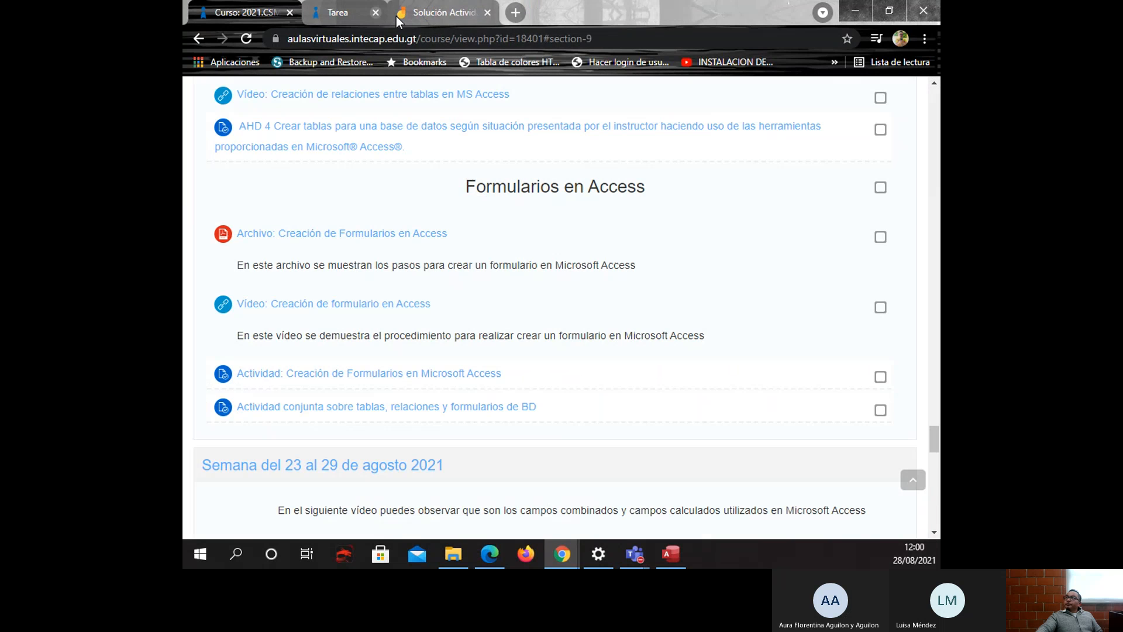
scroll(532, 285, "down", 4)
scroll(485, 378, "down", 6)
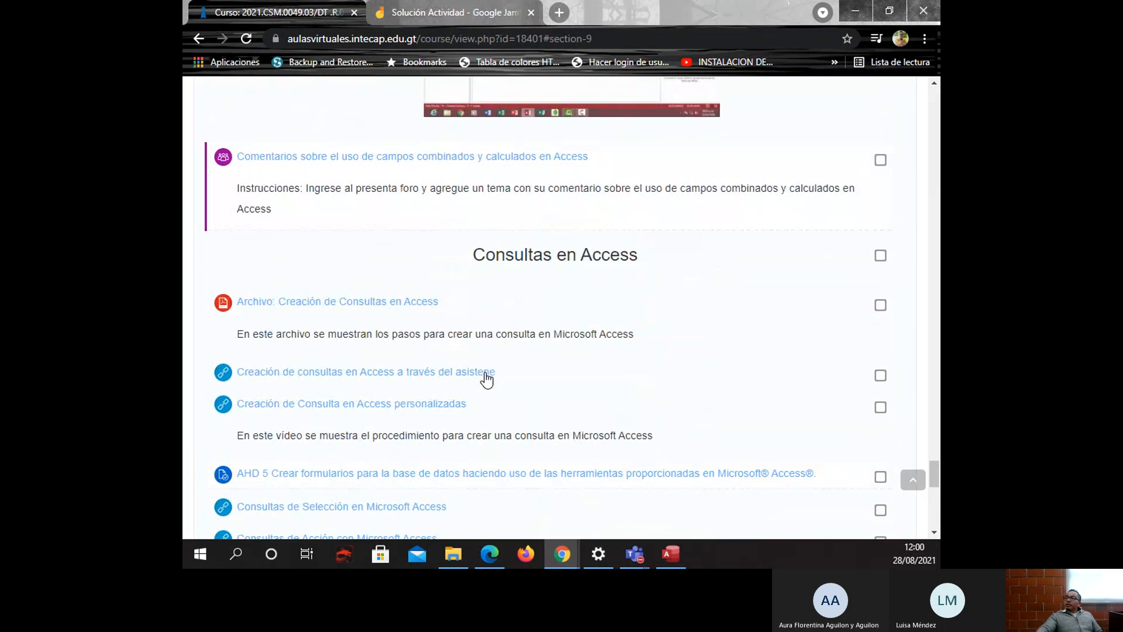
Open the AHD 5 assignment about creating database forms in a new tab, review its instructions and grading summary, and close it.
right_click(394, 475)
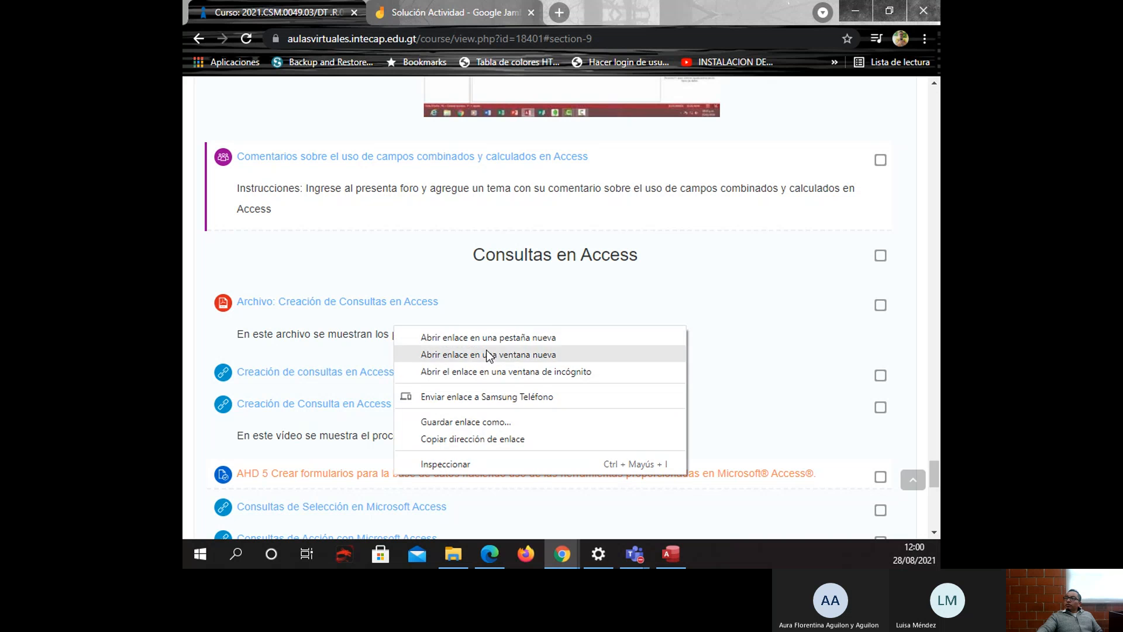
left_click(479, 266)
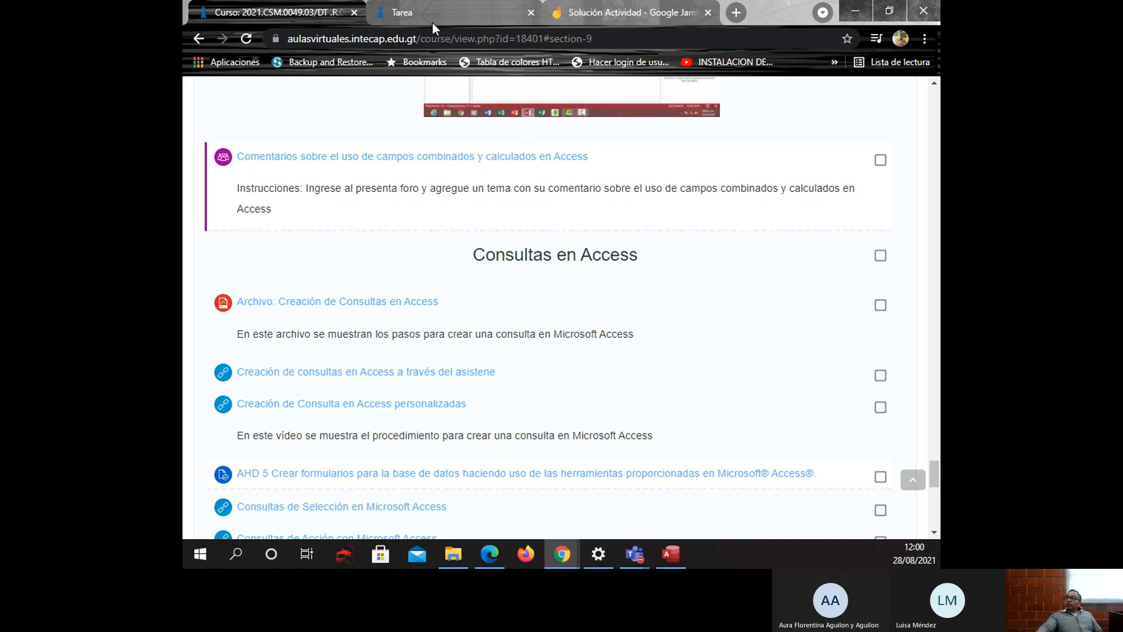
left_click(429, 20)
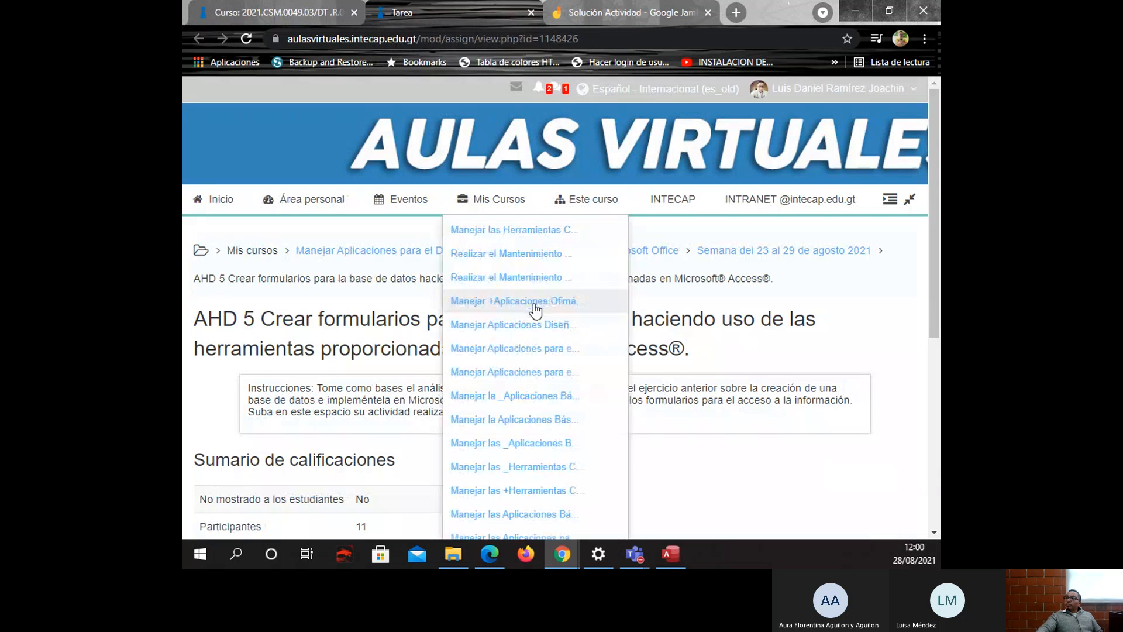
scroll(392, 342, "down", 3)
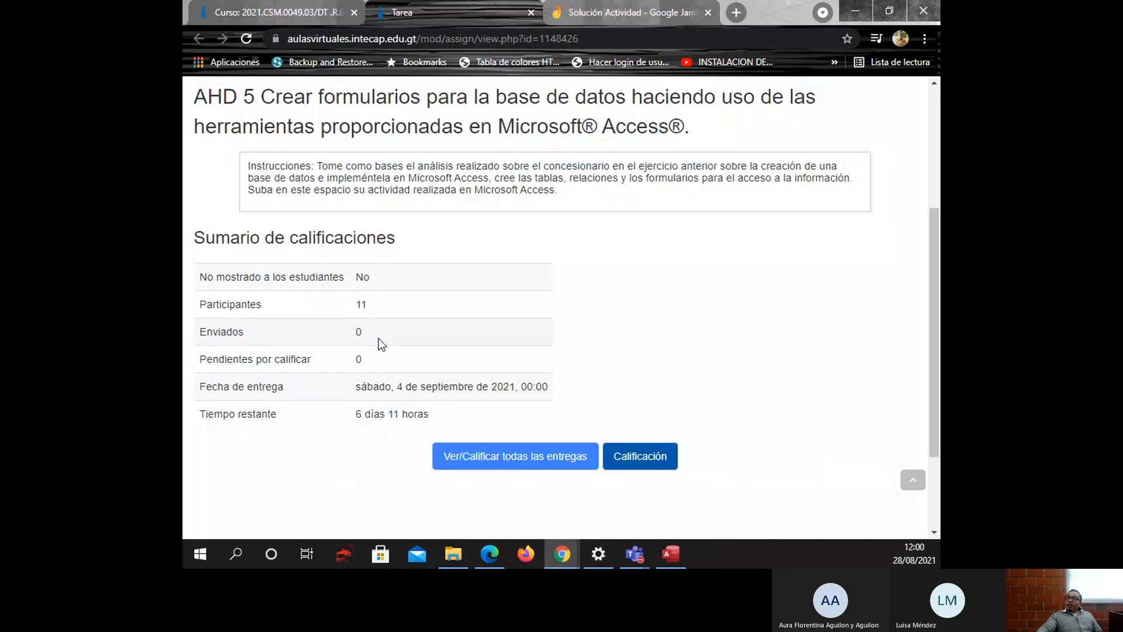
left_click(530, 13)
Look over the activities listed in the "Consultas en Access" section of the course page and switch to Microsoft Teams.
scroll(532, 357, "down", 4)
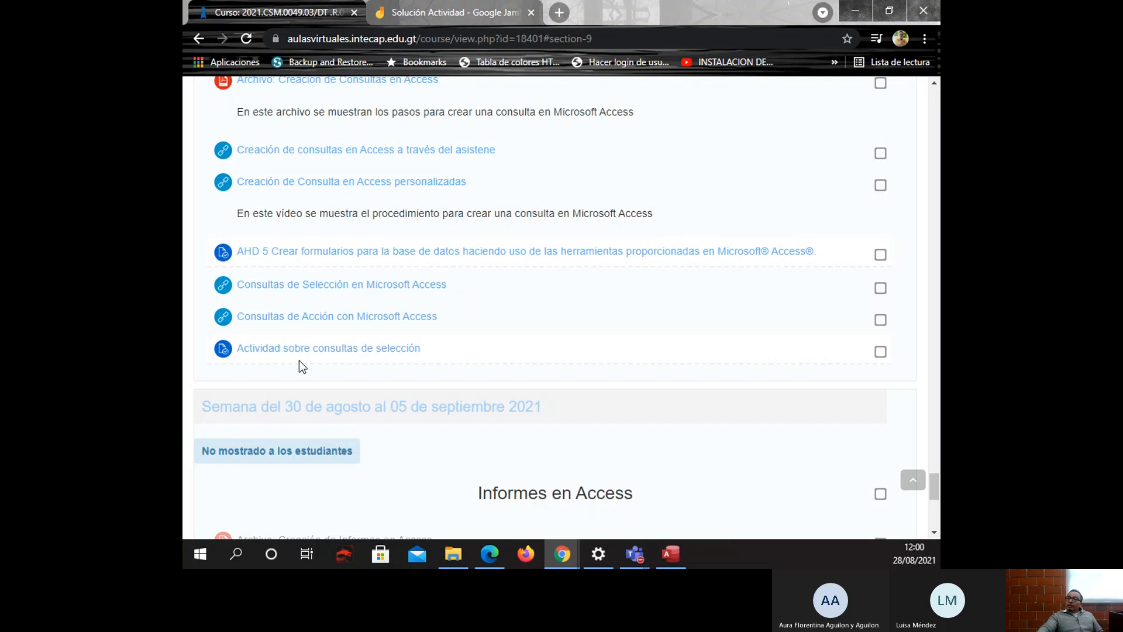
scroll(423, 370, "up", 1)
scroll(426, 375, "up", 2)
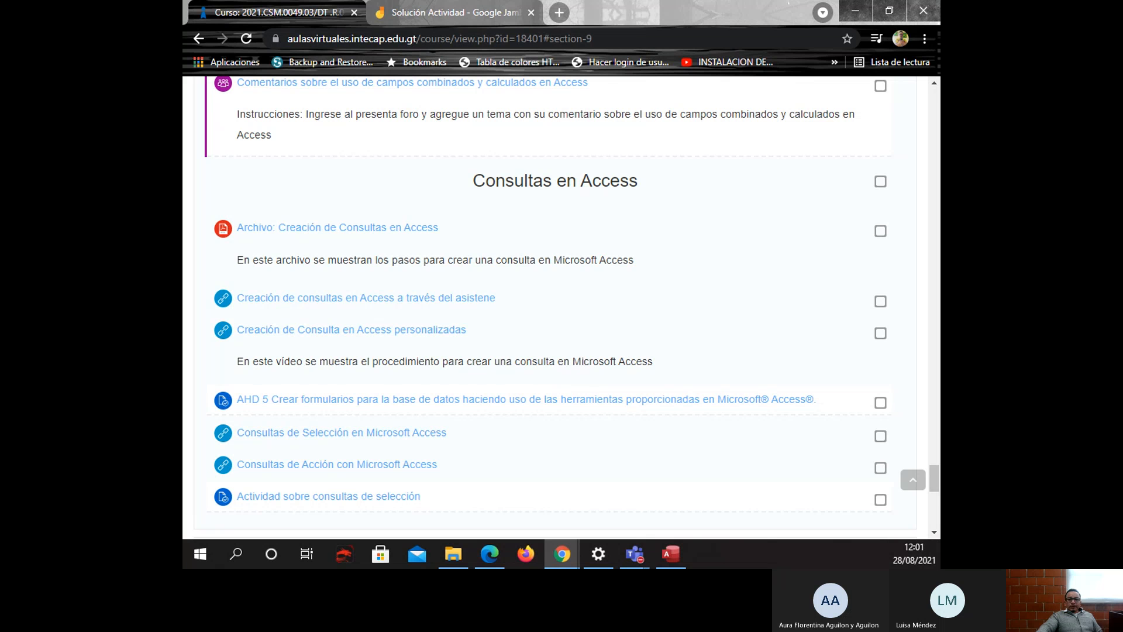
key("alt+Tab")
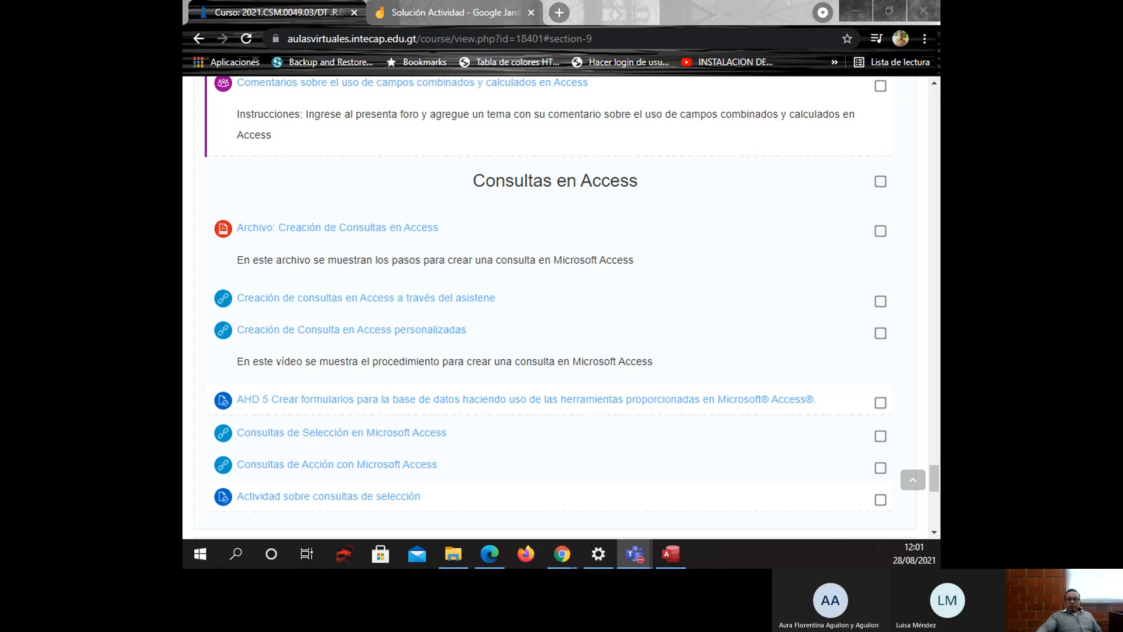